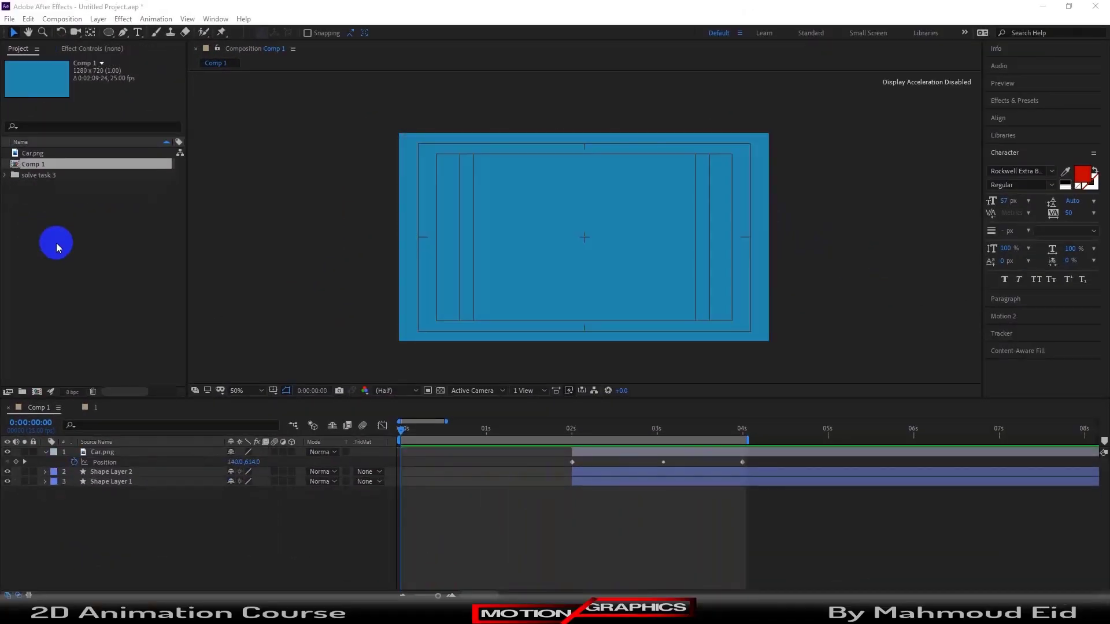
Step: Import the mp4 advertisement clip so it is listed beside Car.png and Comp 1
double_click(57, 243)
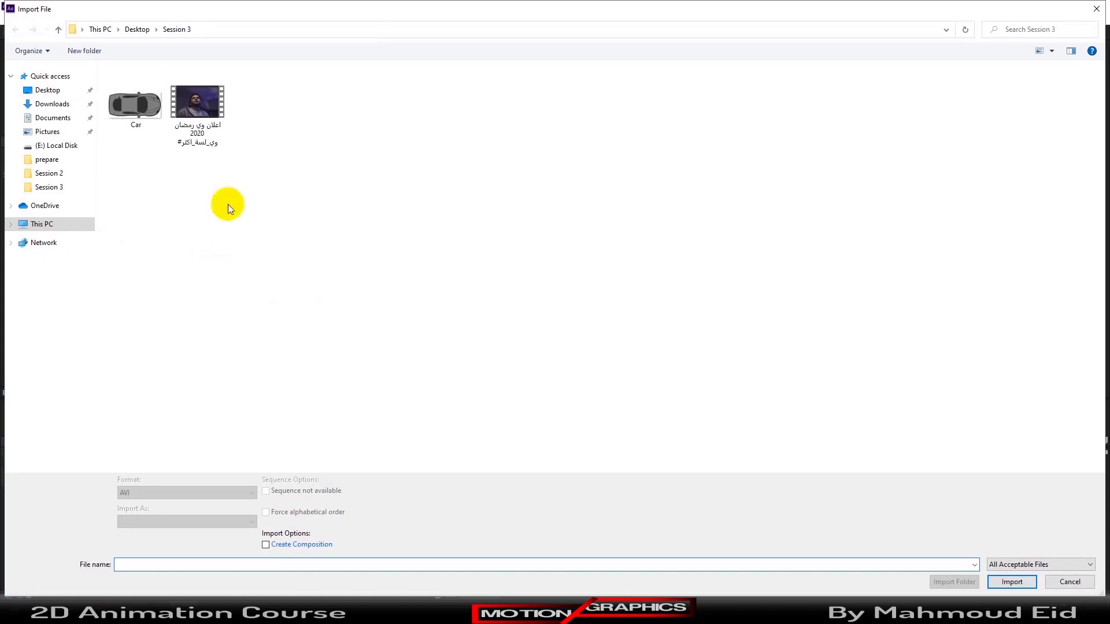
double_click(206, 118)
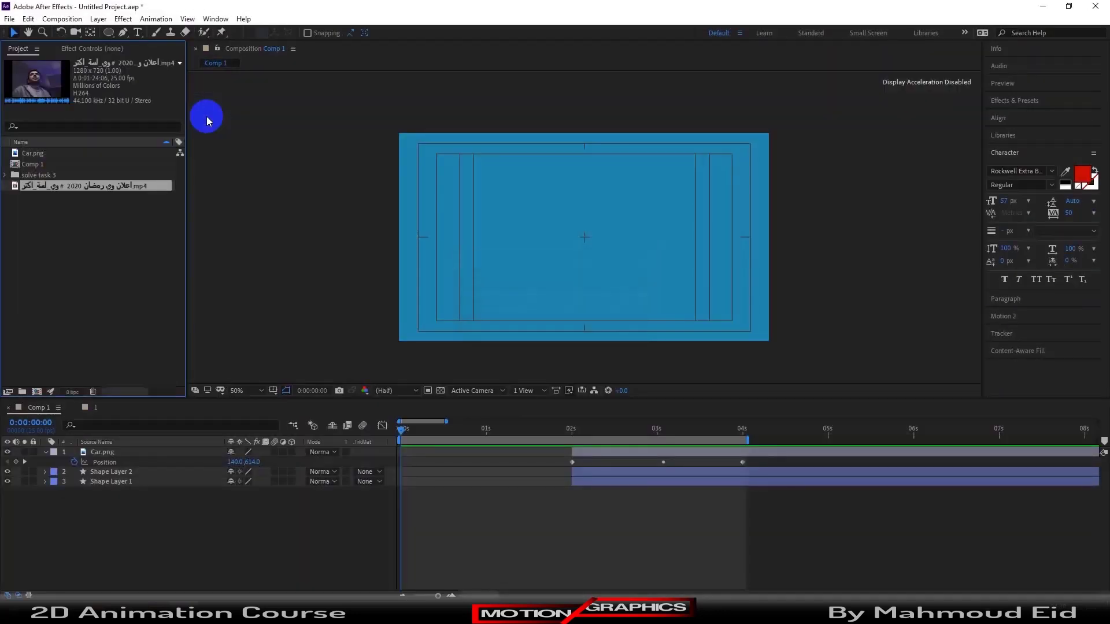
Step: Create and open a new composition from the mp4 clip using New Comp from Selection
right_click(54, 191)
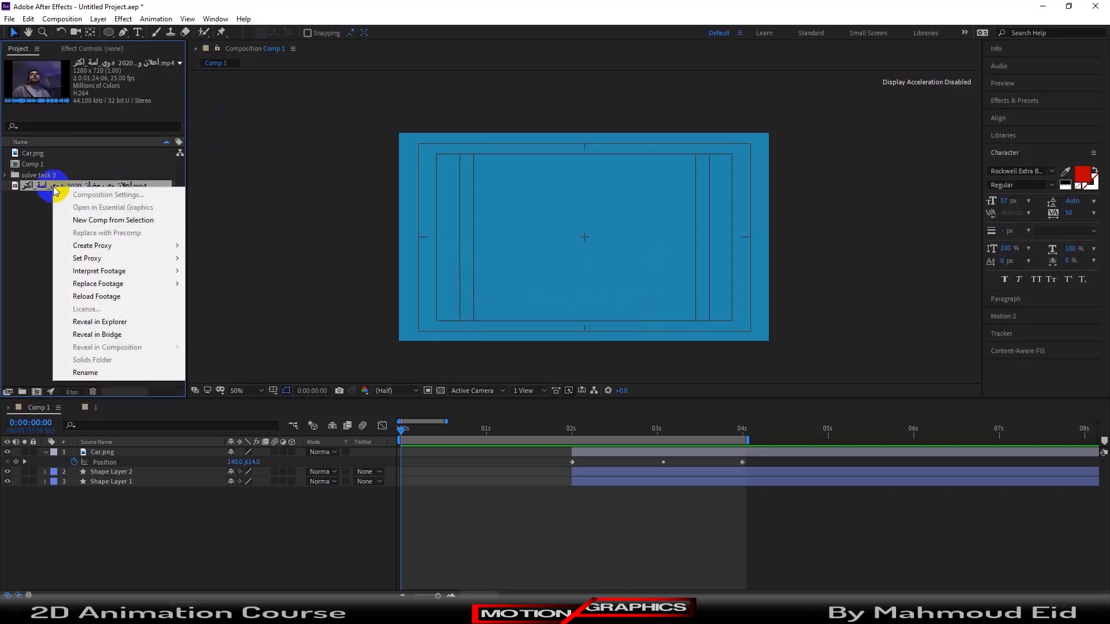
click(113, 221)
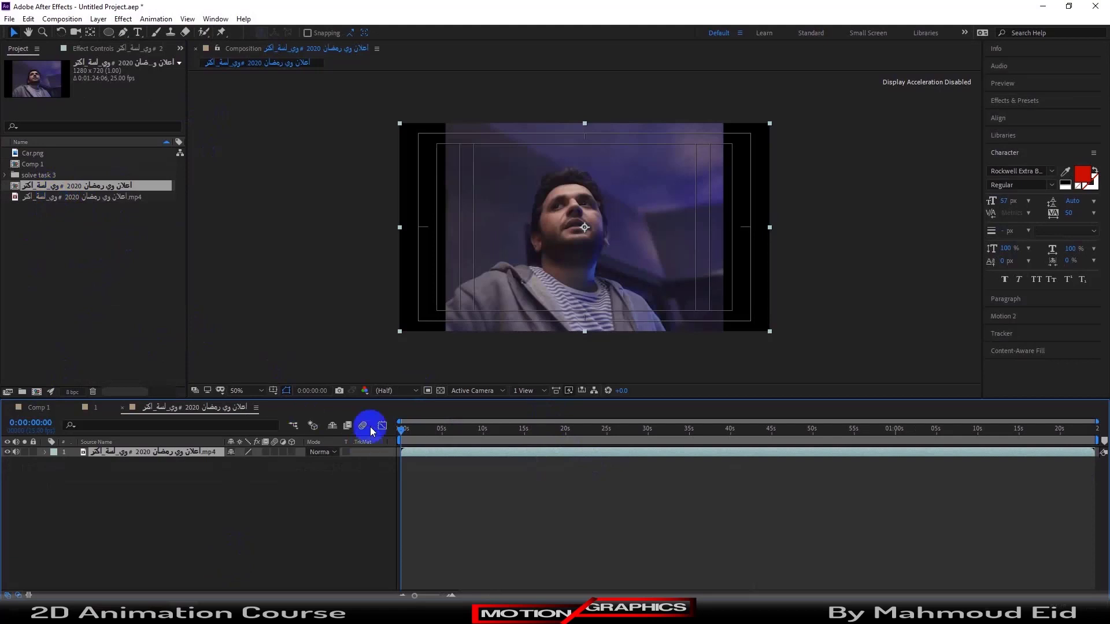
Step: Move to 1:17:16, view at 100%, set the work area start there and preview
drag(476, 428, 1041, 428)
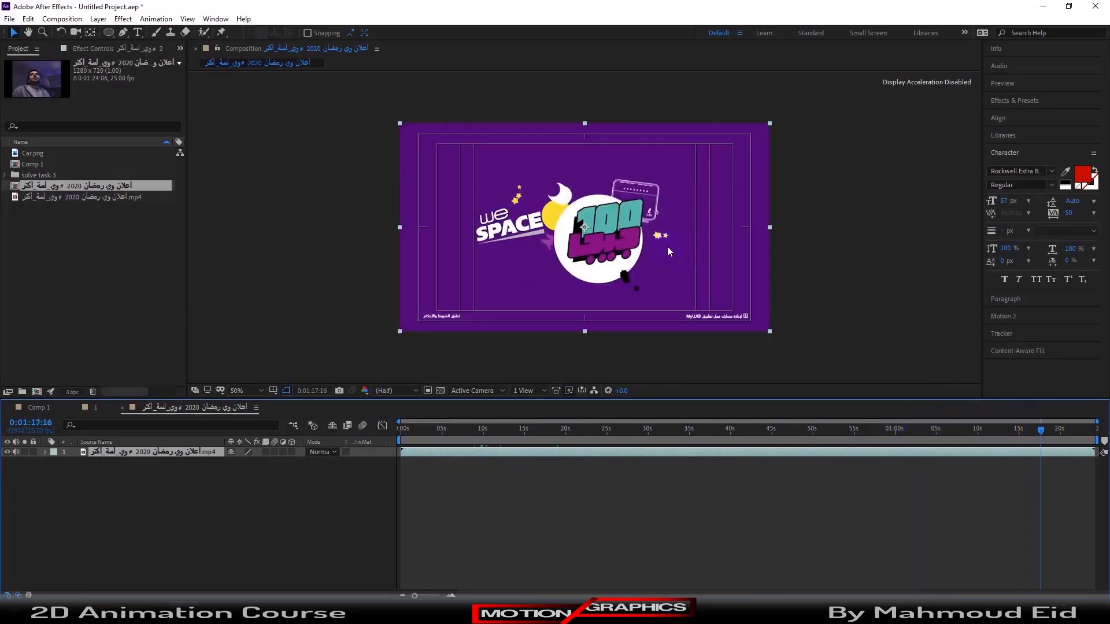
key(period)
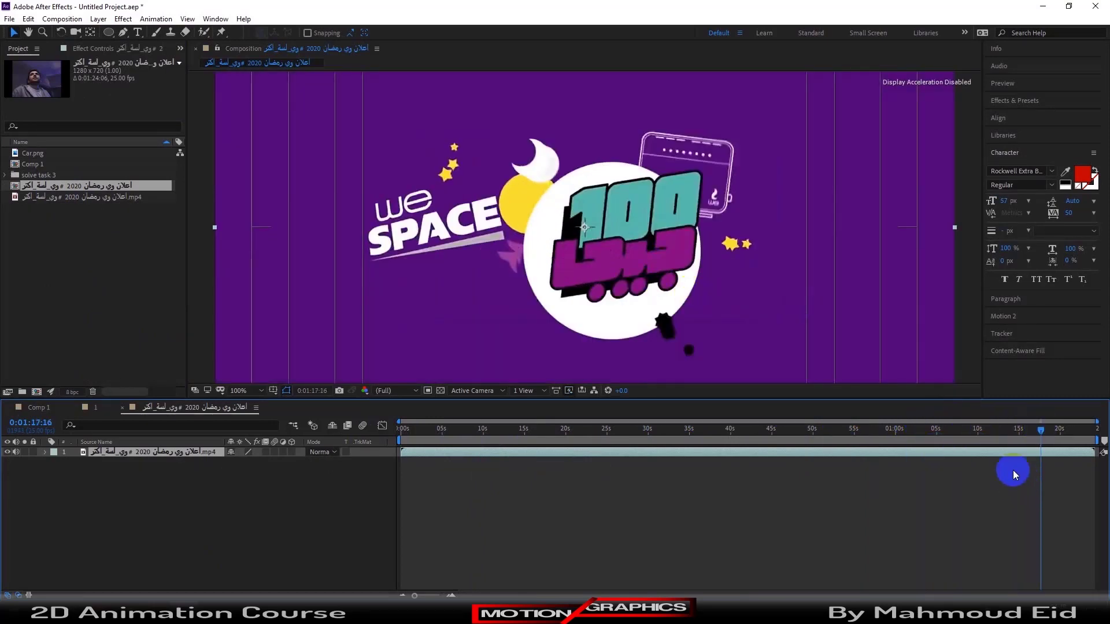
key(b)
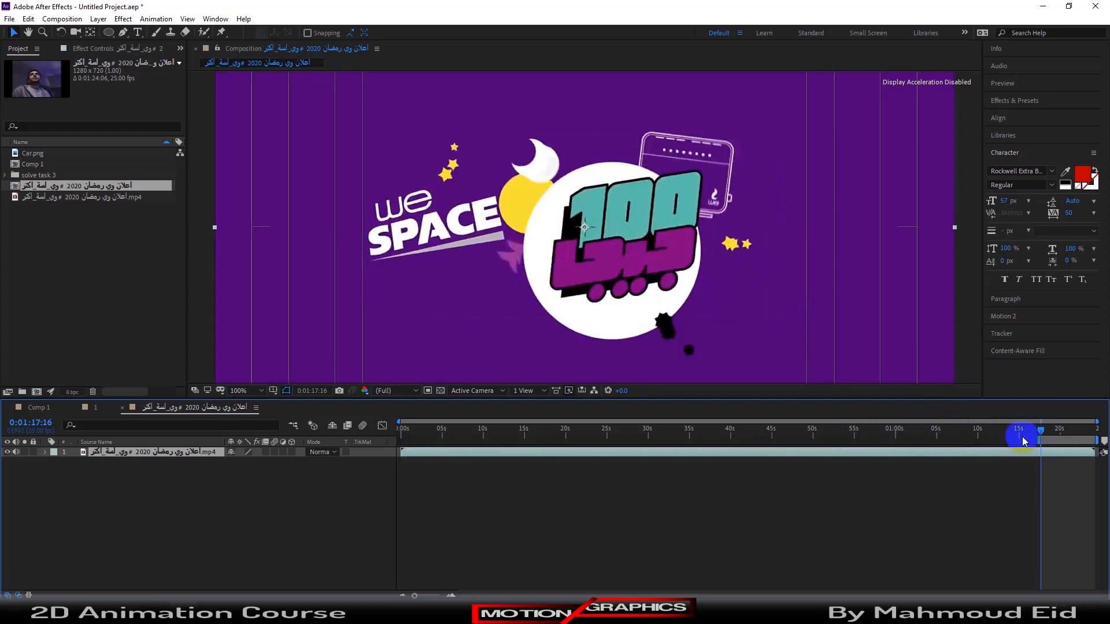
key(space)
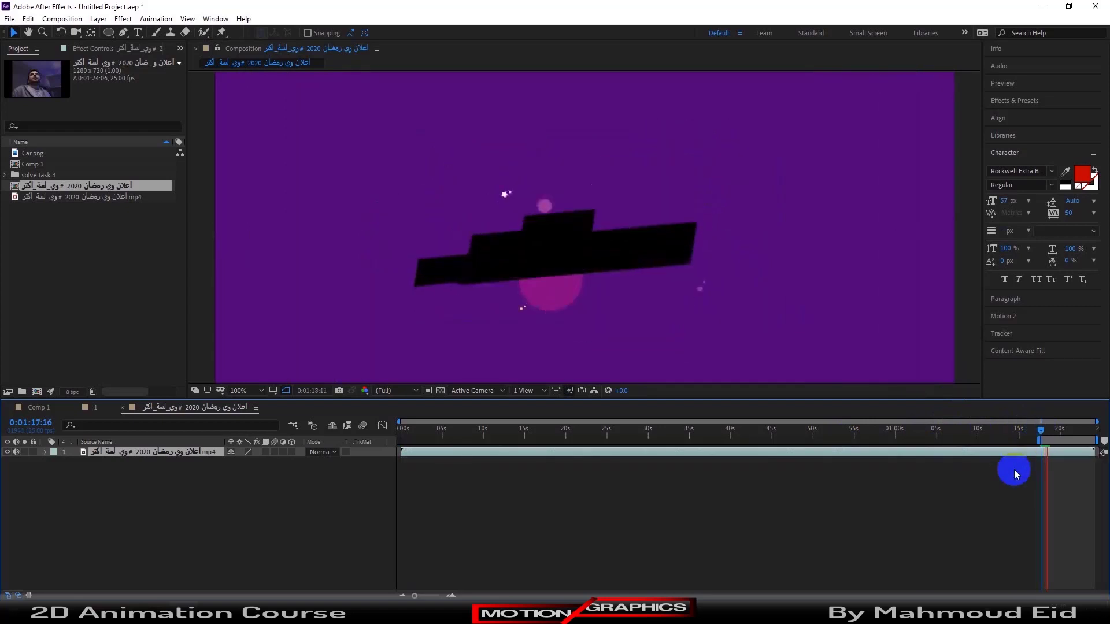
Step: Replay the clip's closing section from 1:15:19, then deselect the video layer
click(1025, 431)
key(space)
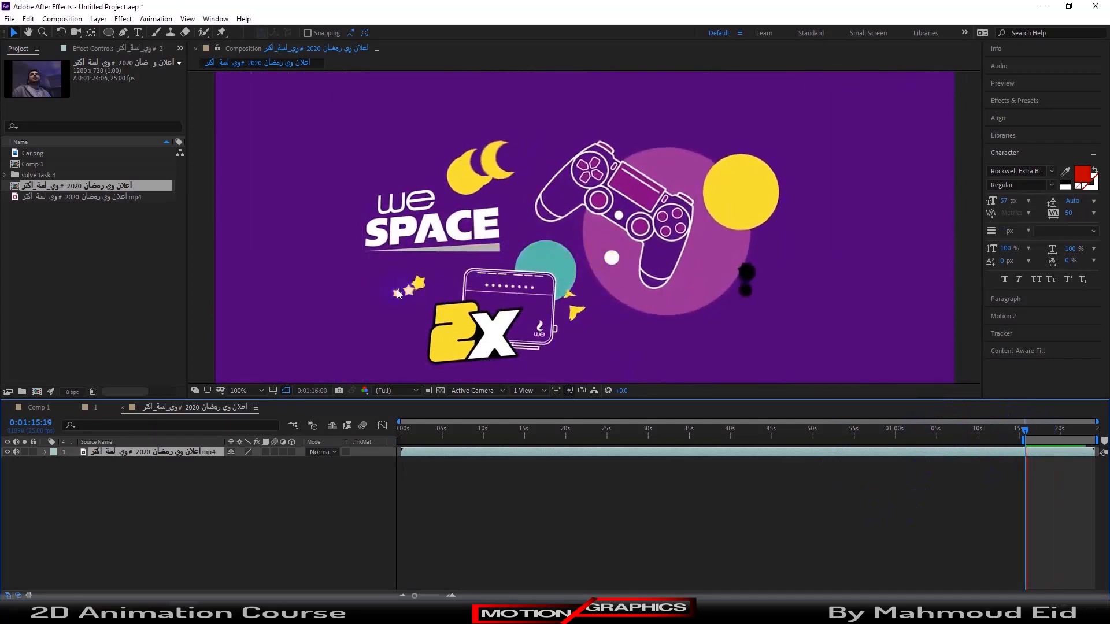
key(space)
key(space)
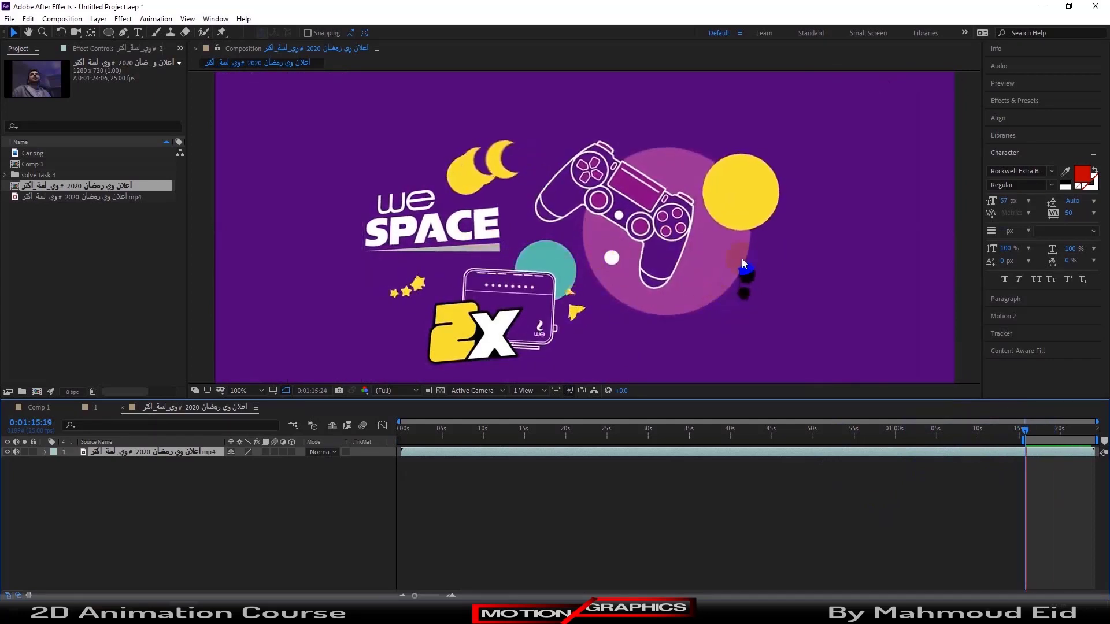
key(space)
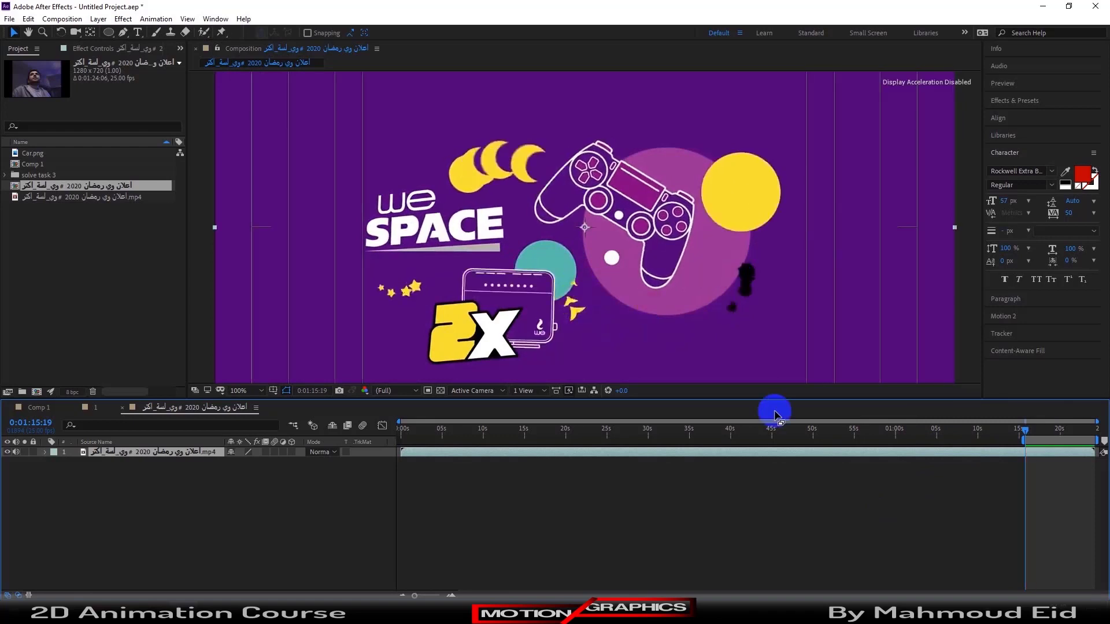
click(198, 508)
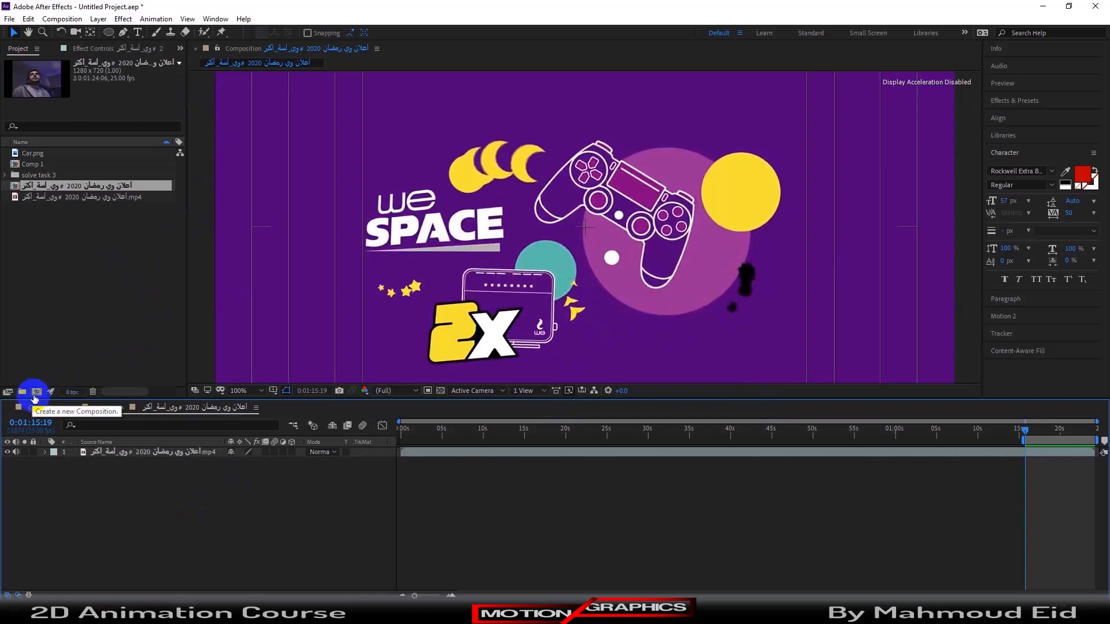
Step: Create a new composition with the HDTV 1080 25 preset and duration 300
click(38, 393)
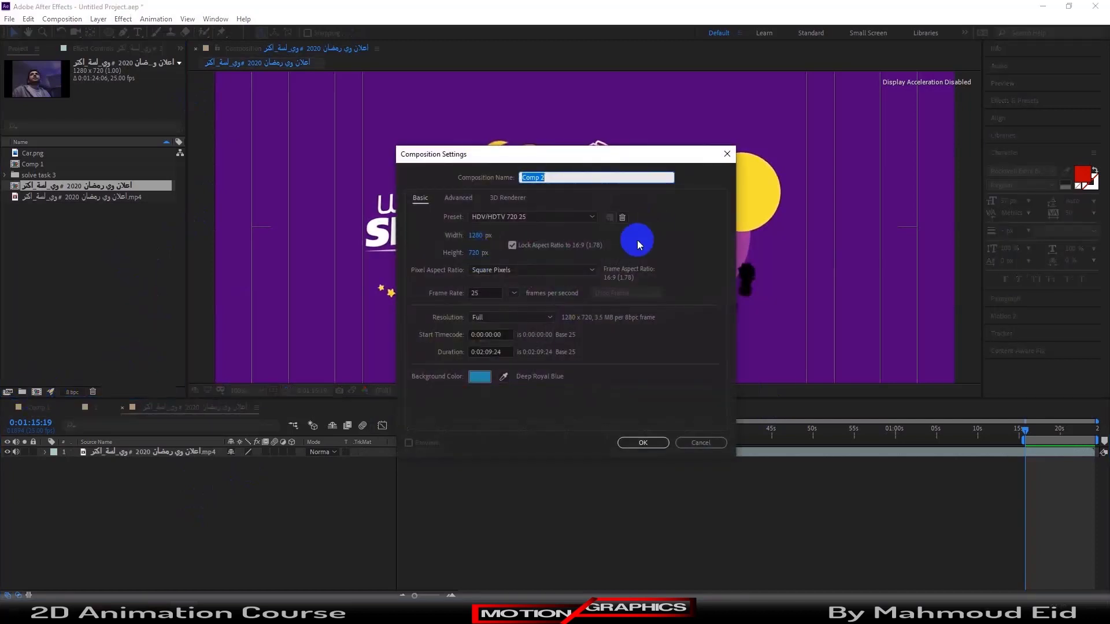
click(585, 219)
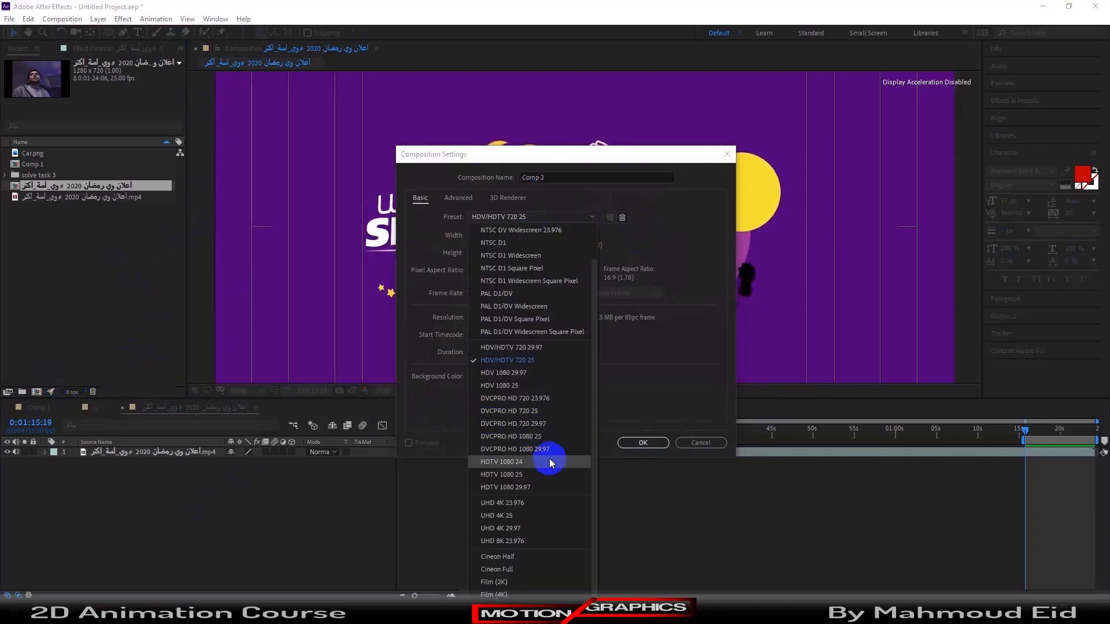
click(550, 475)
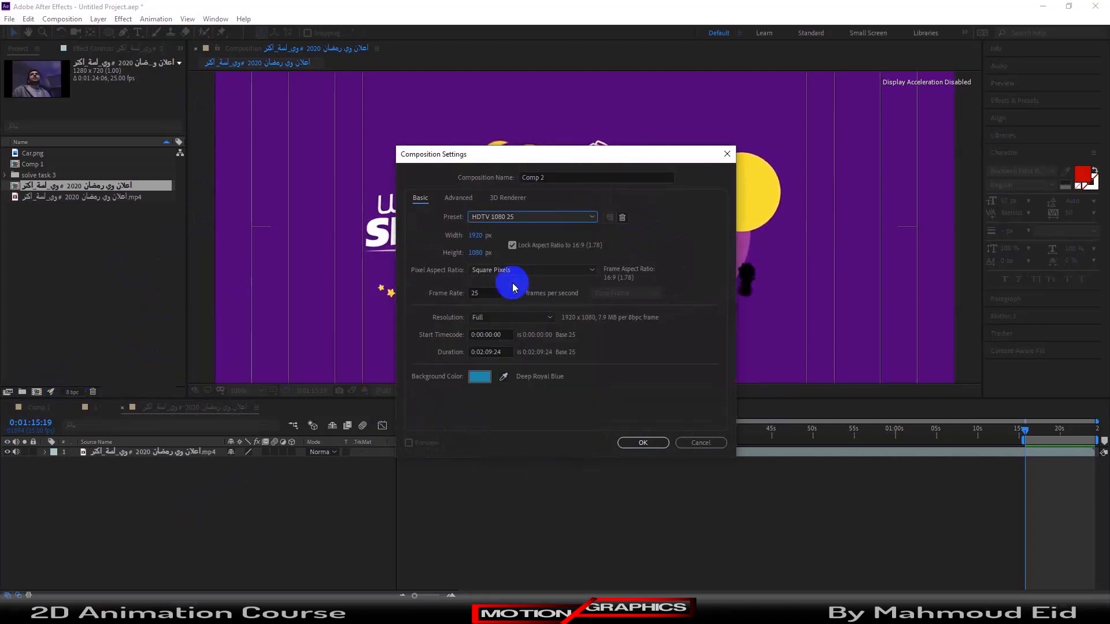
click(488, 352)
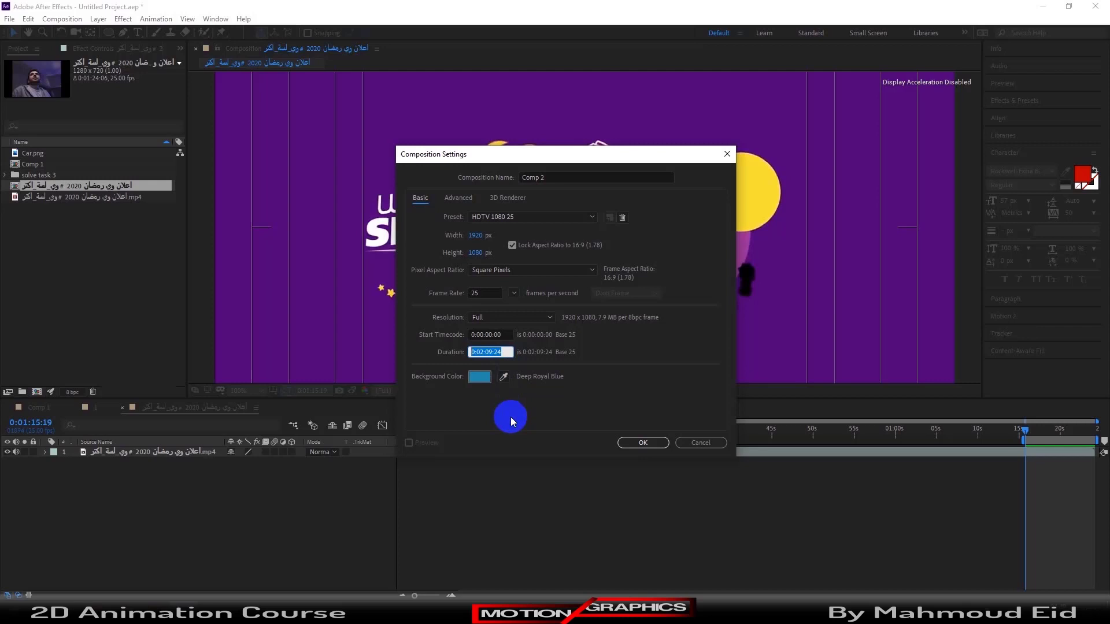
text(300)
click(642, 447)
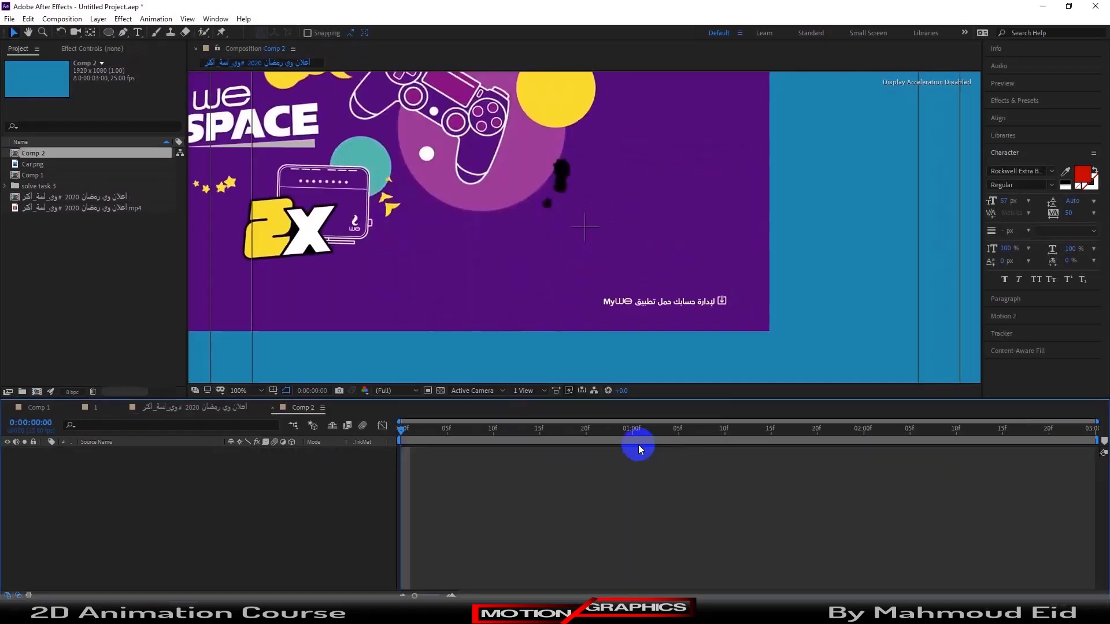
Step: Review Comp 2's composition settings twice, closing them without changes
click(61, 19)
click(88, 44)
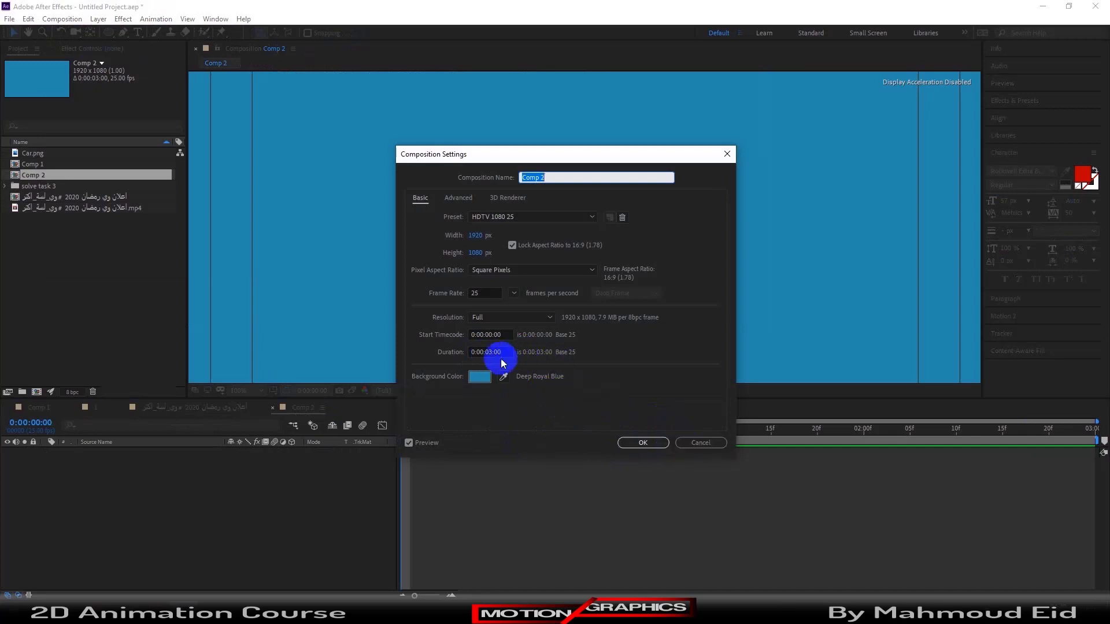
click(691, 443)
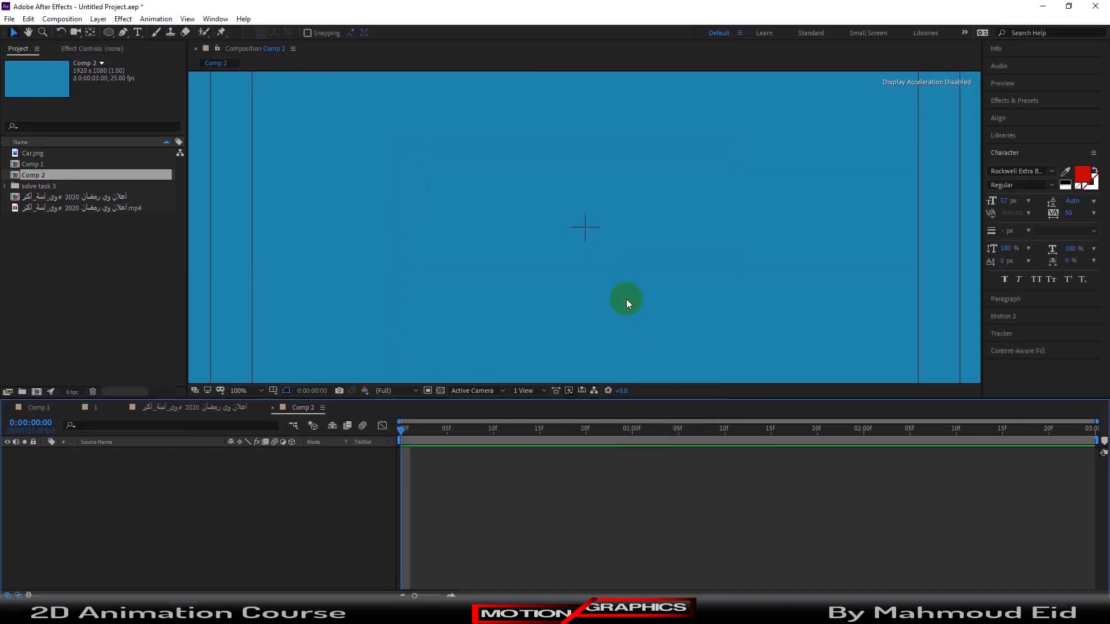
scroll(620, 276, down, 2)
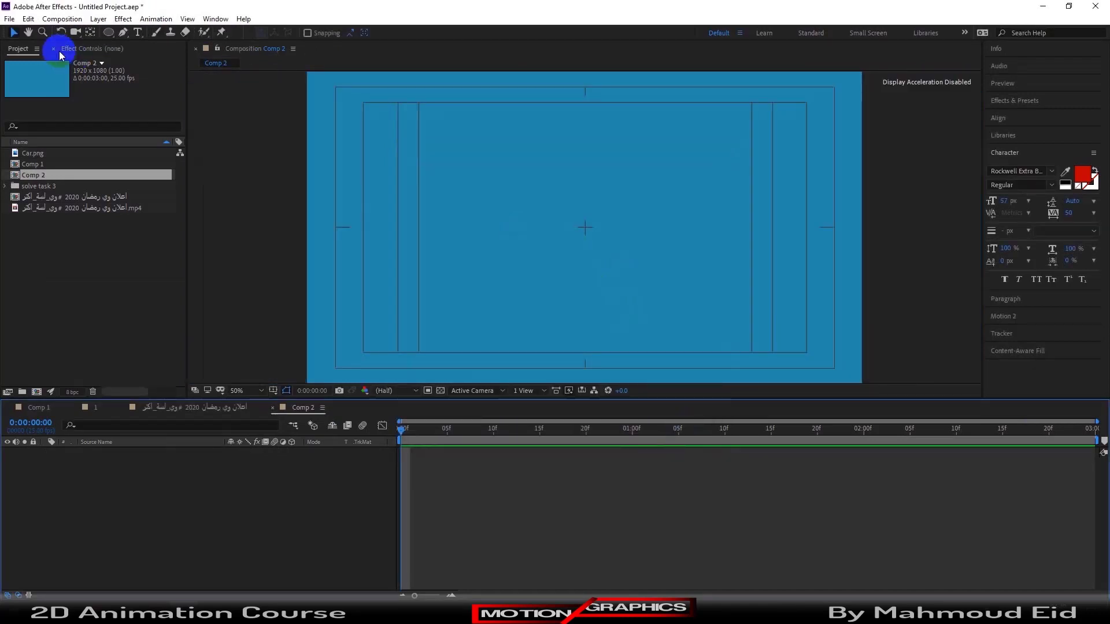
click(60, 18)
click(74, 42)
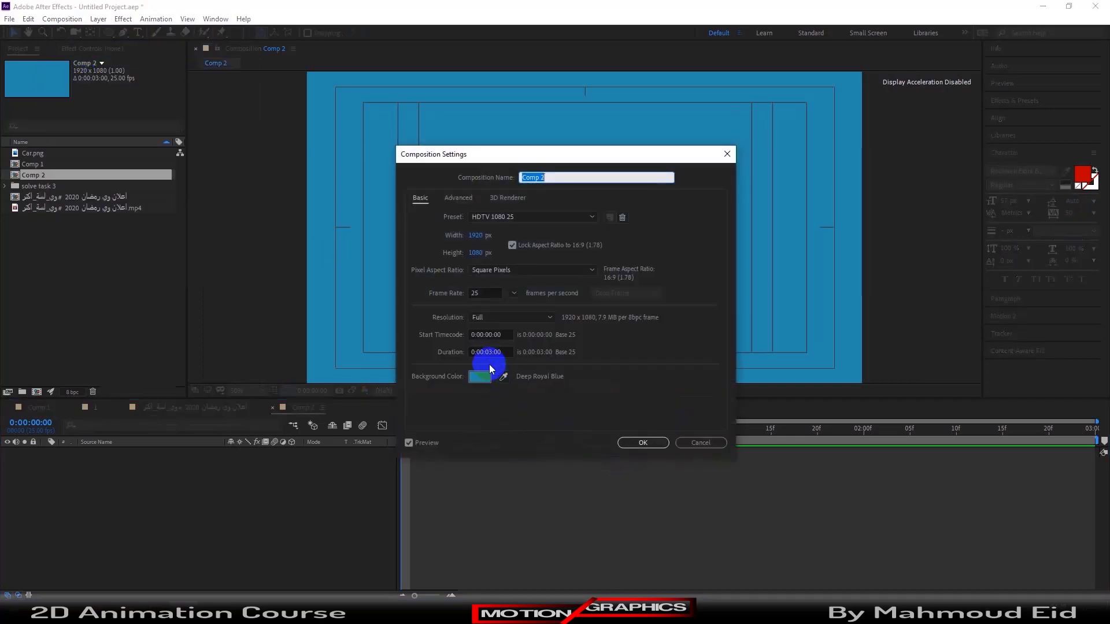
click(494, 351)
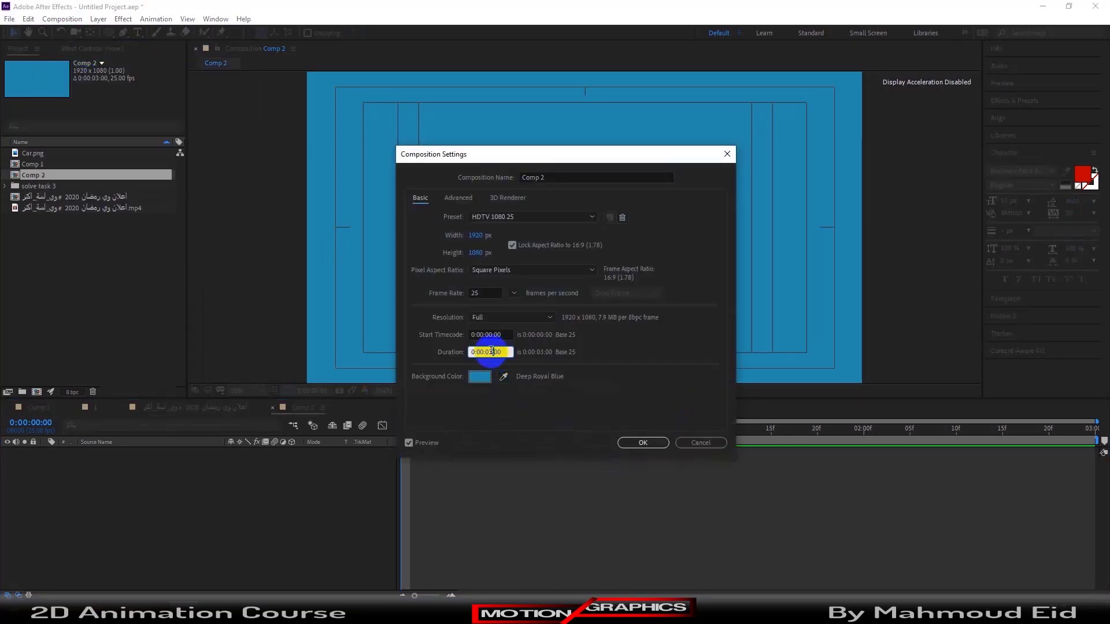
click(526, 398)
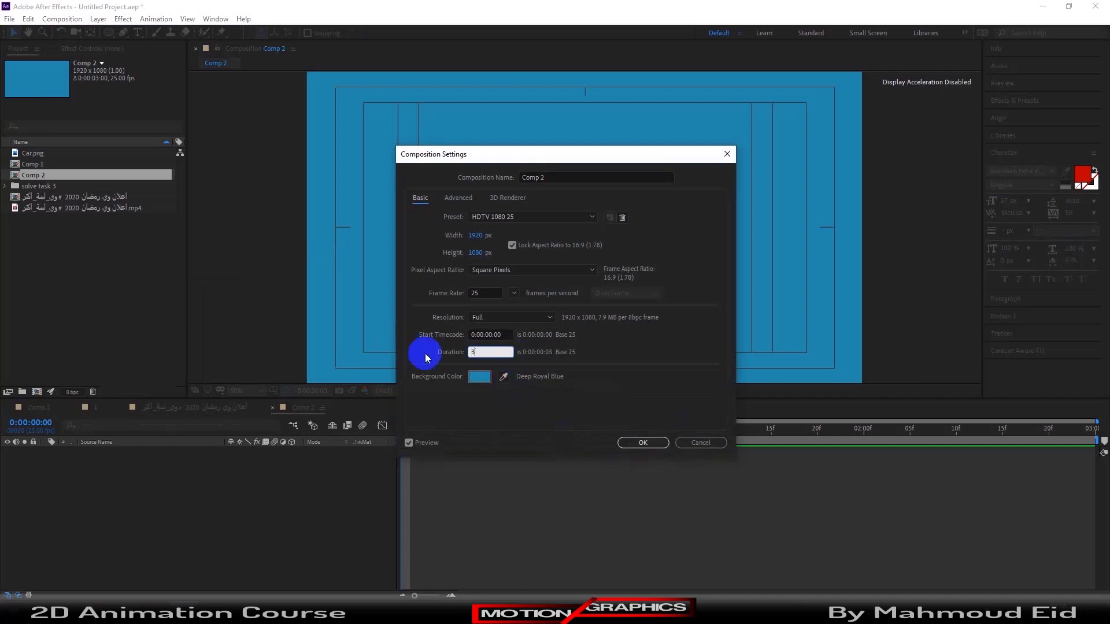
click(688, 445)
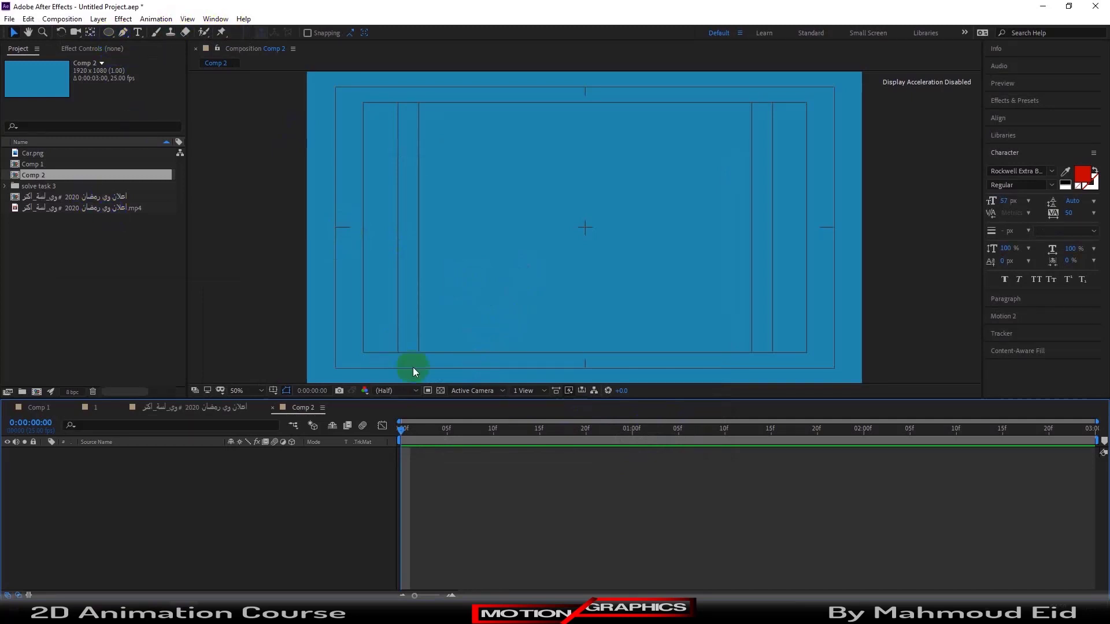
Step: Switch to the Star tool and draw a trial star, then undo it
click(111, 39)
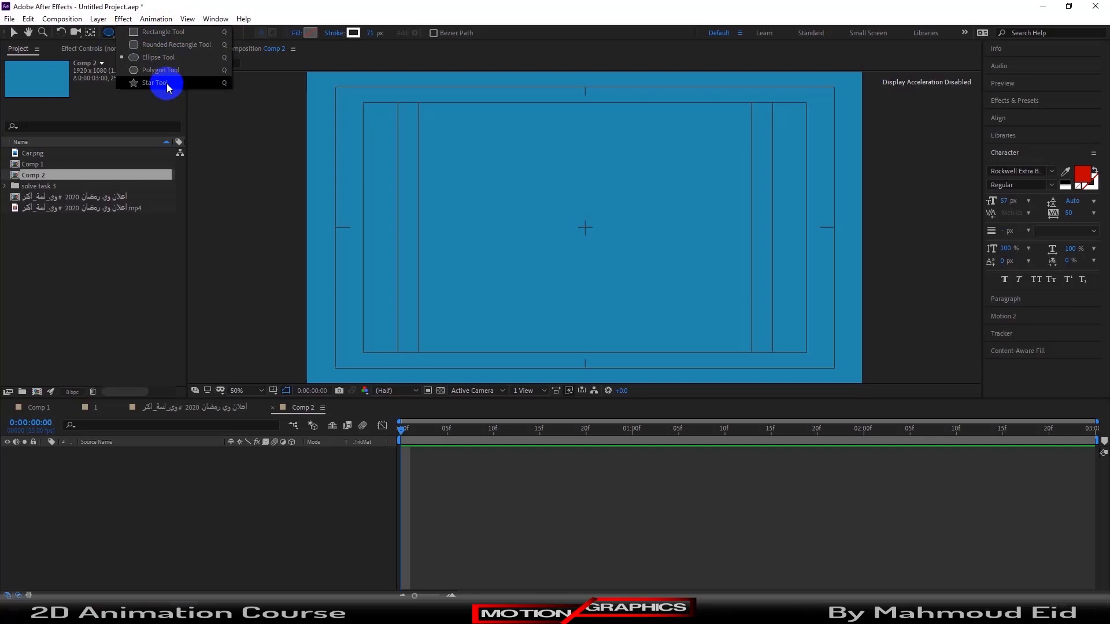
click(168, 86)
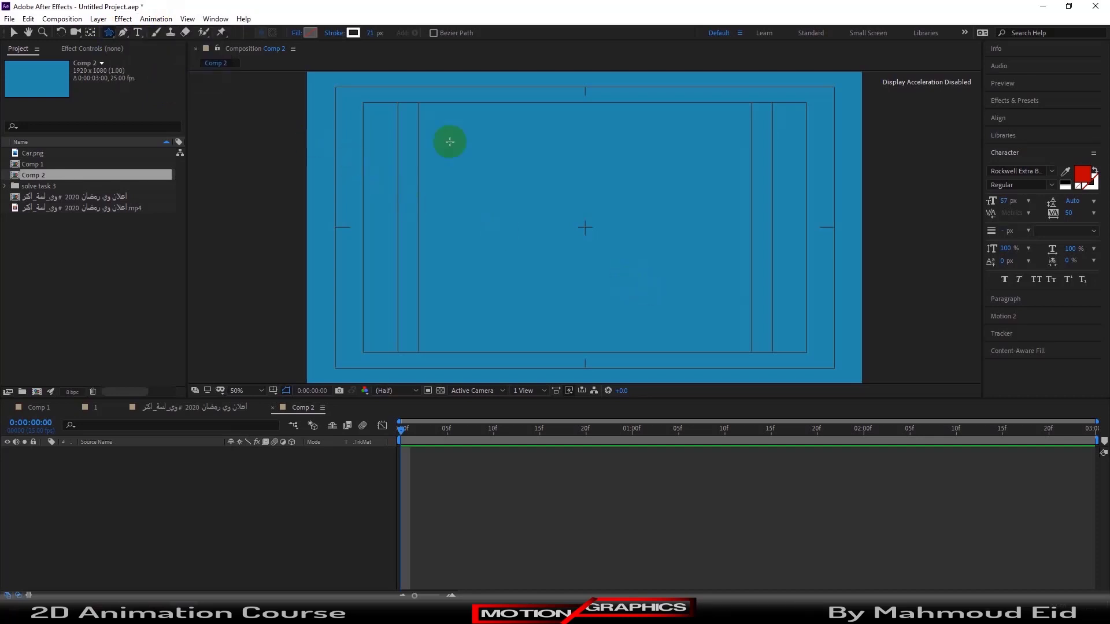
drag(484, 178, 496, 195)
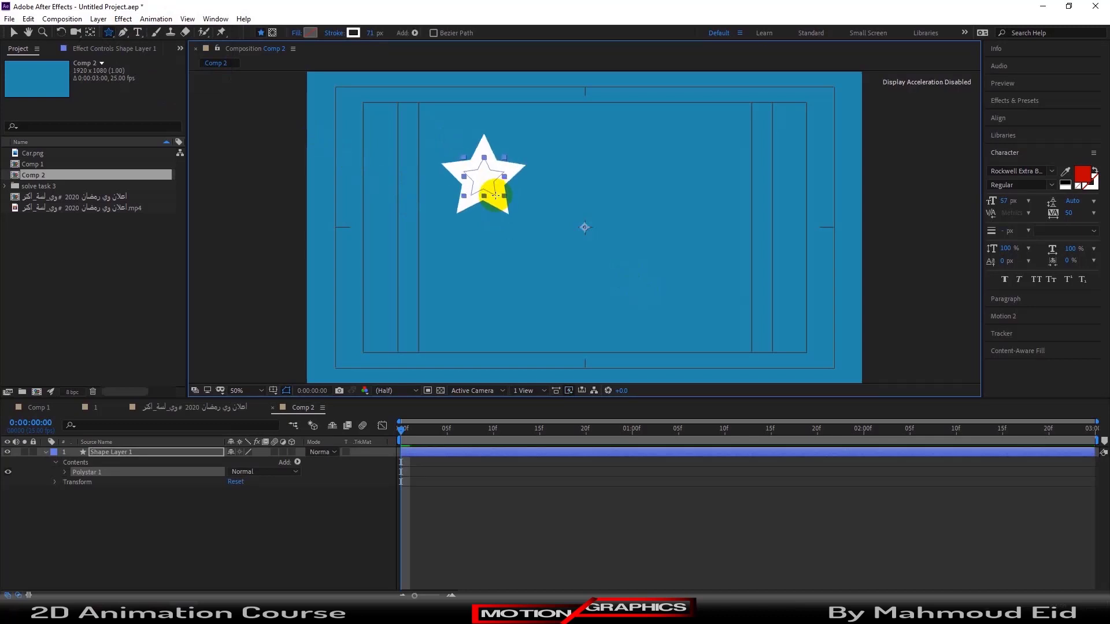
key(ctrl+z)
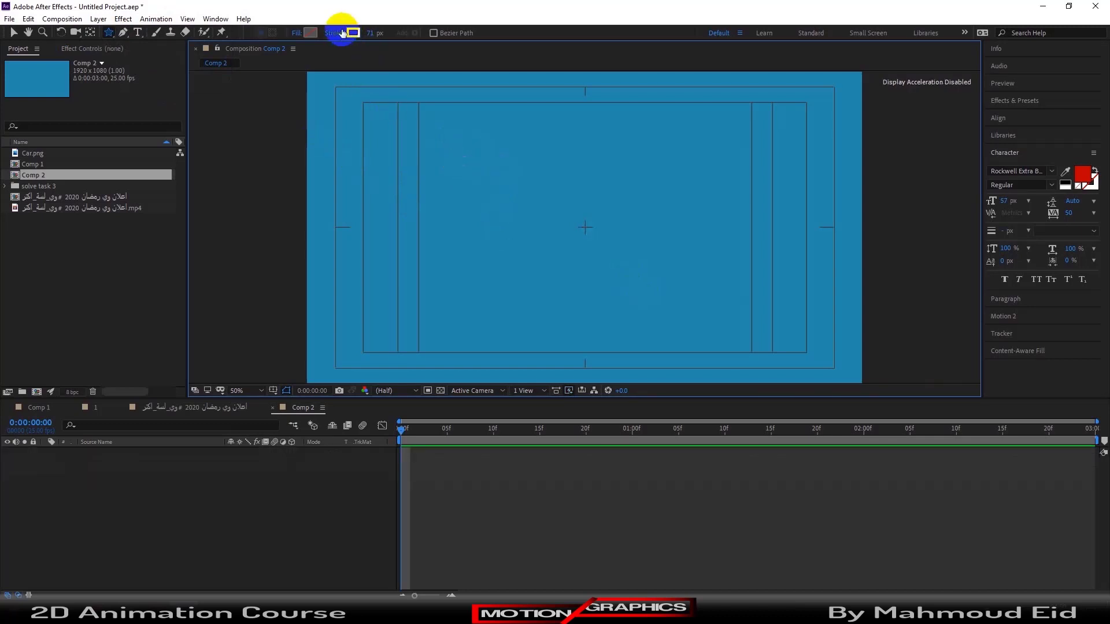
Step: Set the stroke option and a white fill, then draw a small white star at upper left
click(341, 33)
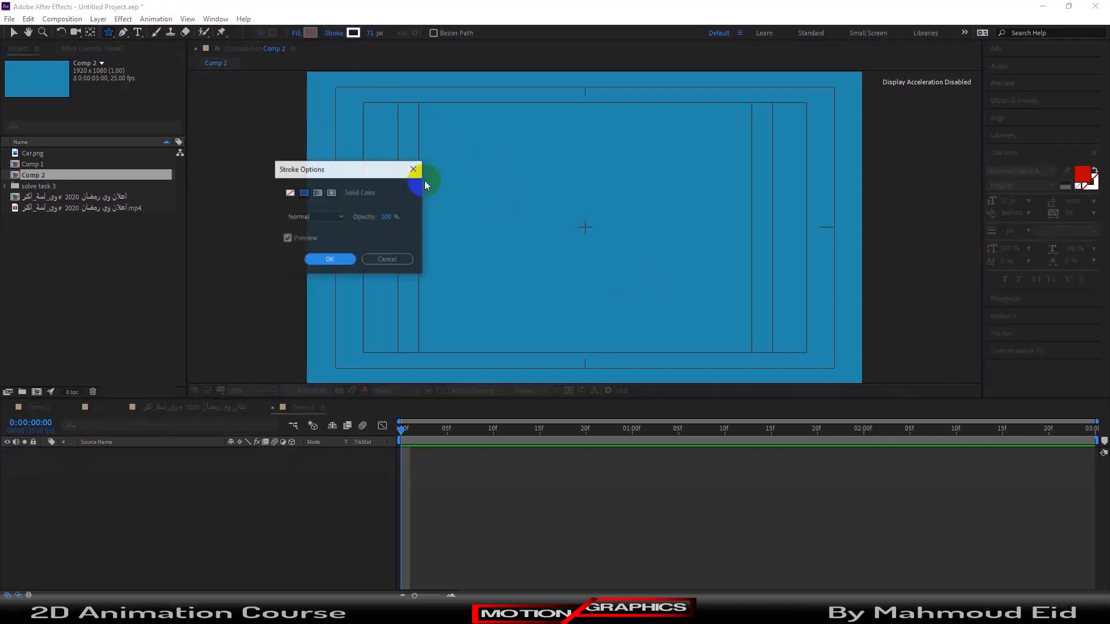
click(330, 259)
click(311, 33)
drag(816, 425, 709, 382)
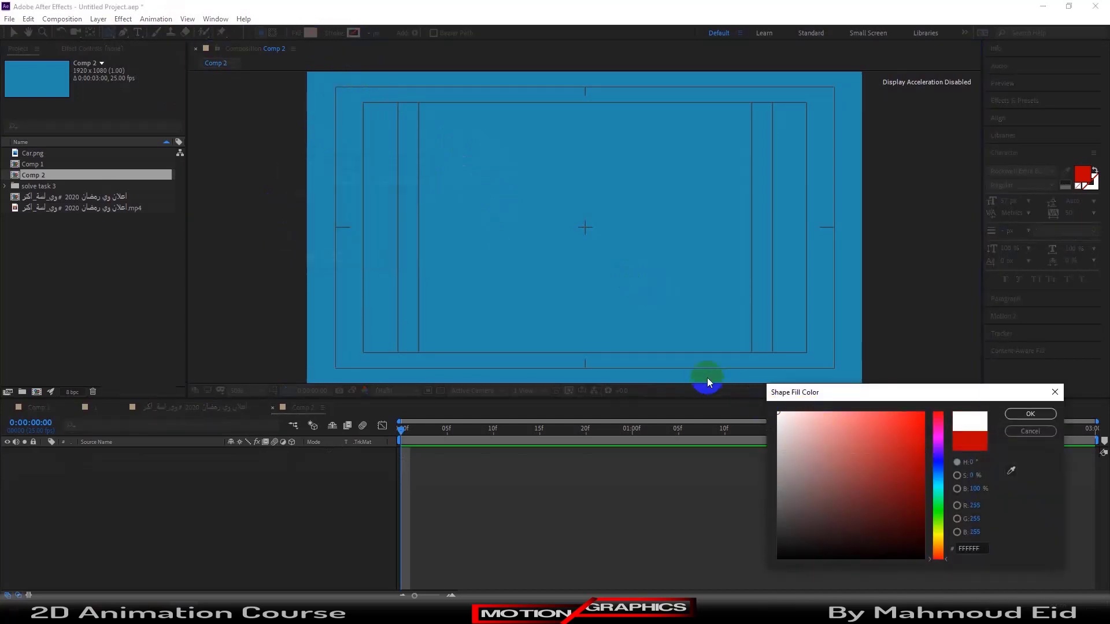
click(1030, 414)
drag(428, 186, 440, 199)
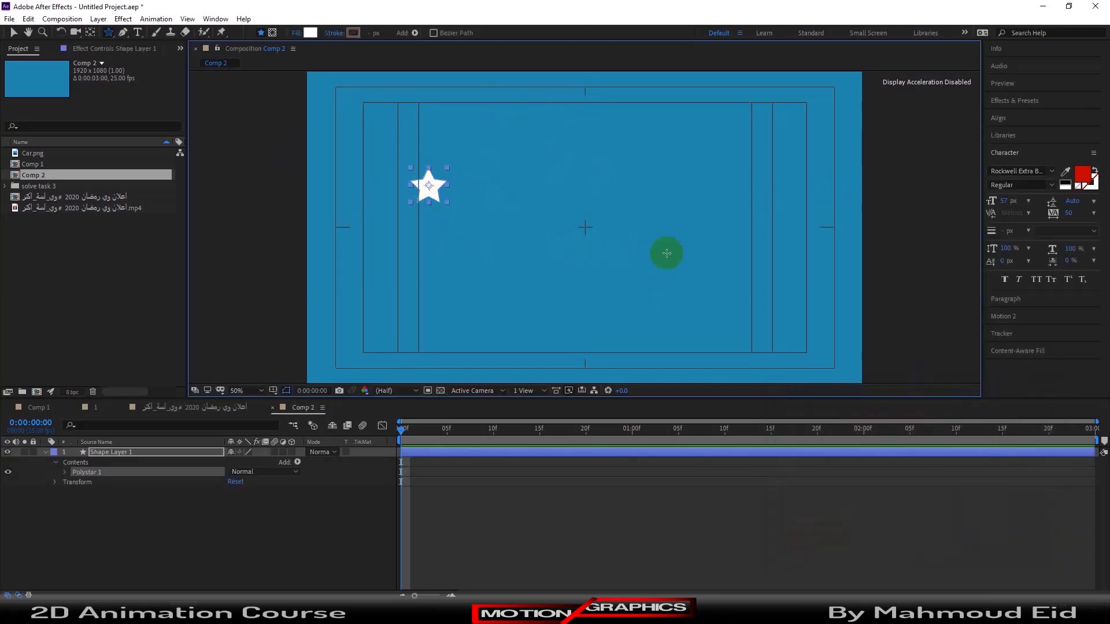
Step: Nudge the star slightly down and right, deselect it, and bring up the video composition
click(12, 33)
click(469, 229)
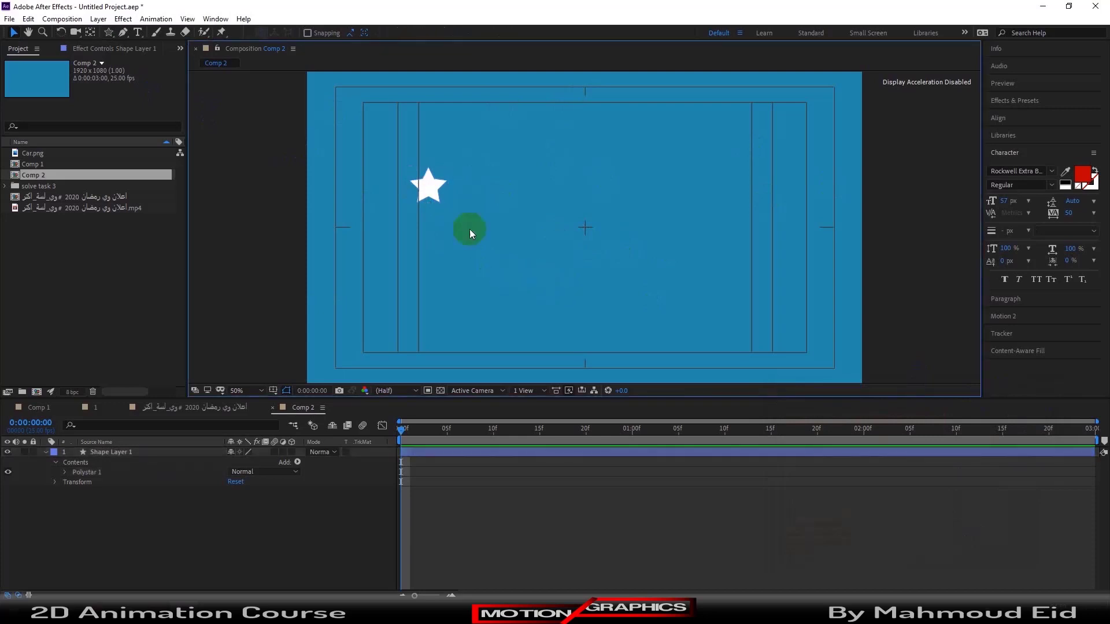
drag(438, 196, 456, 220)
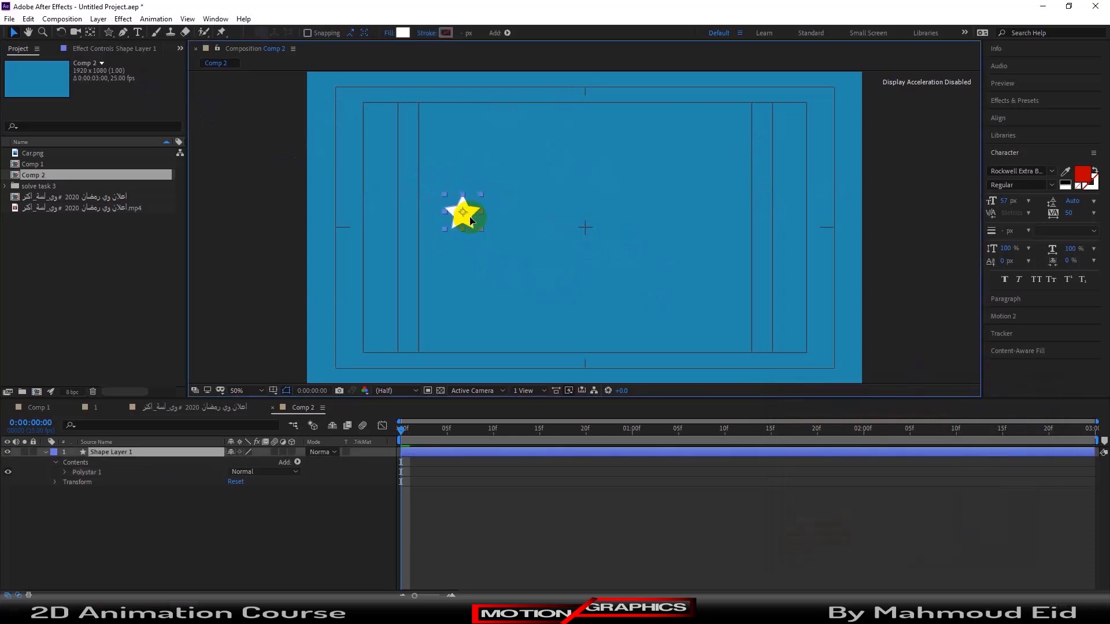
click(516, 169)
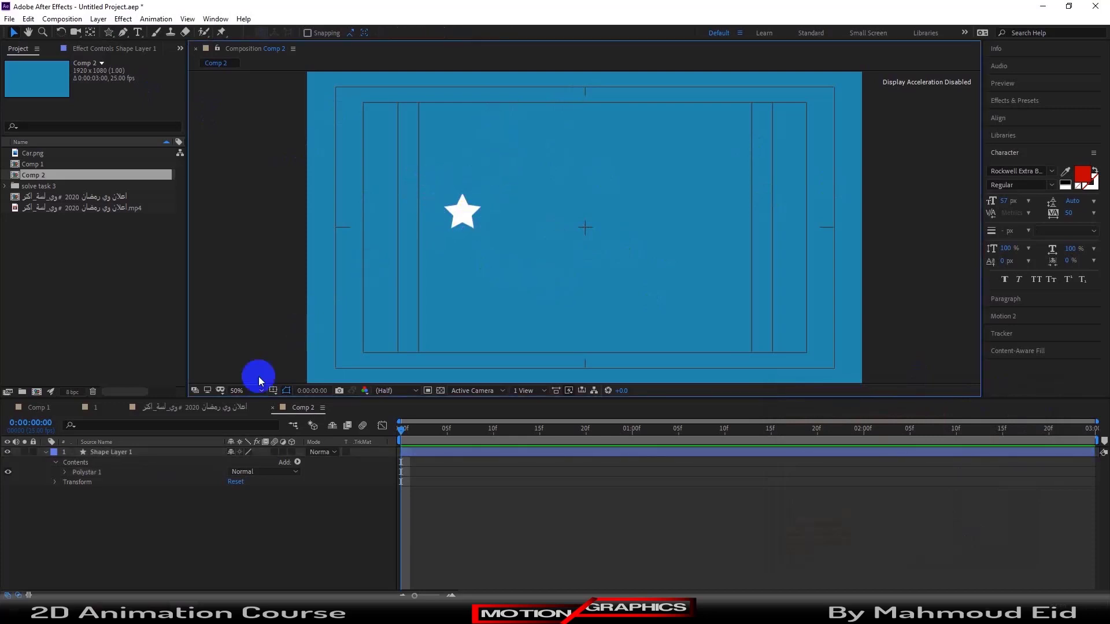
click(235, 404)
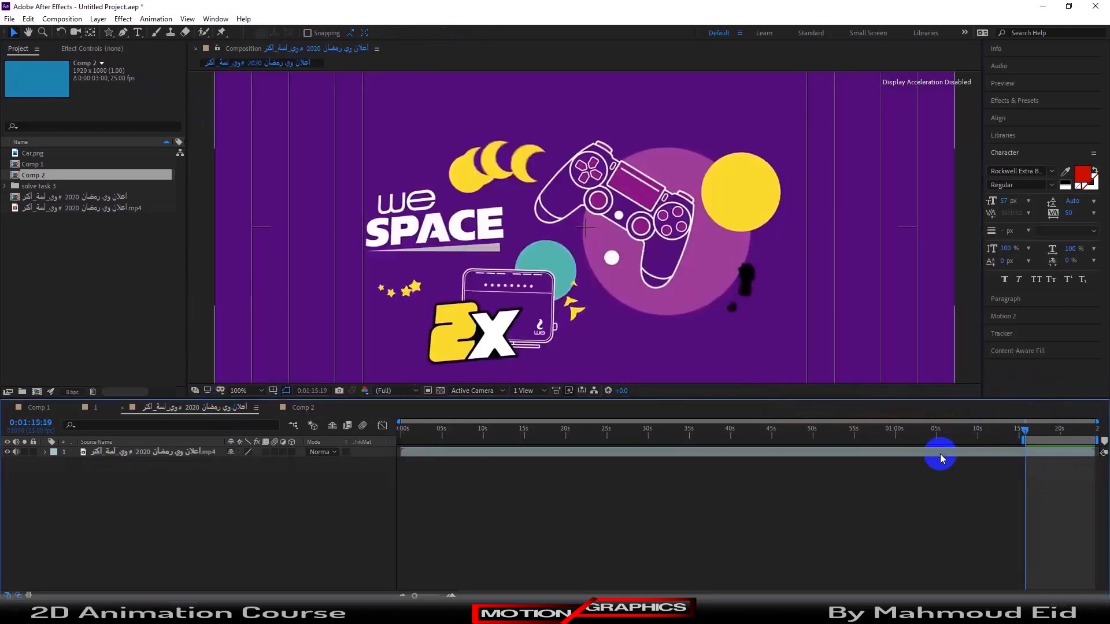
Step: Scrub the video composition's frames around 1:16, then return to Comp 2
click(1036, 429)
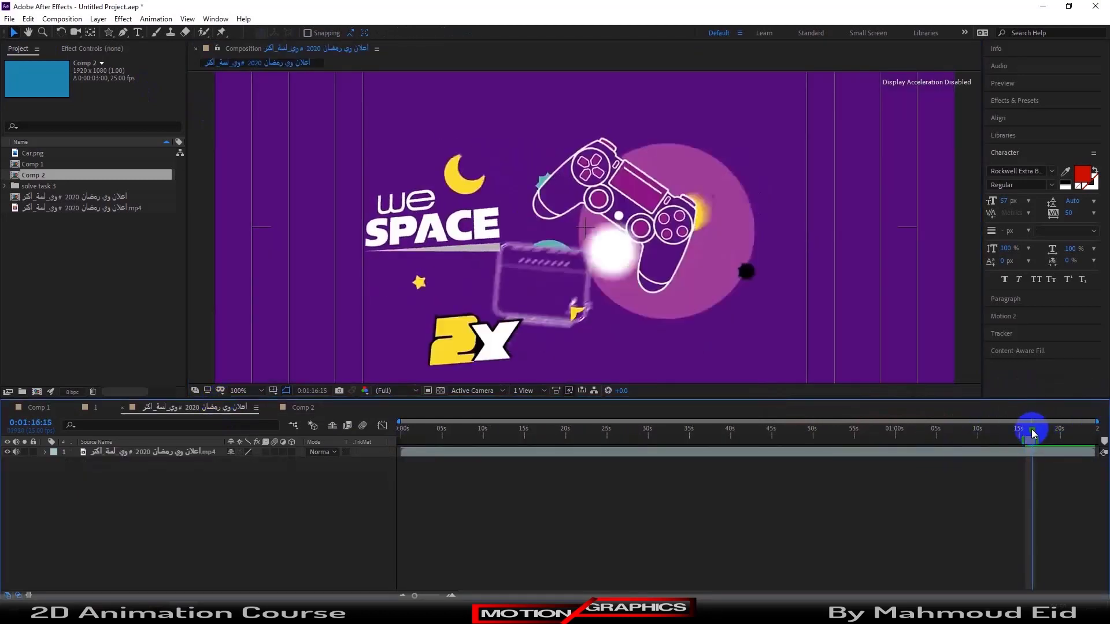
drag(1035, 434, 1032, 430)
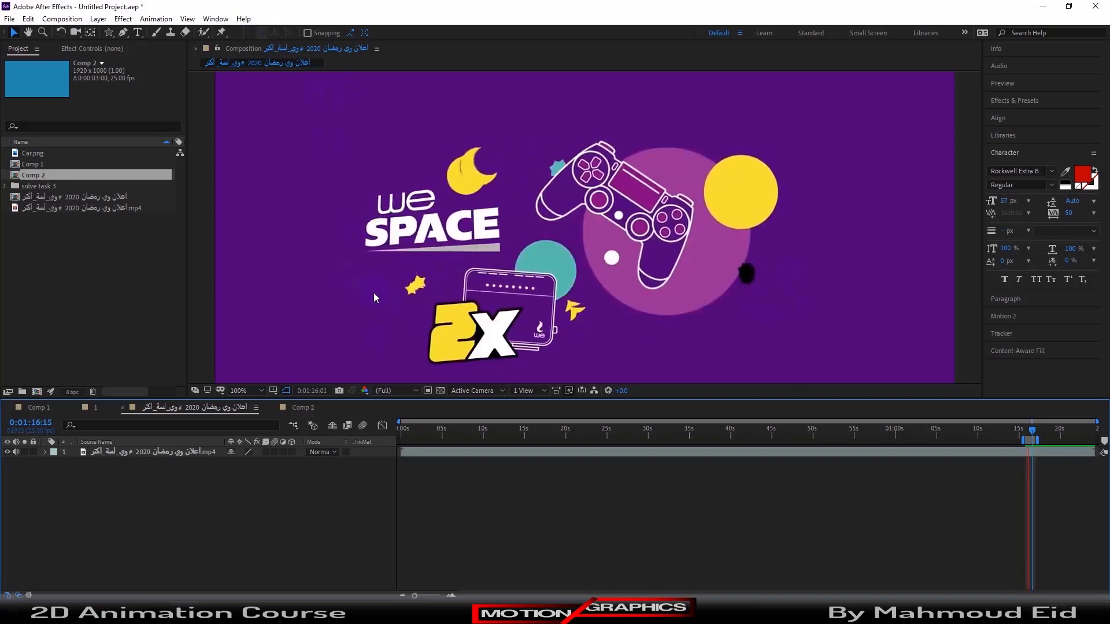
click(311, 409)
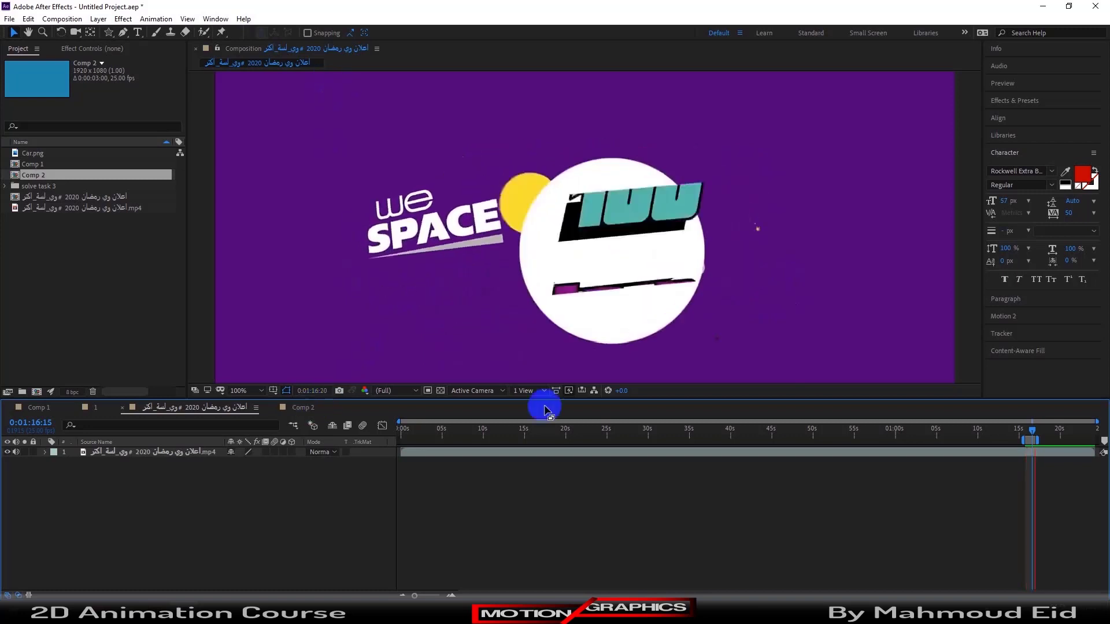
Step: In Comp 2, draw a curved white Pen path starting left of the star and bowing below it
click(311, 411)
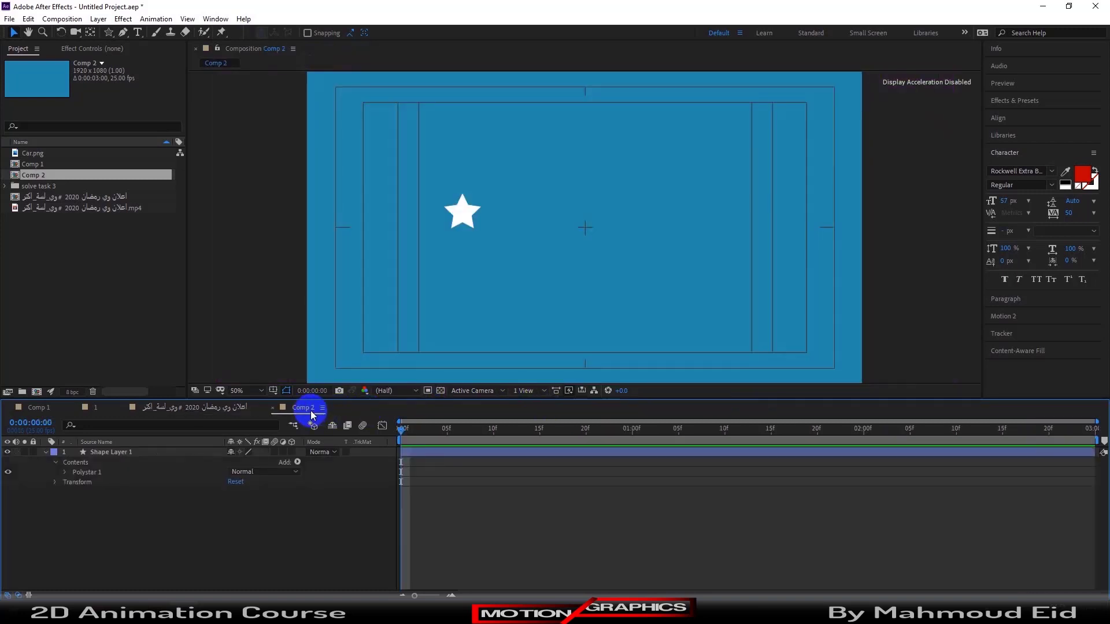
click(124, 34)
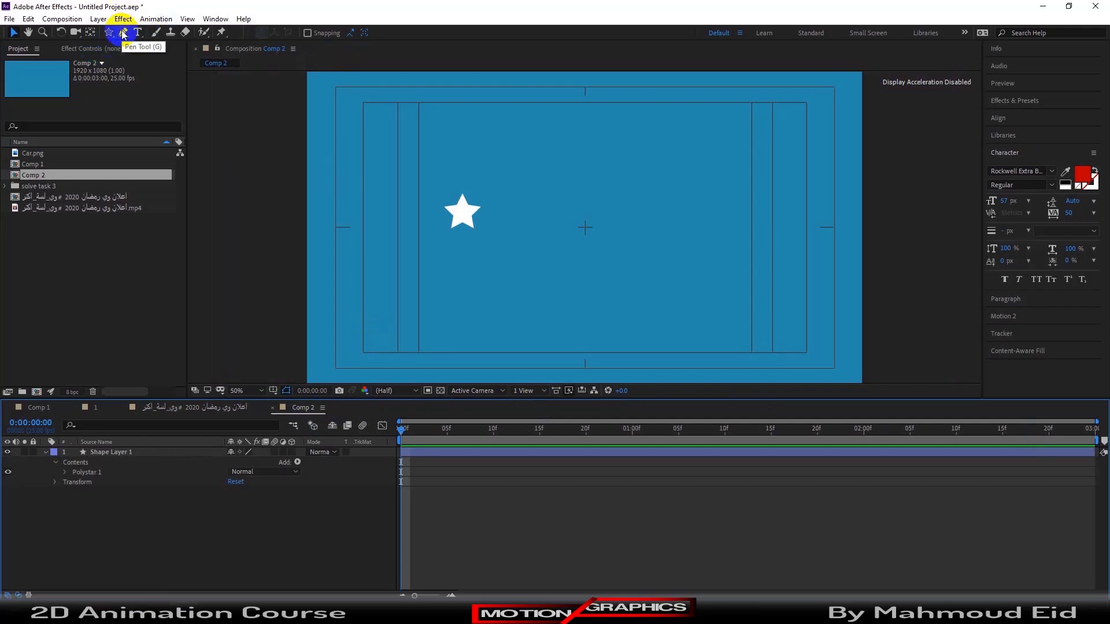
click(124, 33)
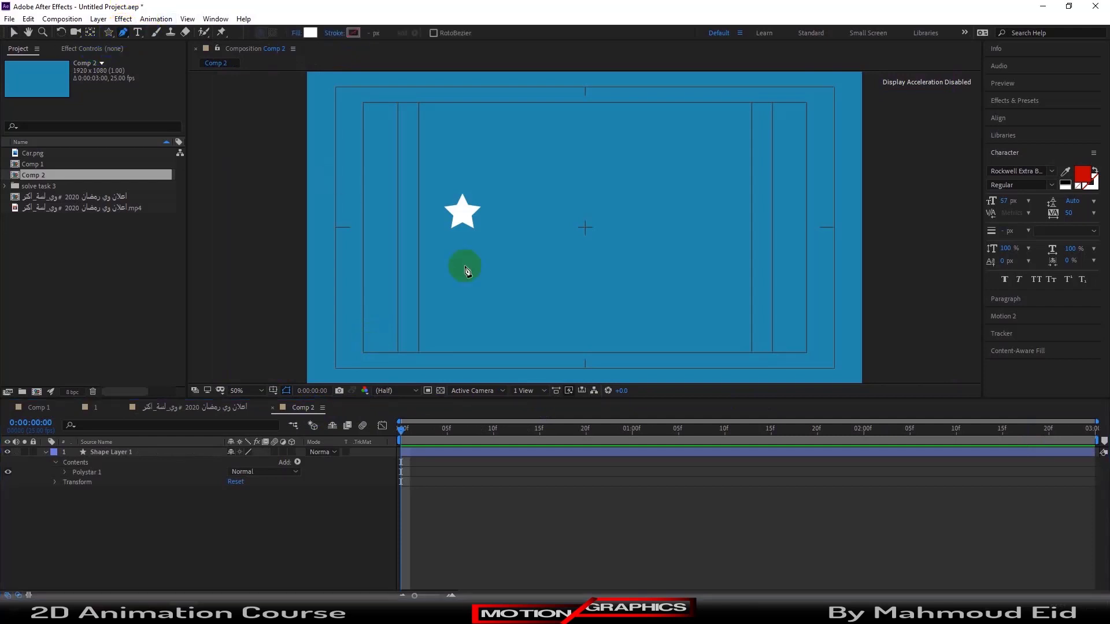
click(409, 248)
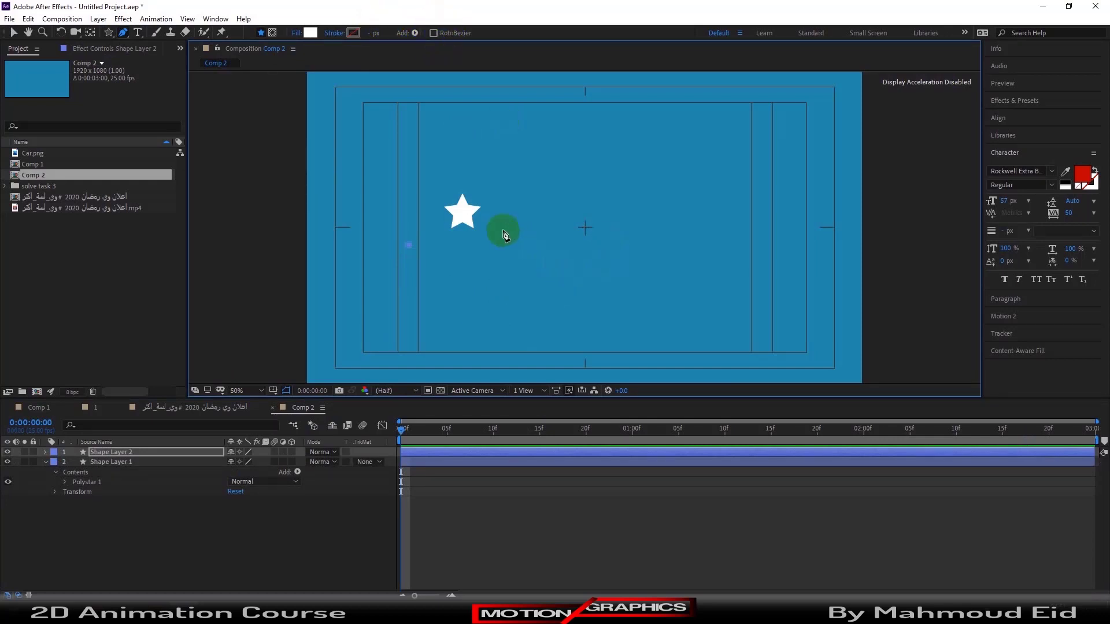
drag(518, 246, 549, 198)
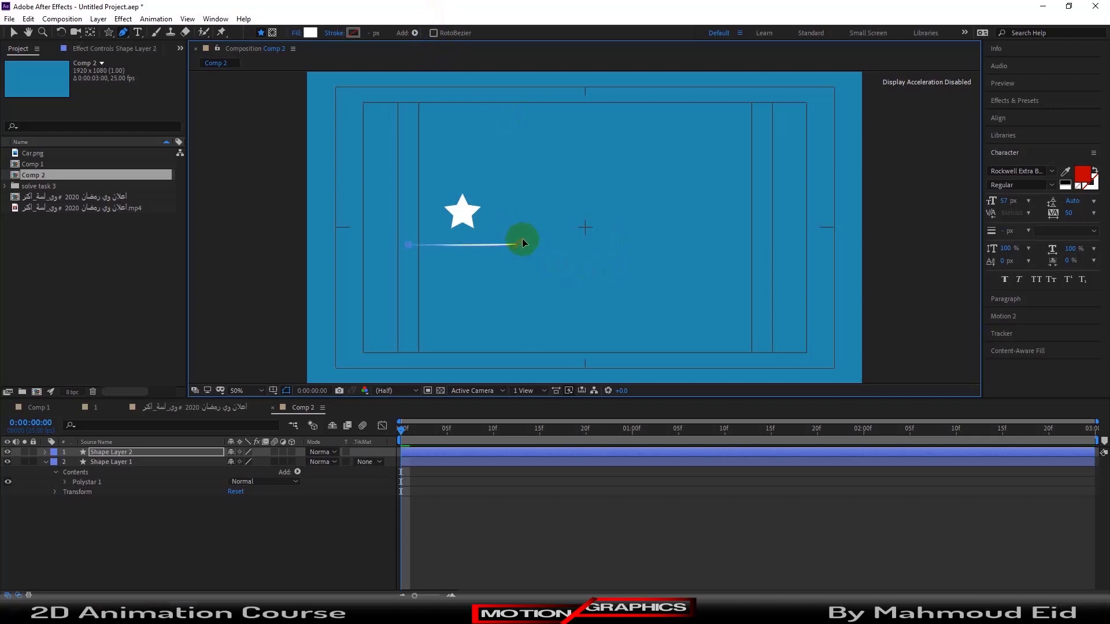
drag(564, 185, 571, 155)
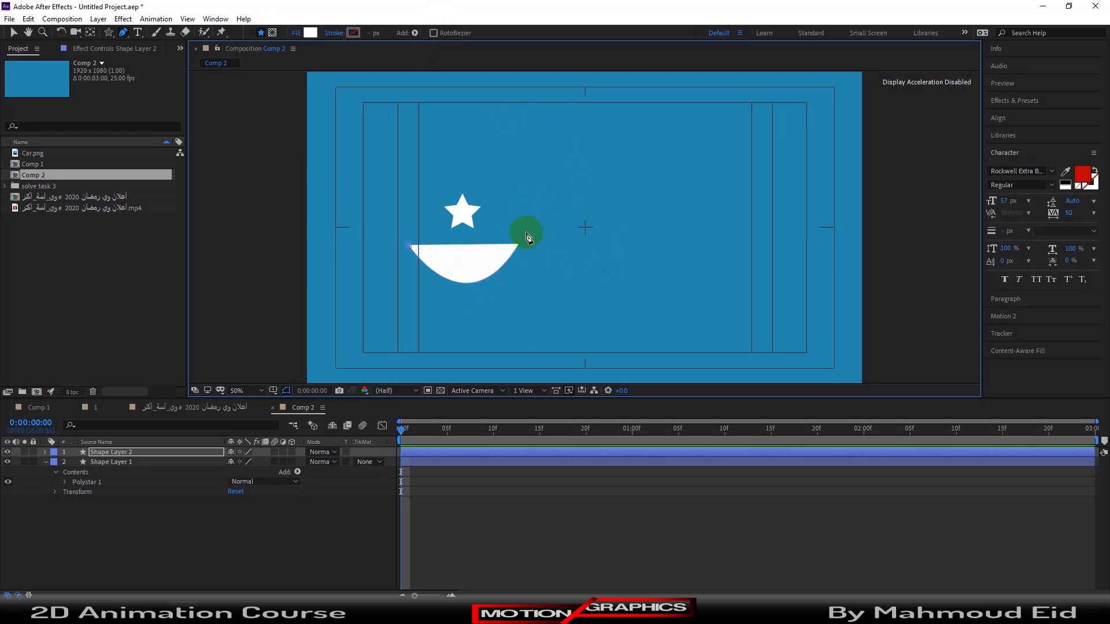
key(ctrl+z)
mouse_move(532, 208)
mouse_down()
mouse_move(554, 117)
mouse_move(509, 101)
mouse_up()
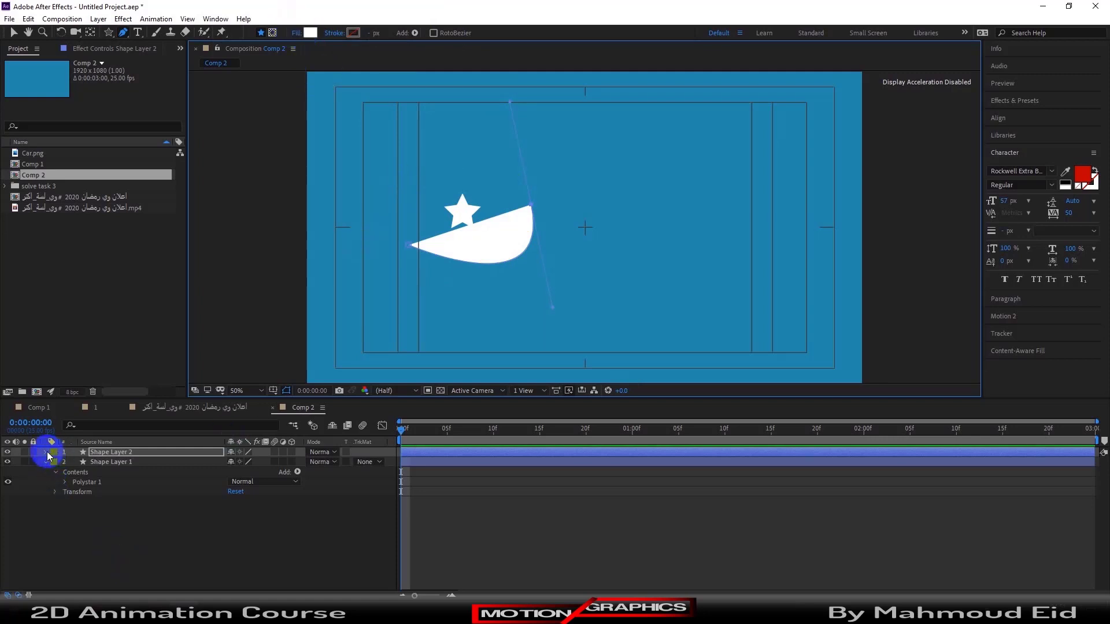
click(45, 453)
click(56, 463)
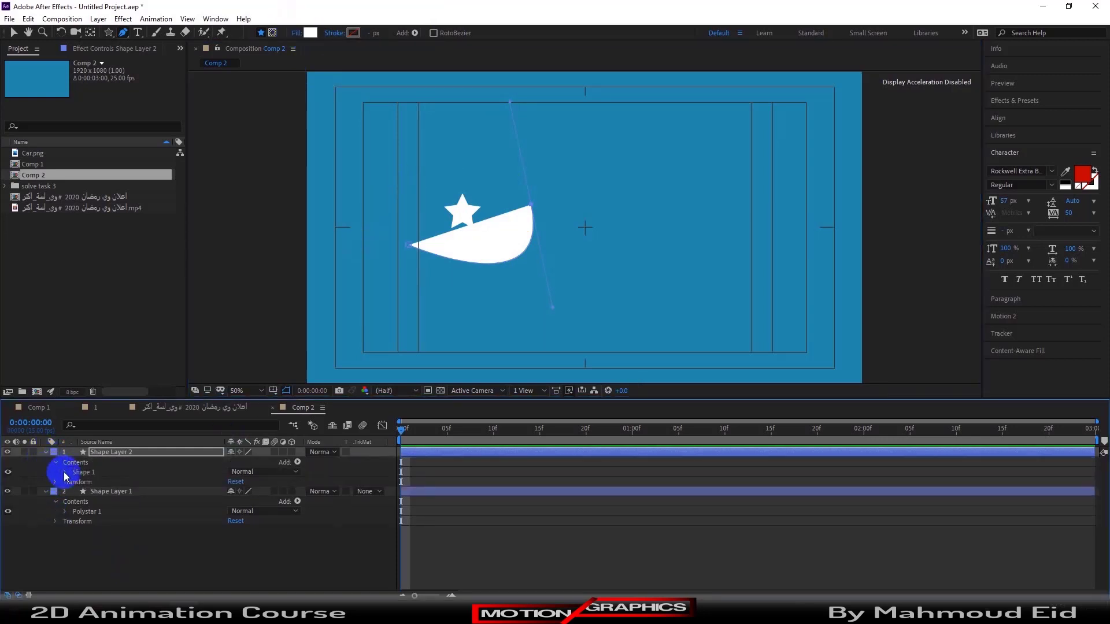
click(64, 473)
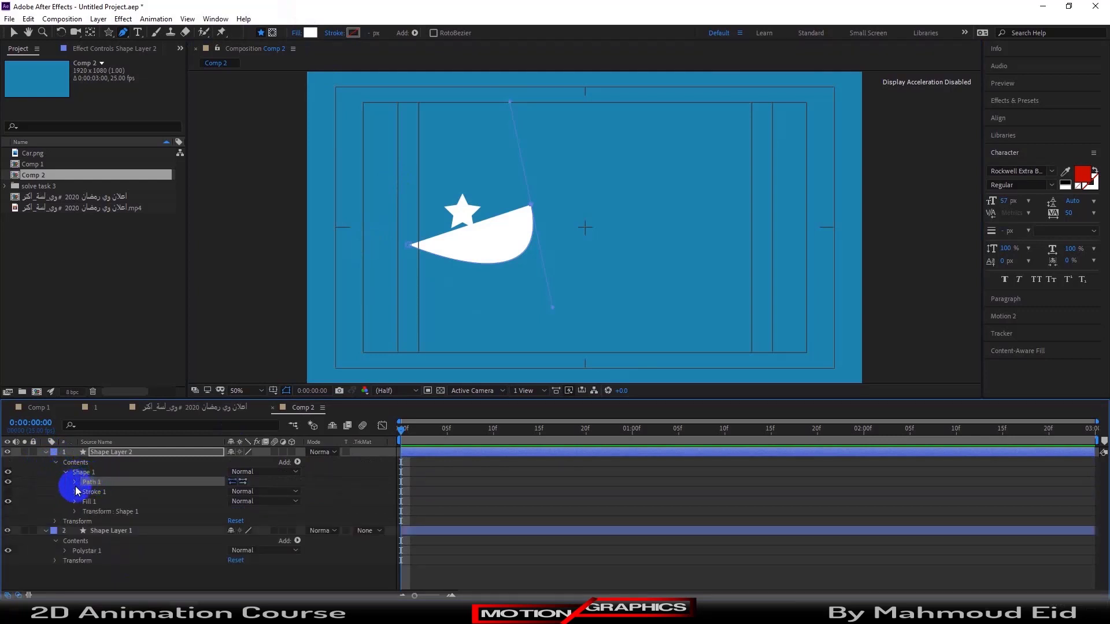
click(75, 492)
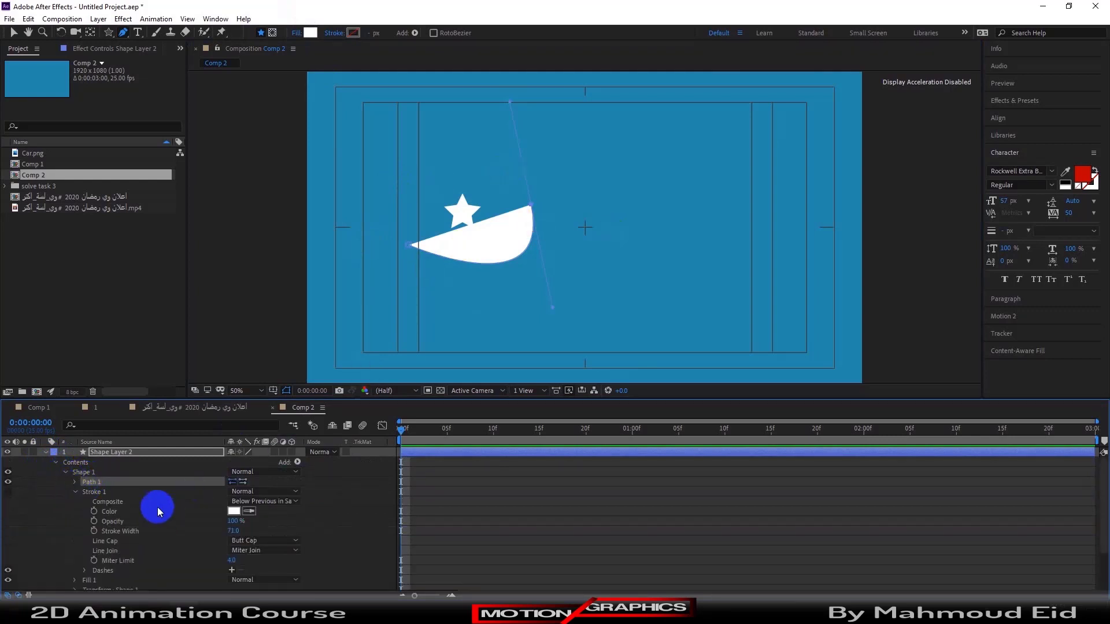
click(73, 482)
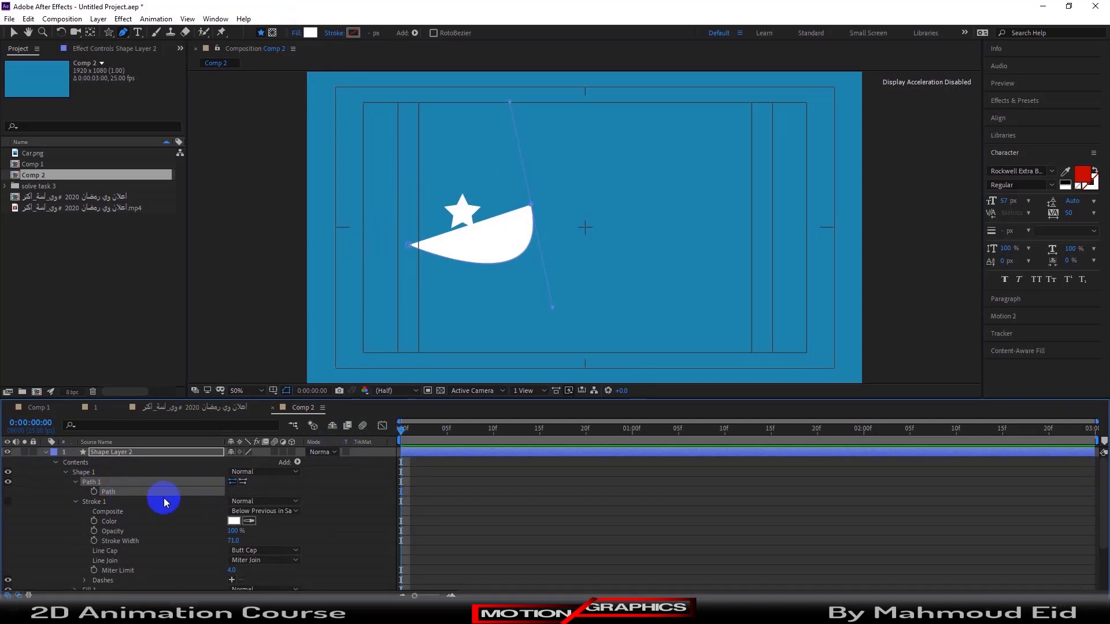
click(46, 453)
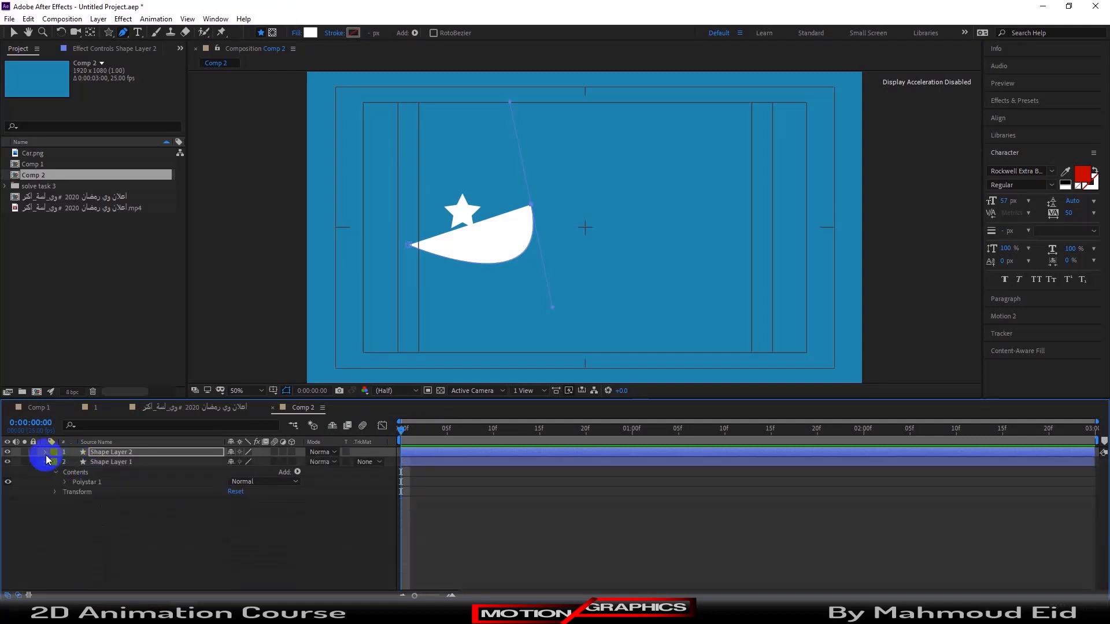
click(111, 462)
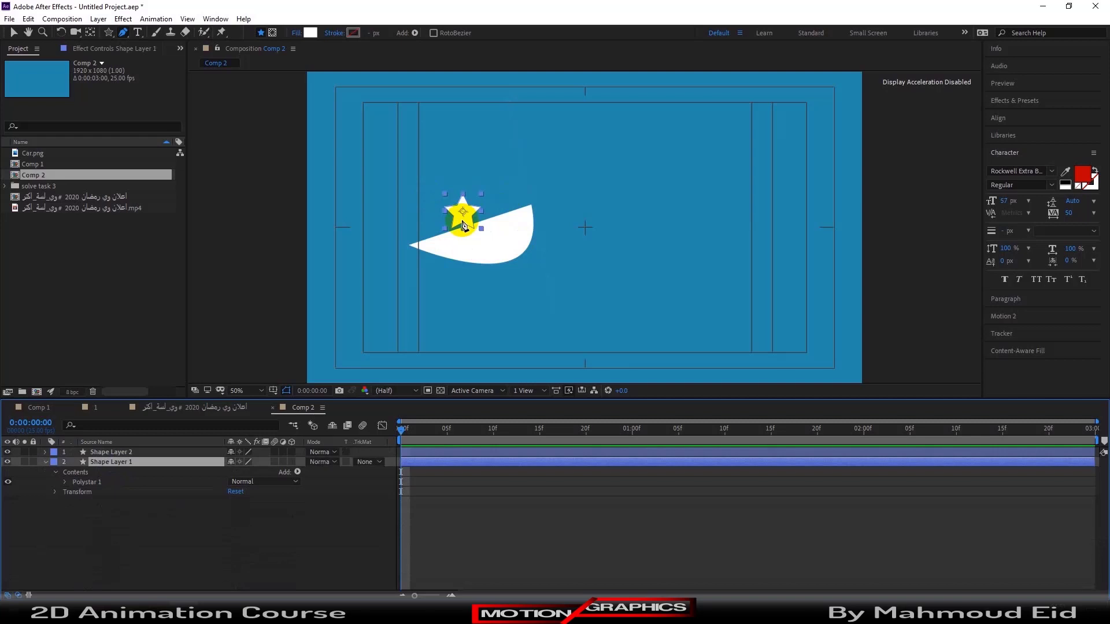
Step: Paste the copied curve into Shape Layer 1's Position as the star's motion path
key(p)
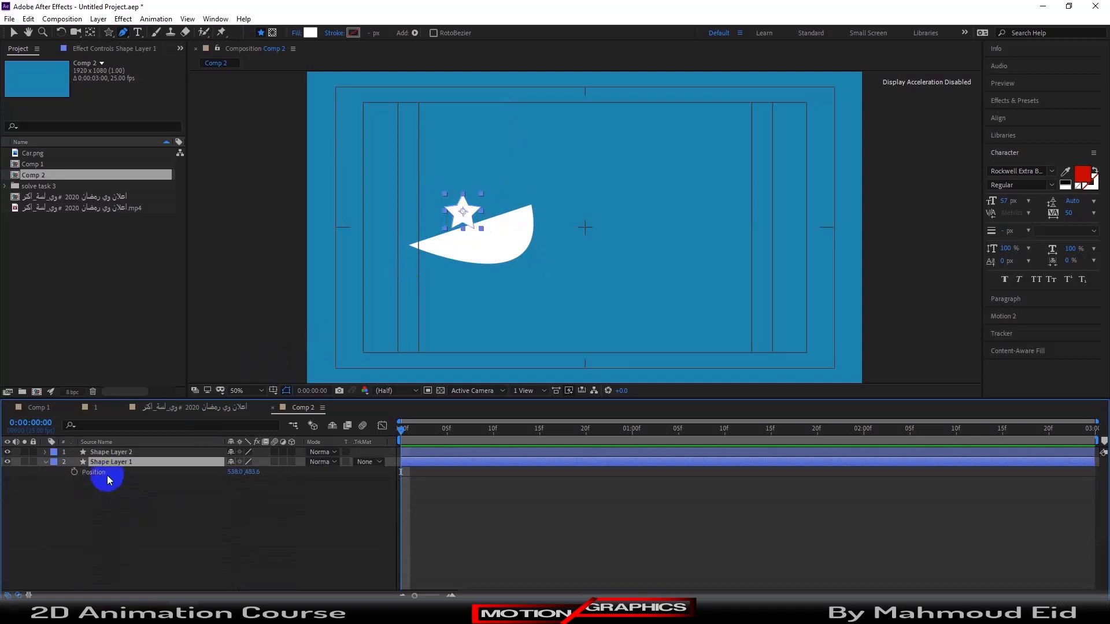
click(107, 478)
key(ctrl+v)
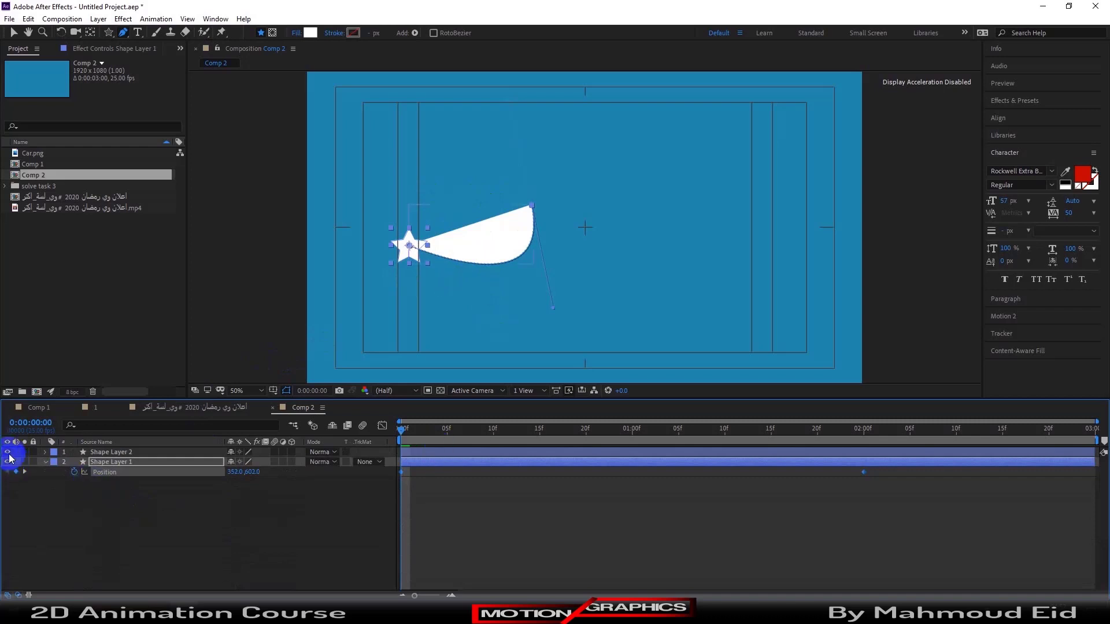
Step: Hide and delete the curved Shape Layer 2, then preview the star's motion
click(7, 452)
click(176, 523)
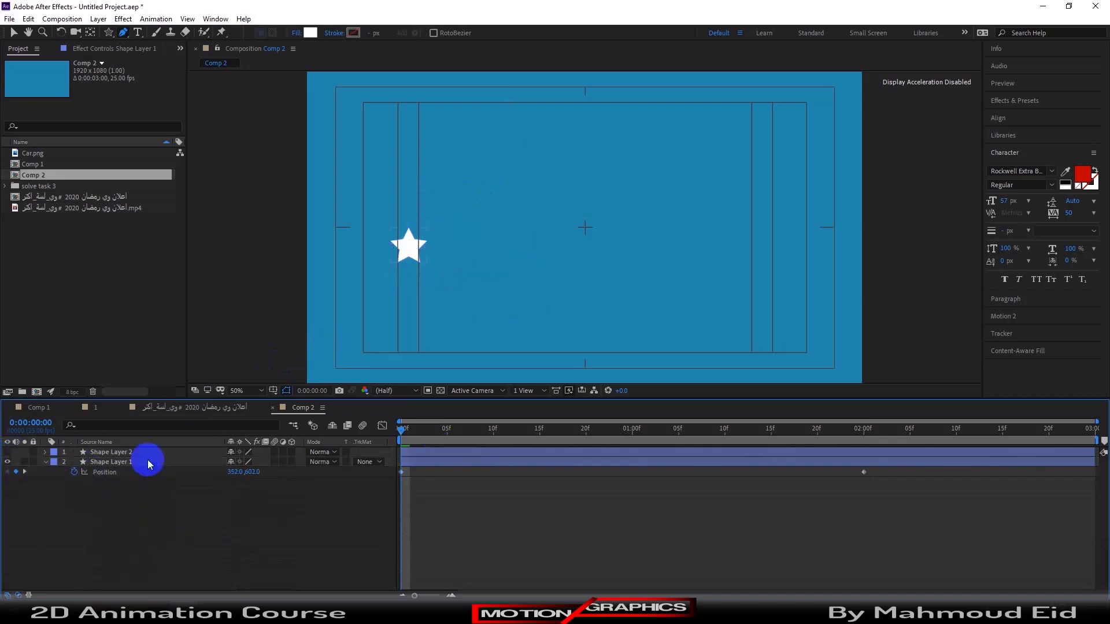
click(144, 452)
key(Delete)
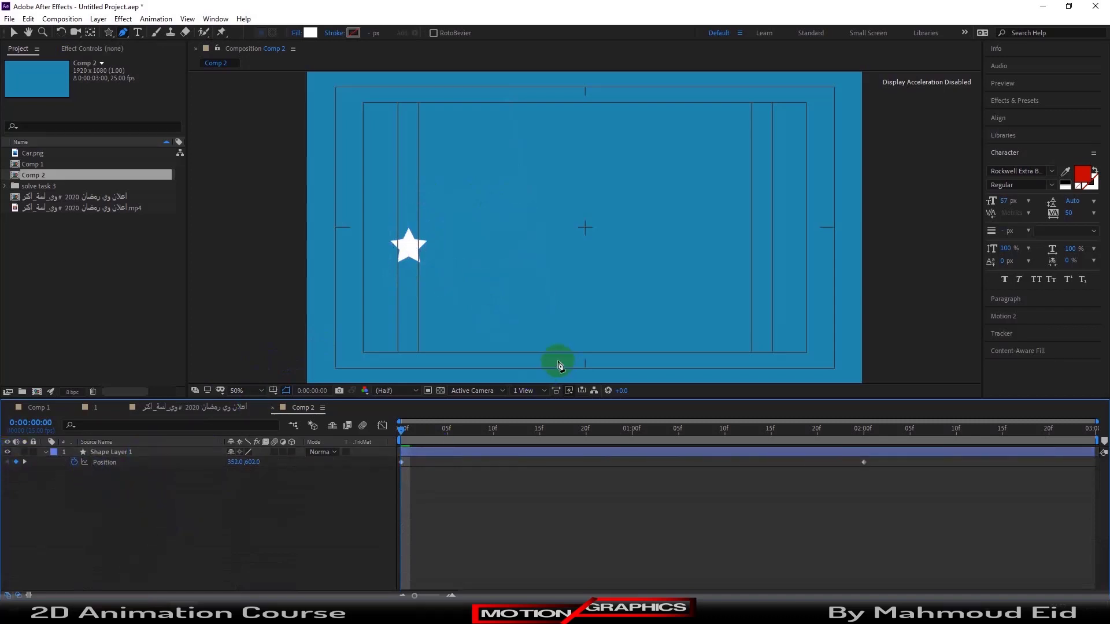
key(space)
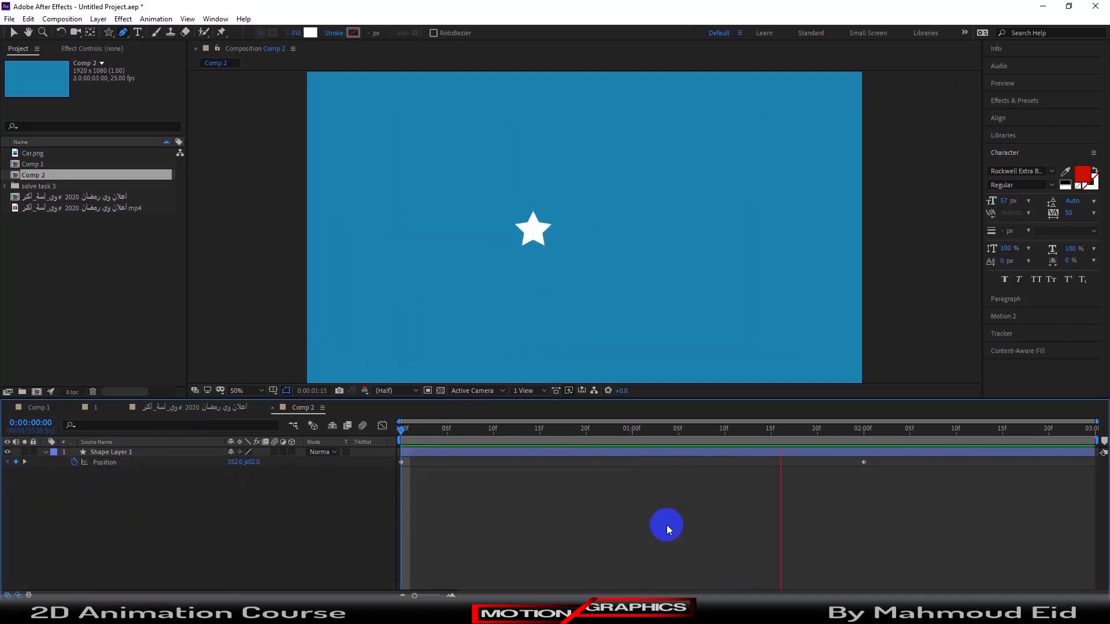
key(space)
Step: Retime the star's end Position keyframe to about 20 frames, preview, and show the video composition
drag(863, 463, 678, 465)
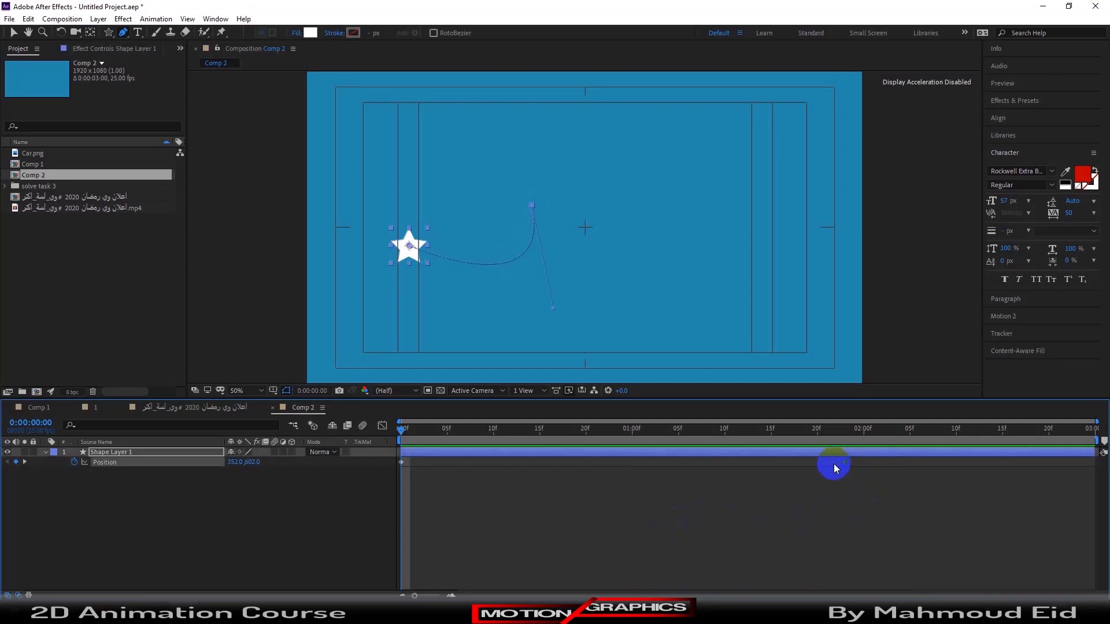
drag(559, 468, 664, 463)
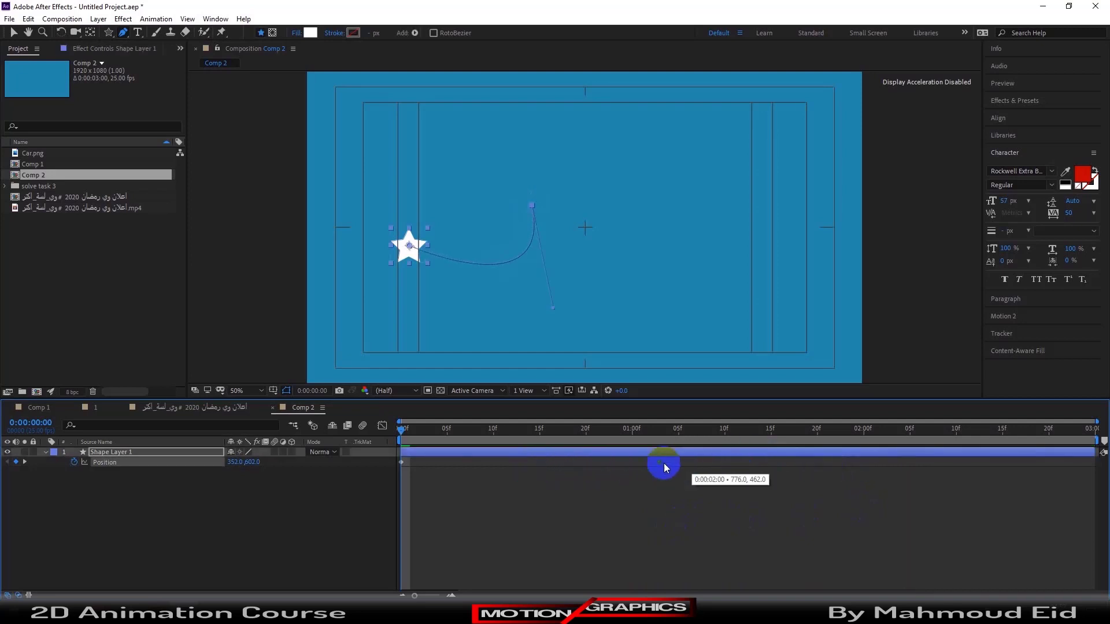
drag(547, 470, 538, 469)
key(space)
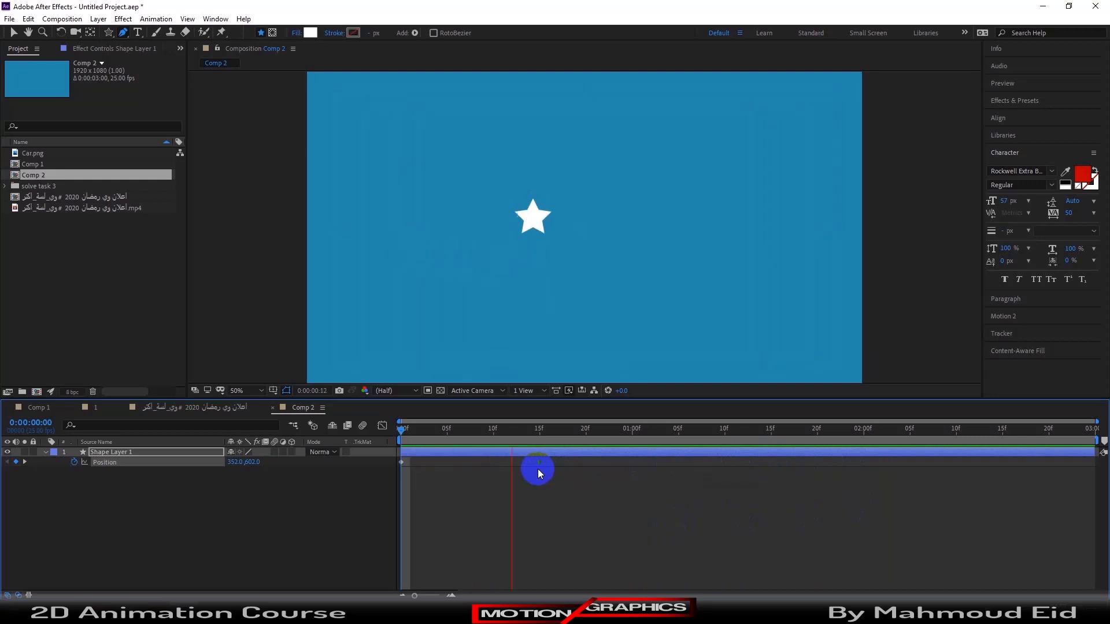
key(space)
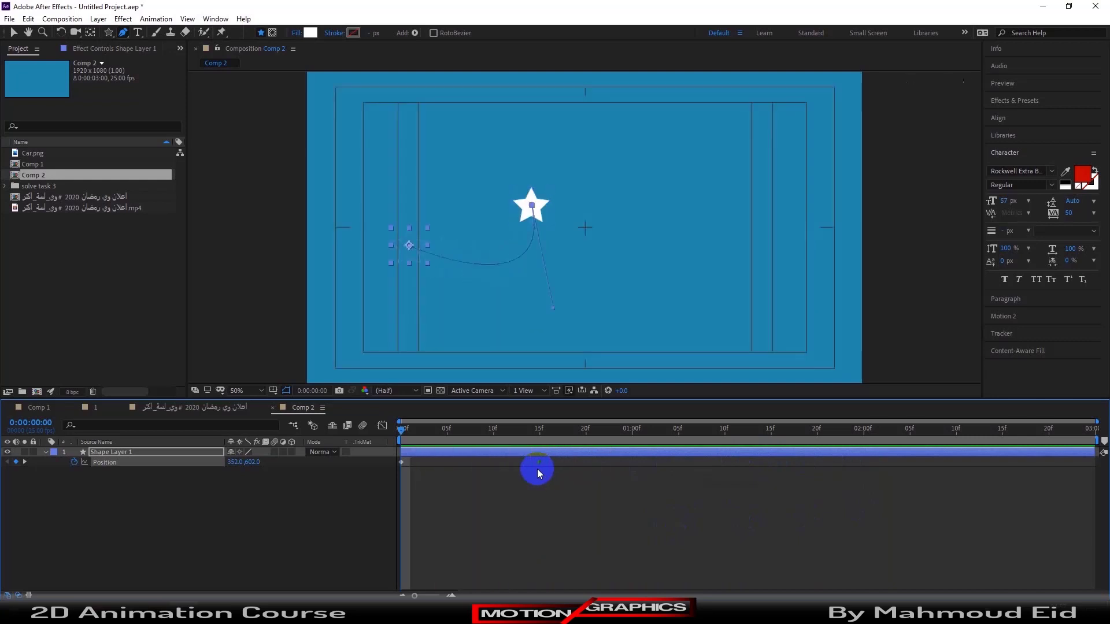
mouse_move(538, 462)
mouse_down()
mouse_move(595, 466)
mouse_move(585, 467)
mouse_up()
key(space)
key(space)
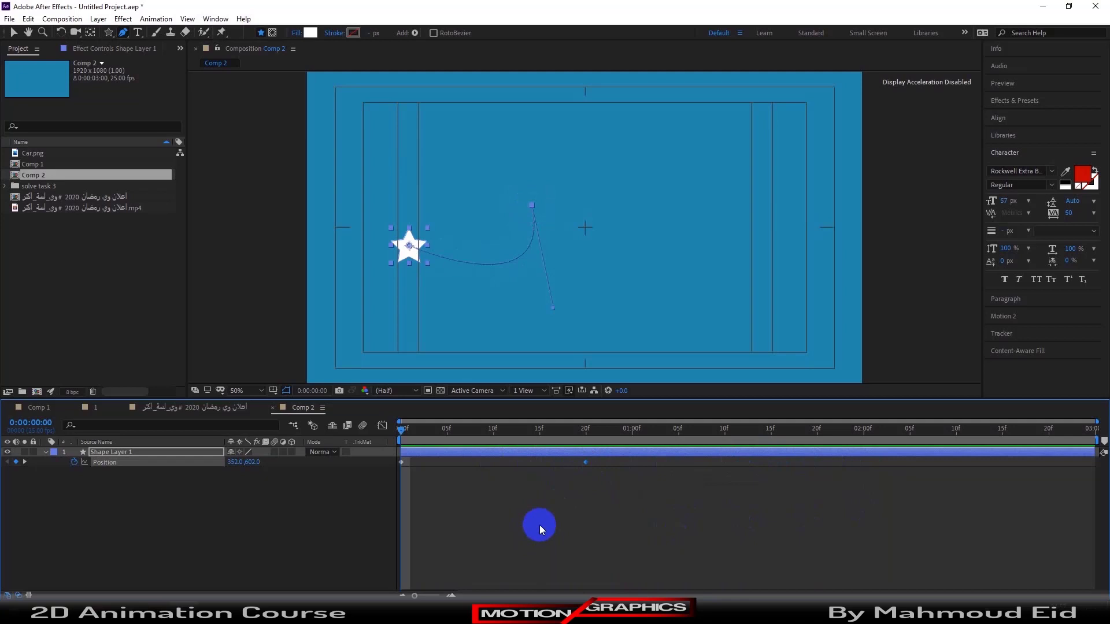
click(223, 407)
Step: Select the video layer, switch back to Comp 2, and clear the timeline selection
key(ctrl+a)
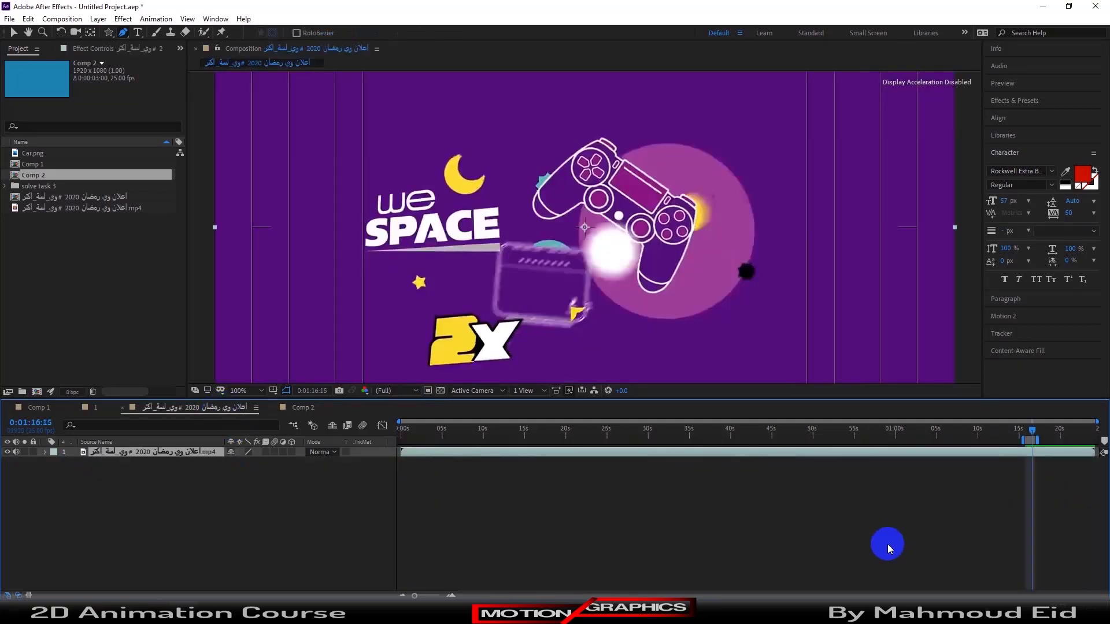
click(1035, 451)
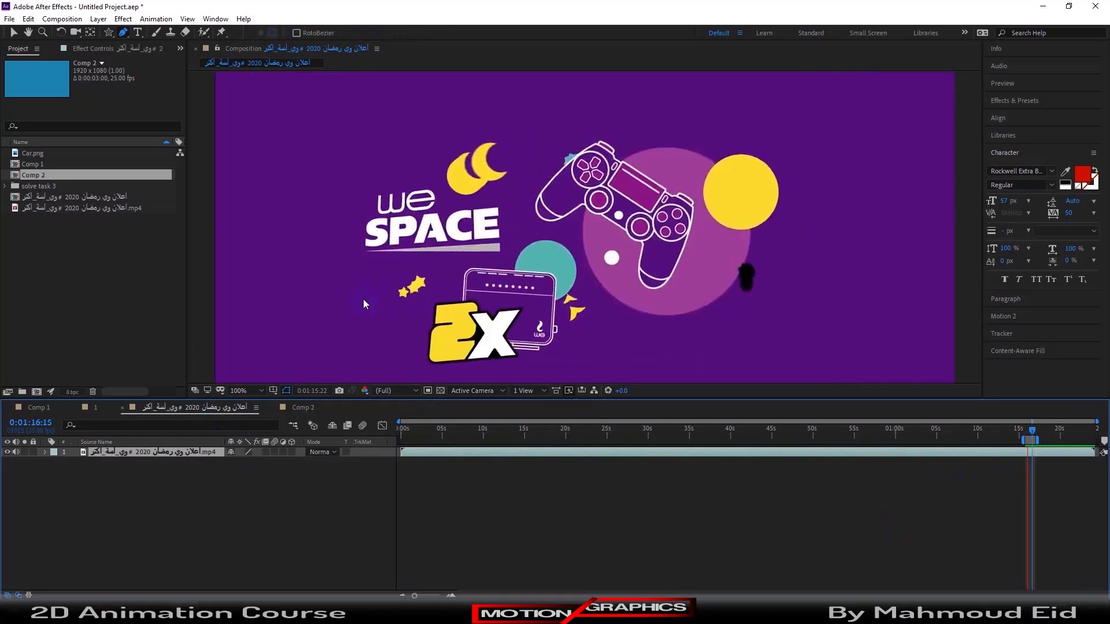
click(303, 407)
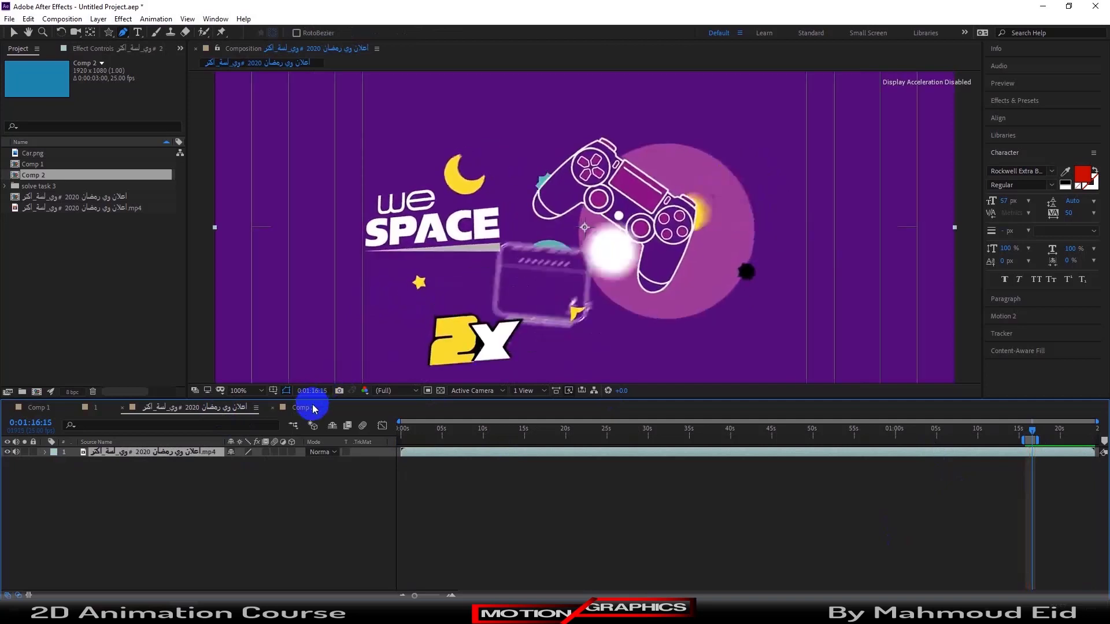
click(520, 517)
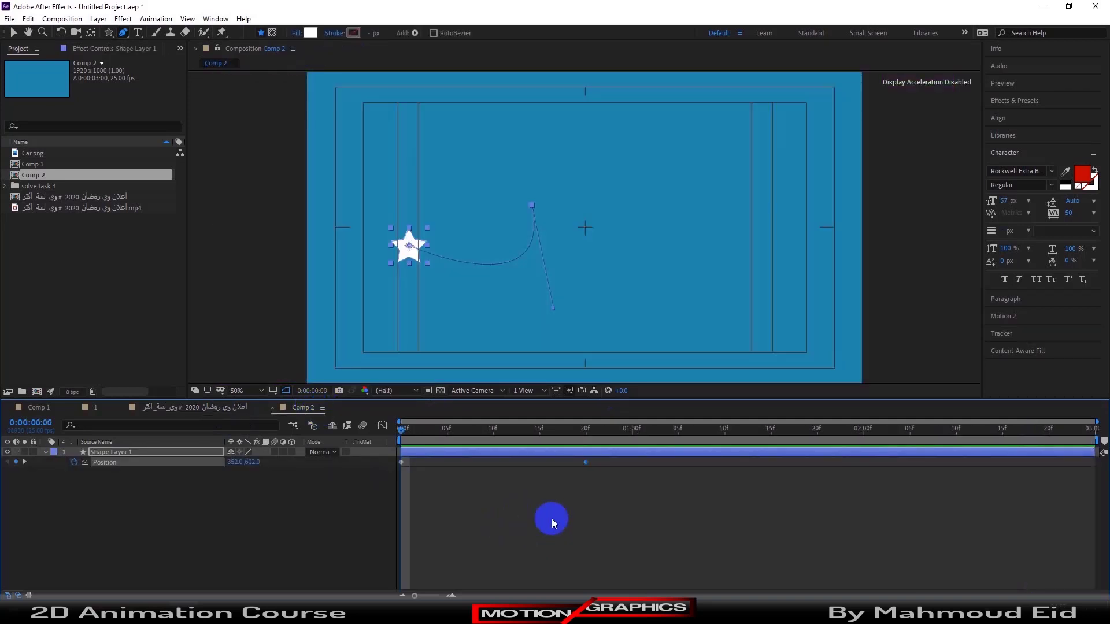
Step: In the speed graph, drag the star's final Position keyframe to 100% influence
drag(630, 497, 387, 459)
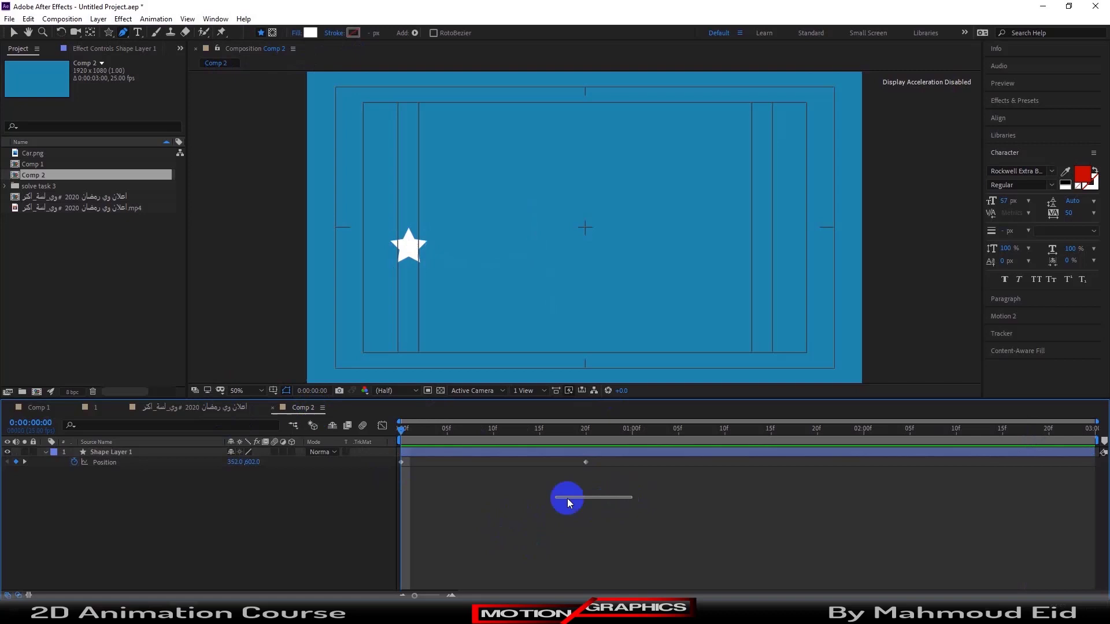
click(438, 493)
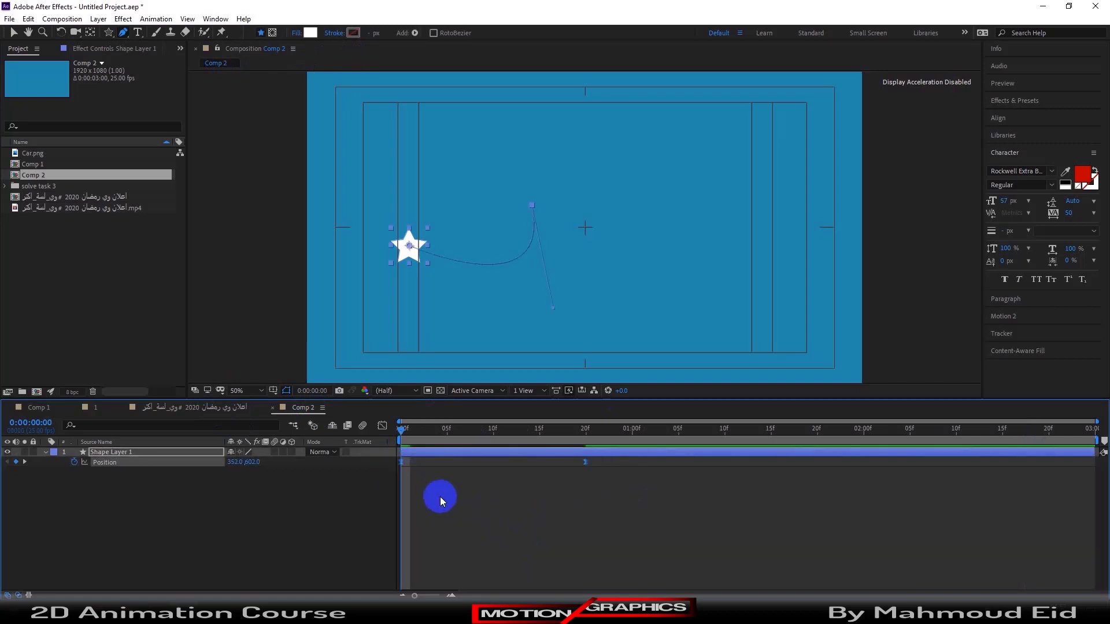
click(382, 425)
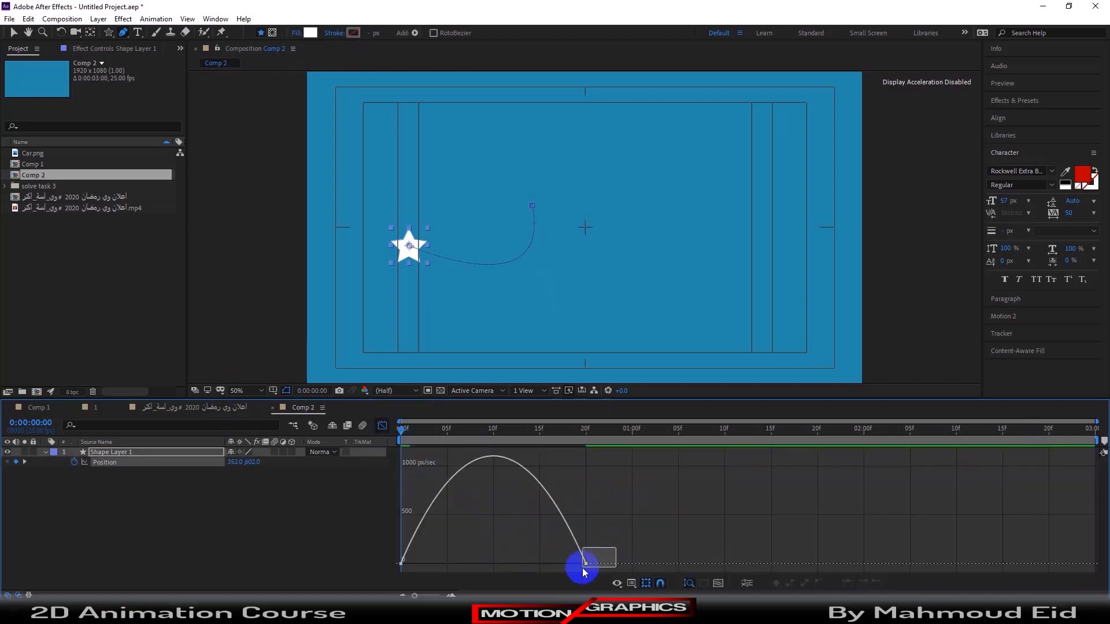
drag(617, 556, 397, 574)
drag(554, 566, 488, 568)
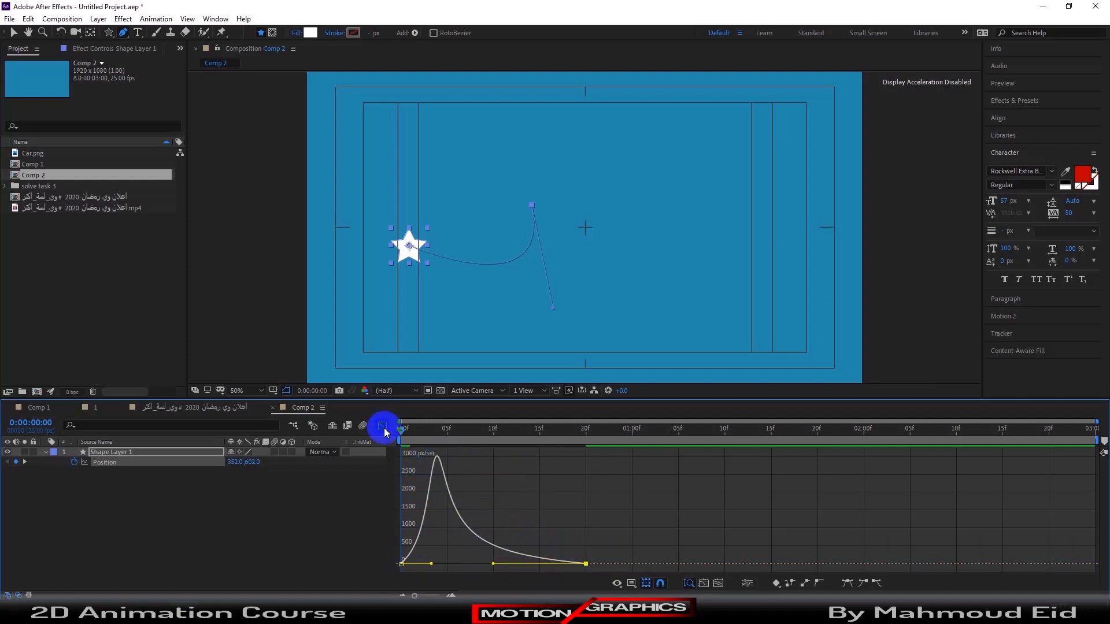
click(384, 428)
Step: Preview the eased Position motion twice, then reselect Shape Layer 1
key(space)
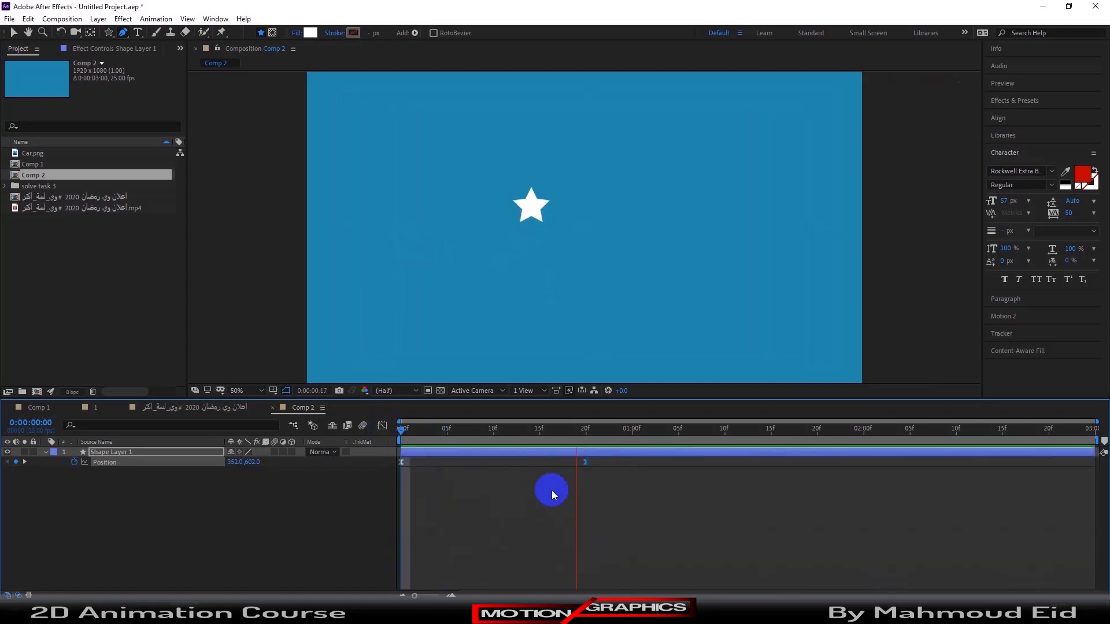
key(space)
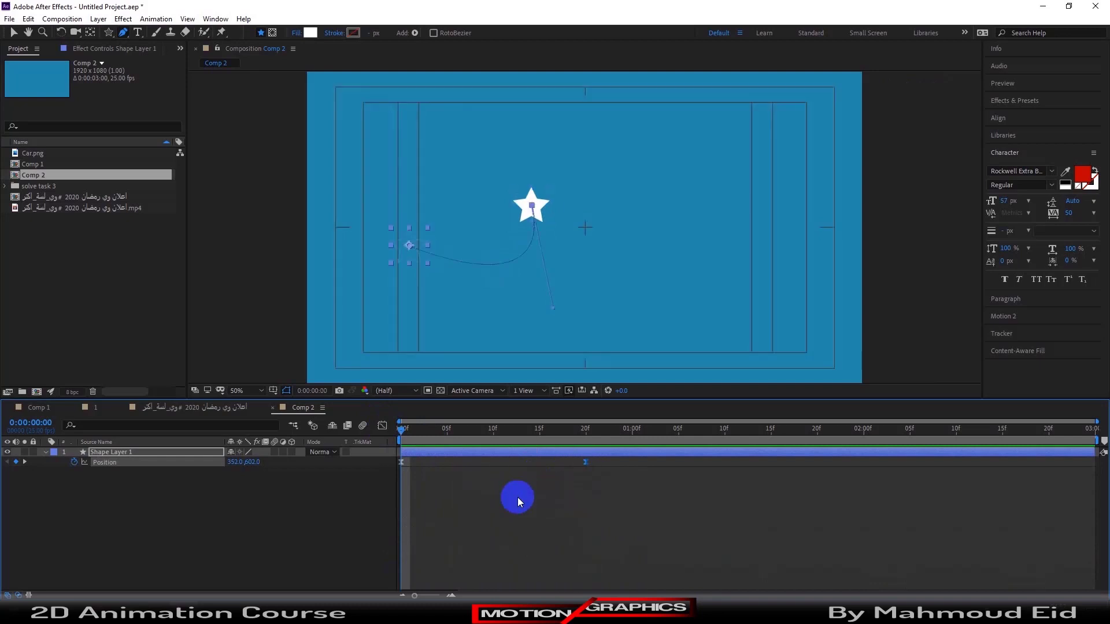
click(382, 425)
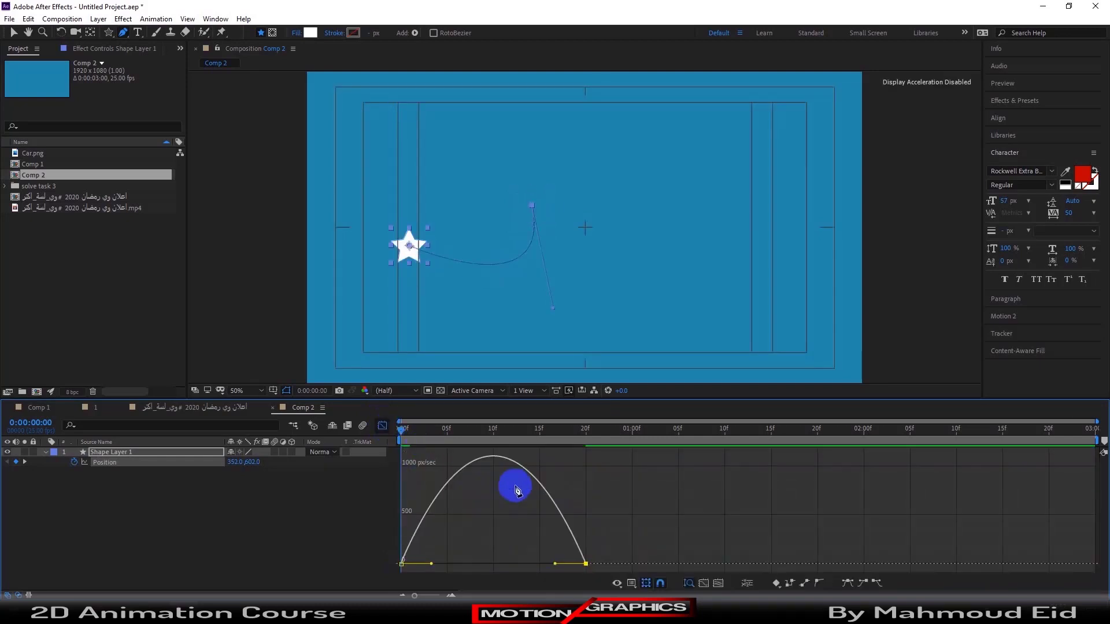
click(382, 426)
key(space)
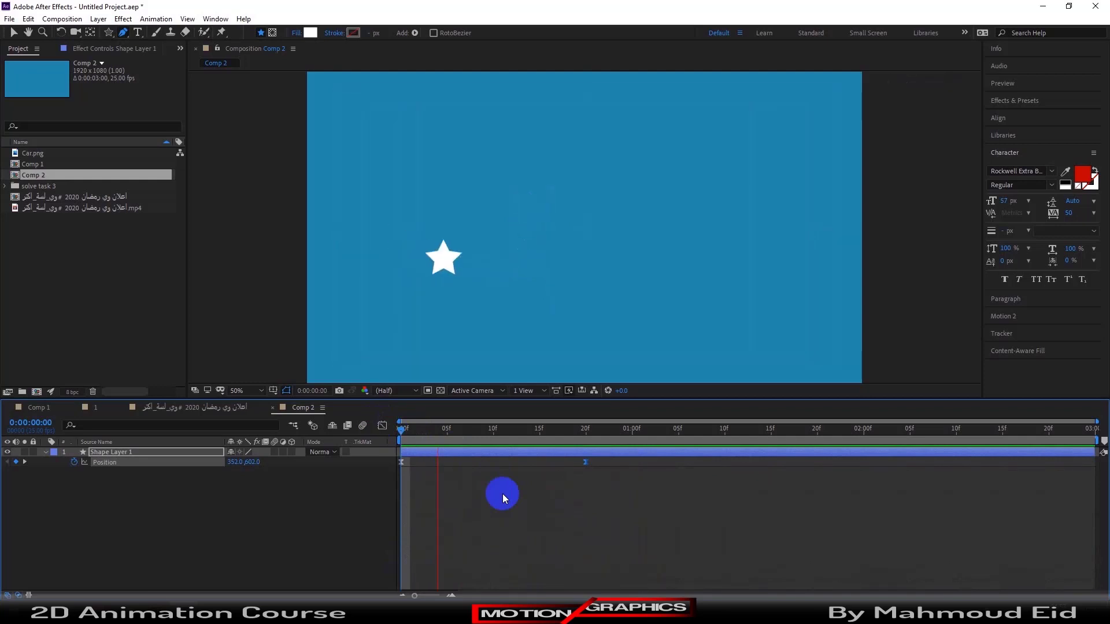
key(space)
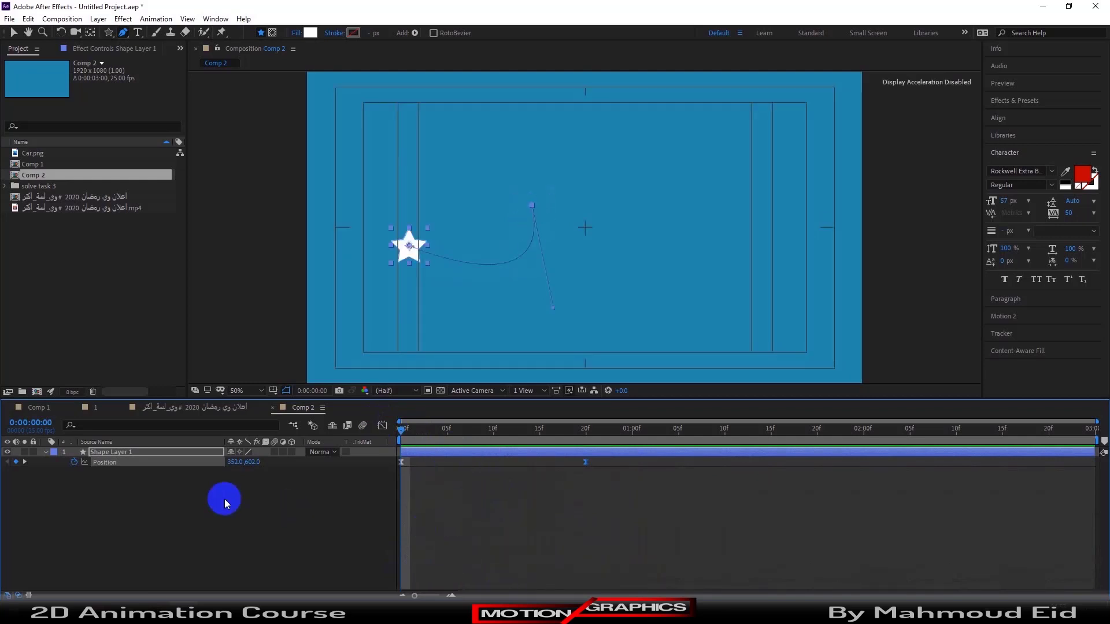
click(197, 498)
click(151, 453)
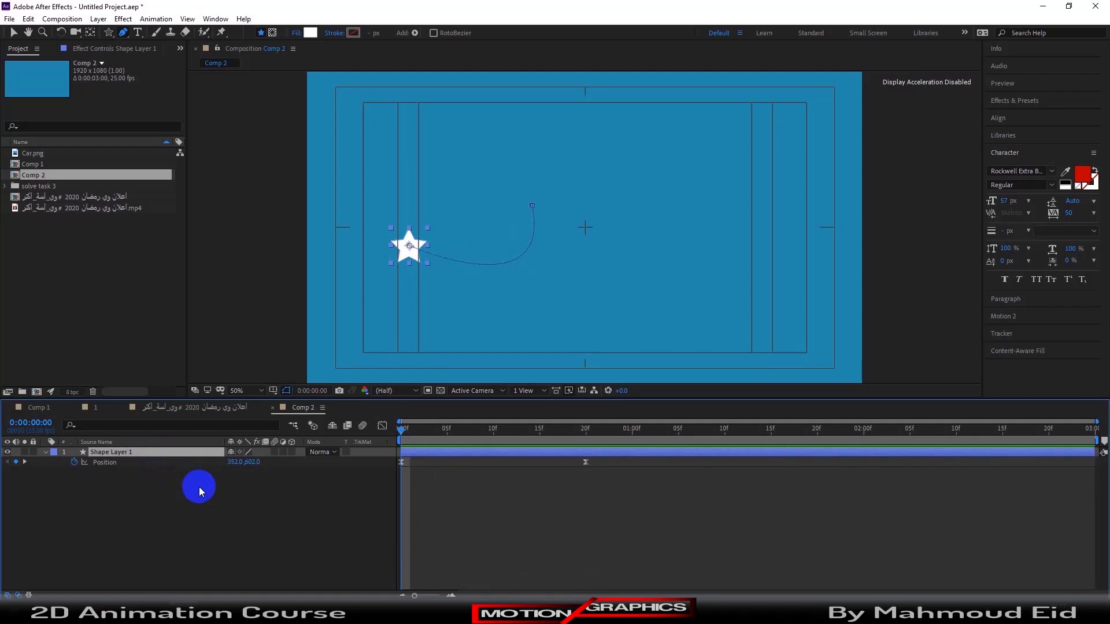
Step: Keyframe the star's Scale at 0% on frame 0 and 100% on frame 20
key(shift+s)
click(243, 472)
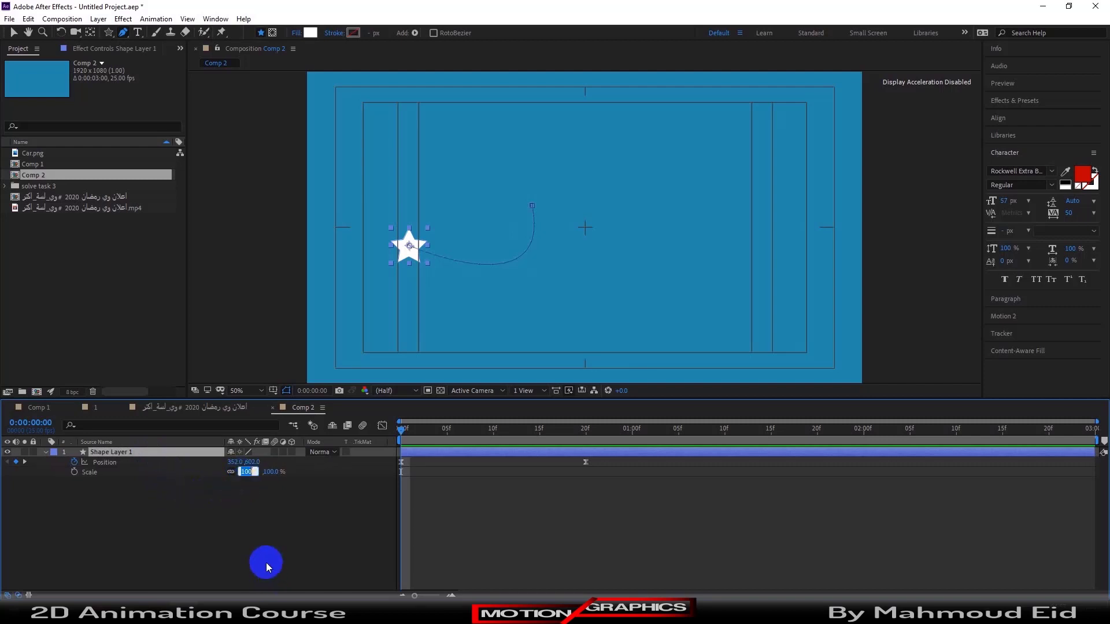
text(0)
key(Return)
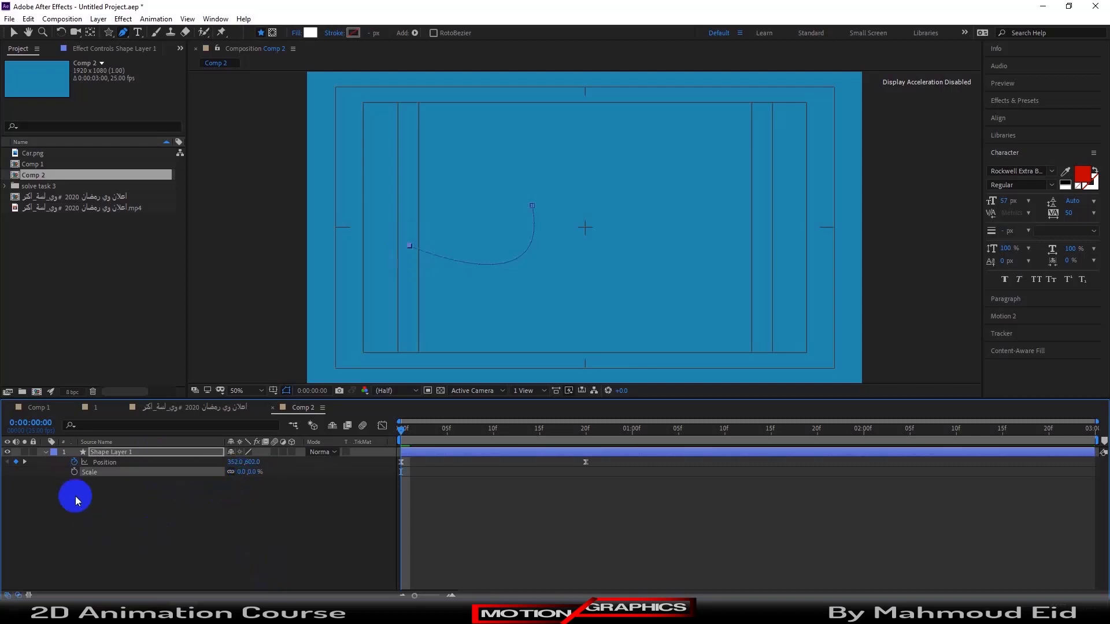
click(75, 472)
click(575, 435)
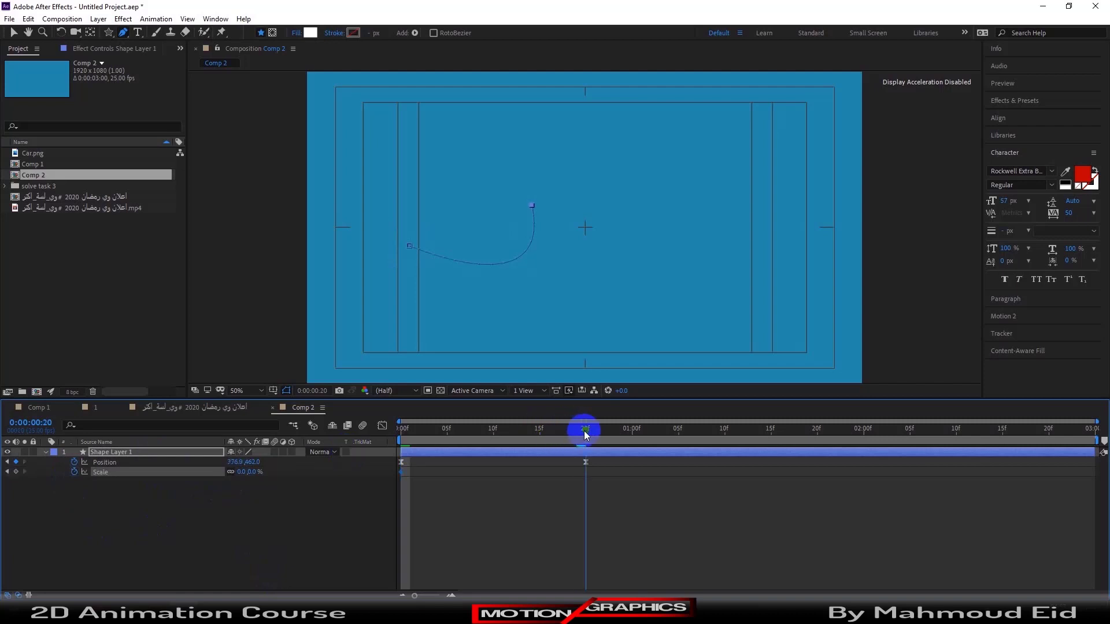
click(242, 472)
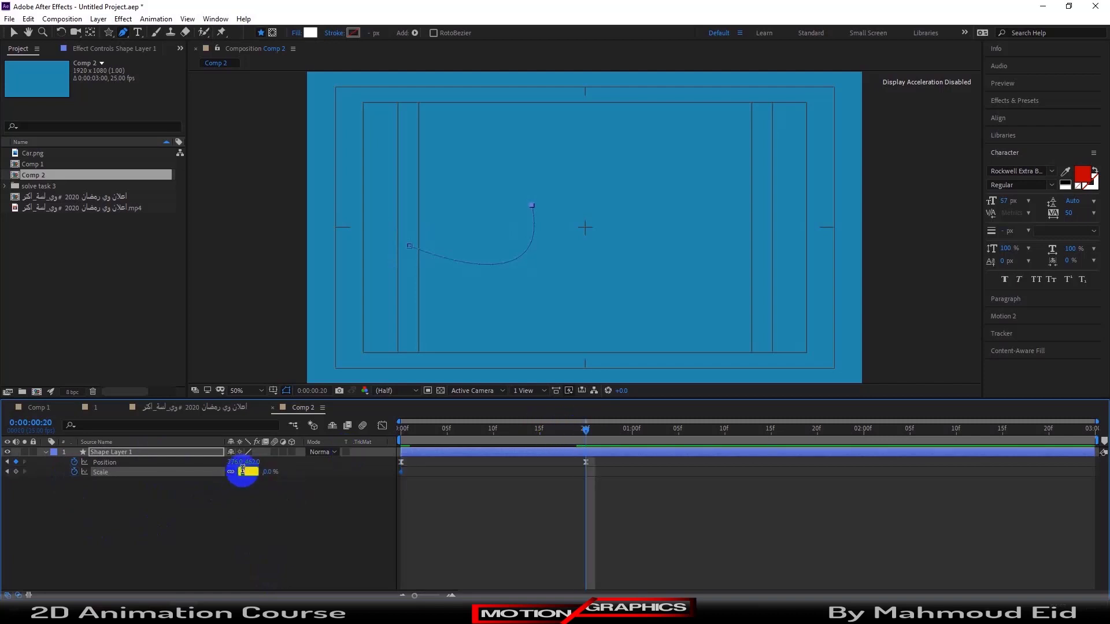
text(100)
key(Return)
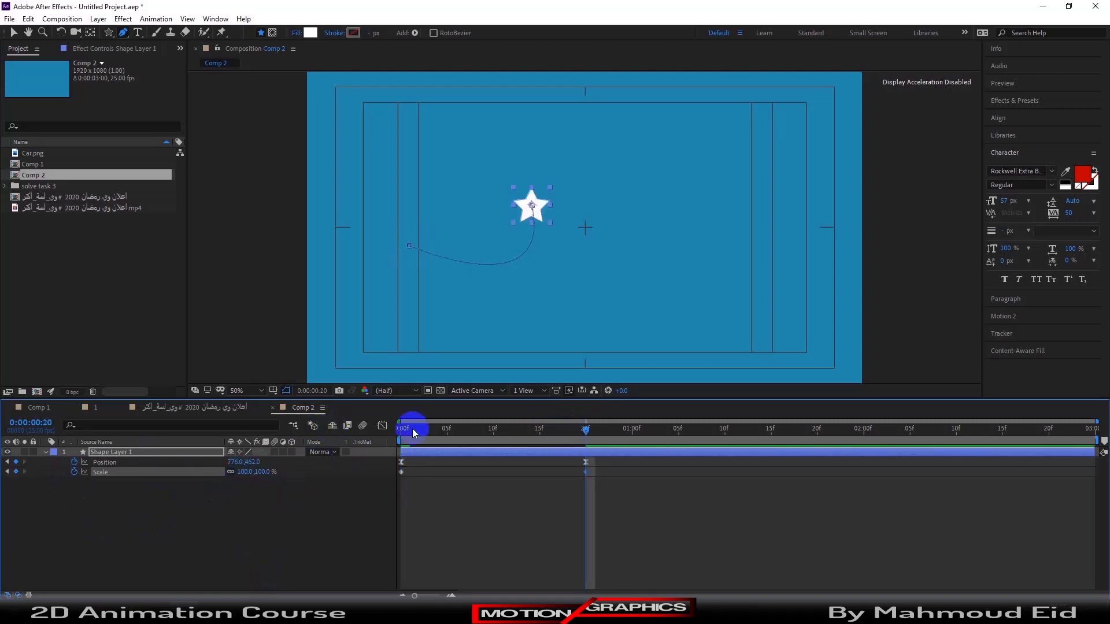
Step: Preview the growing star, apply Easy Ease (F9) to both Scale keyframes, and preview again
key(space)
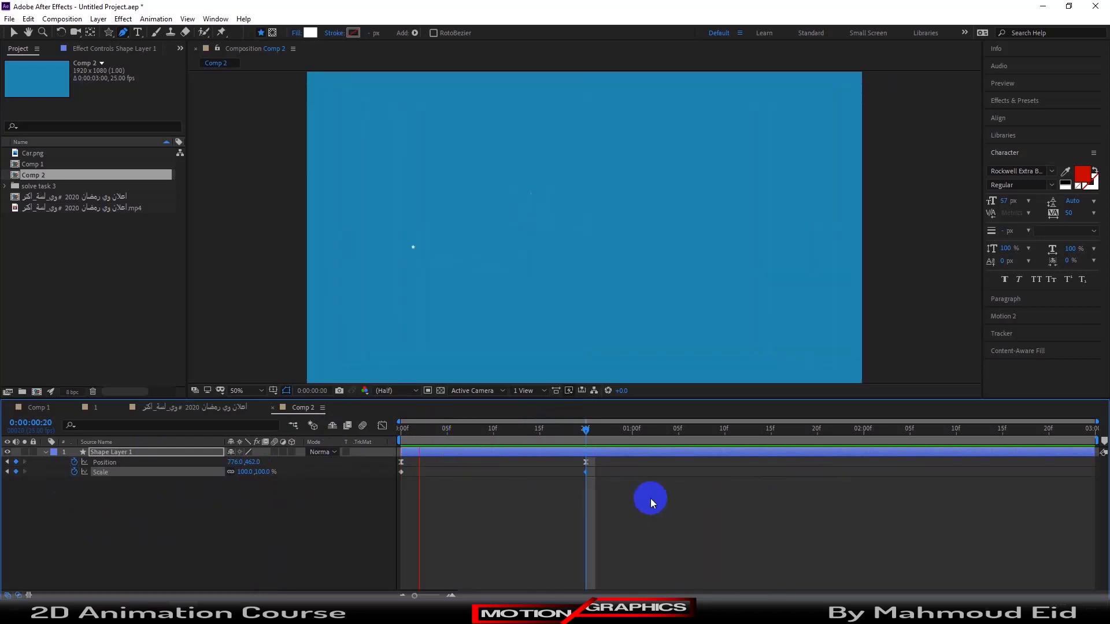
key(space)
key(space)
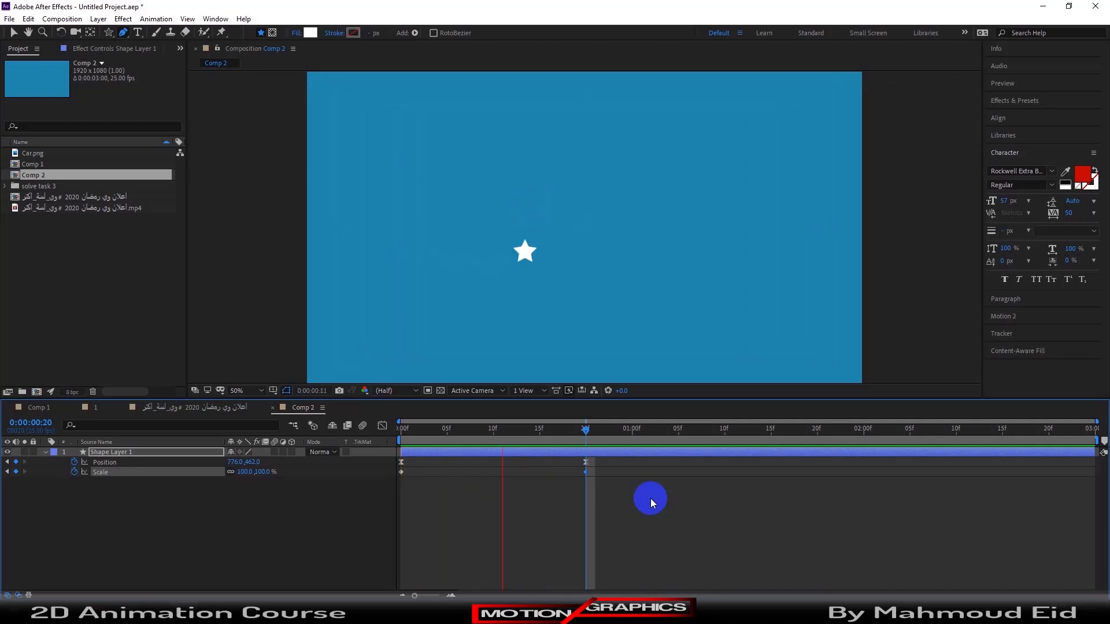
key(space)
key(space)
key(space)
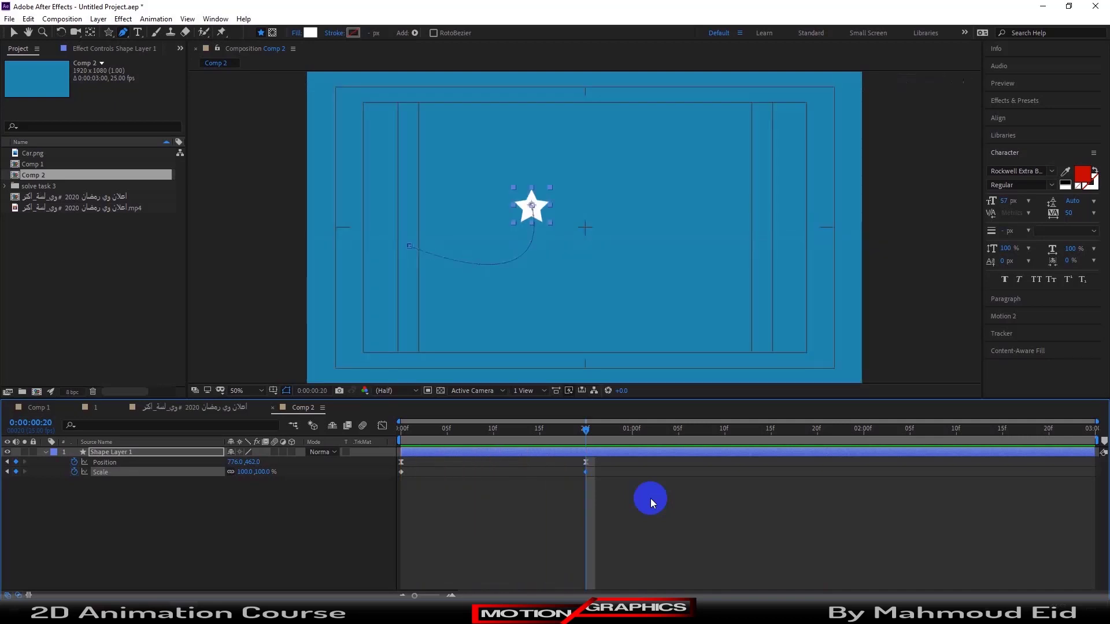
drag(633, 508, 384, 476)
key(F9)
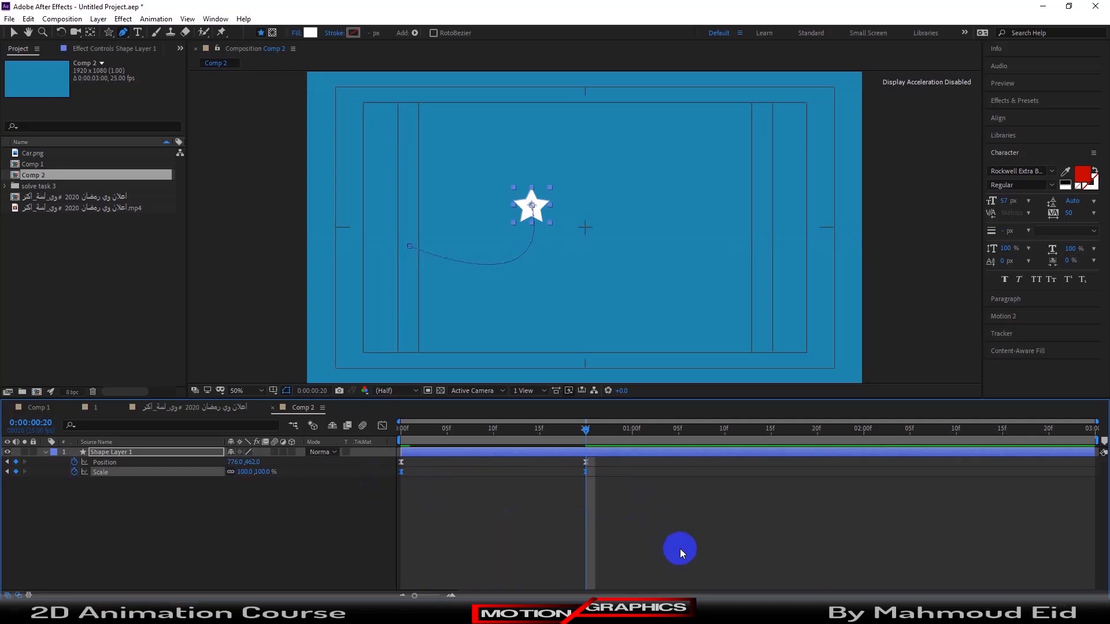
key(space)
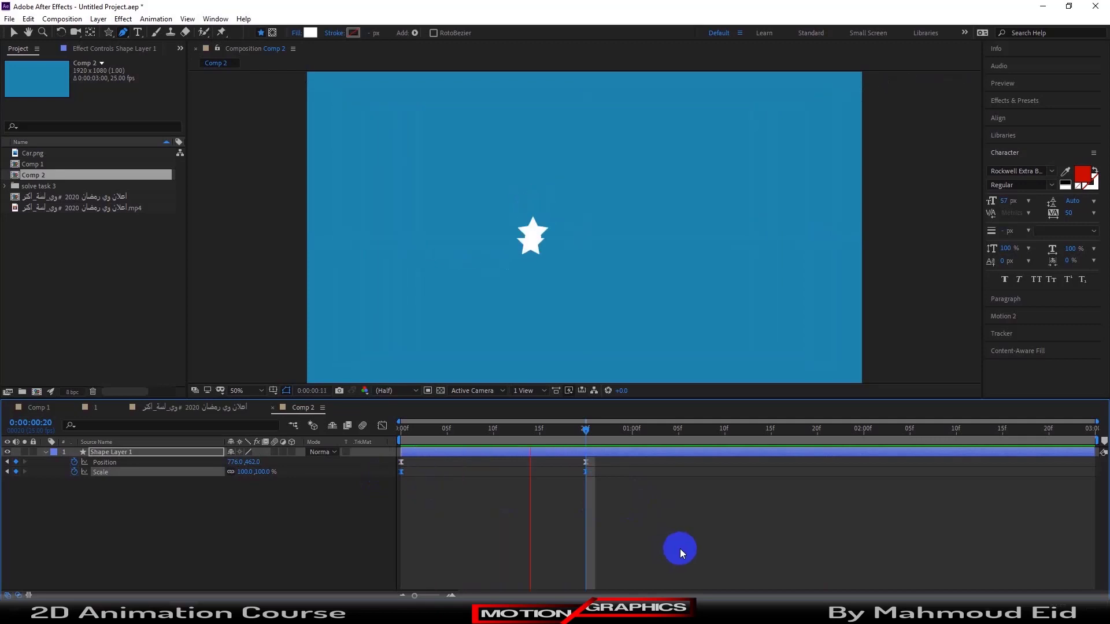
key(space)
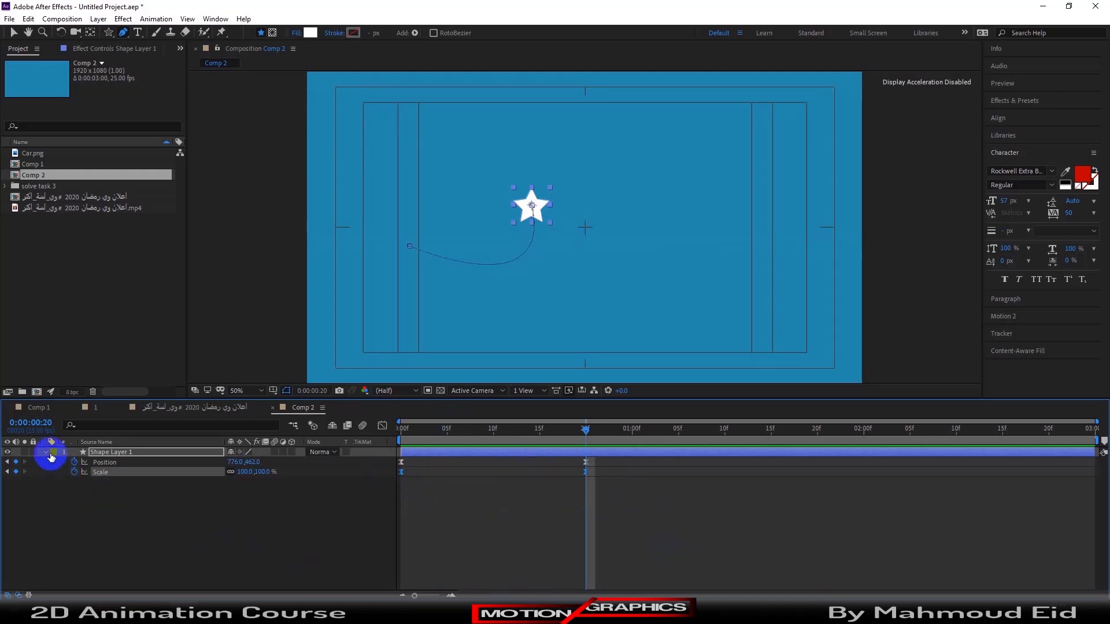
Step: Collapse Shape Layer 1 and duplicate it three times with Ctrl+D
click(46, 452)
click(167, 452)
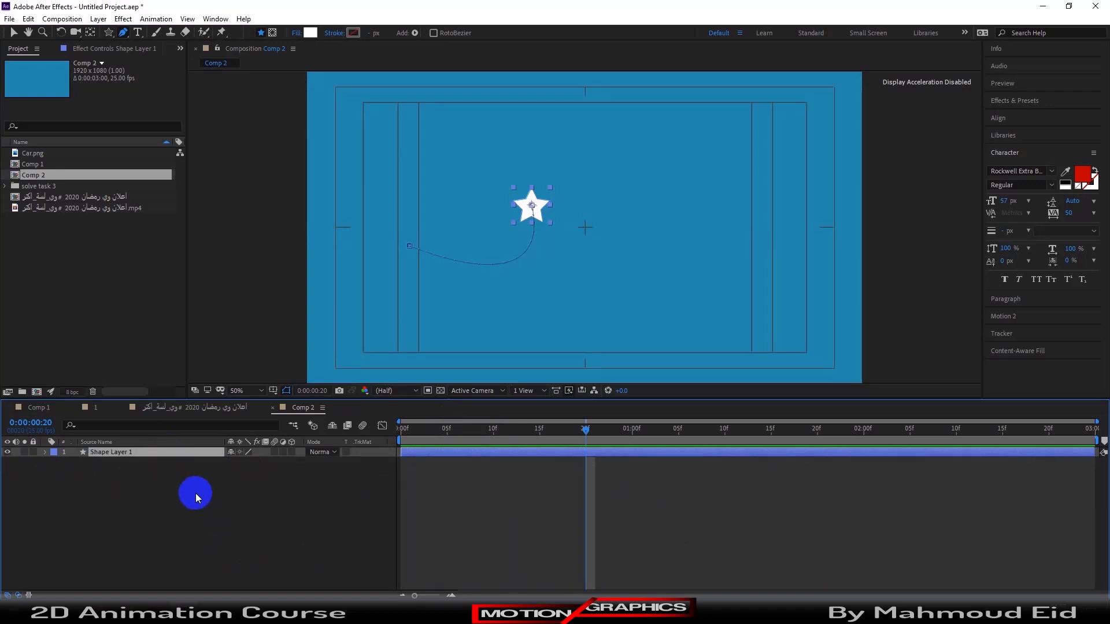
key(ctrl+d)
key(ctrl+d)
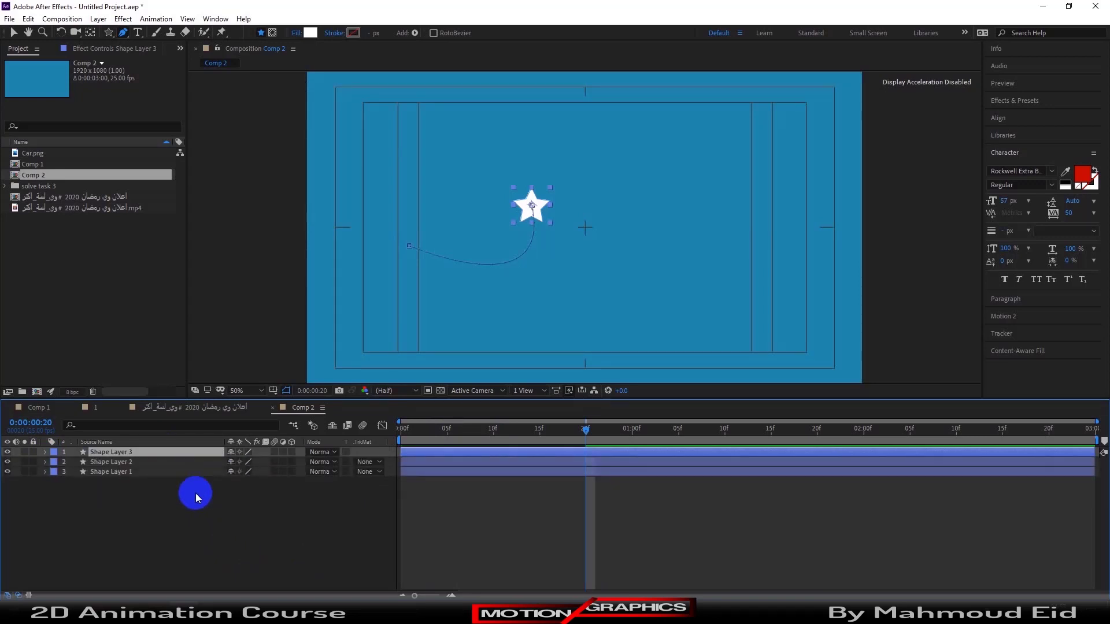
key(ctrl+d)
drag(196, 494, 209, 555)
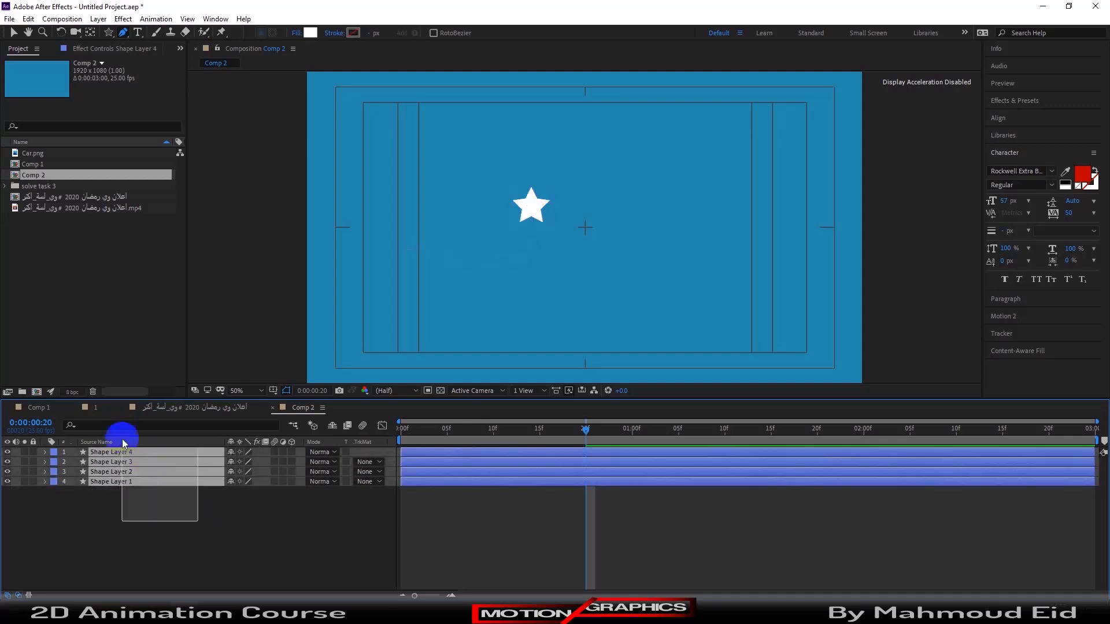
Step: Play the reference advert video from 0:01:16:15, then return to Comp 2
click(231, 408)
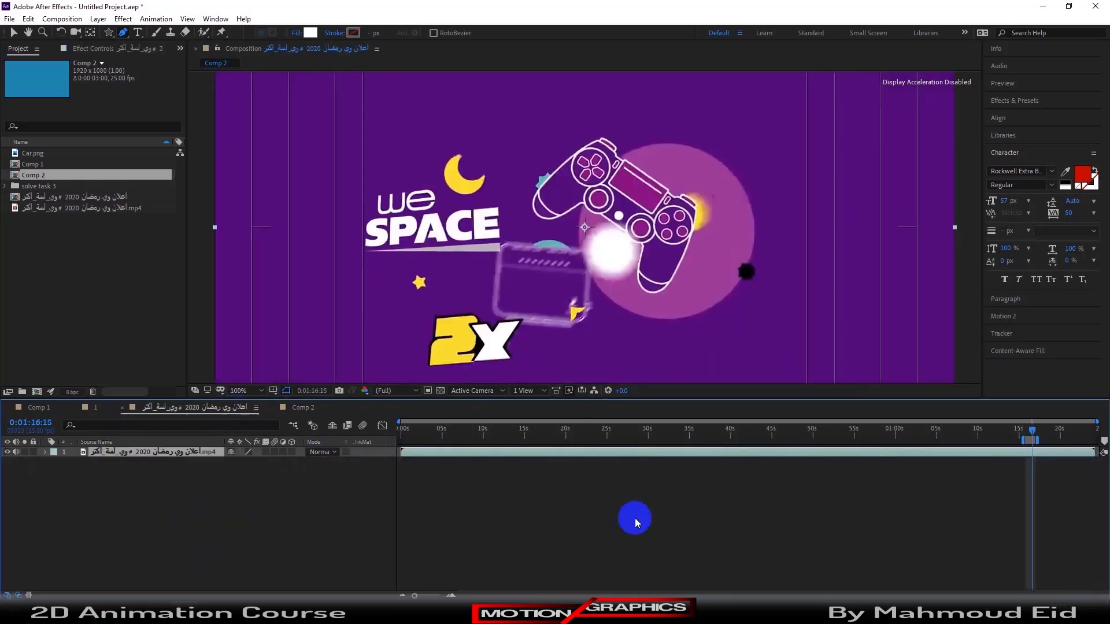
drag(1073, 429, 1032, 429)
key(space)
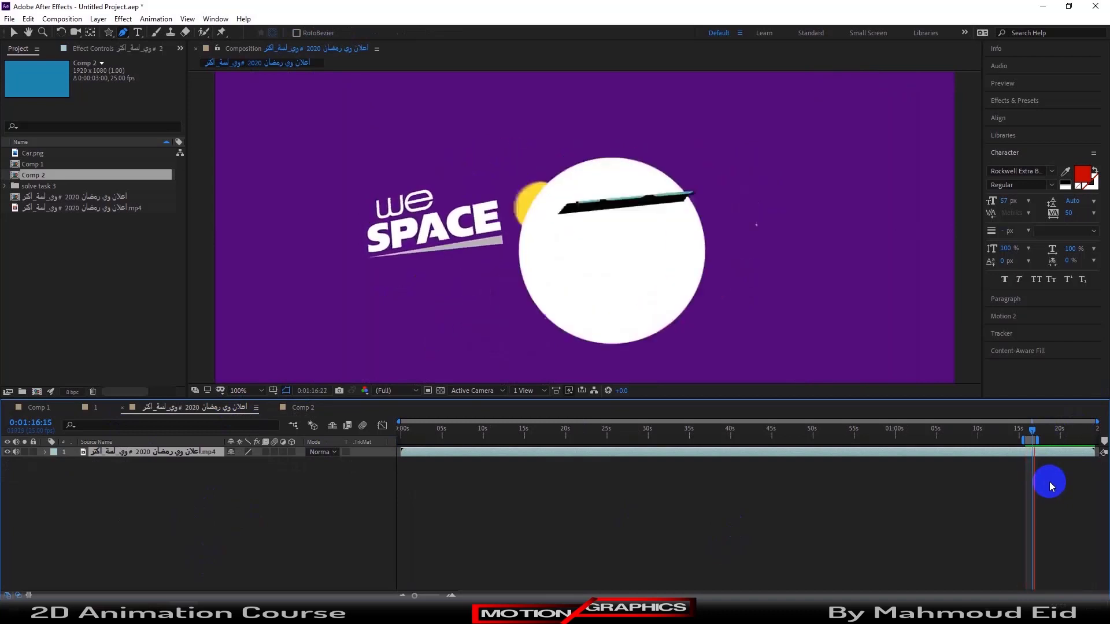
click(289, 407)
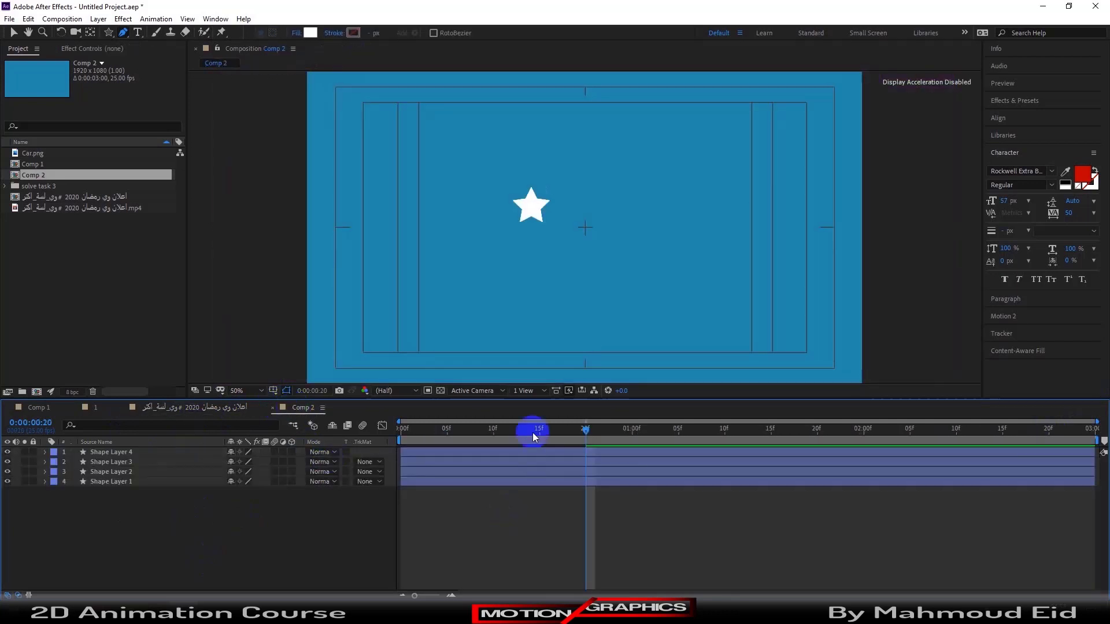
drag(433, 427, 390, 429)
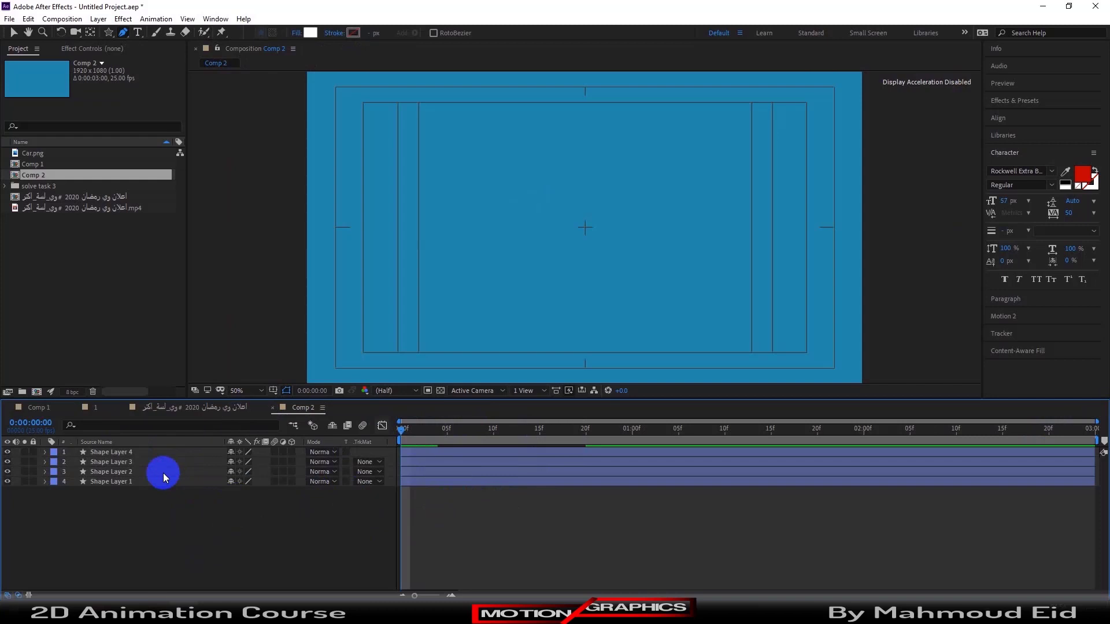
drag(192, 508, 141, 414)
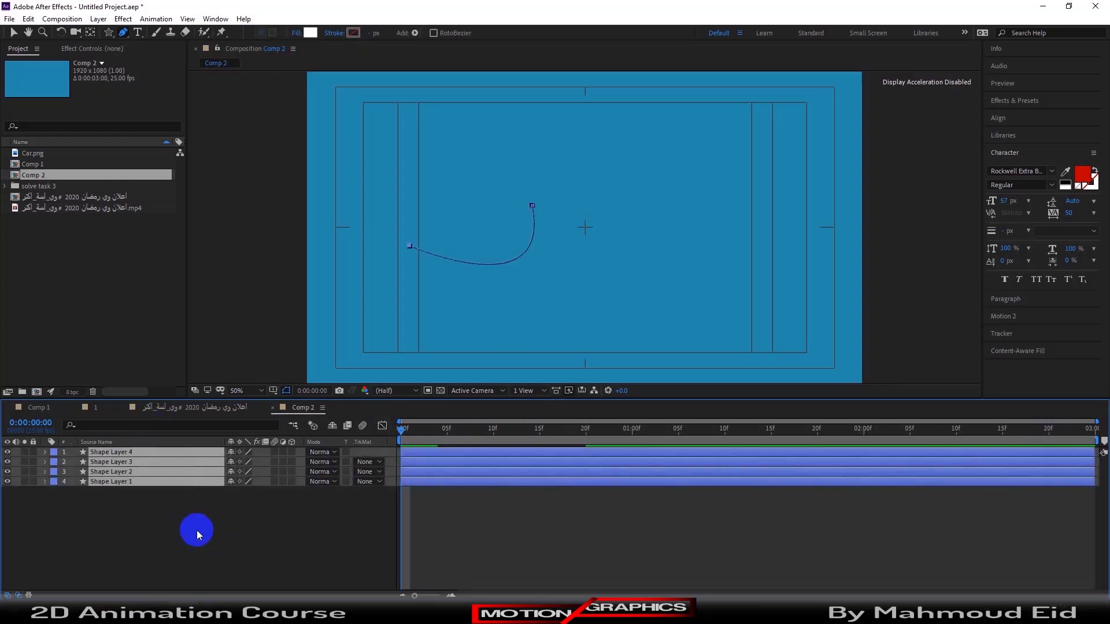
drag(200, 526, 124, 451)
key(u)
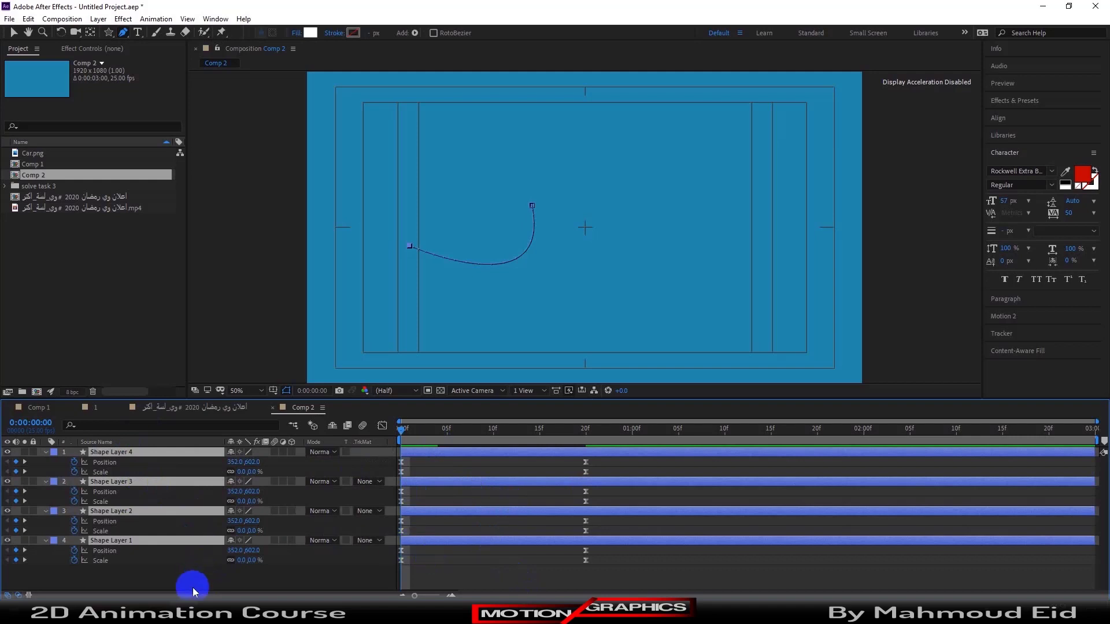
click(196, 579)
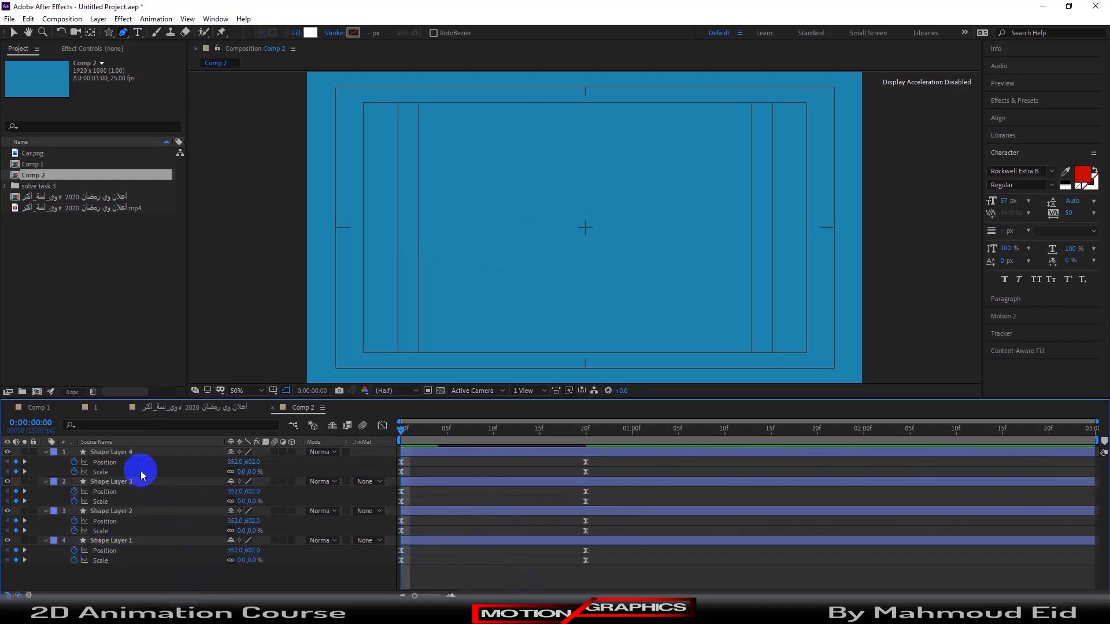
click(130, 454)
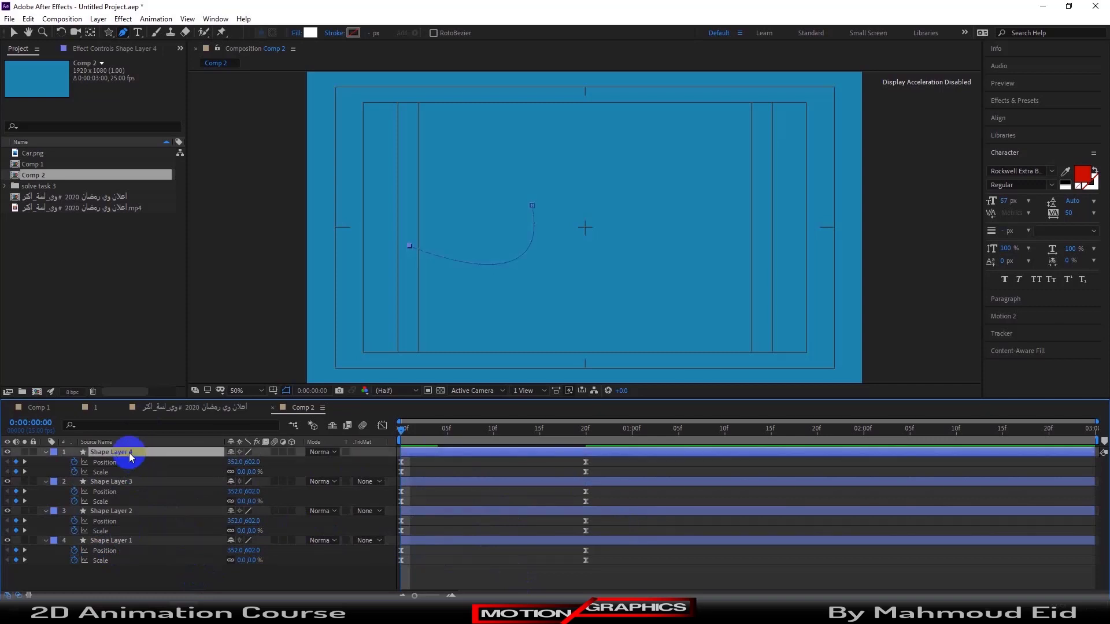
click(152, 483)
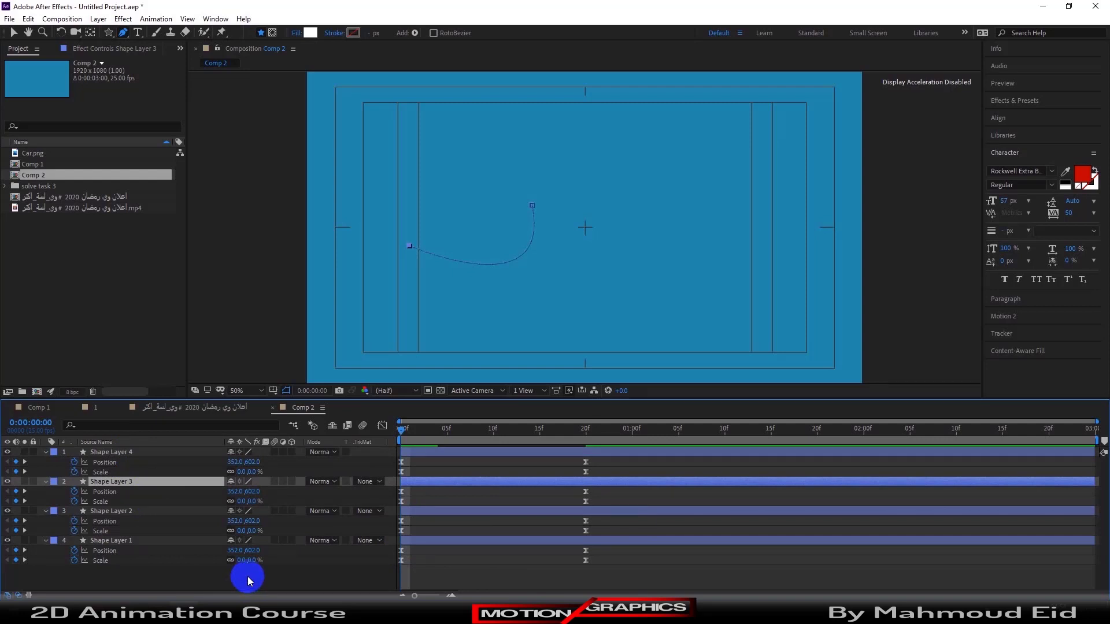
key(Page_Down)
key(Page_Down)
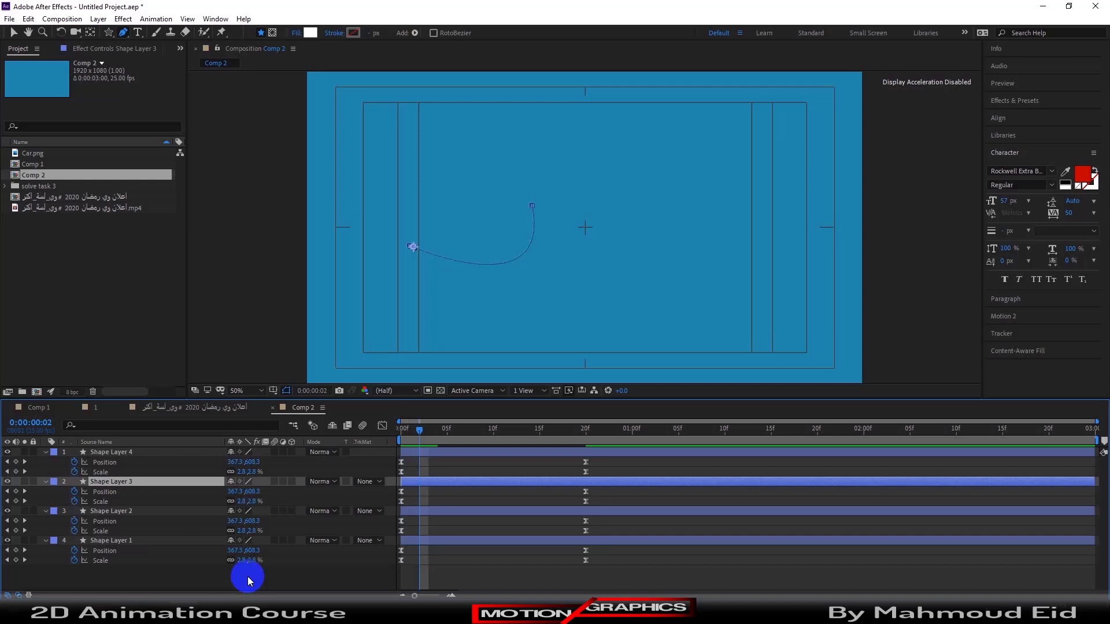
key(bracketleft)
key(ctrl+z)
key(Home)
key(space)
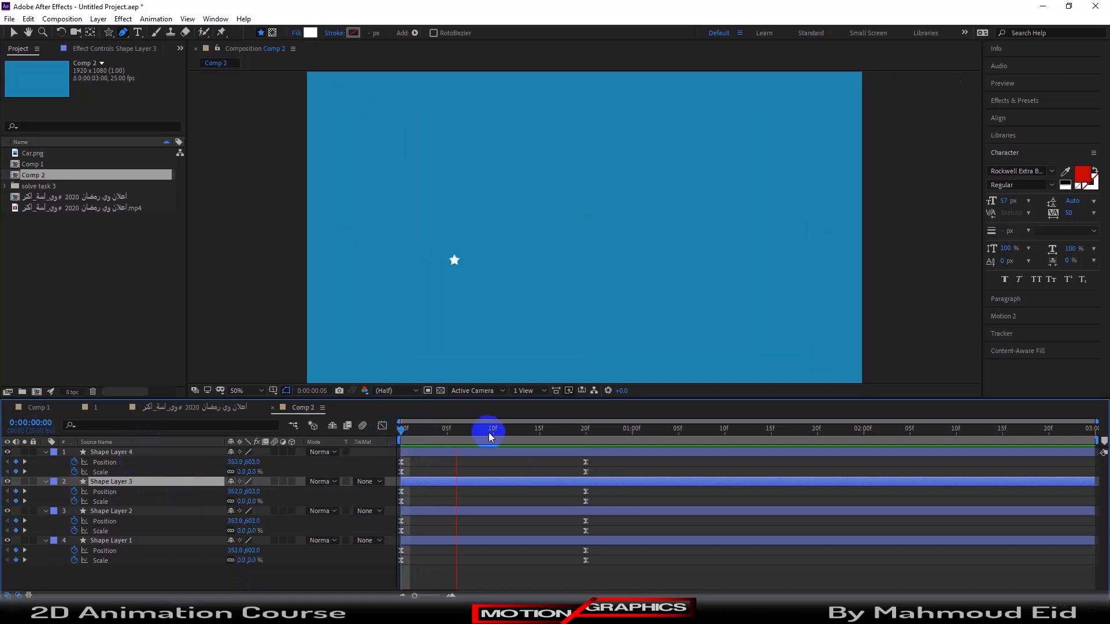
key(space)
key(space)
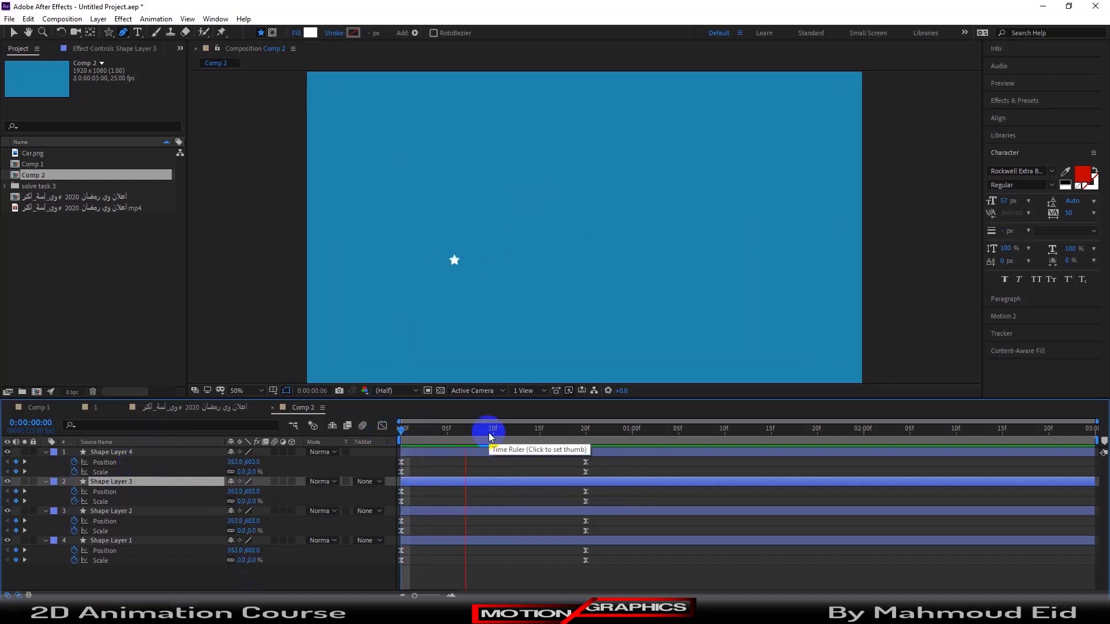
key(space)
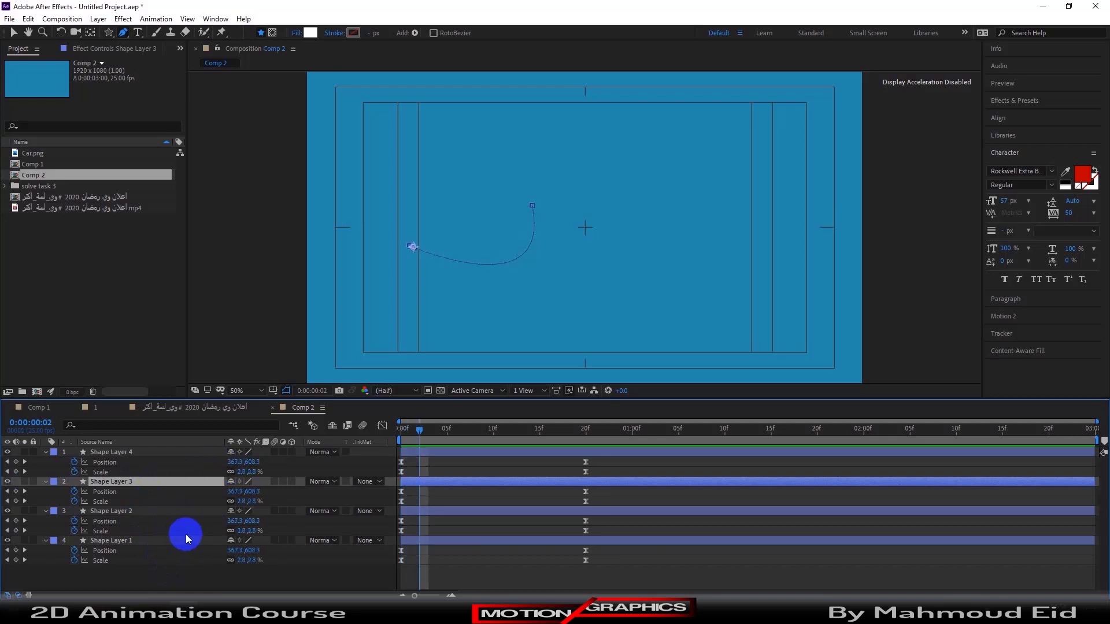
Step: Make Shape Layer 3 start at frame 2 and Shape Layer 2 at frame 4
text(2)
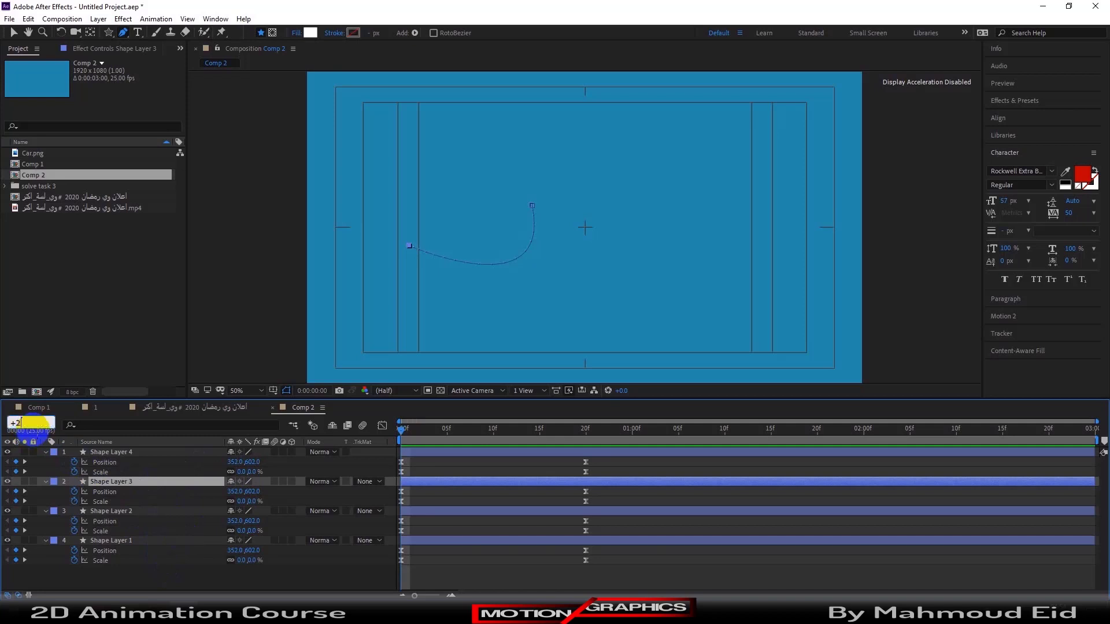
key(Return)
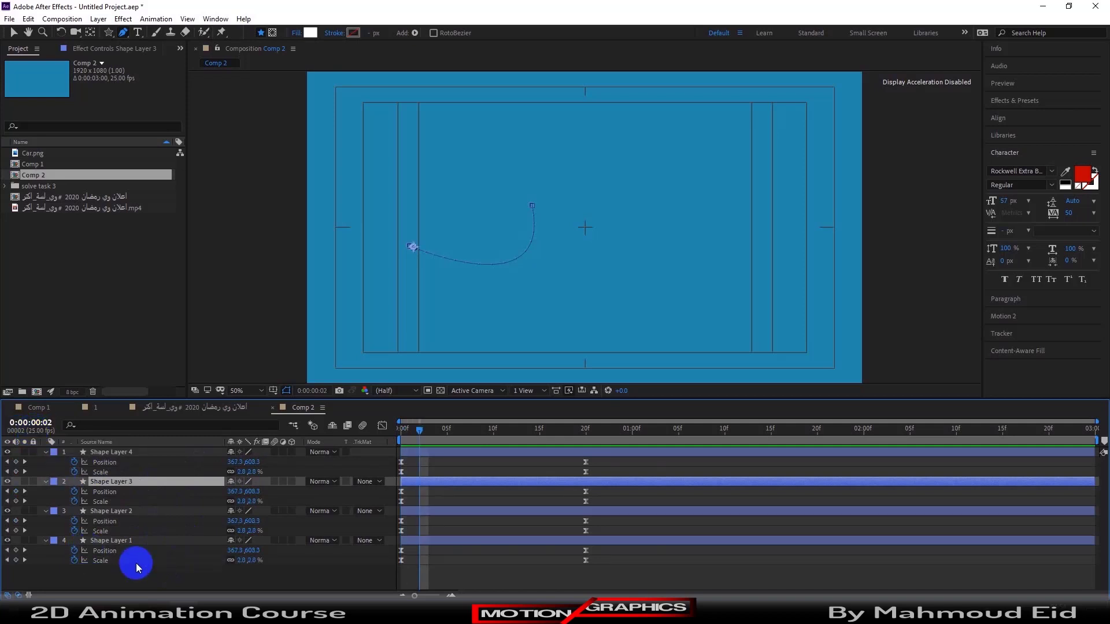
key(alt+Right)
key(alt+Right)
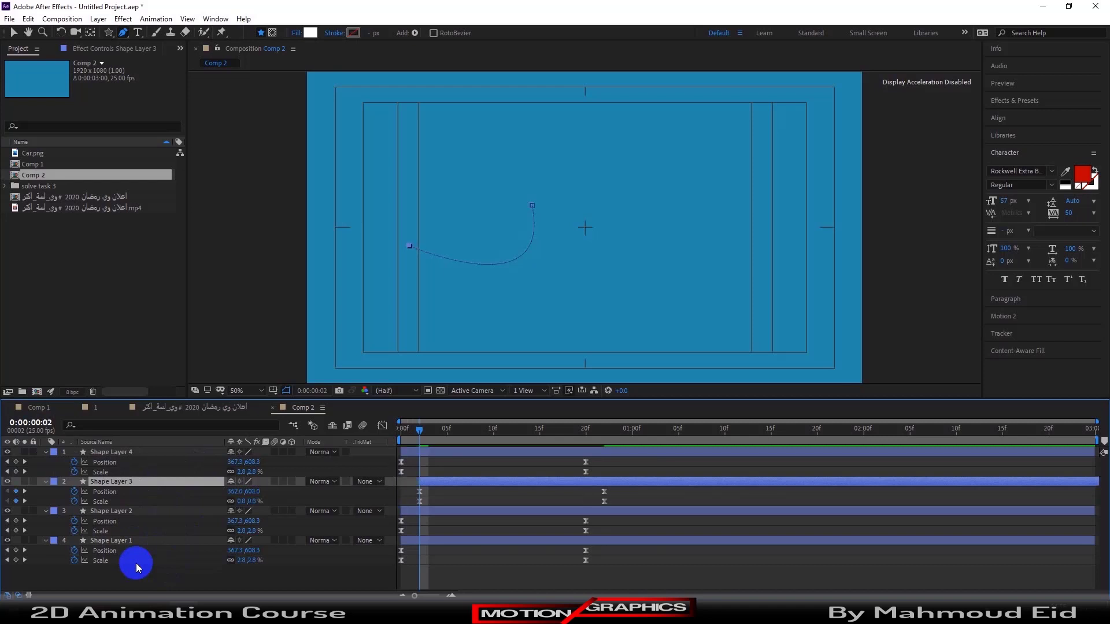
click(136, 515)
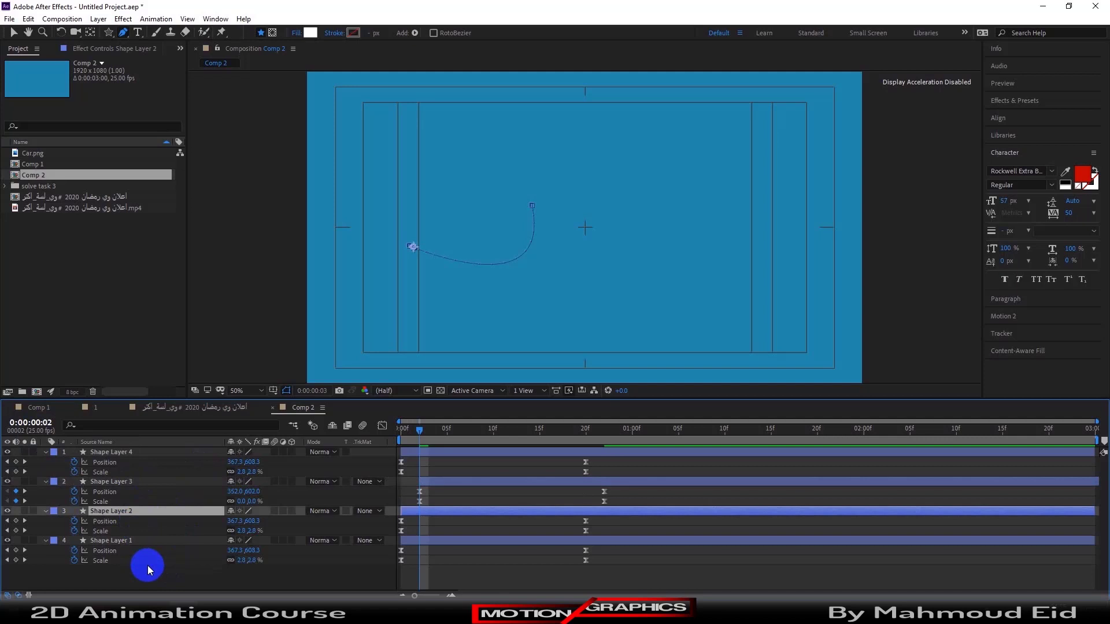
key(Page_Down)
key(Page_Down)
key(bracketleft)
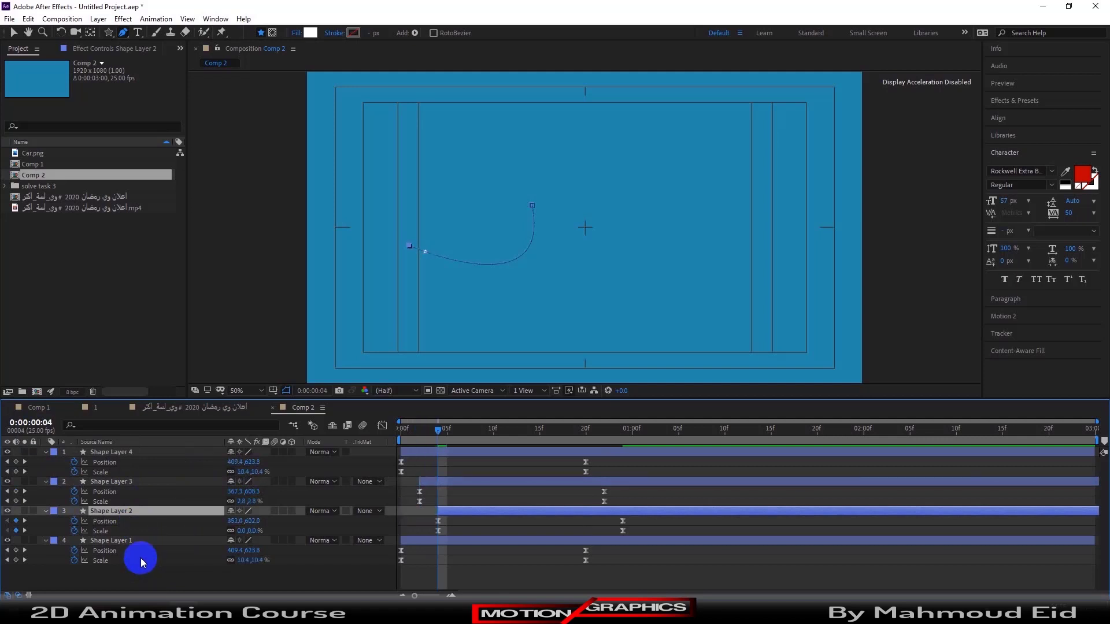
Step: Make Shape Layer 1 start at frame 6 and preview the staggered stars
click(147, 540)
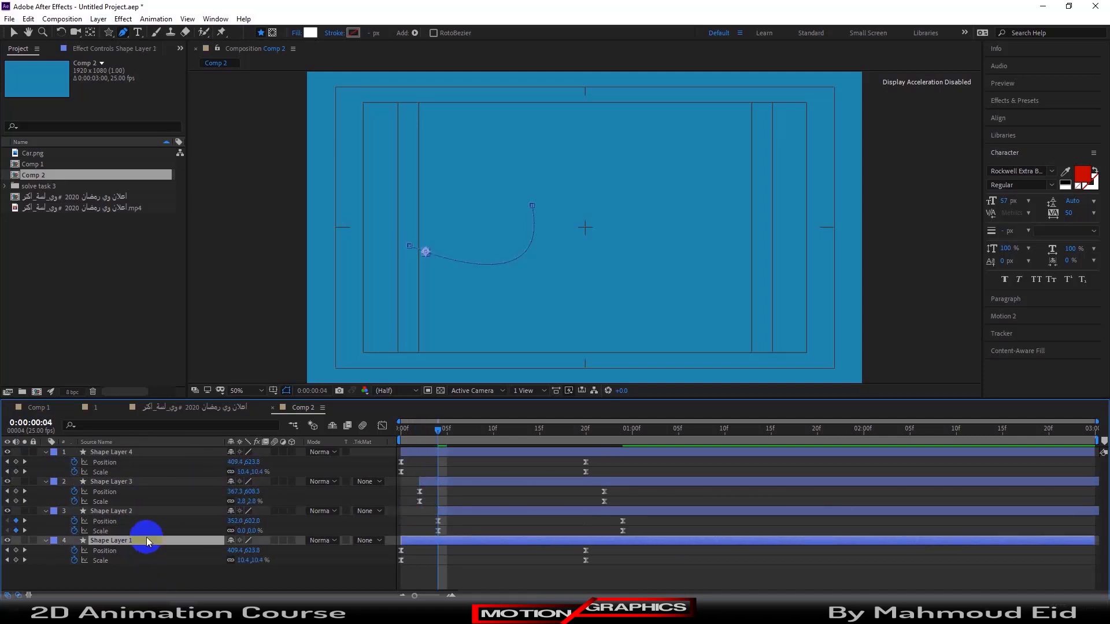
key(Page_Up)
key(Page_Up)
key(Page_Down)
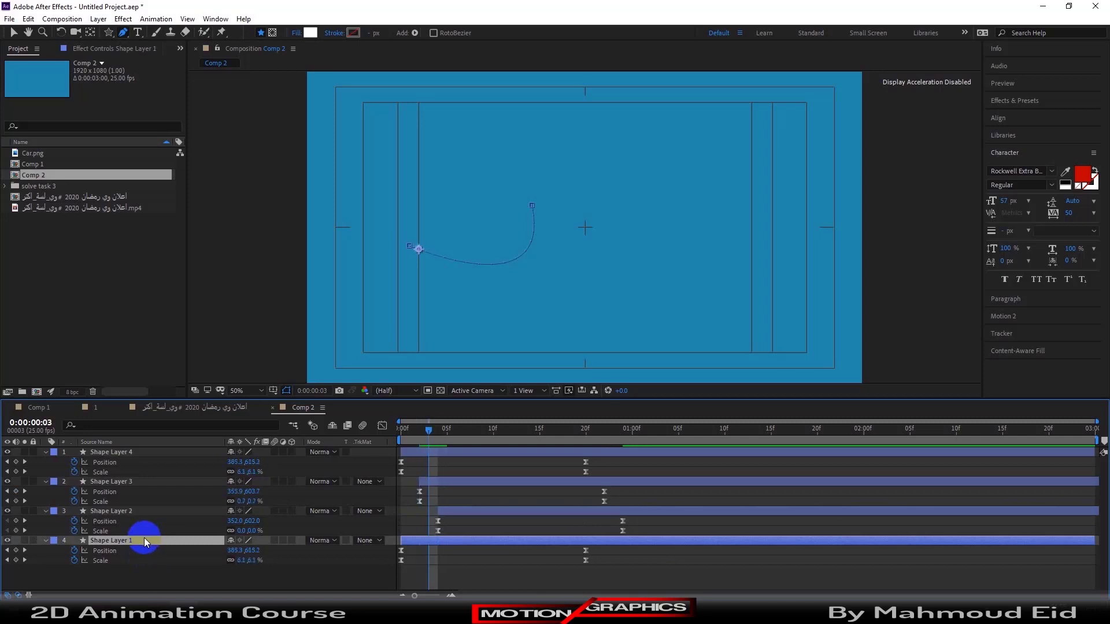
key(Page_Down)
key(Page_Down)
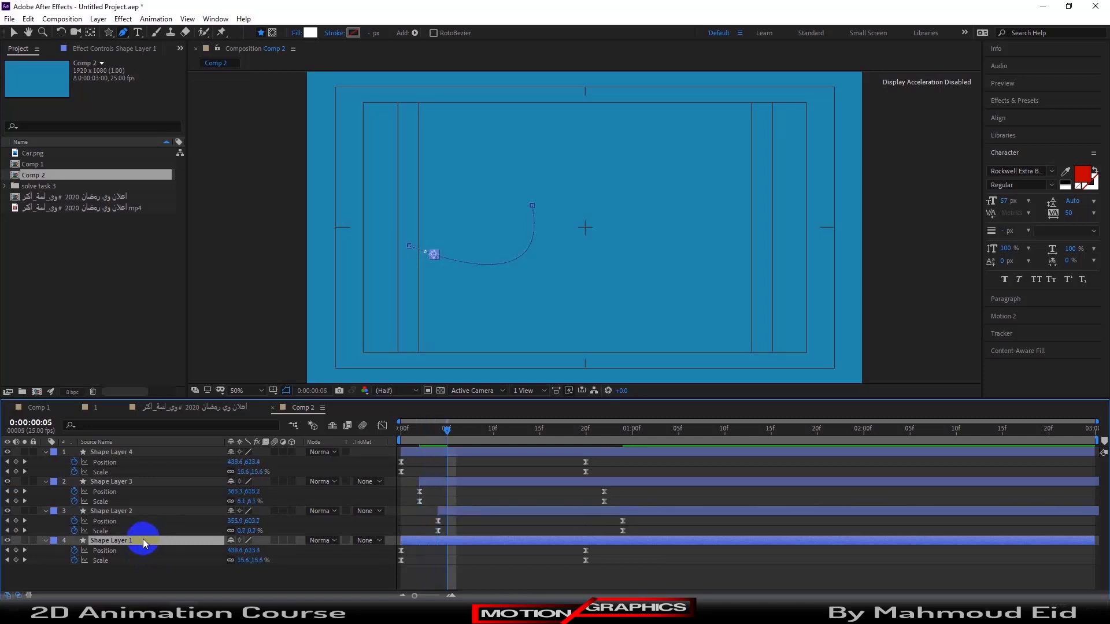
key(Page_Down)
key(bracketleft)
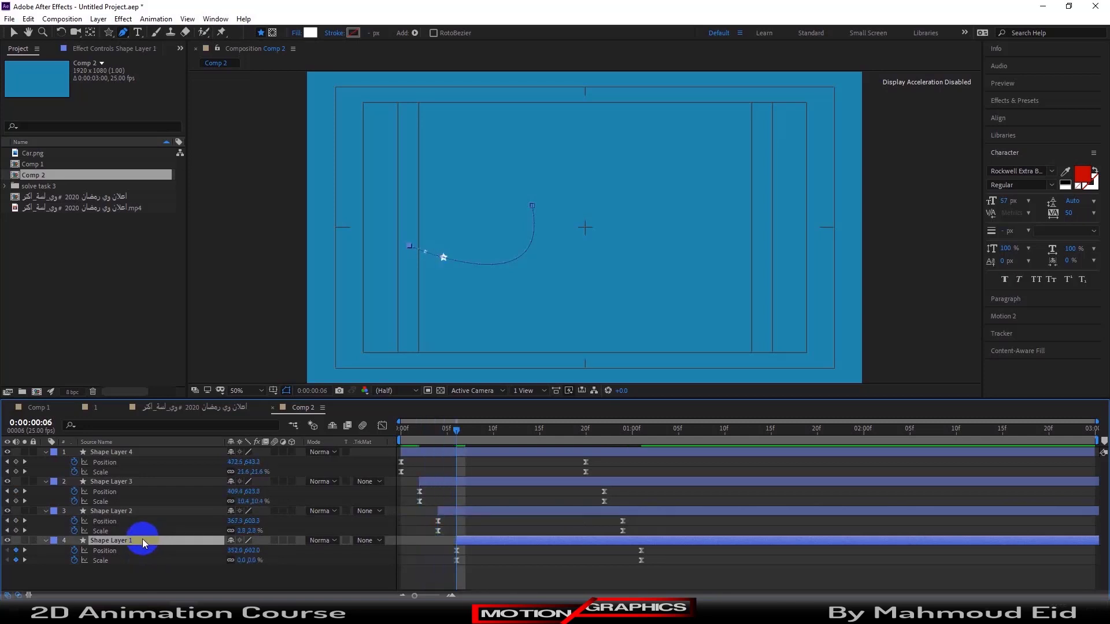
key(space)
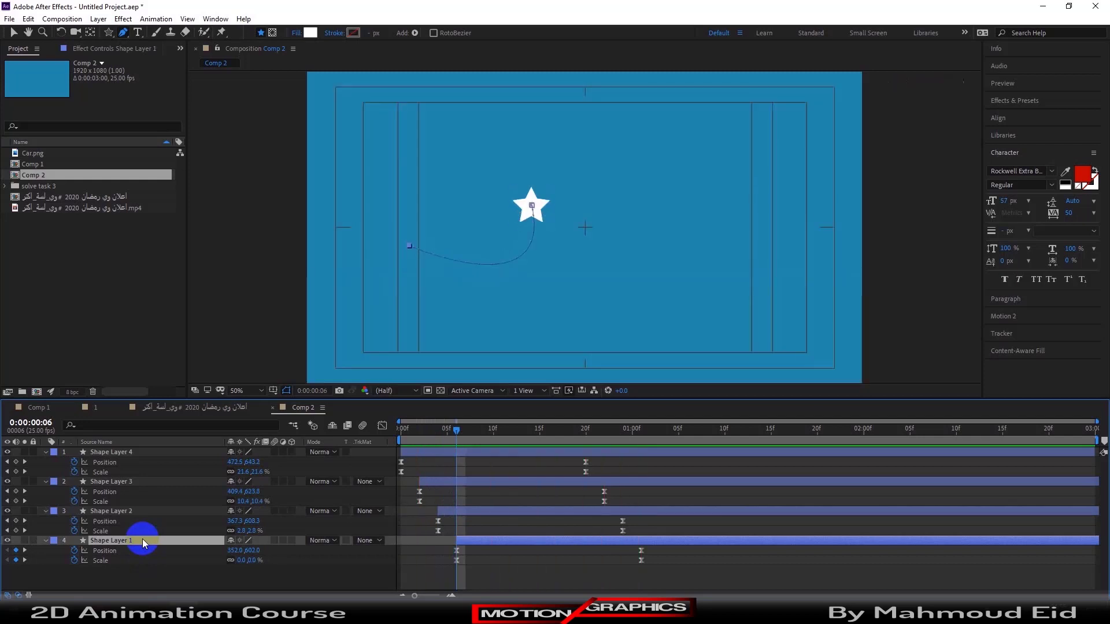
key(space)
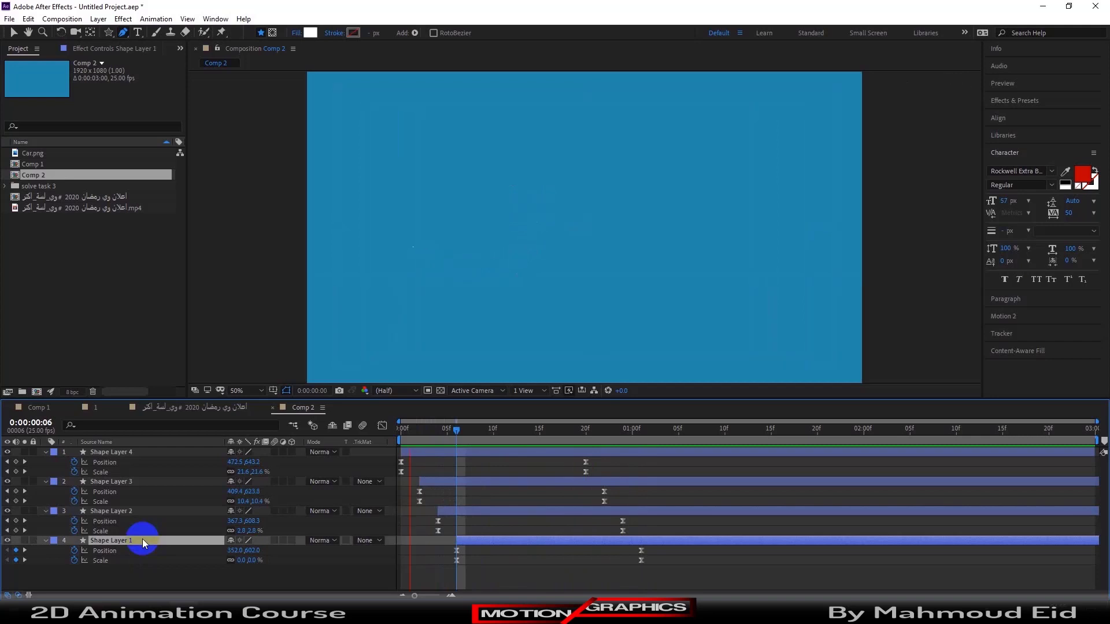
key(space)
key(space)
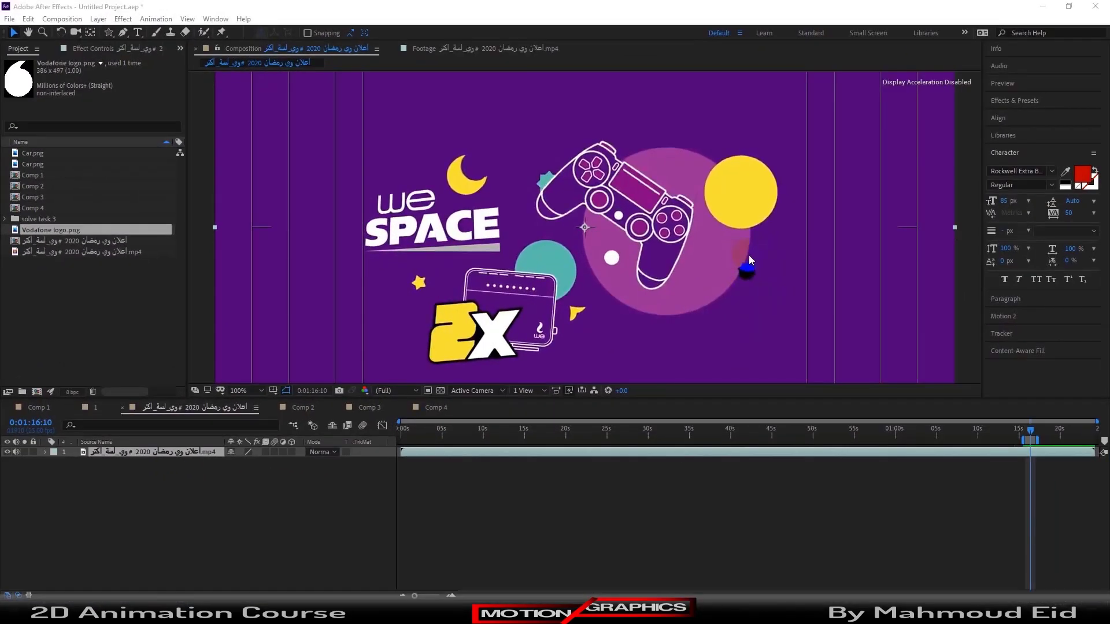
Step: In Comp 2, draw a black-filled star at the upper right with the Star Tool
click(300, 408)
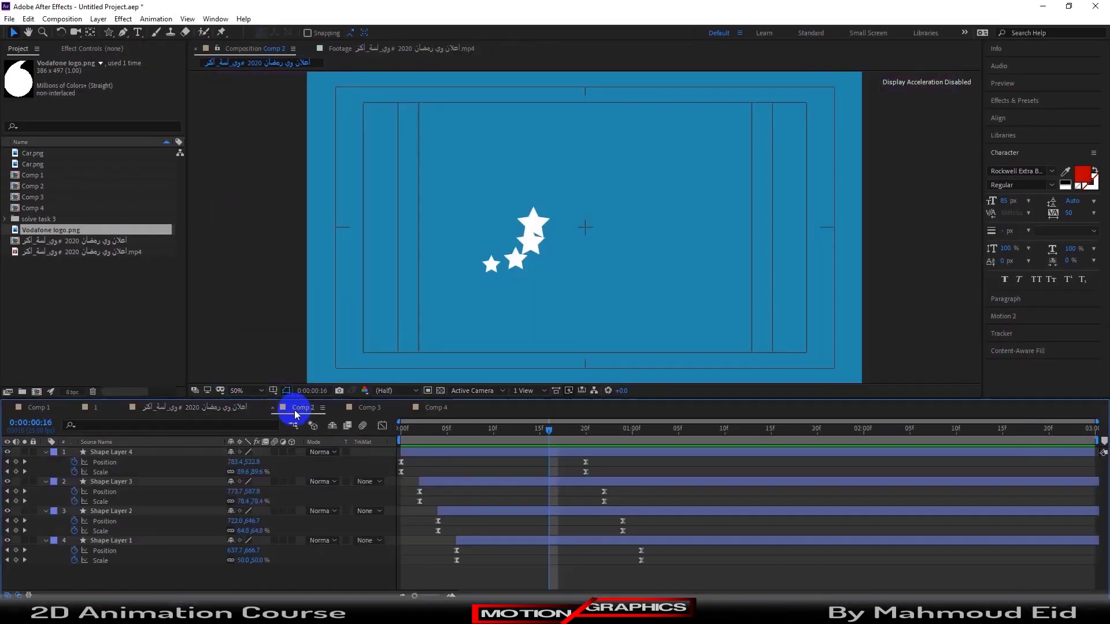
click(108, 35)
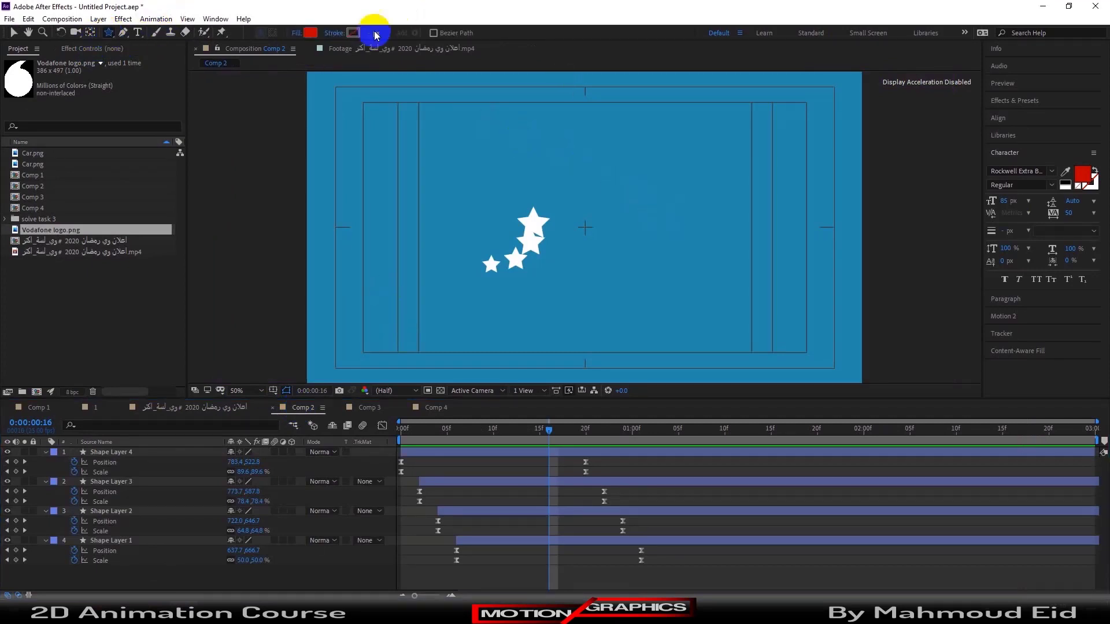
click(310, 29)
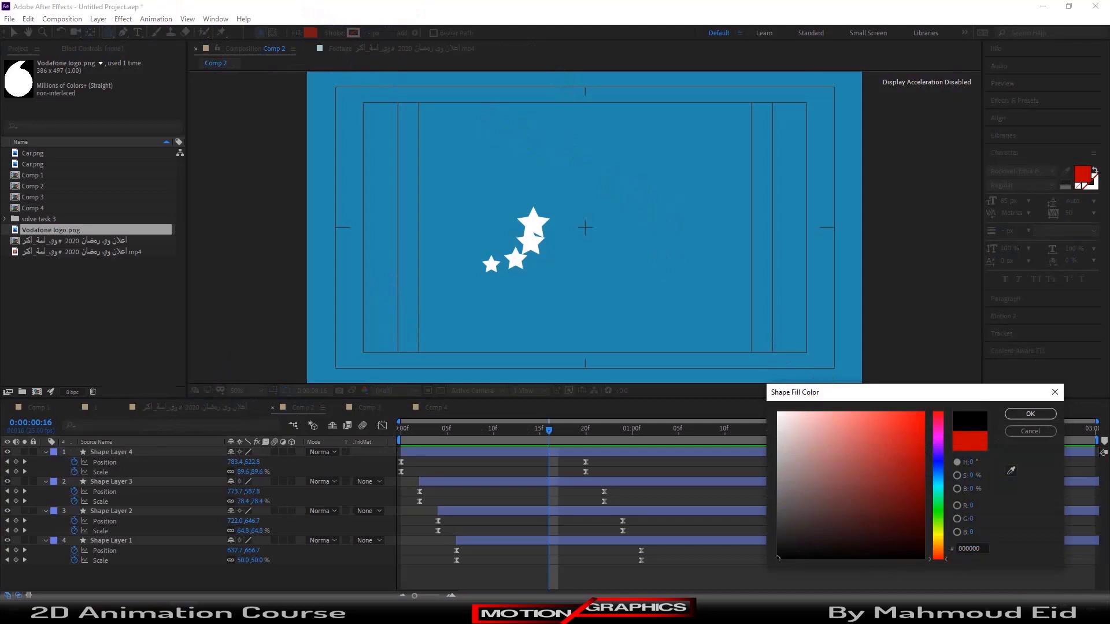
click(1031, 414)
drag(678, 180, 695, 195)
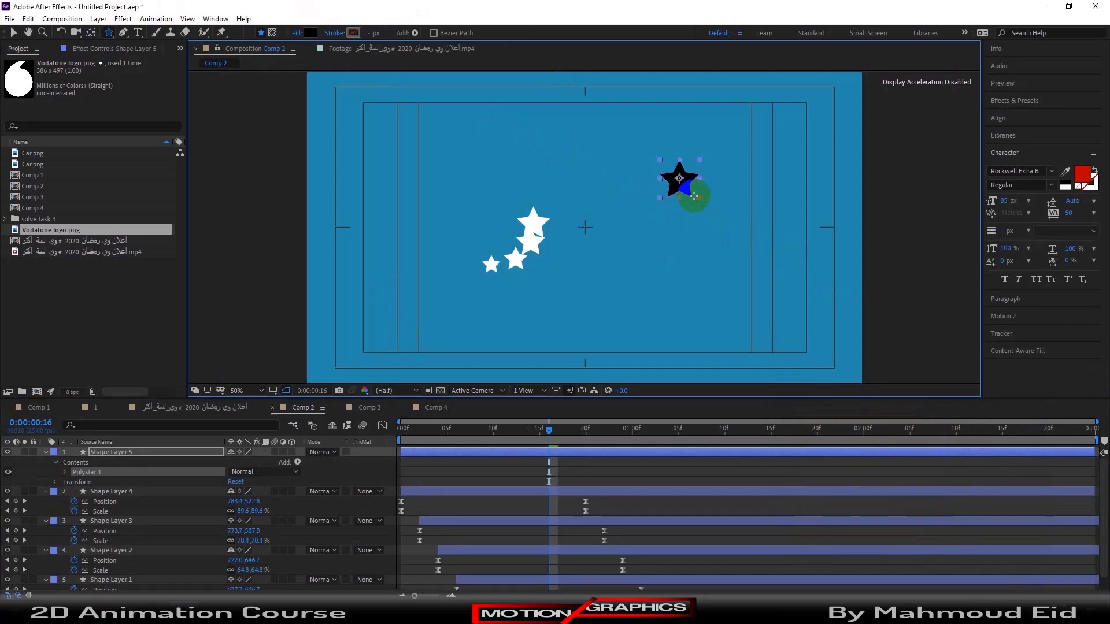
drag(694, 196, 694, 197)
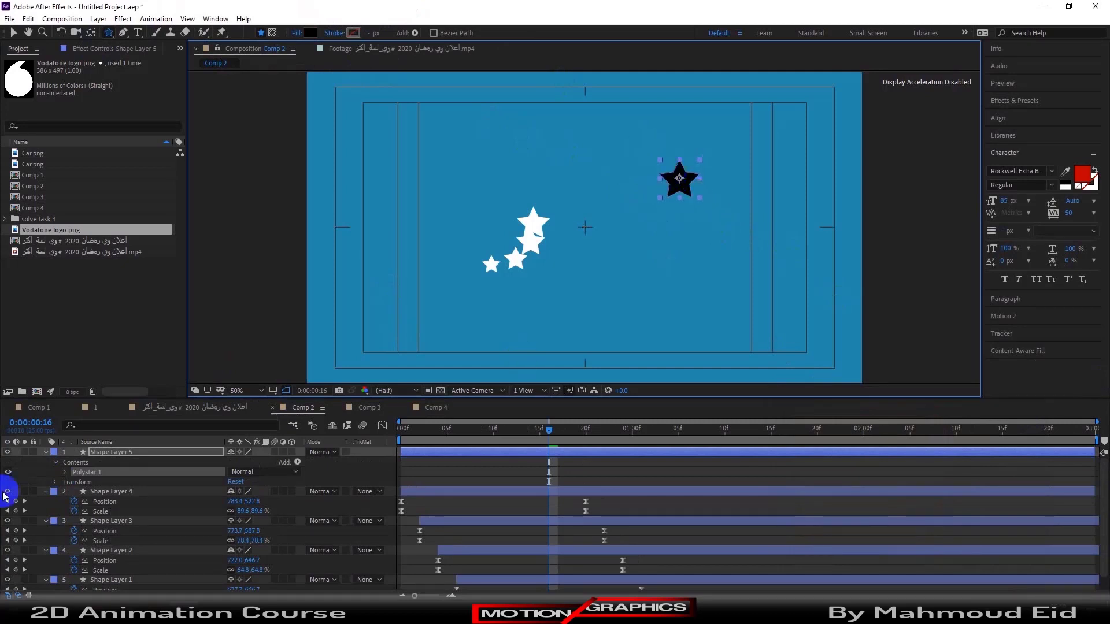
Step: Give the star 8 points and widen its Inner Radius to 52.8
click(65, 473)
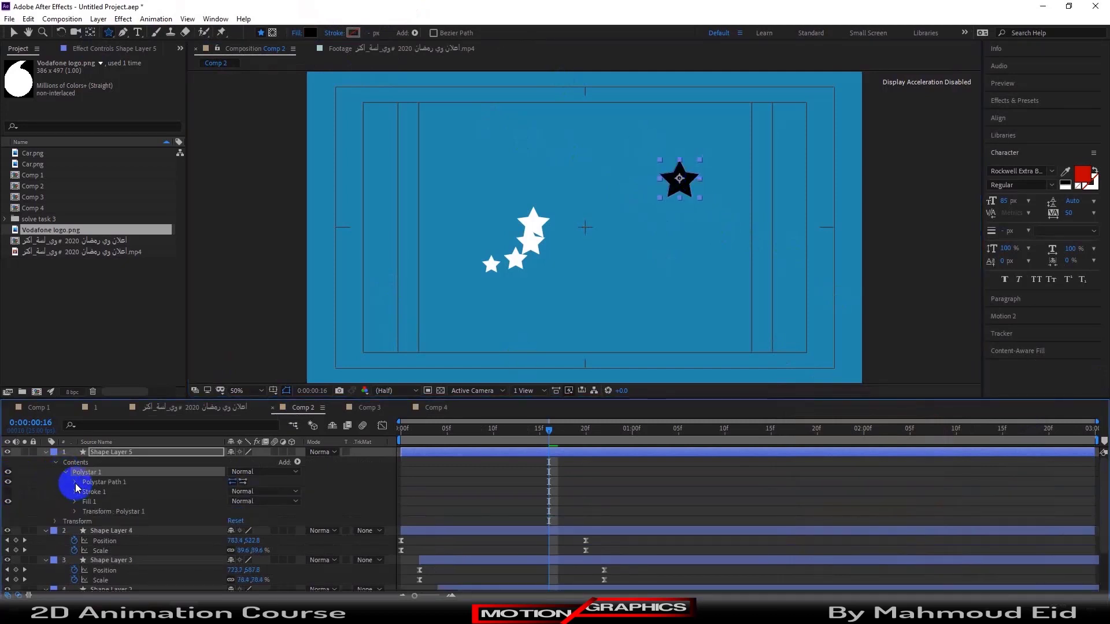
click(74, 484)
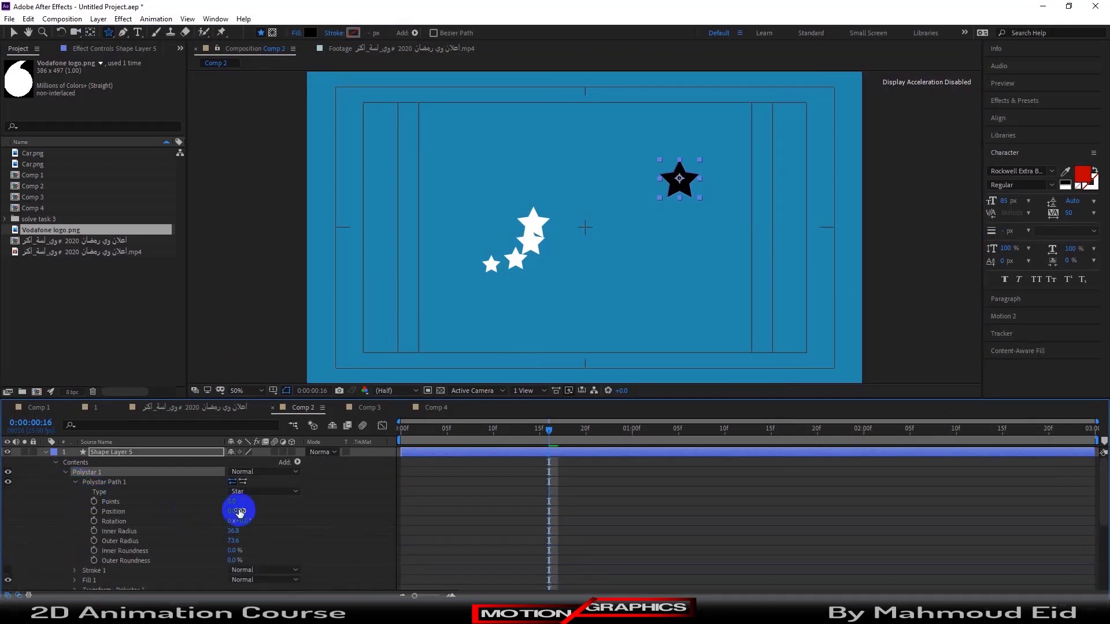
key(Return)
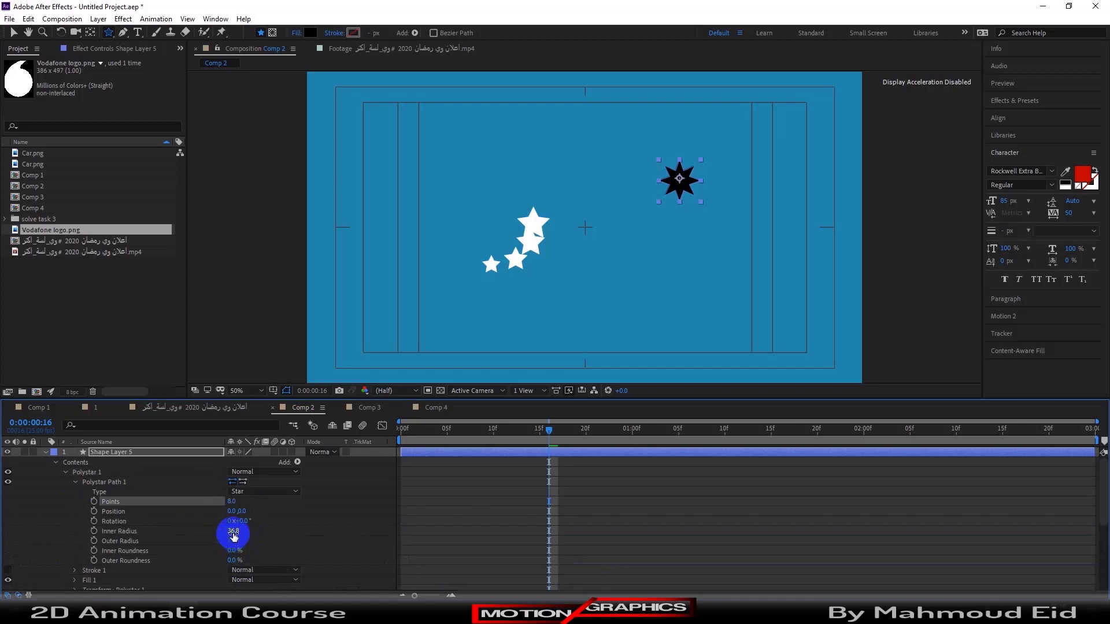
drag(234, 536, 248, 536)
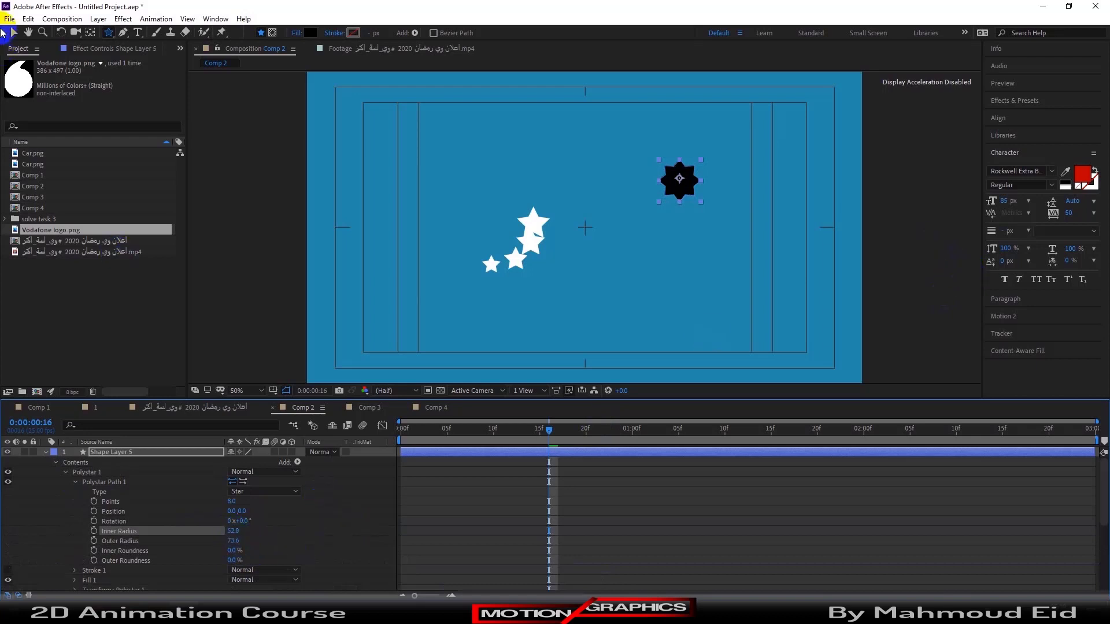
Step: Reselect Shape Layer 5 with the Selection tool and switch to the purple ad composition
click(14, 32)
click(262, 149)
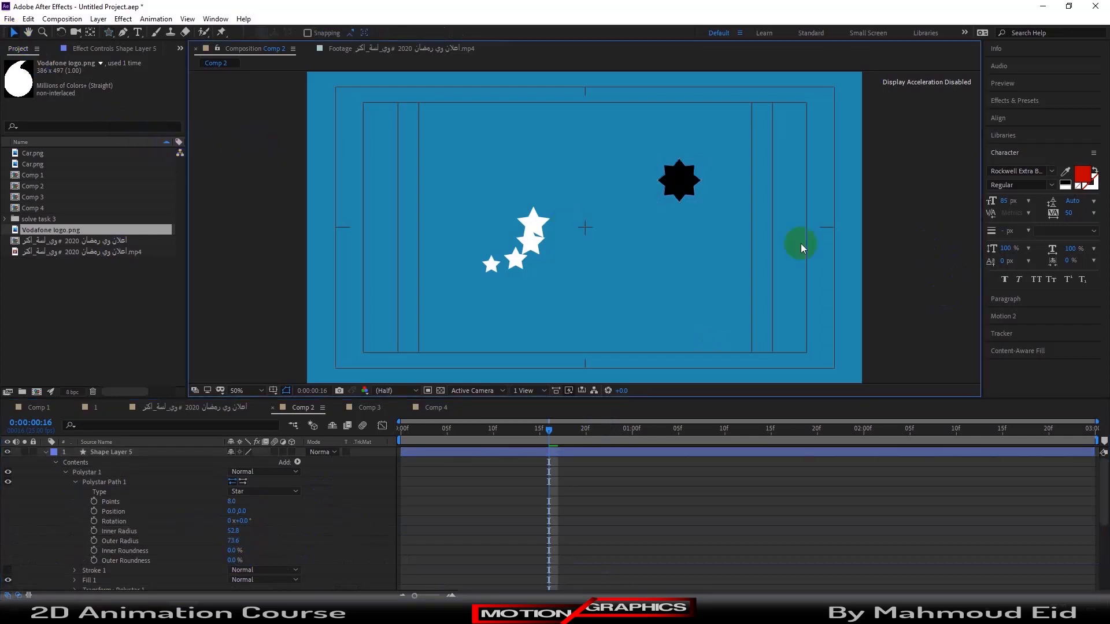
click(687, 182)
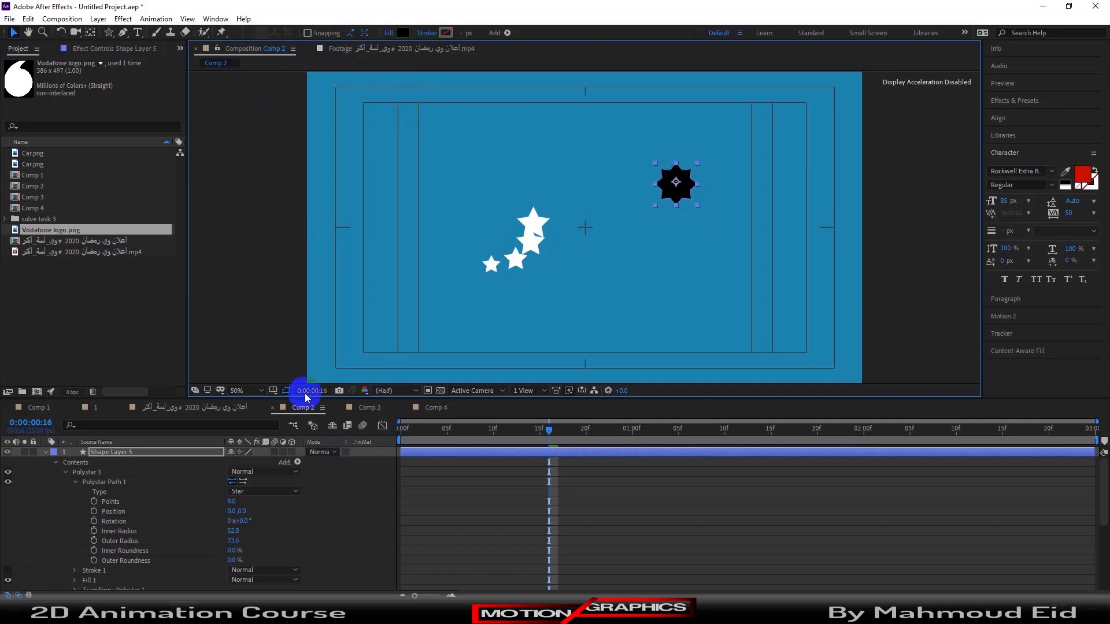
click(218, 407)
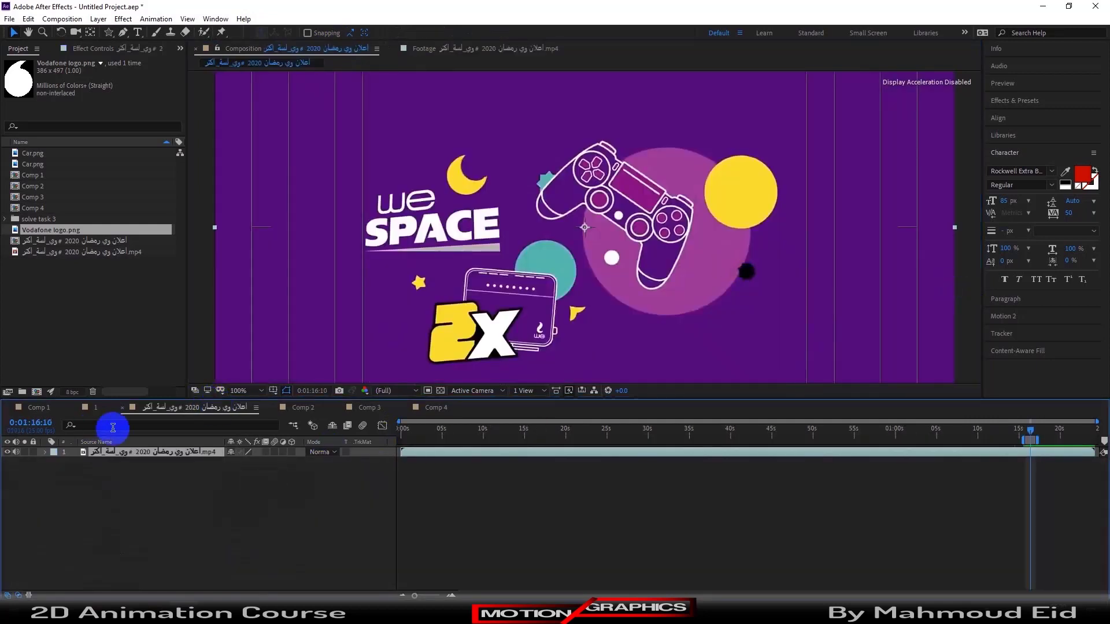
Step: Scrub Comp 1 to check the car's movement, then reopen Comp 2
click(301, 407)
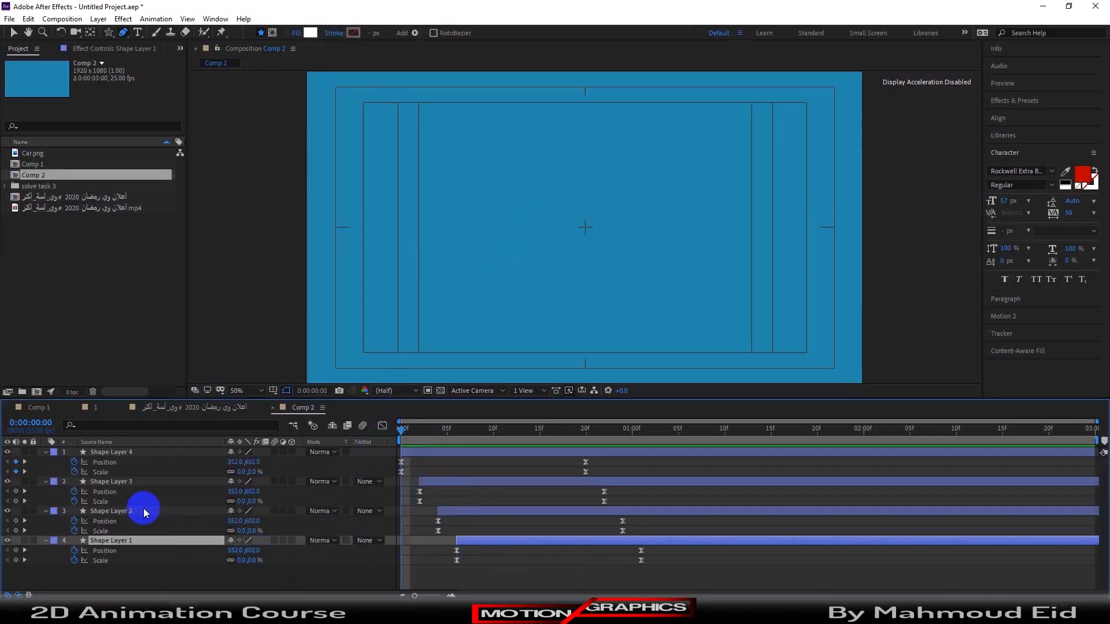
click(38, 407)
drag(595, 429, 606, 434)
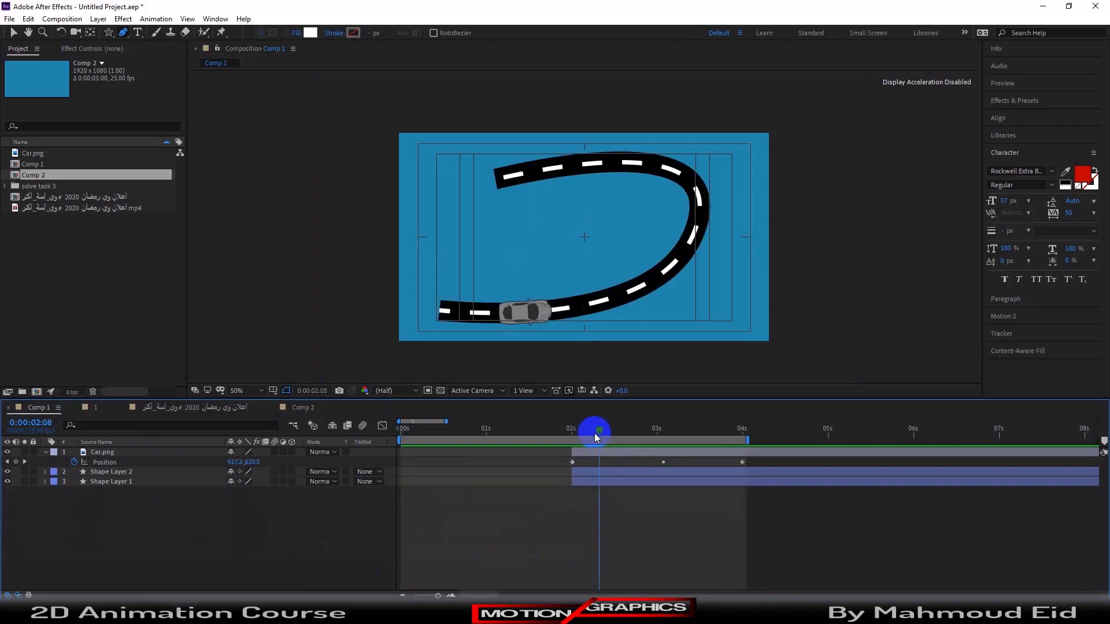
click(311, 409)
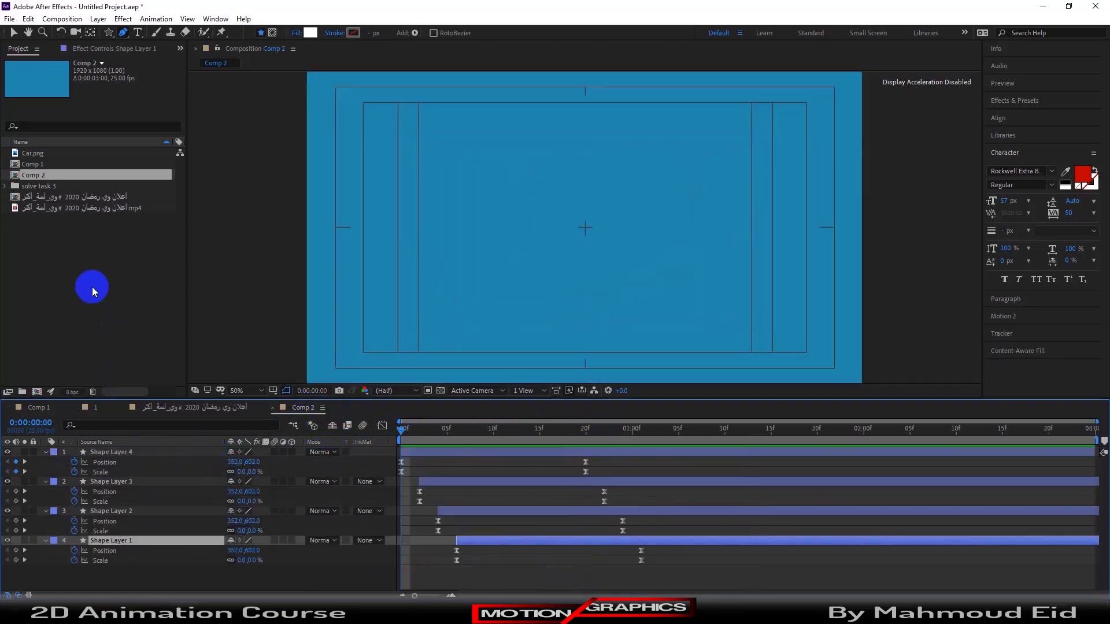
Step: Create Comp 3 from the Project panel with the HDTV 1080 25 preset: 1920×1080, 3 seconds
right_click(89, 287)
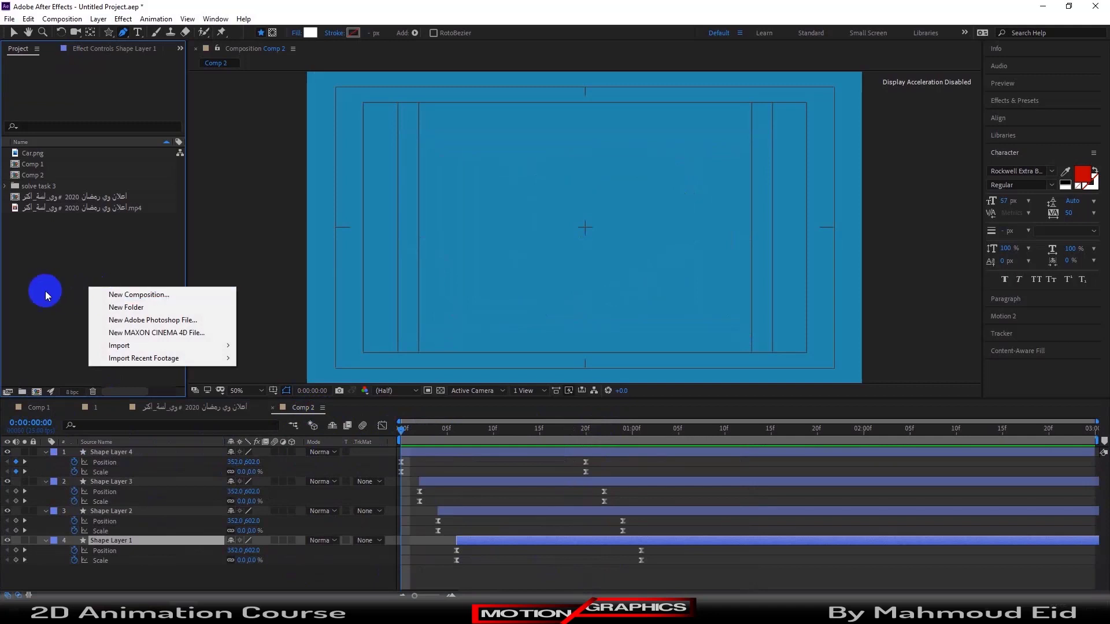
click(99, 295)
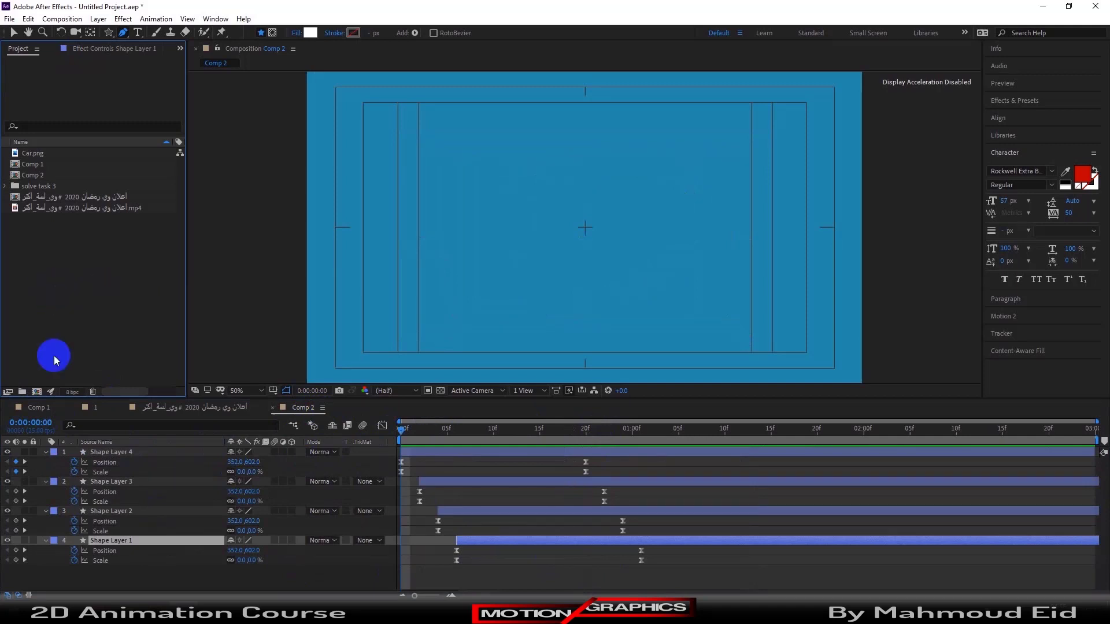
click(37, 393)
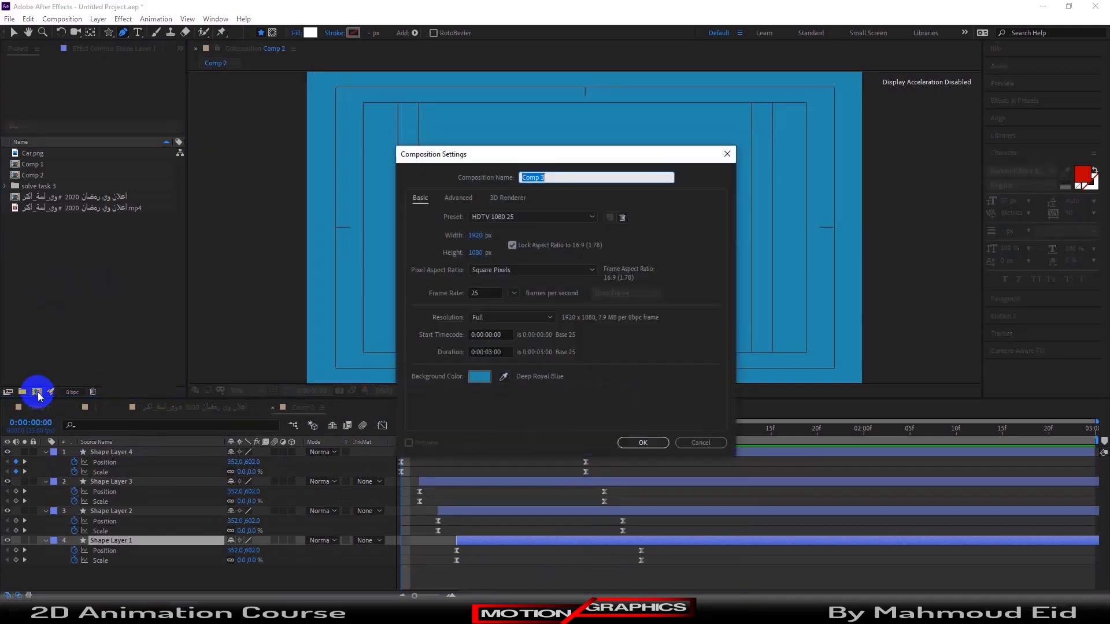
click(647, 445)
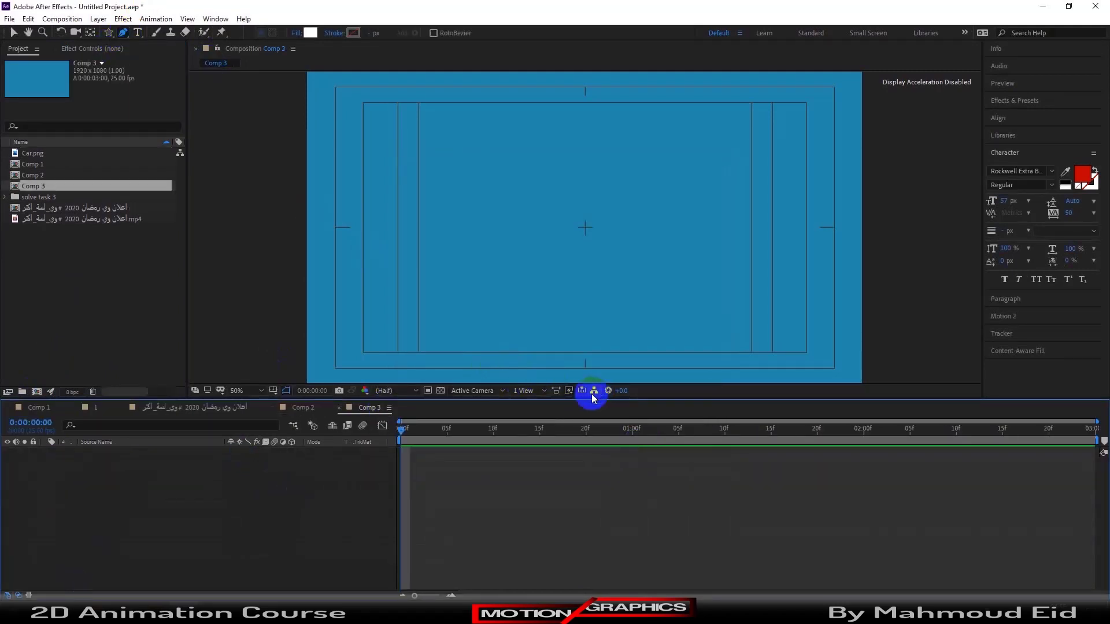
click(211, 5)
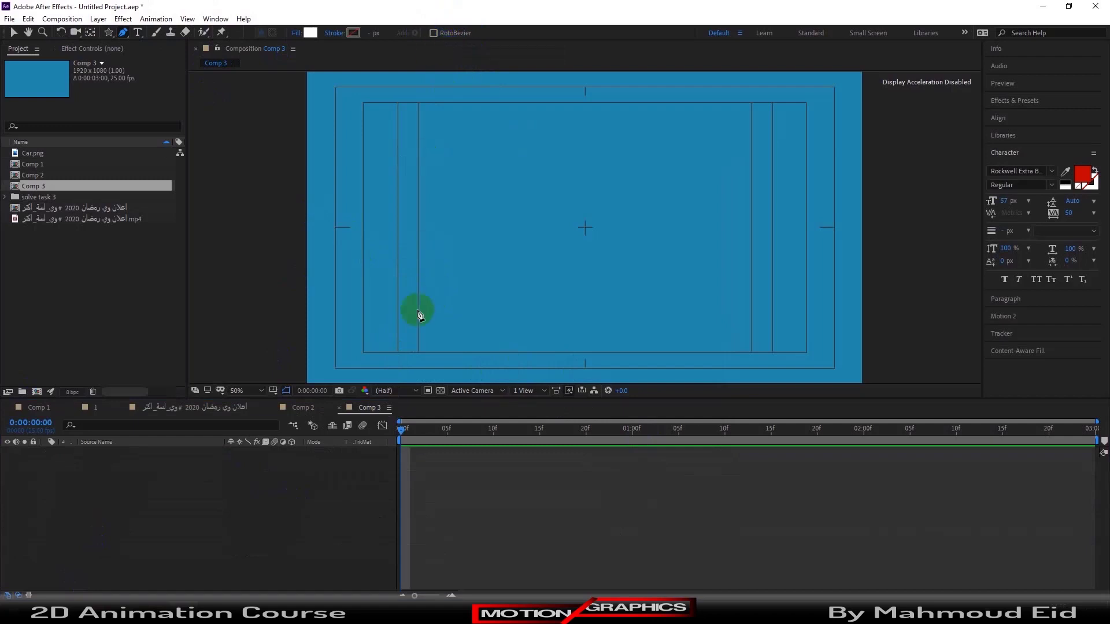
Step: Draw a curved open path with the Pen from lower left to the top, with no fill
drag(417, 311, 392, 317)
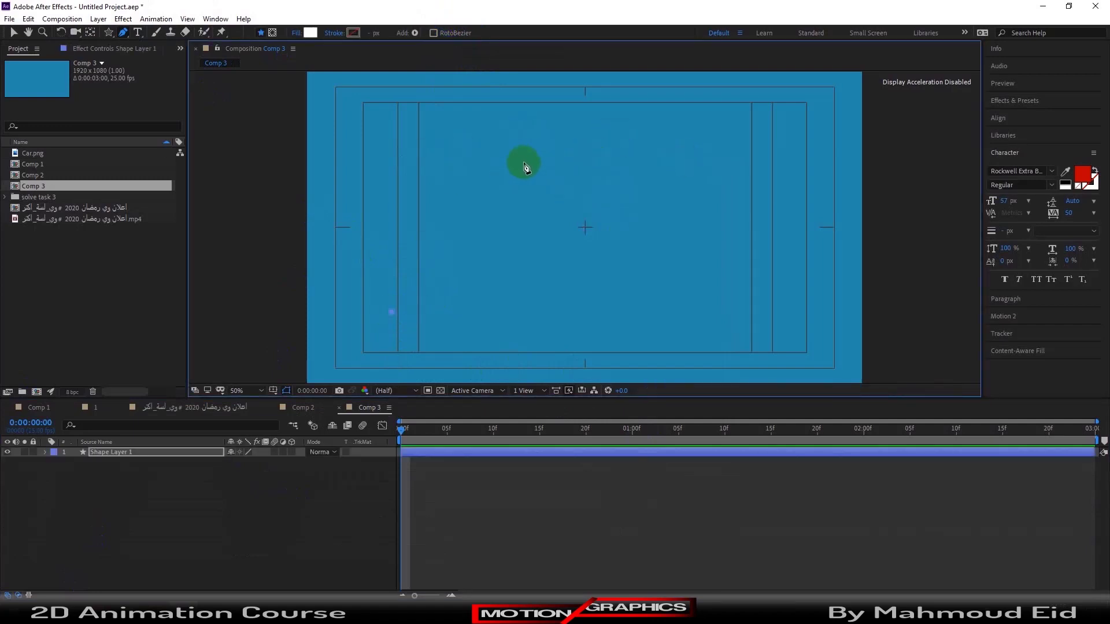
drag(533, 152, 49, 72)
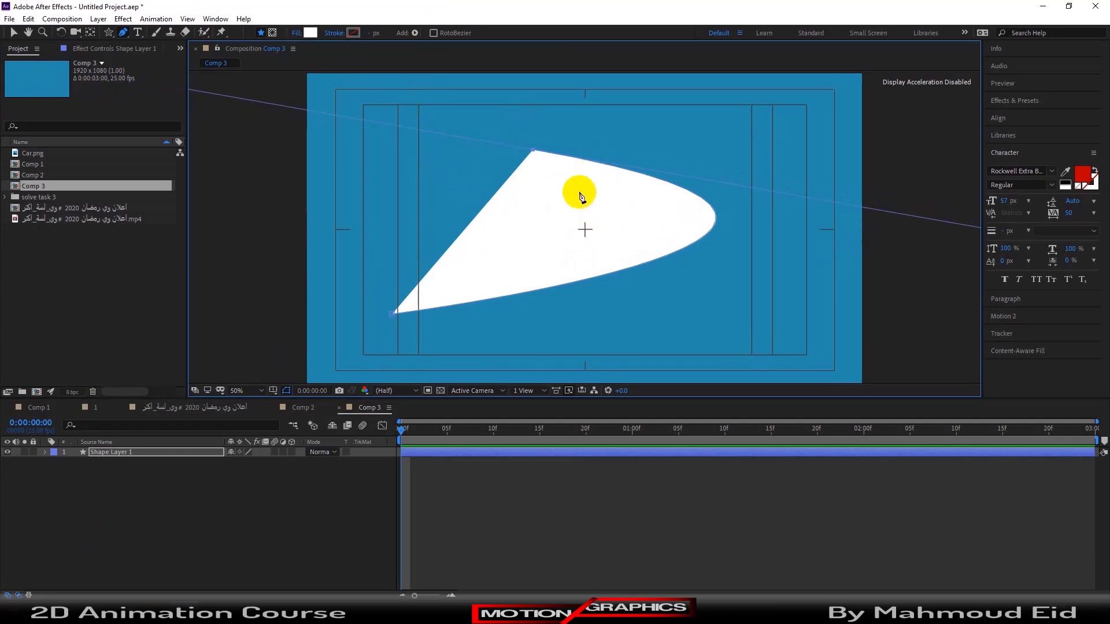
click(295, 33)
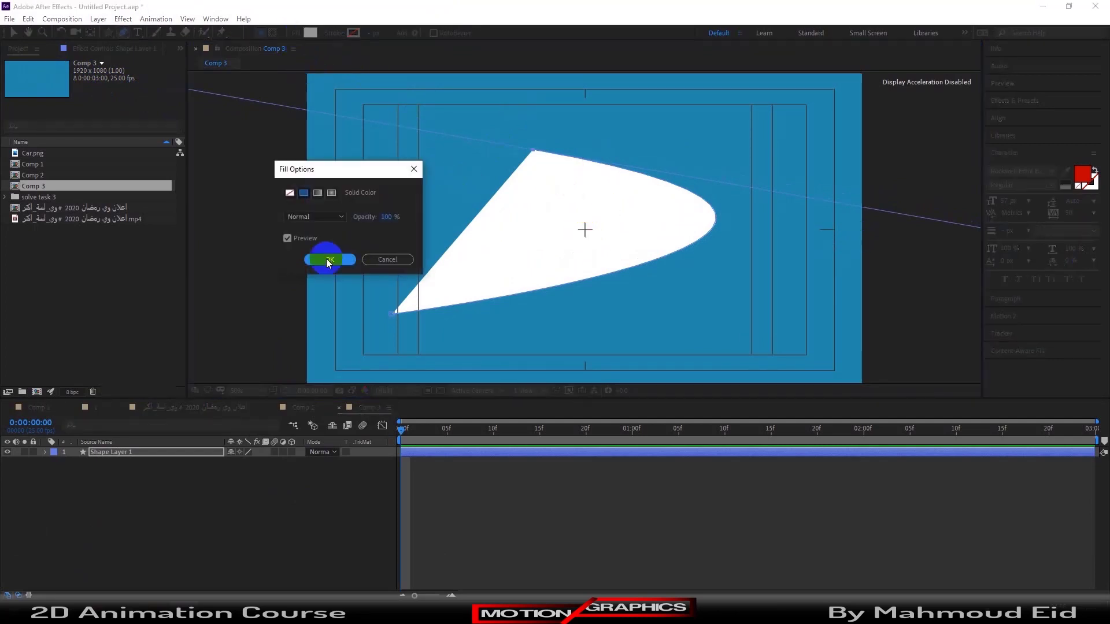
click(288, 195)
click(323, 259)
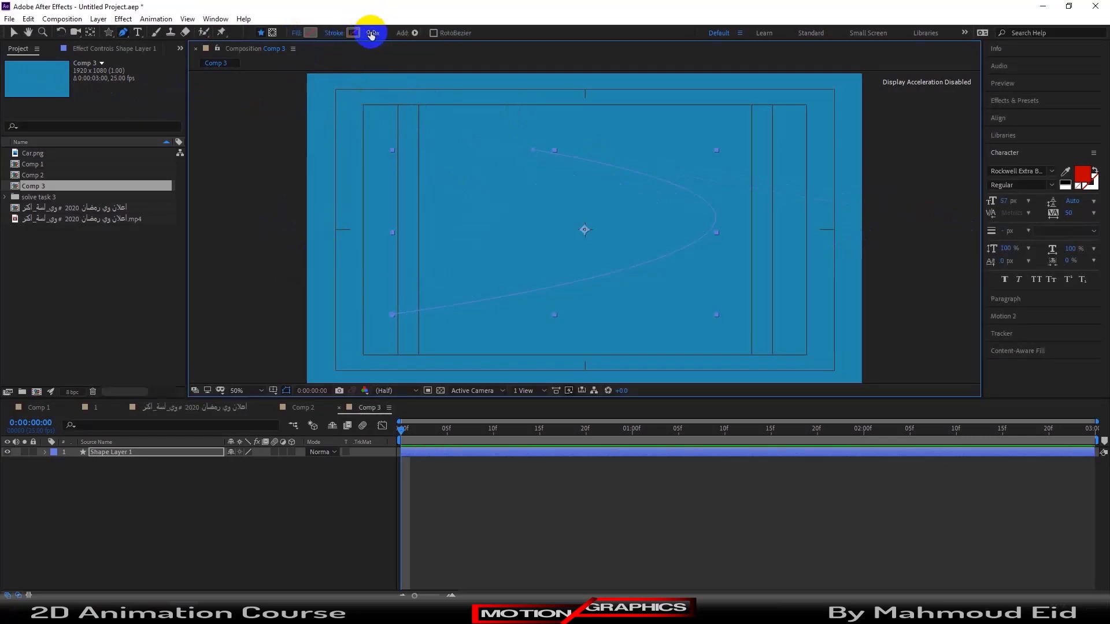
Step: Give the curve a black stroke about 84 px wide
alt+click(353, 33)
drag(389, 36, 366, 37)
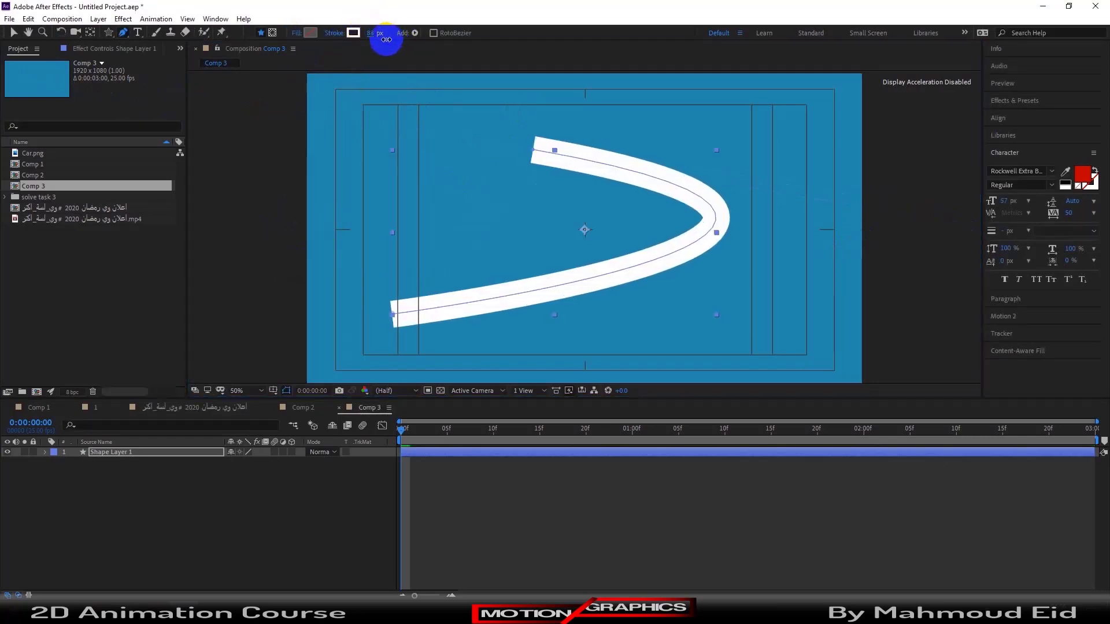
click(352, 32)
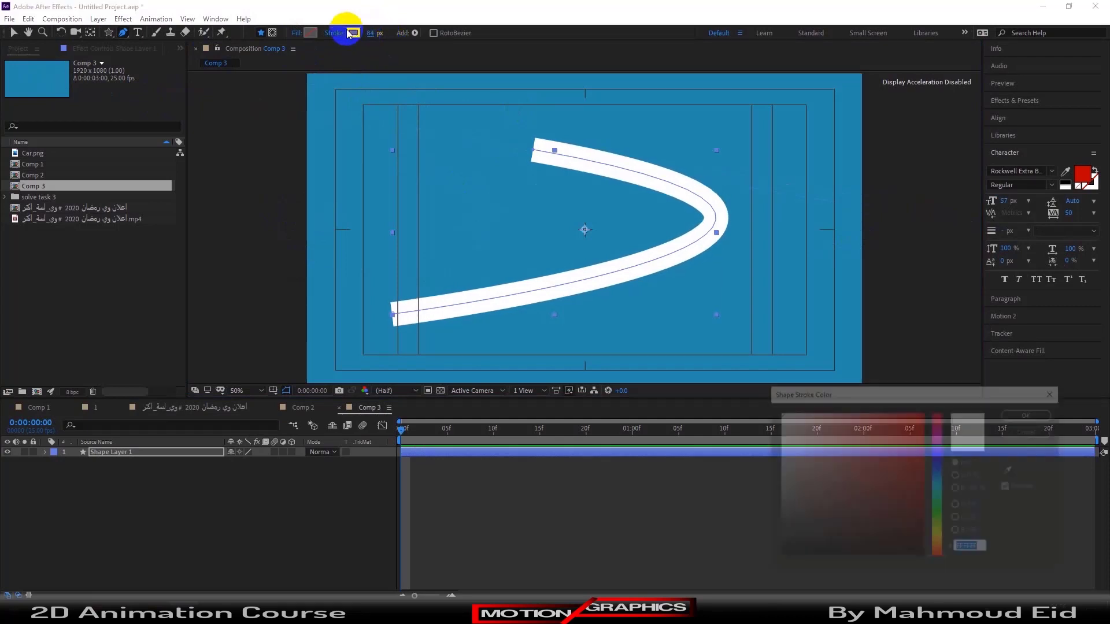
drag(855, 502, 778, 559)
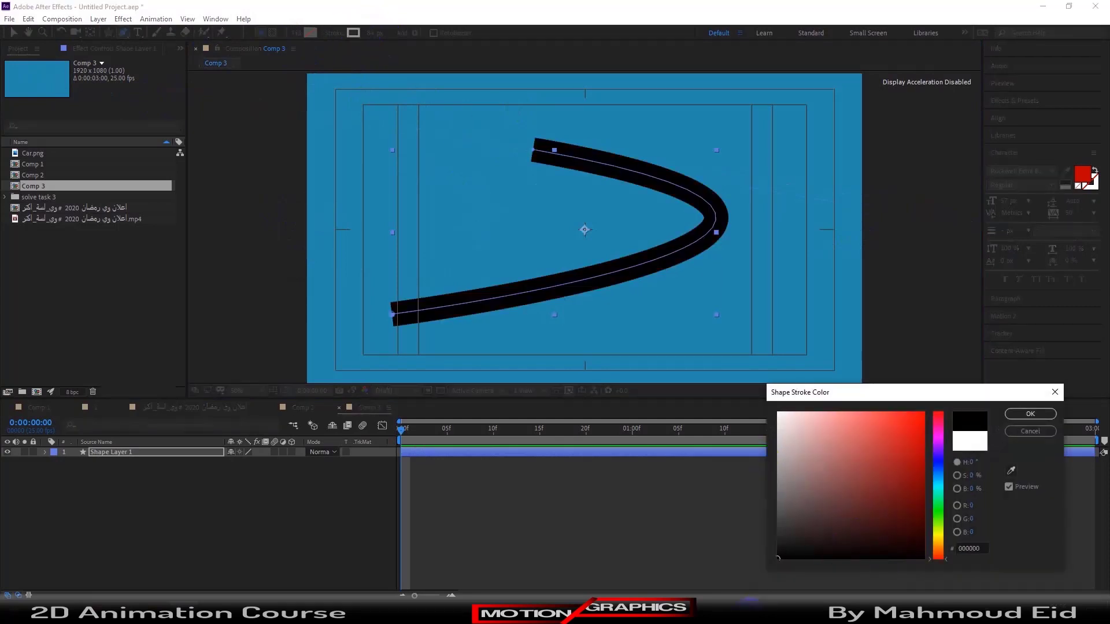
click(1030, 414)
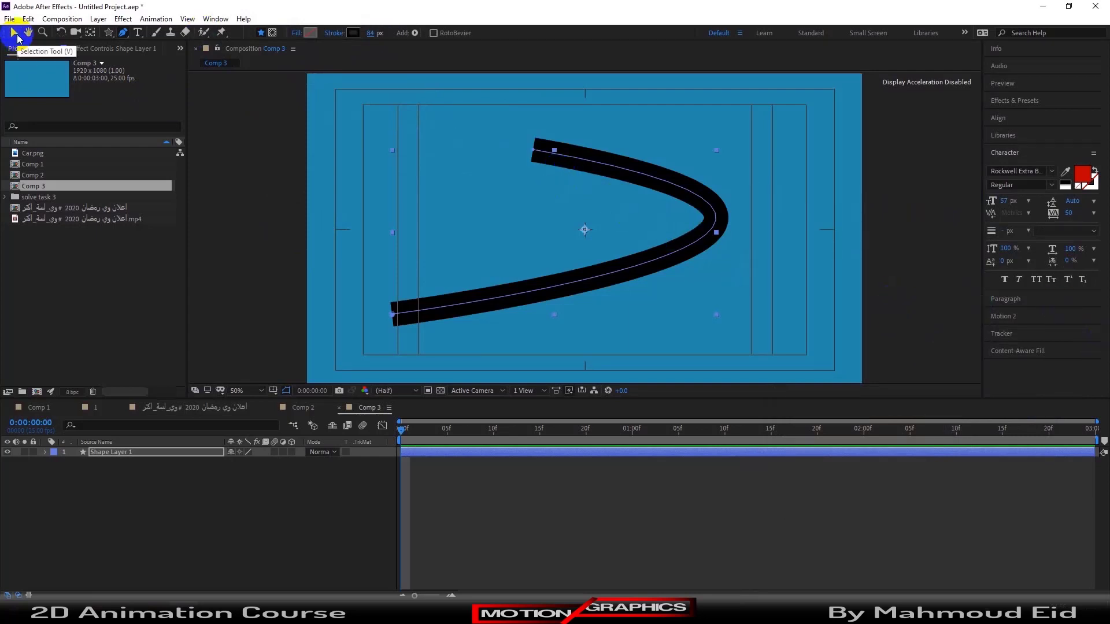
click(240, 511)
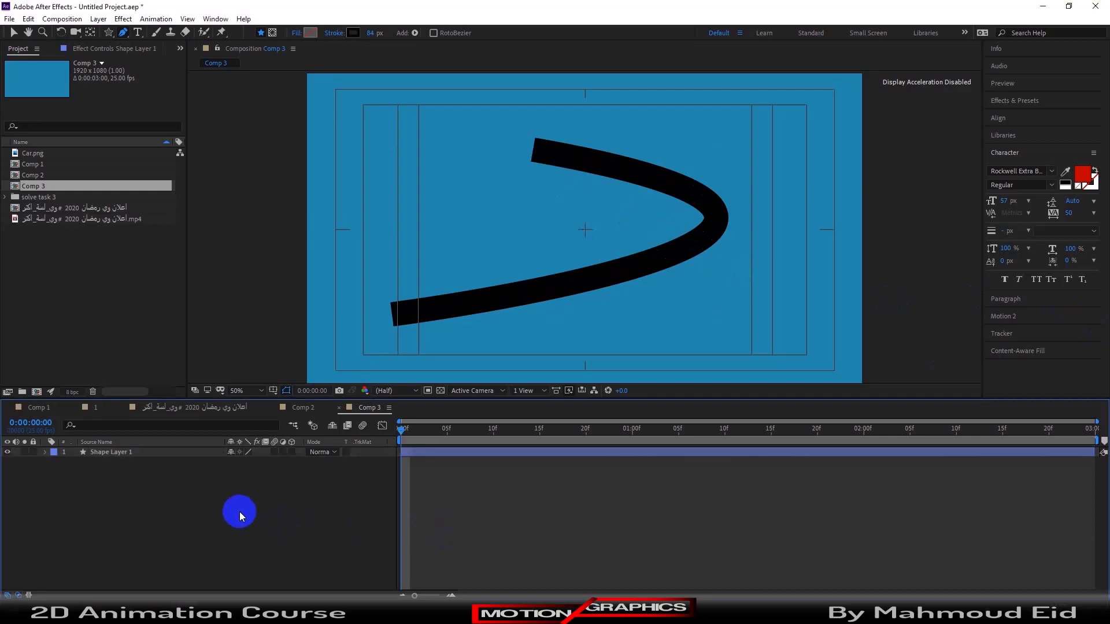
Step: Duplicate Shape Layer 1 and expand the copy's Contents > Shape 1 > Stroke 1
click(151, 455)
click(179, 504)
click(157, 452)
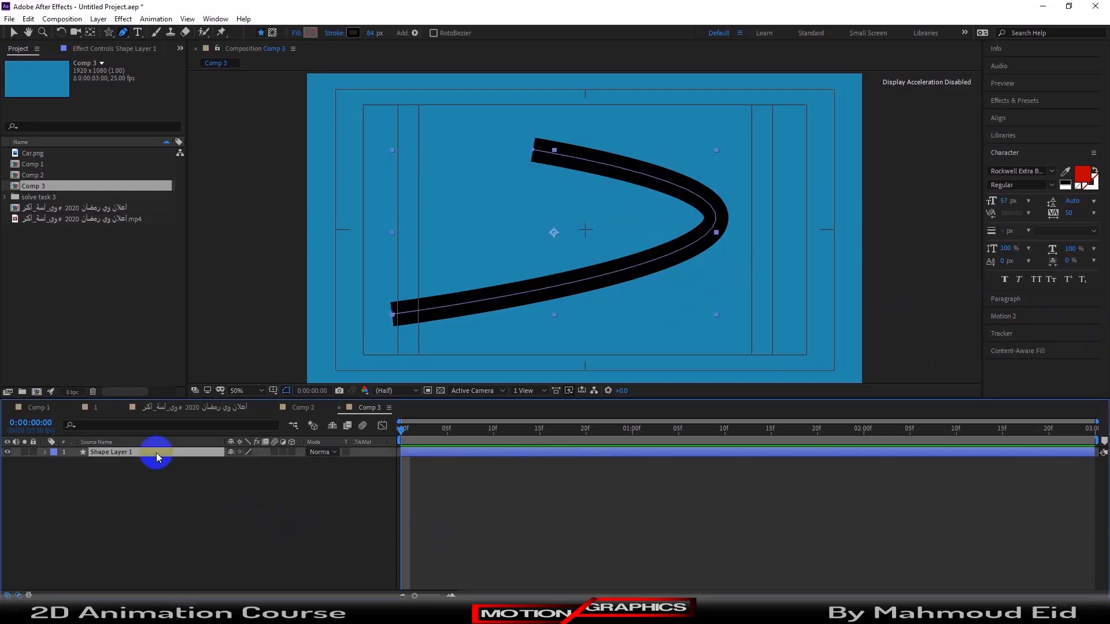
key(ctrl+d)
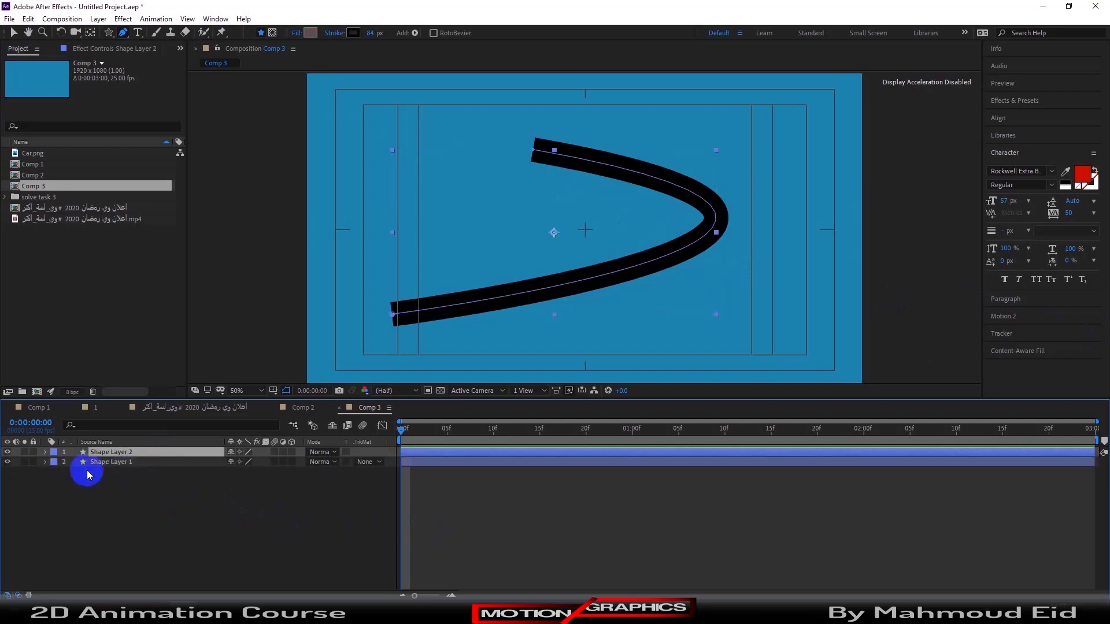
click(45, 452)
click(55, 462)
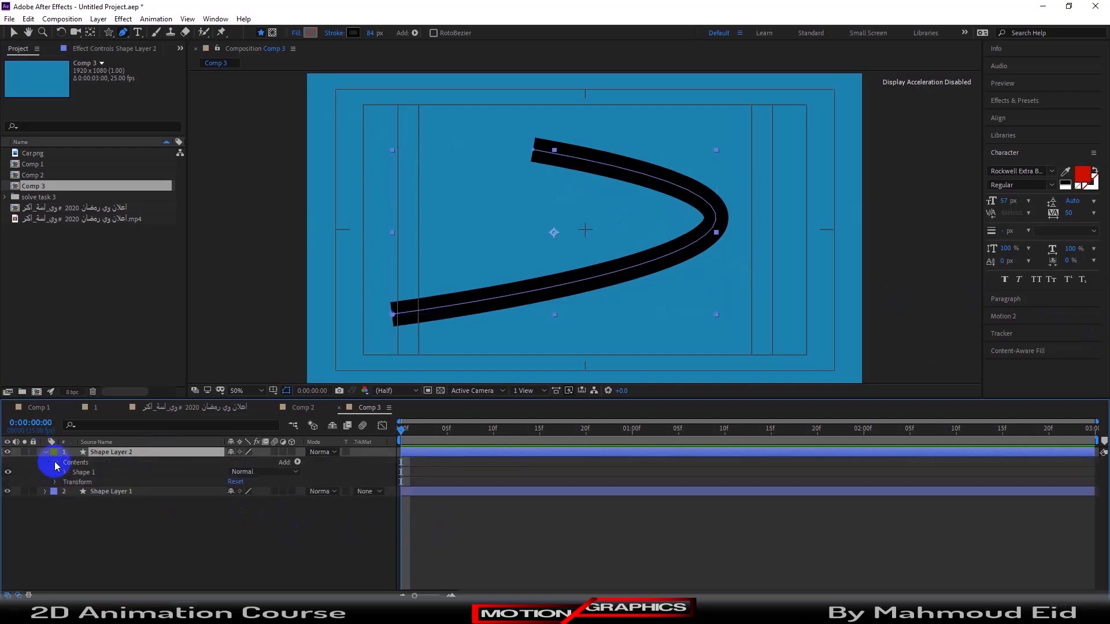
click(66, 472)
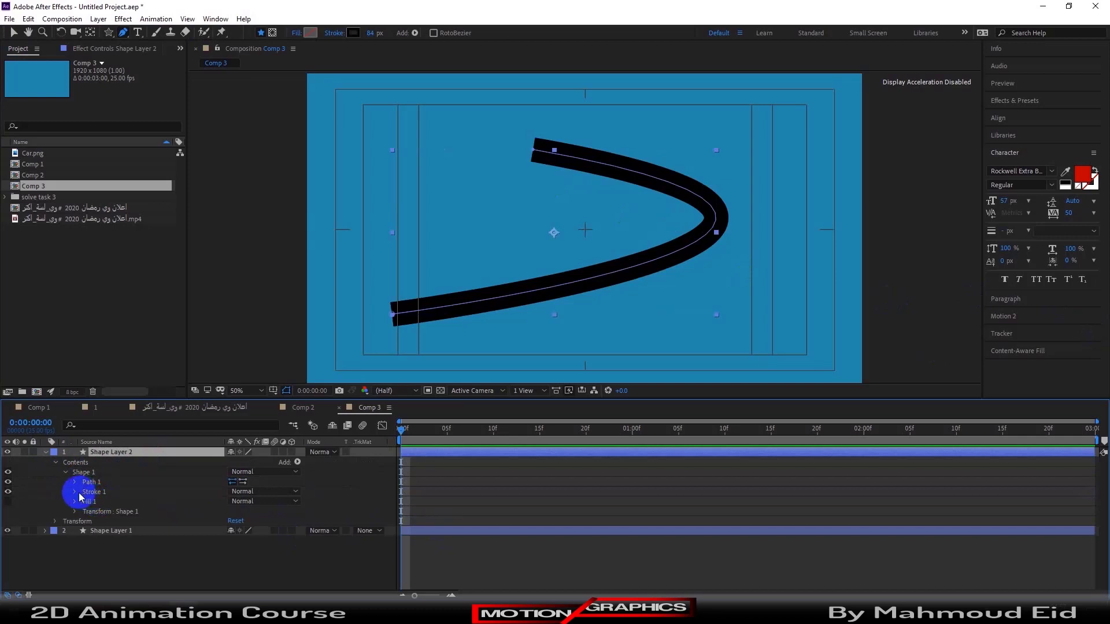
click(74, 492)
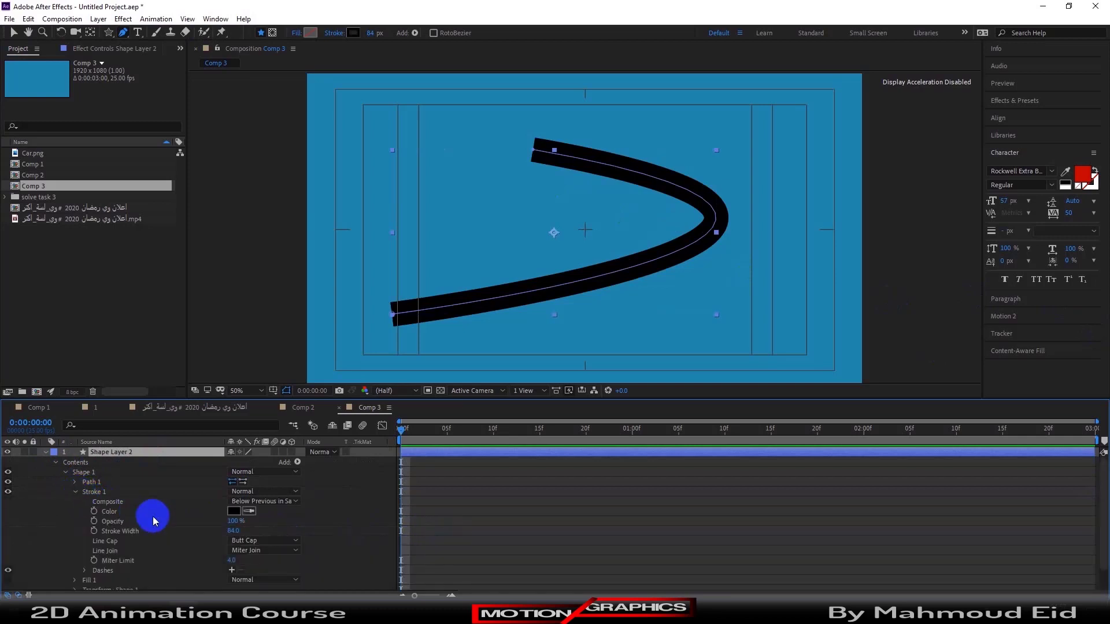
scroll(153, 518, down, 1)
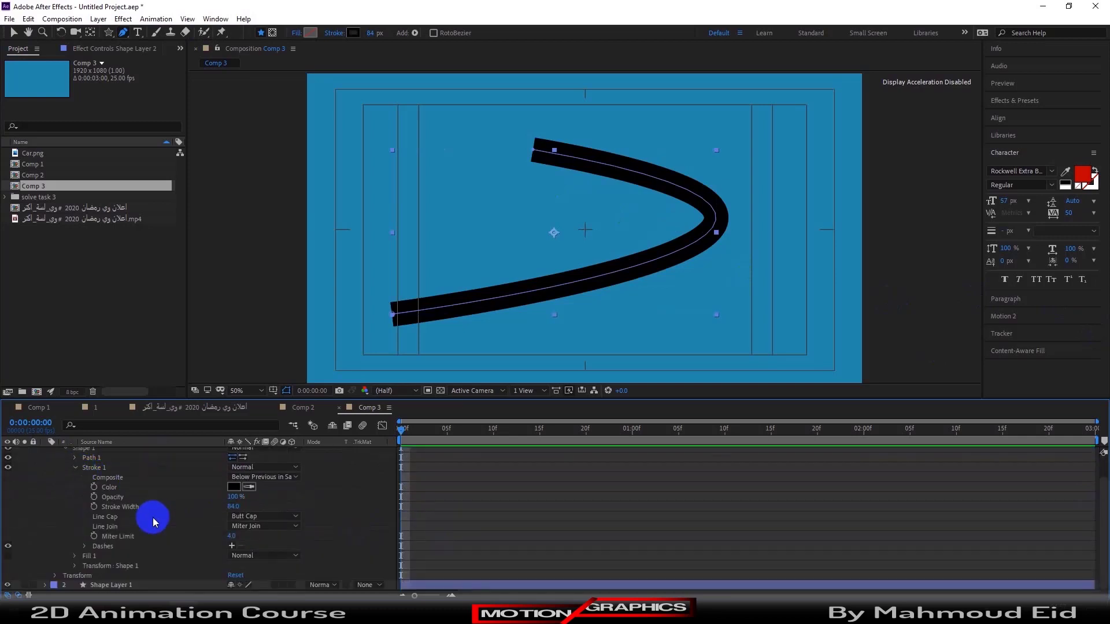
Step: Add dashes to the copy's stroke and make it white, 31 px wide, with Dash 60
click(231, 546)
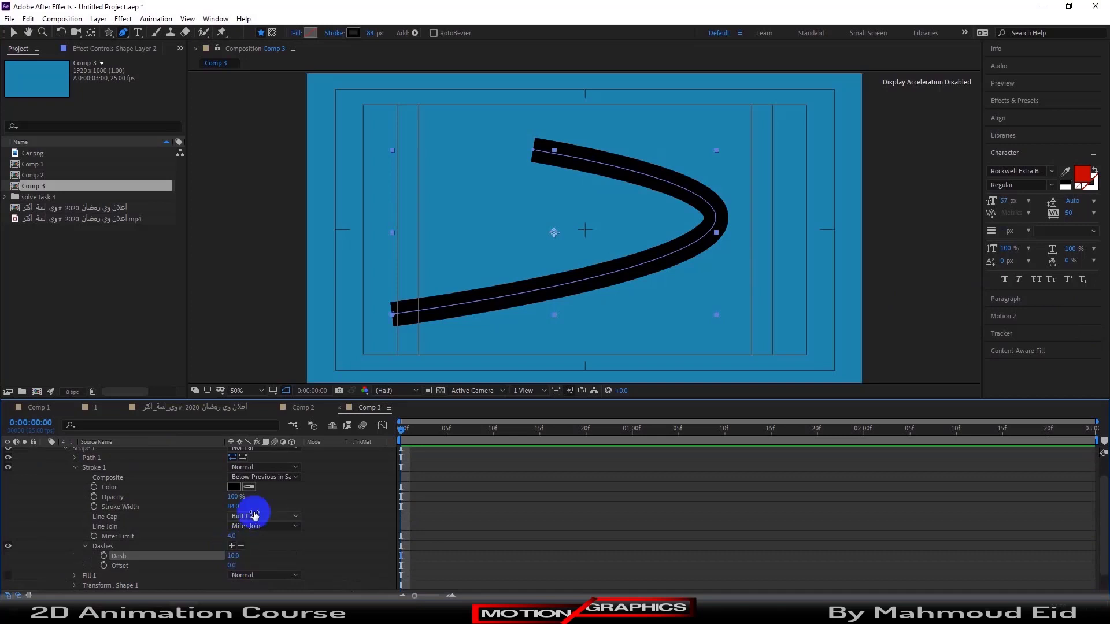
click(232, 489)
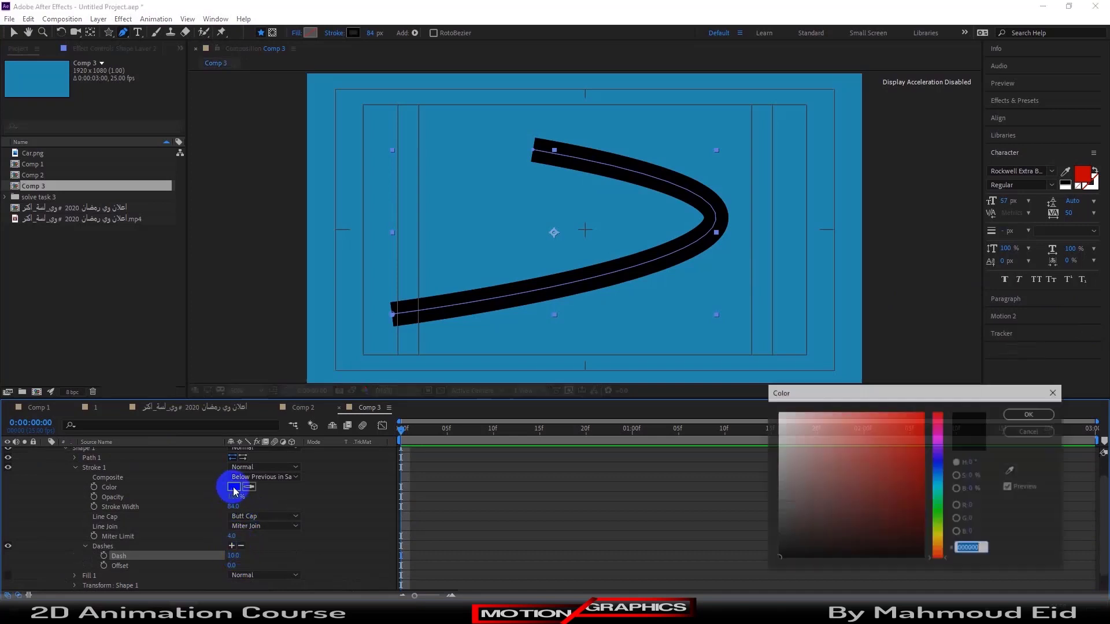
drag(803, 526, 734, 396)
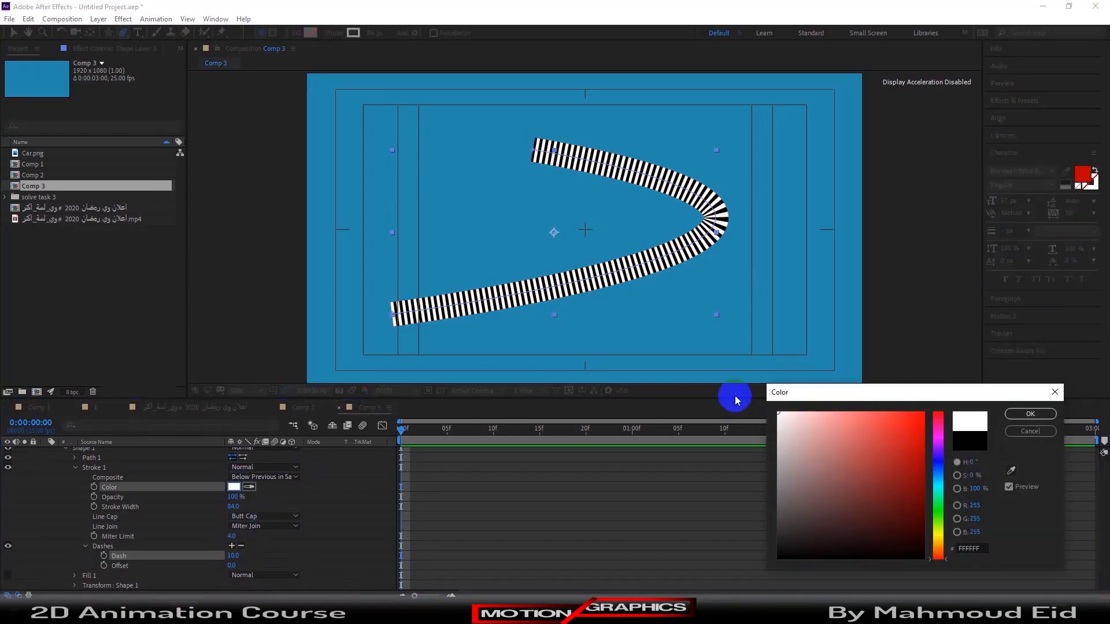
click(1029, 414)
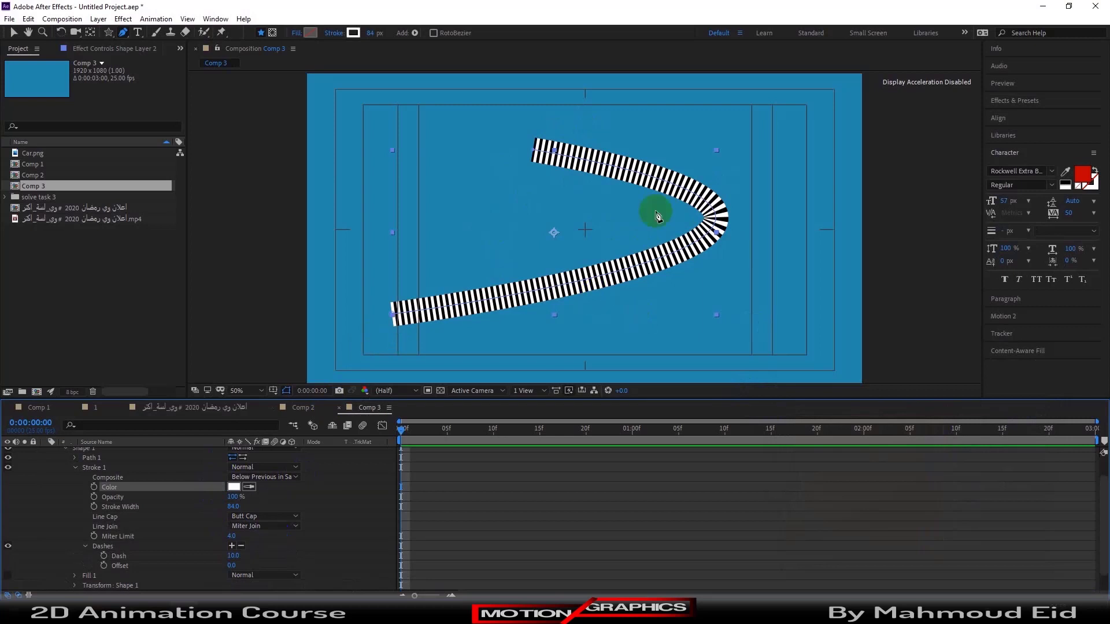
mouse_move(224, 506)
mouse_down()
mouse_move(238, 509)
mouse_move(213, 508)
mouse_up()
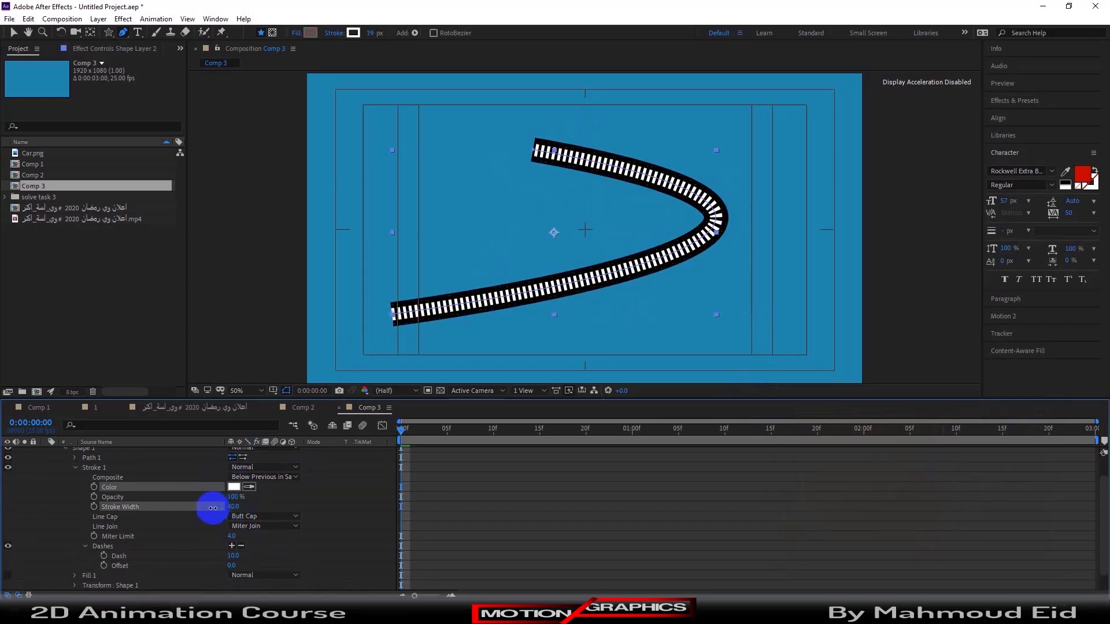
drag(207, 507, 207, 507)
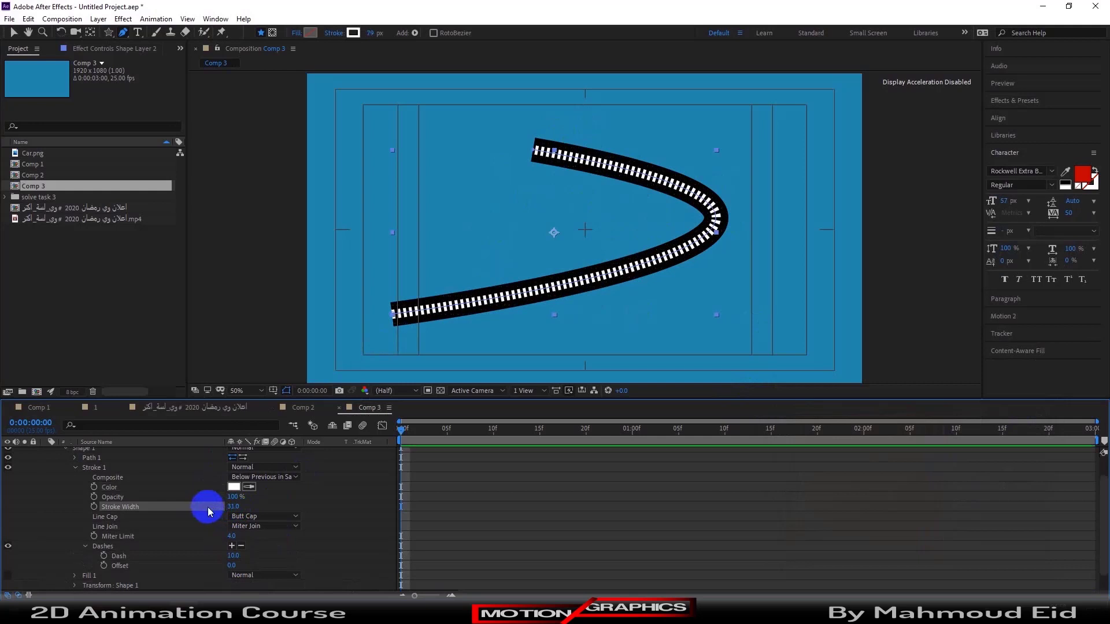
drag(234, 557, 264, 555)
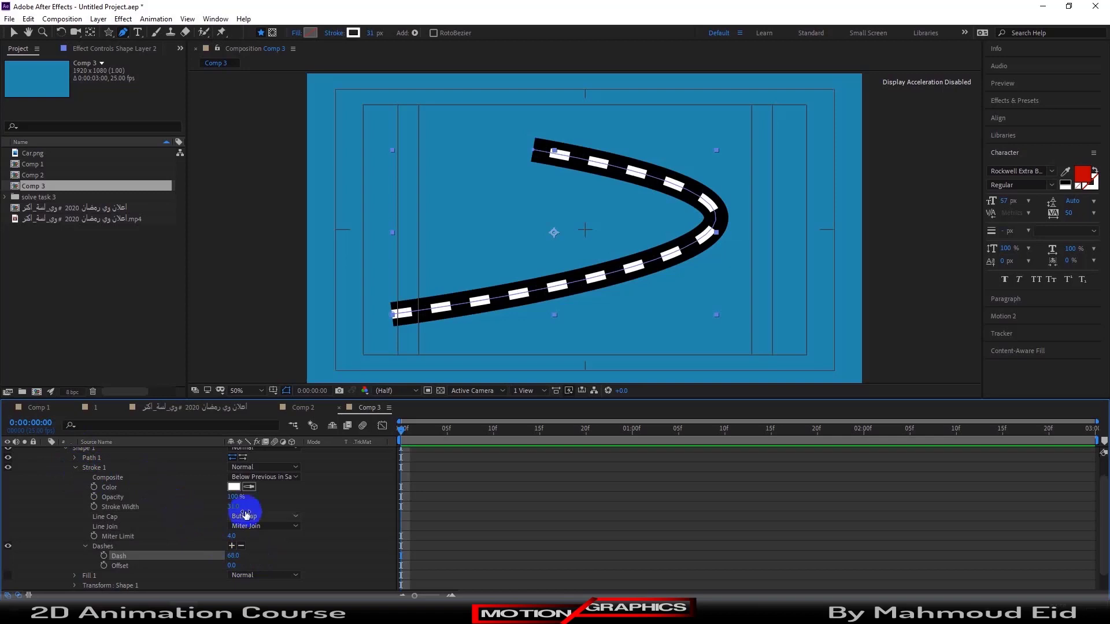
click(226, 486)
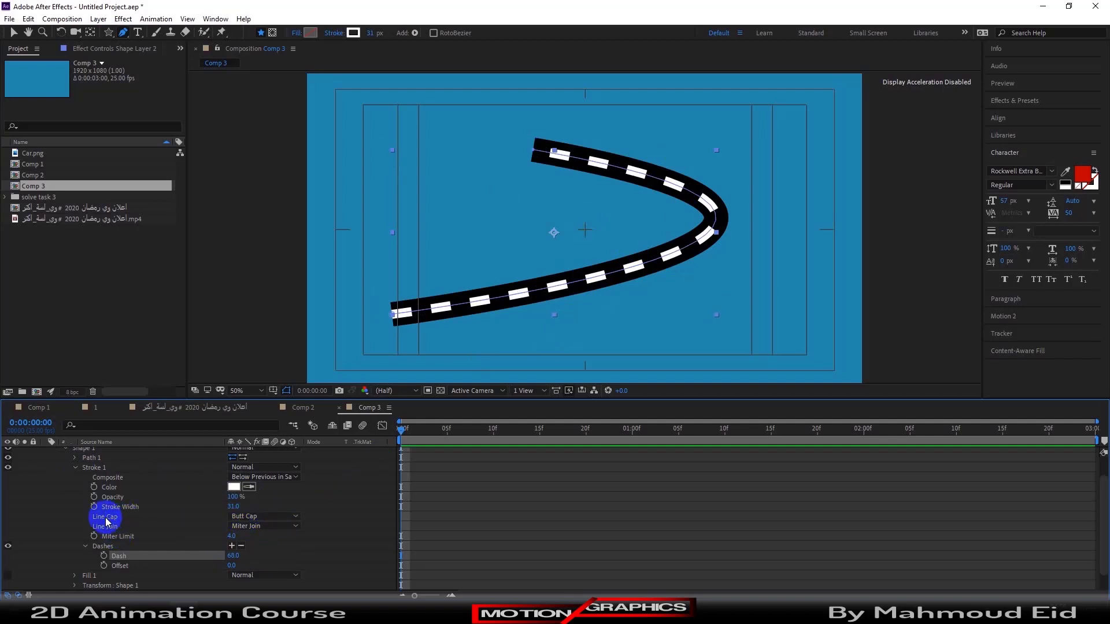
Step: Try round caps and round joins on the dashes, then restore square caps and Miter Join
click(255, 518)
click(250, 529)
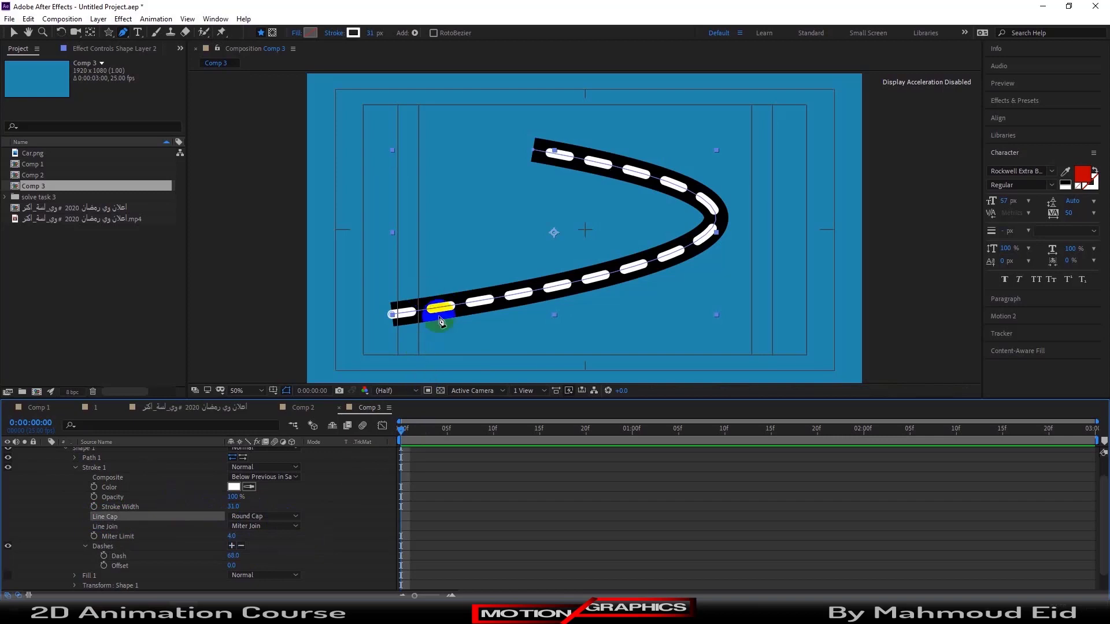
click(277, 523)
click(273, 525)
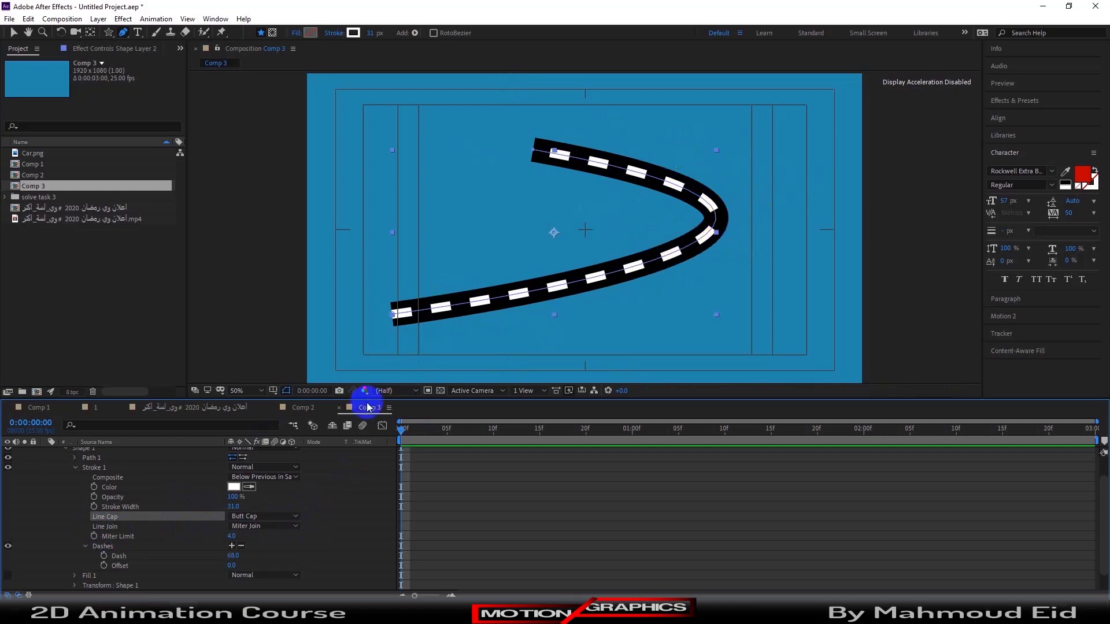
click(248, 526)
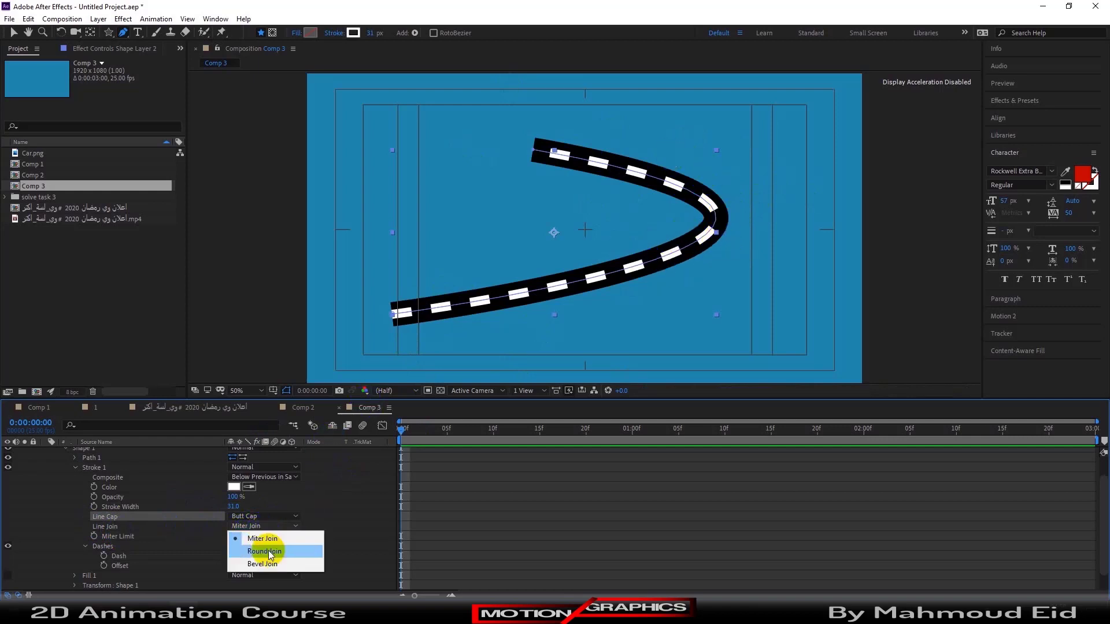
click(270, 553)
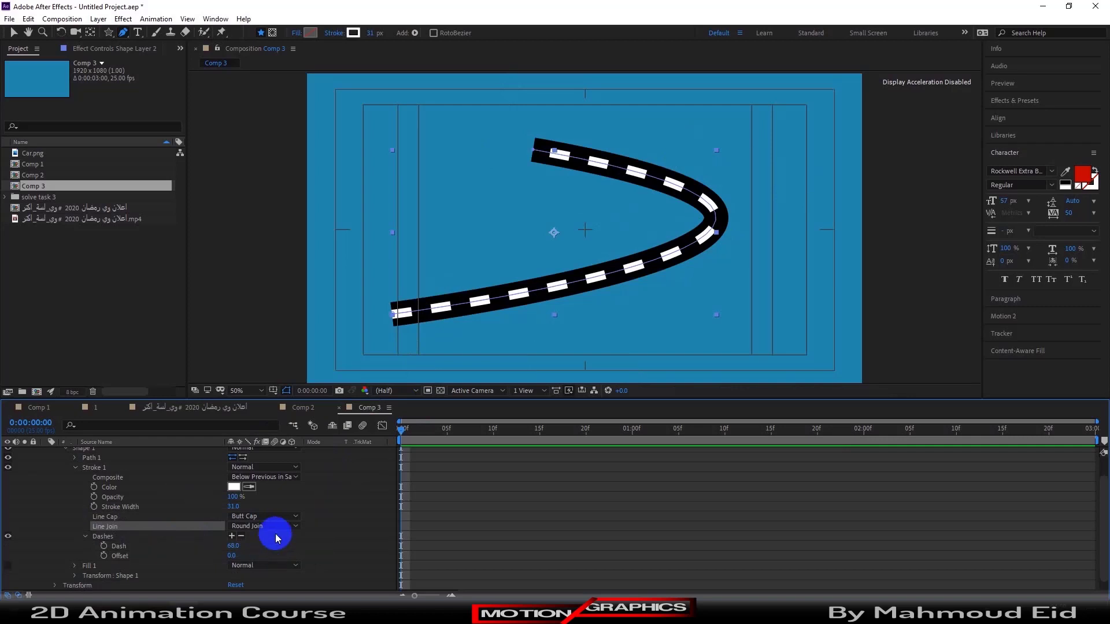
click(273, 527)
click(271, 538)
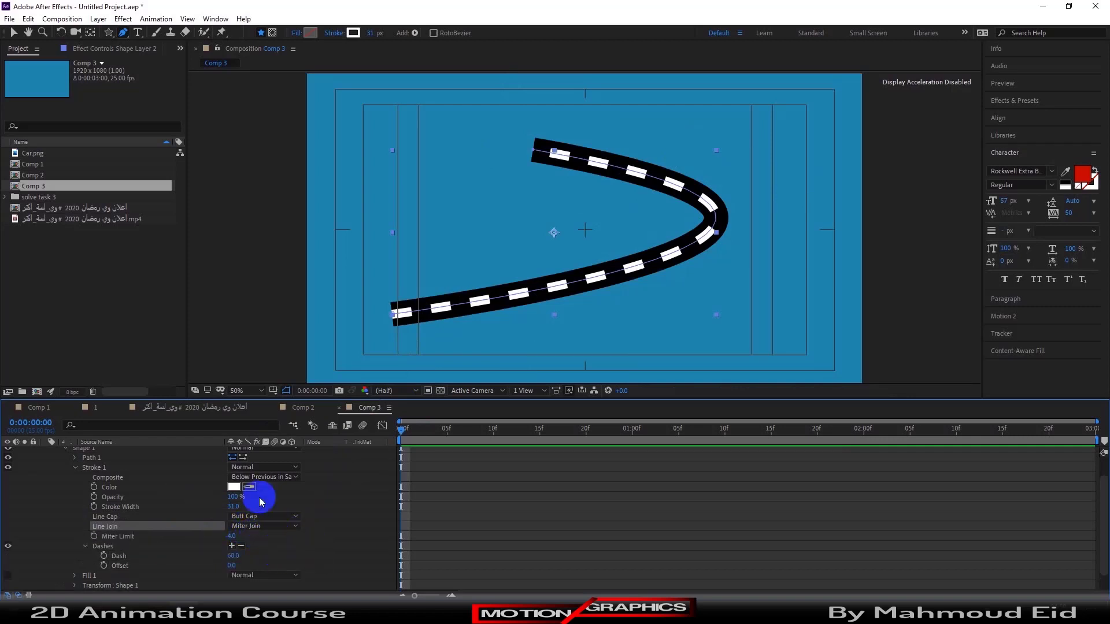
Step: Collapse Shape Layer 2's properties and deselect it
scroll(266, 512, up, 3)
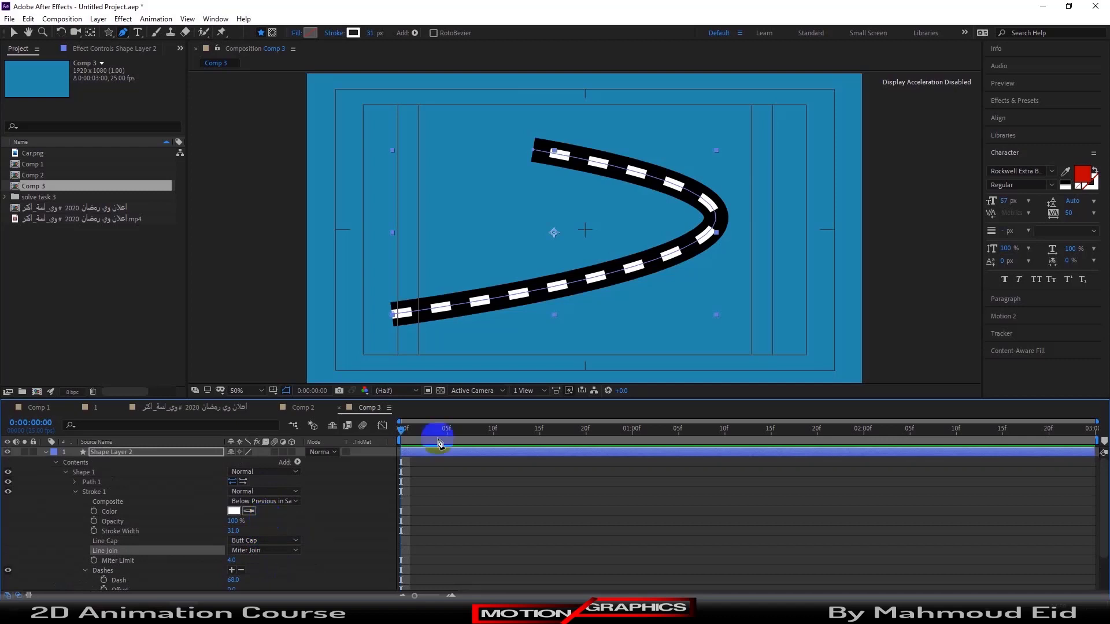
click(46, 459)
click(151, 523)
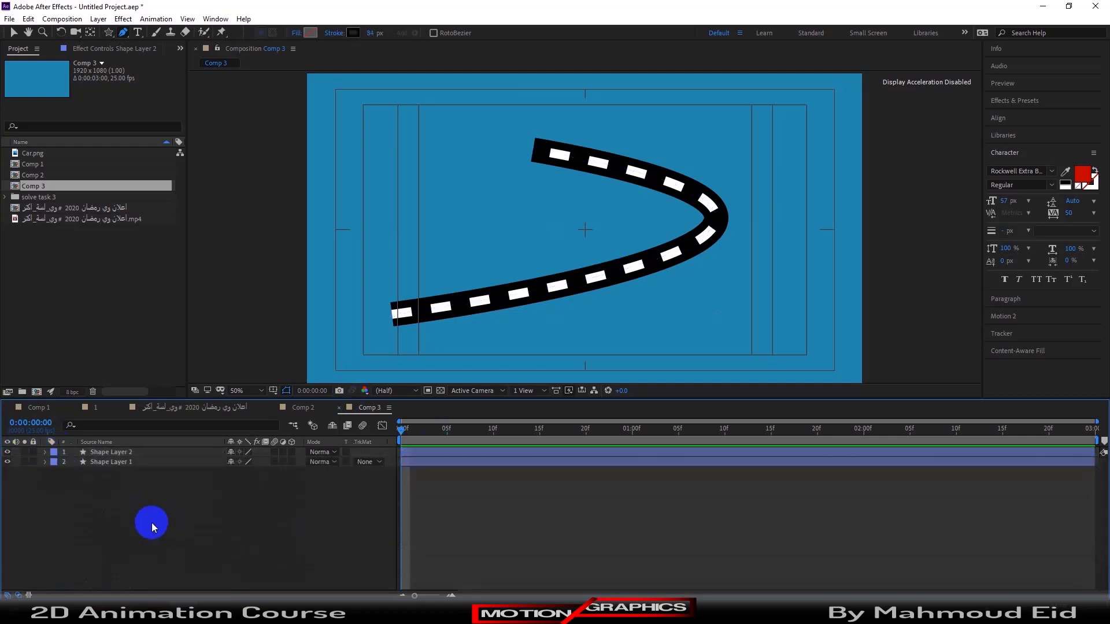
Step: Import Car.png into the project and add it as a layer in Comp 3
double_click(80, 293)
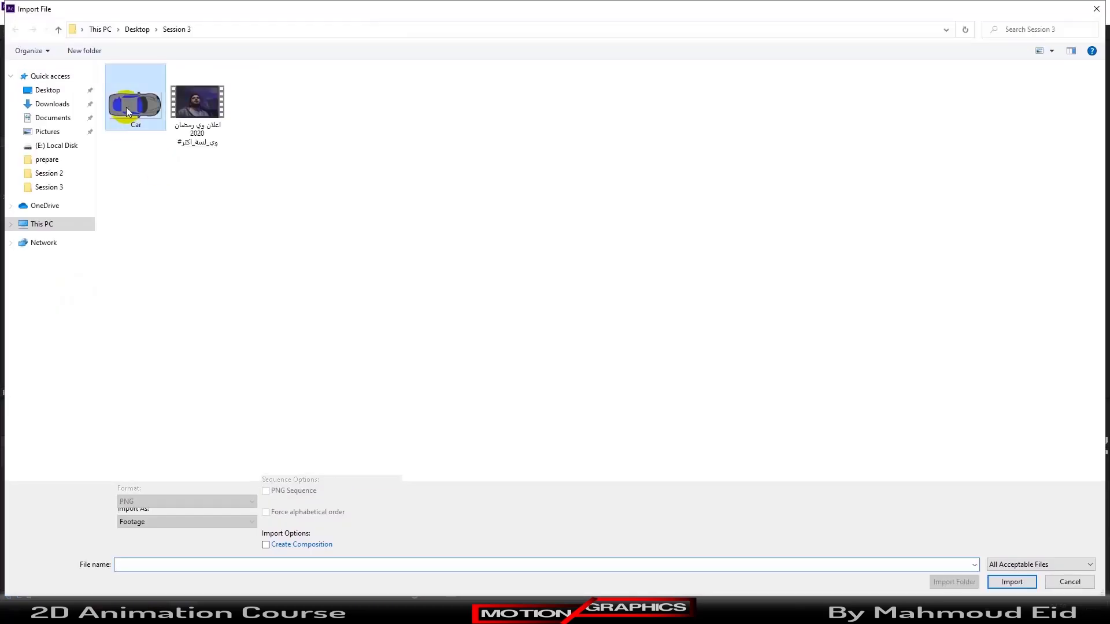
double_click(126, 108)
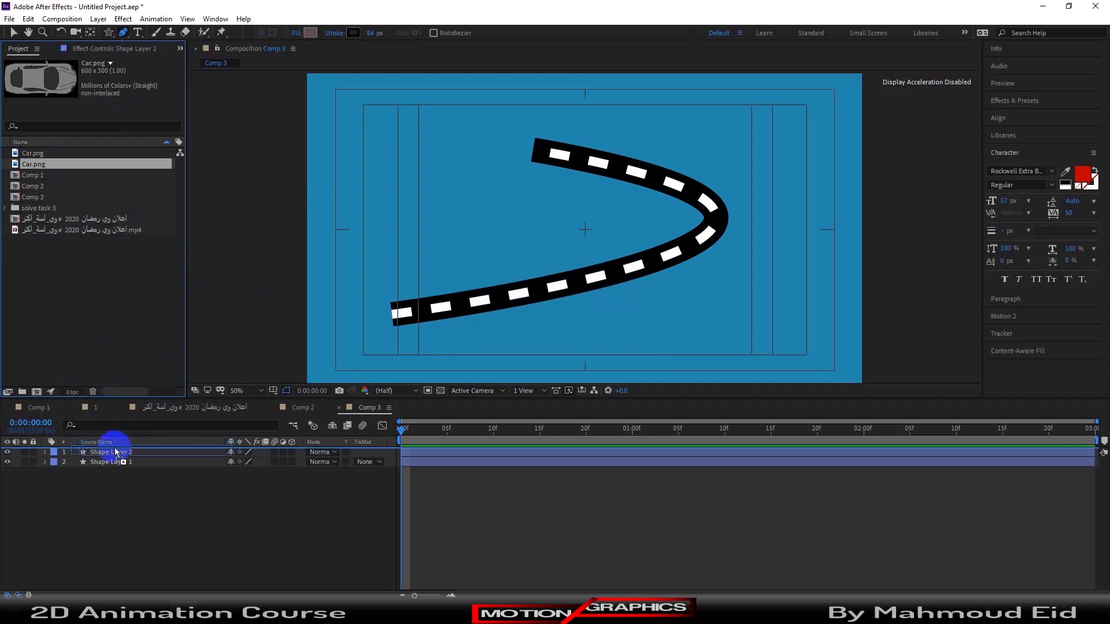
drag(56, 162, 118, 453)
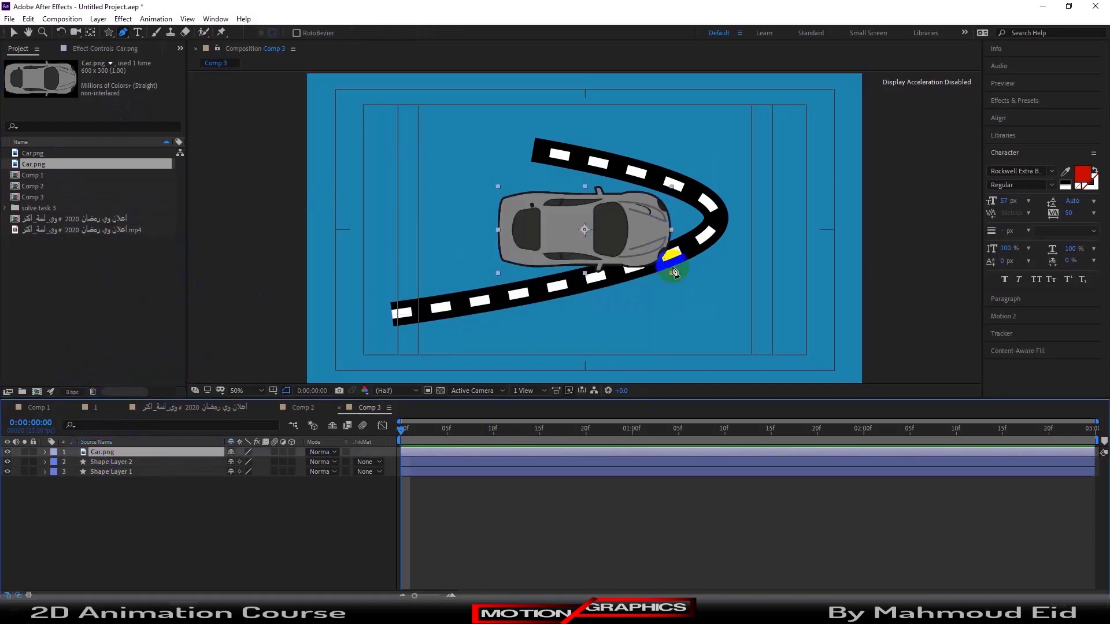
Step: Scale the car down so it fits at the road's lower-left start
click(12, 32)
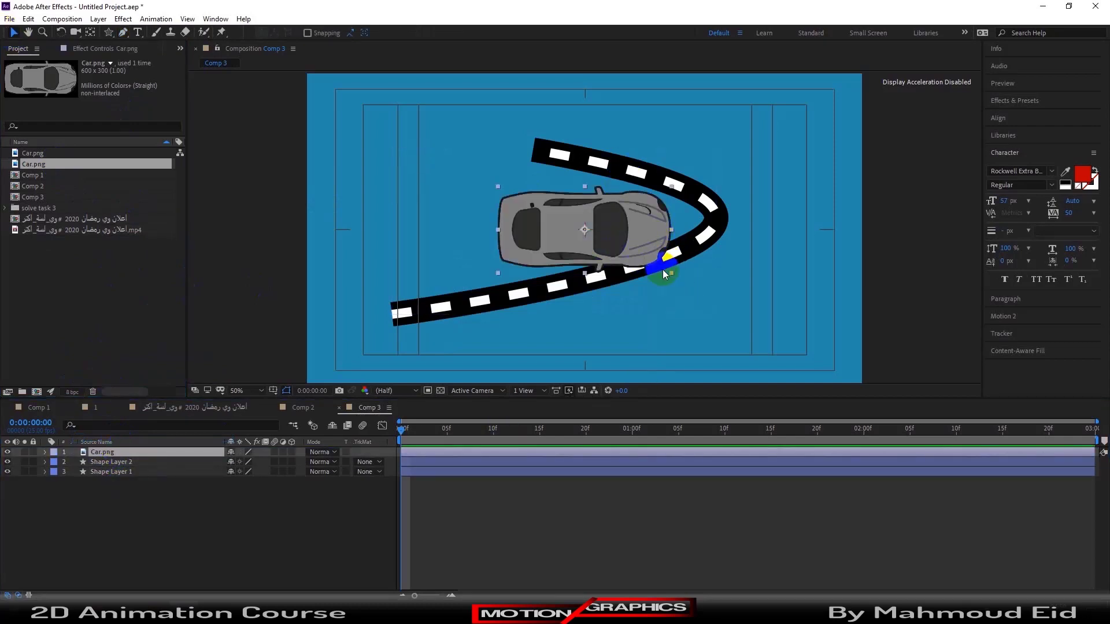
mouse_move(663, 270)
mouse_down()
mouse_move(640, 244)
mouse_move(674, 275)
mouse_up()
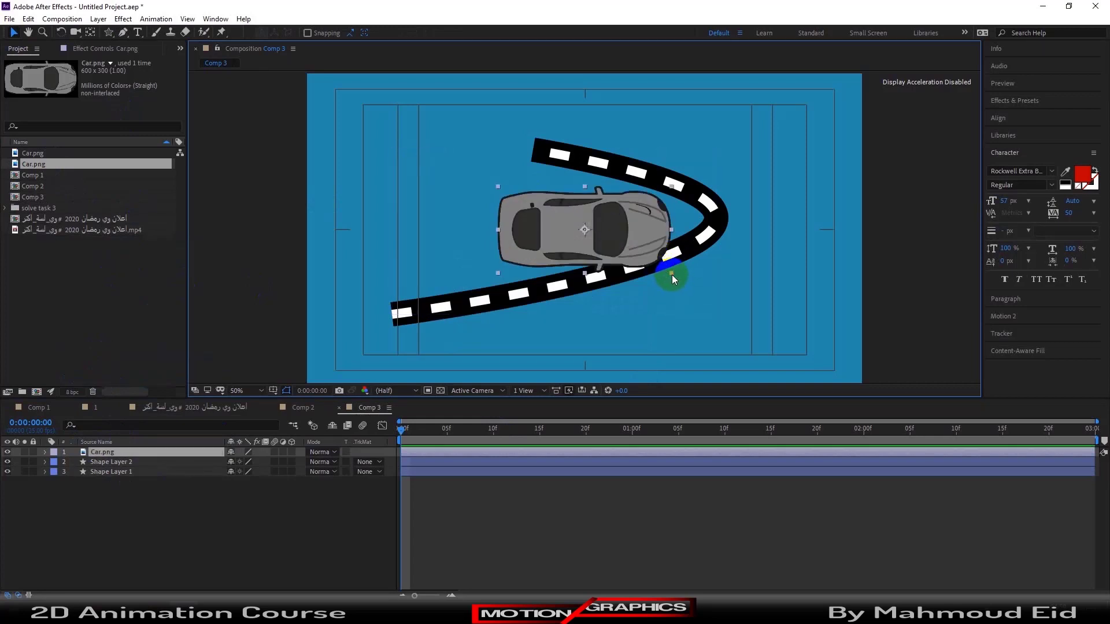
mouse_move(672, 274)
mouse_down()
mouse_move(630, 253)
mouse_move(372, 320)
mouse_up()
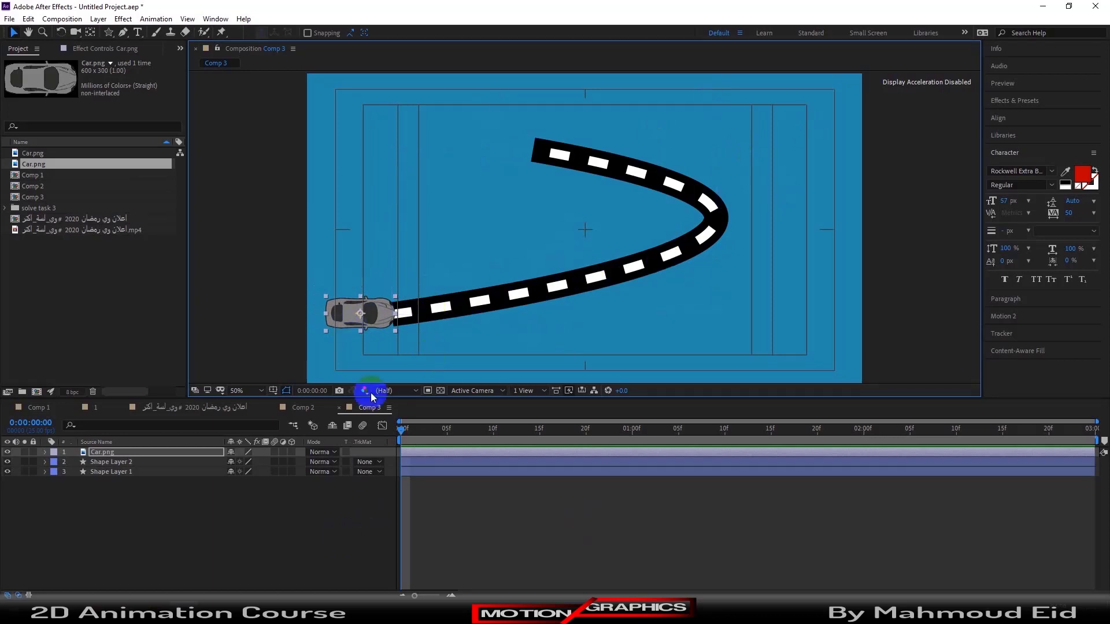
click(113, 465)
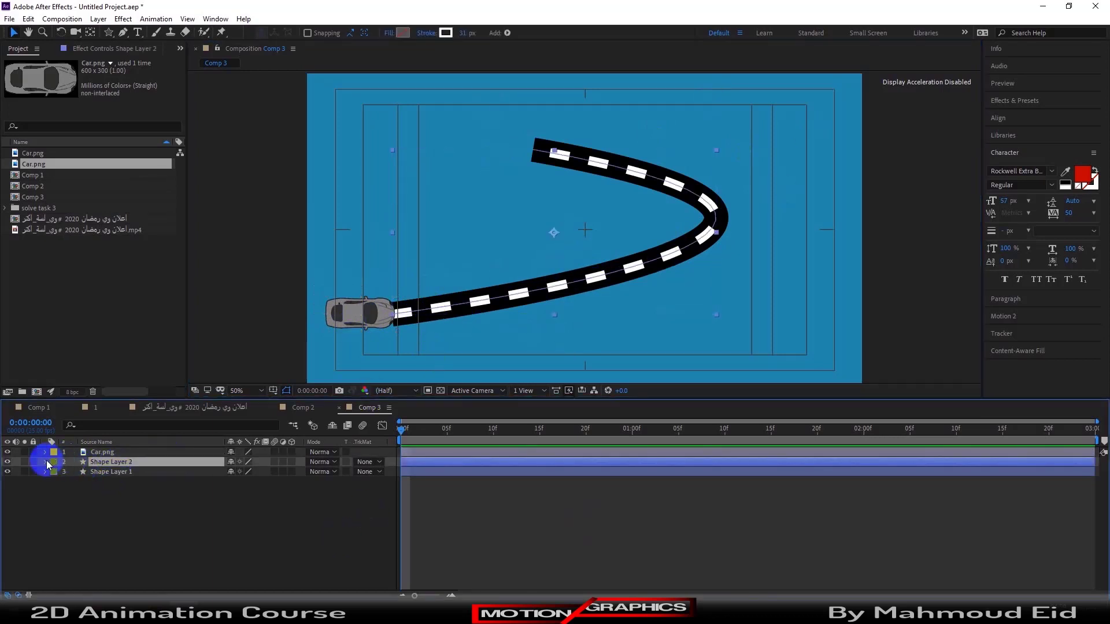
click(55, 472)
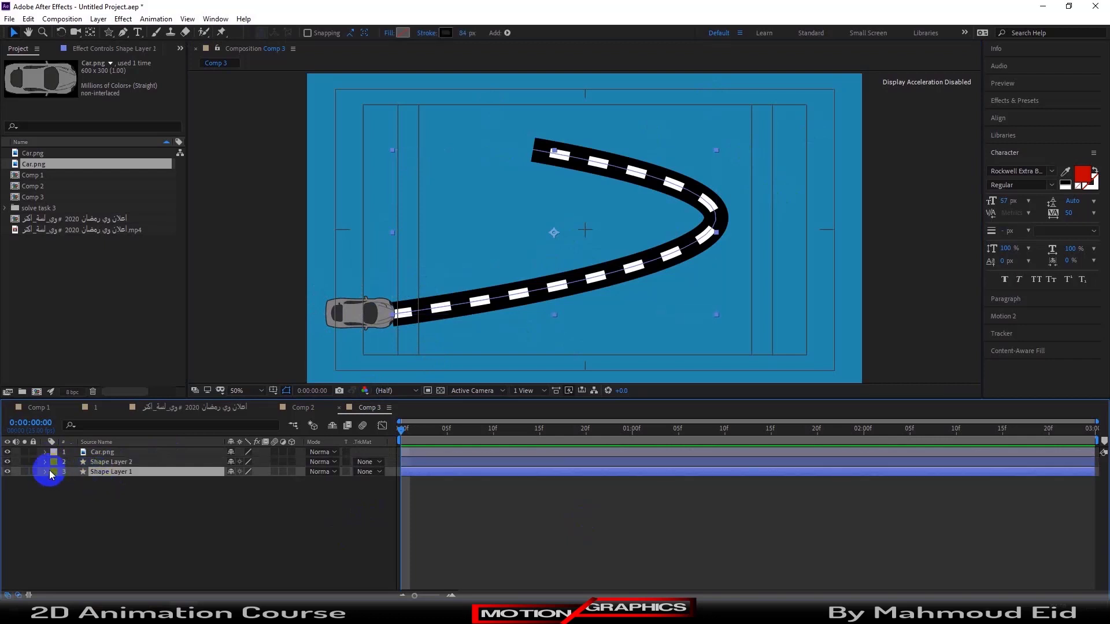
click(110, 463)
click(45, 462)
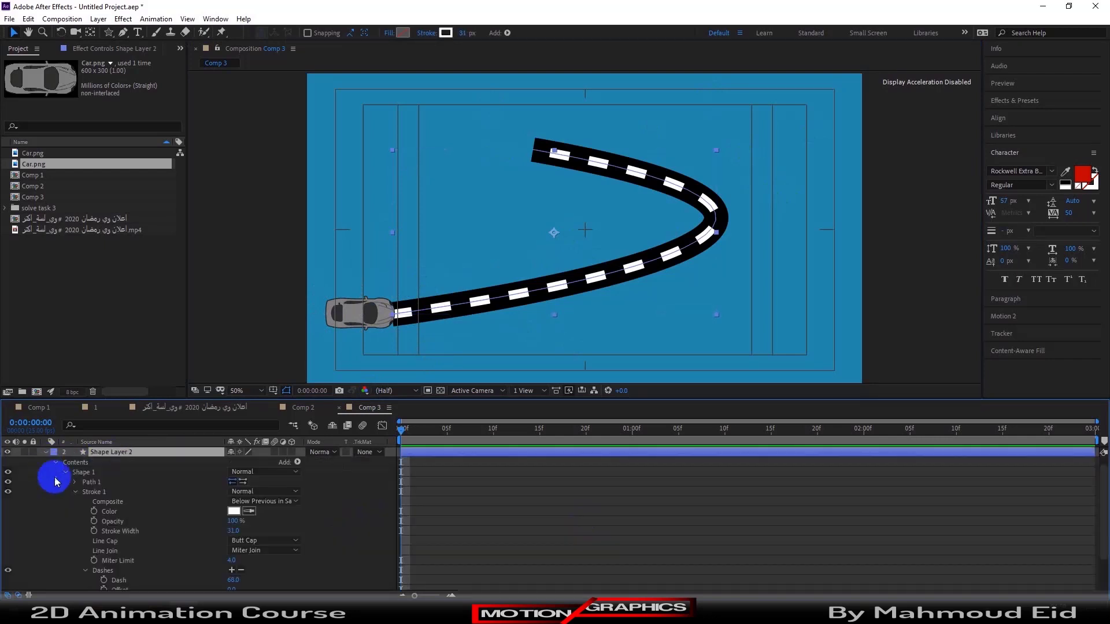
click(84, 483)
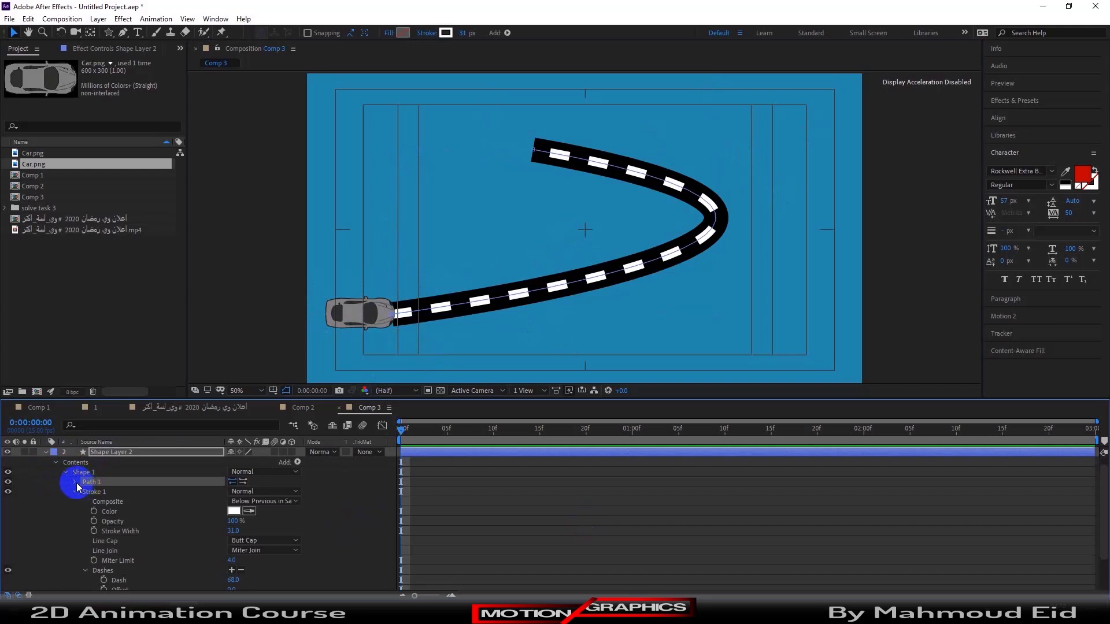
click(76, 483)
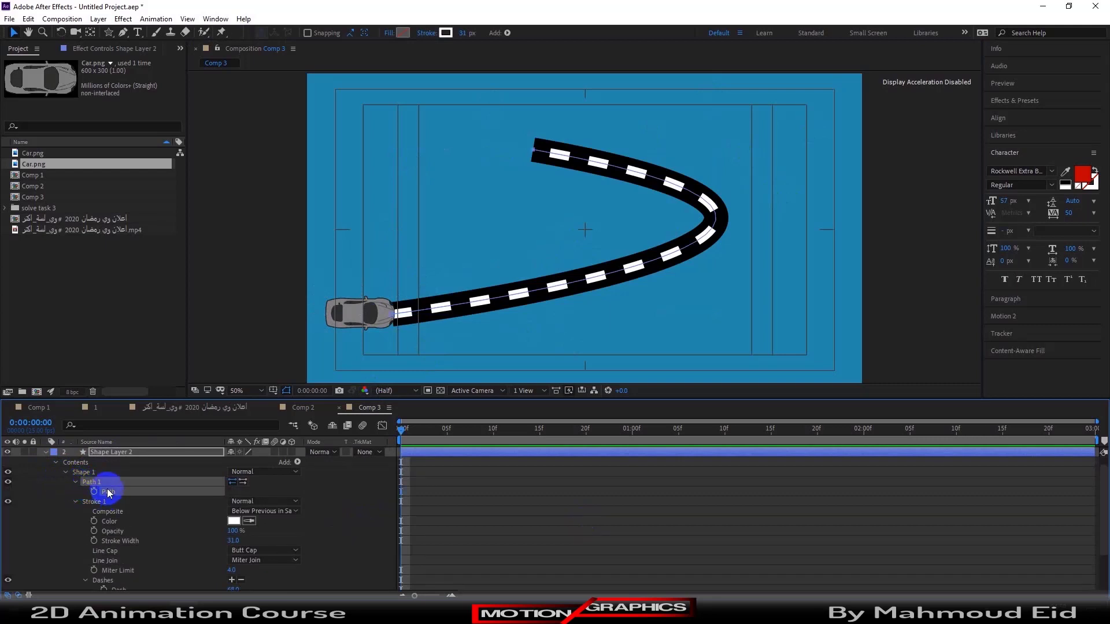
scroll(103, 463, up, 1)
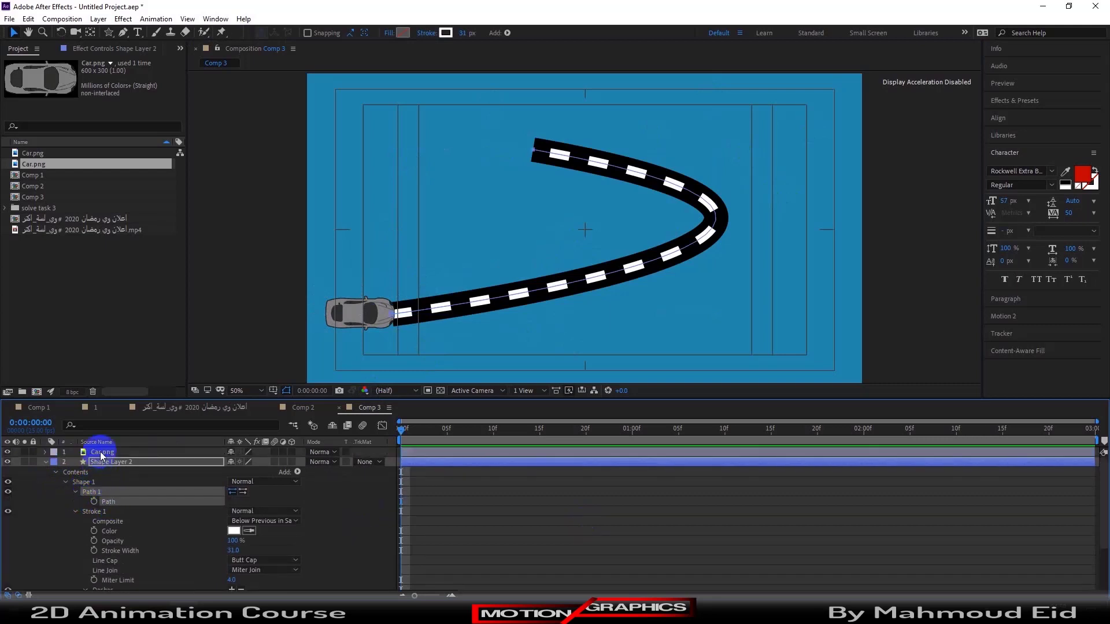
click(102, 453)
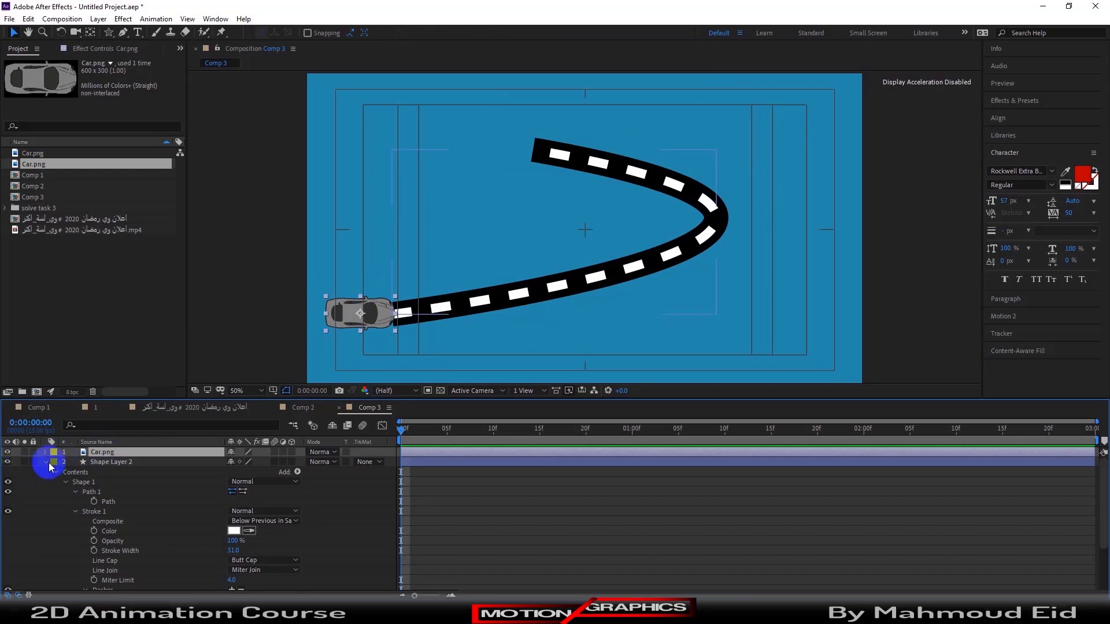
click(48, 463)
click(49, 464)
Step: Paste the copied road path into Car.png's Position and preview the two-second drive
click(106, 454)
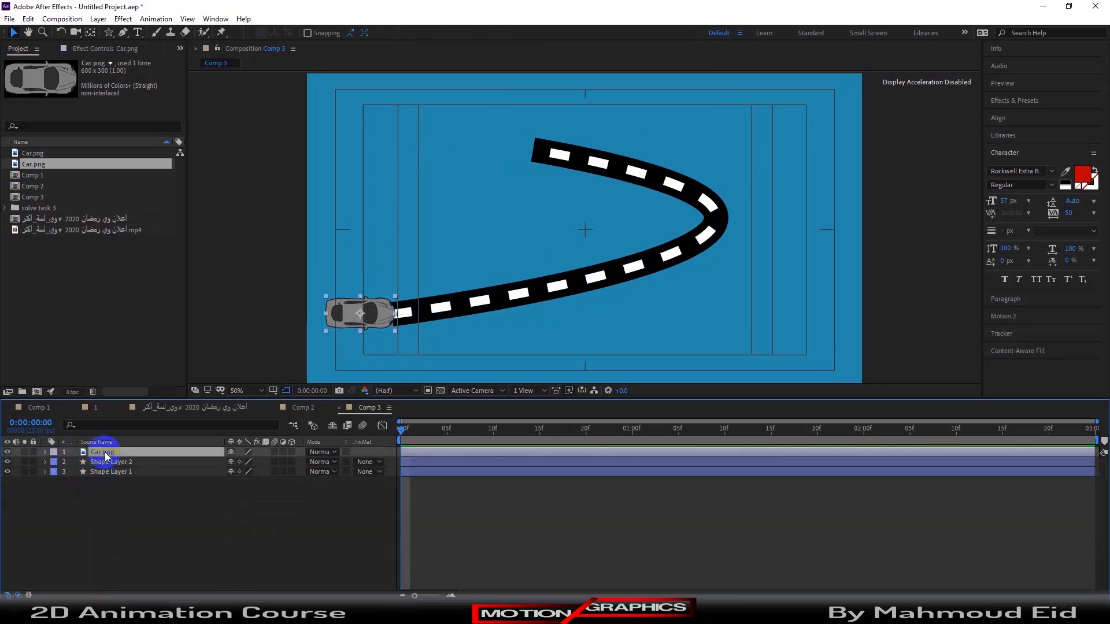
key(p)
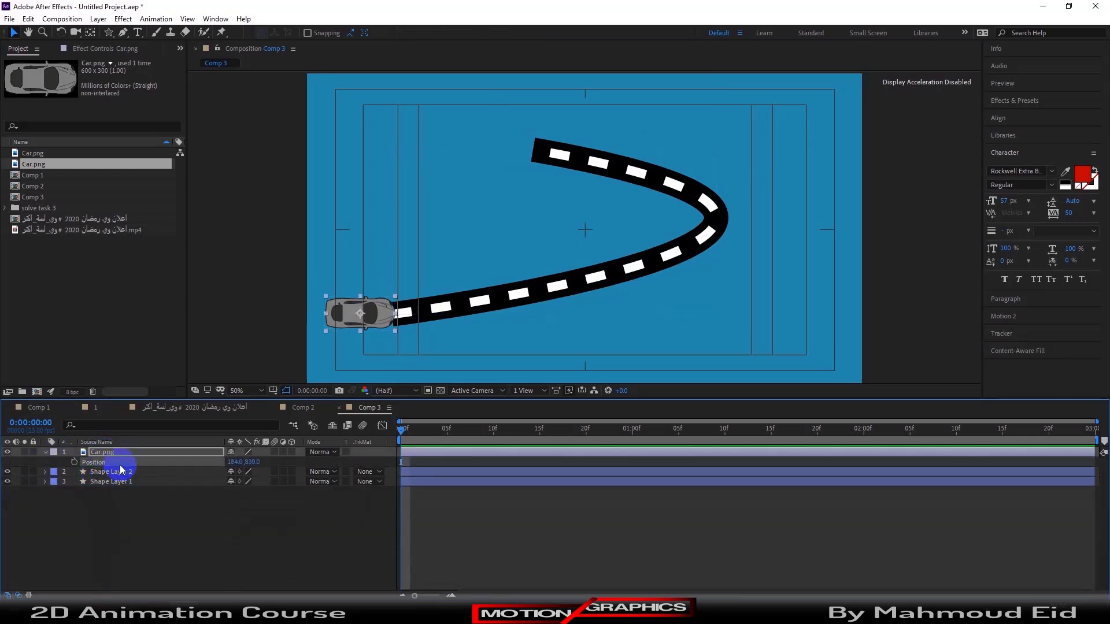
key(ctrl+v)
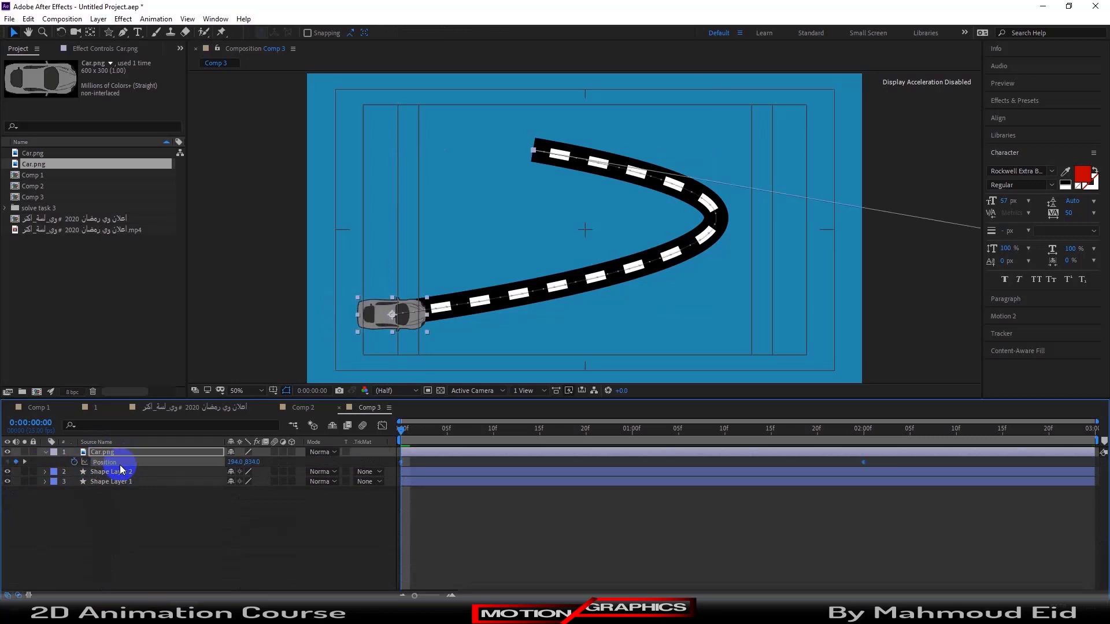
click(562, 467)
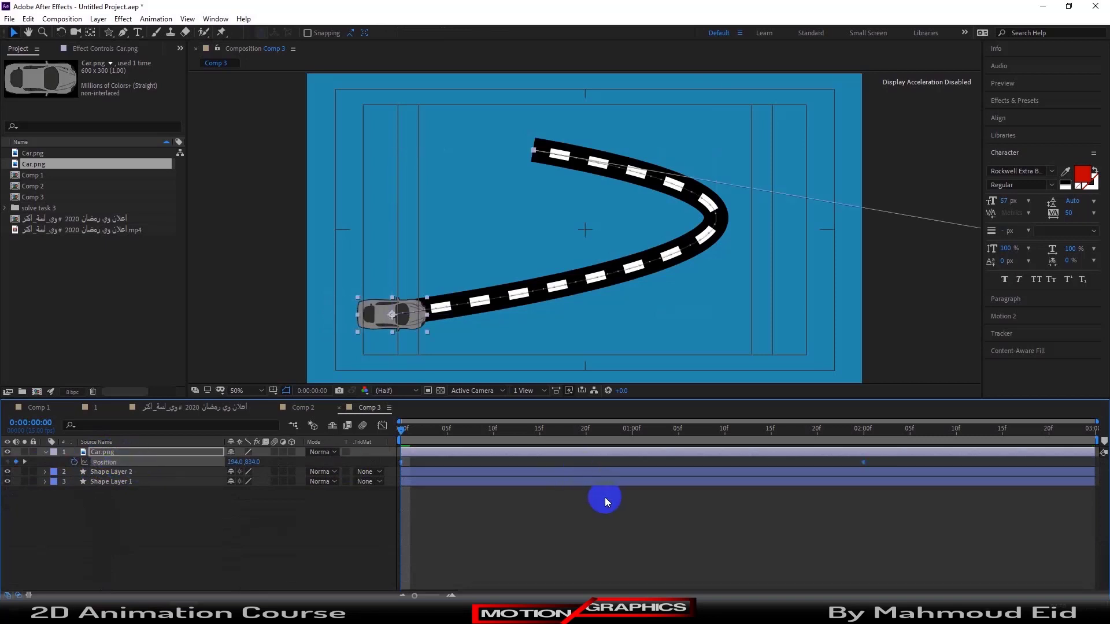
key(space)
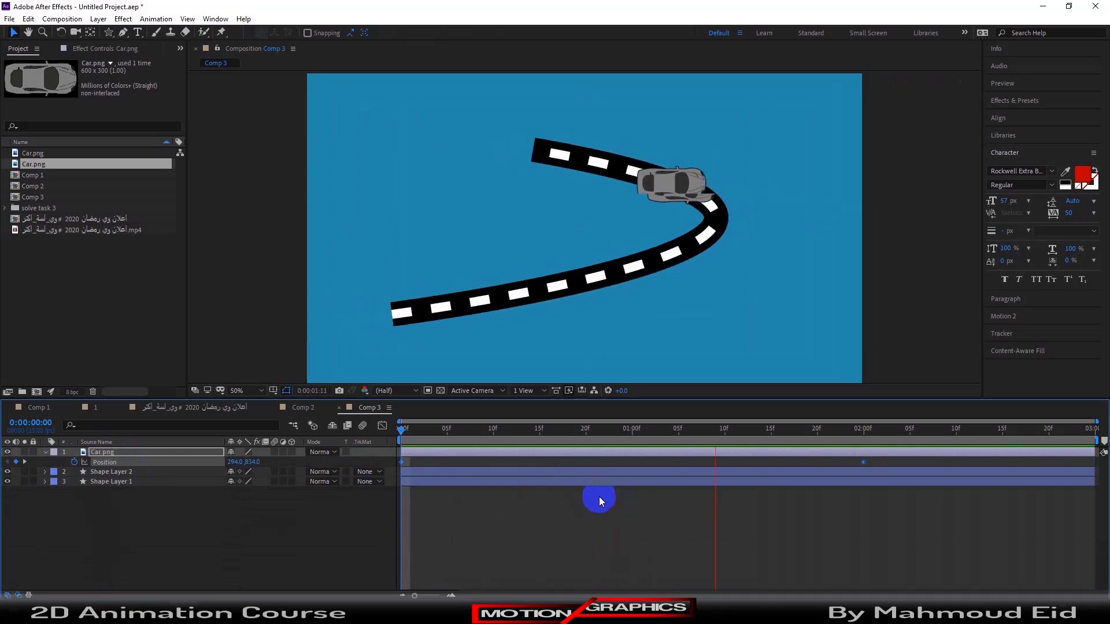
key(space)
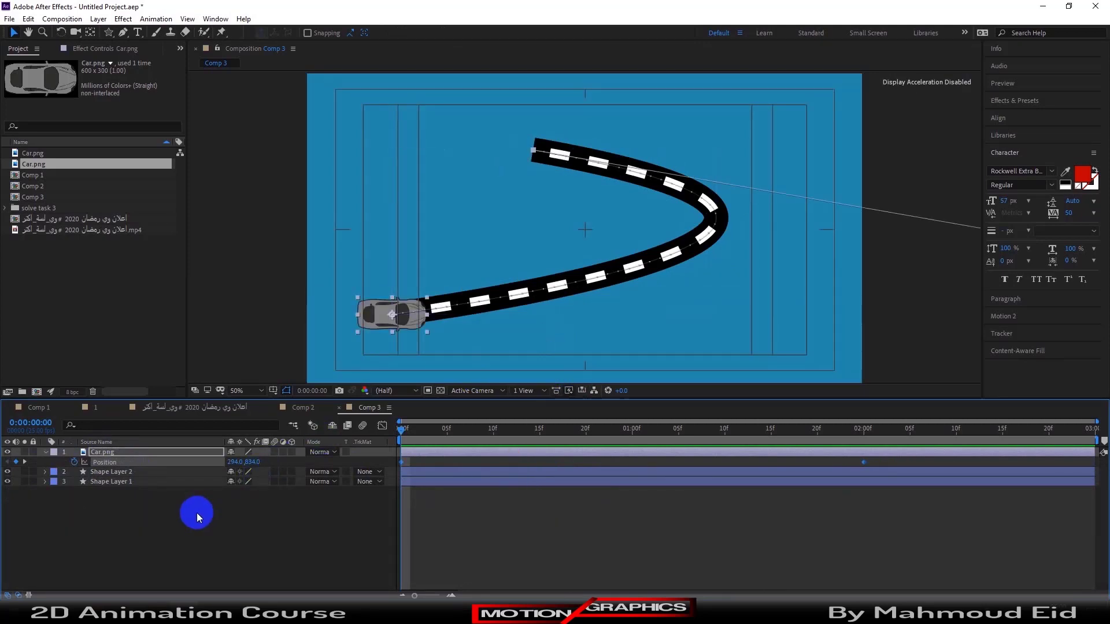
Step: Tilt Car.png's Rotation to about -6° (354°) to match the road's starting direction
key(r)
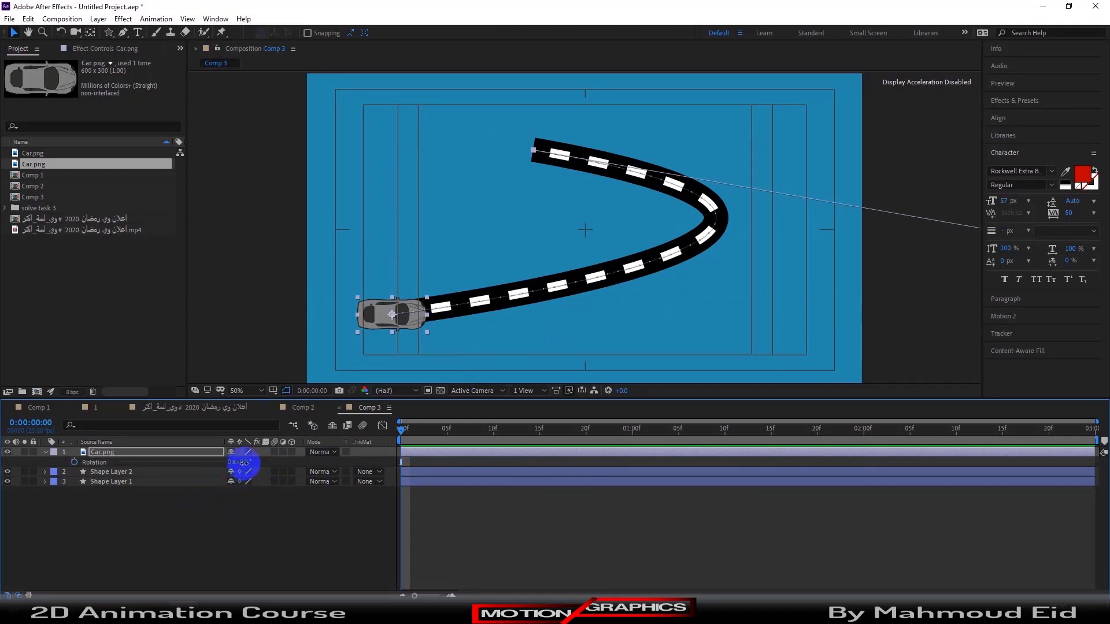
drag(243, 463, 241, 464)
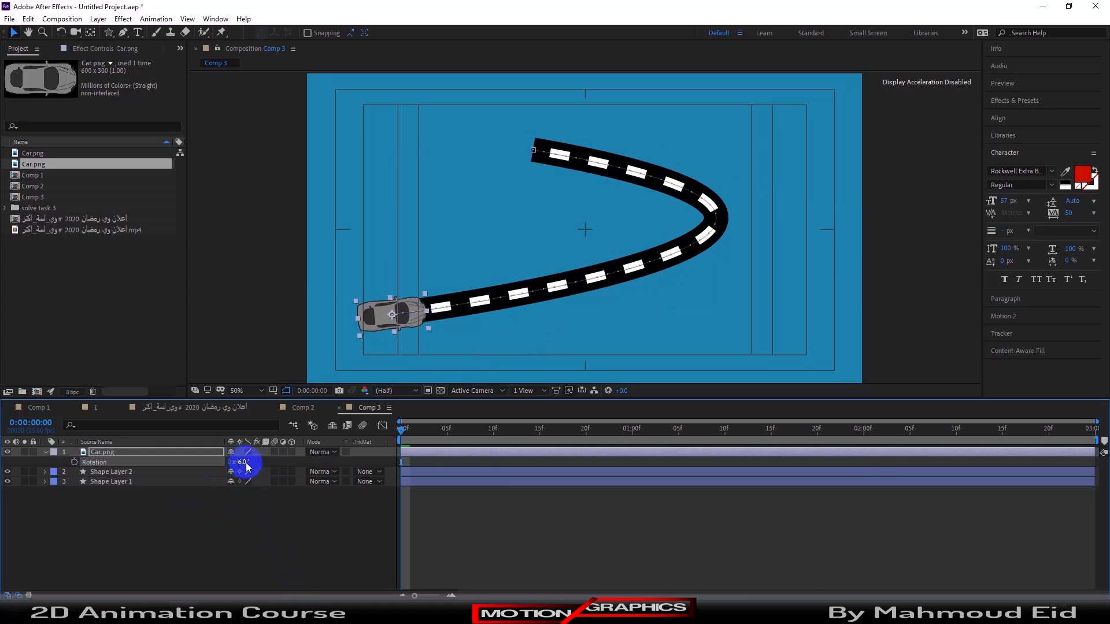
key(space)
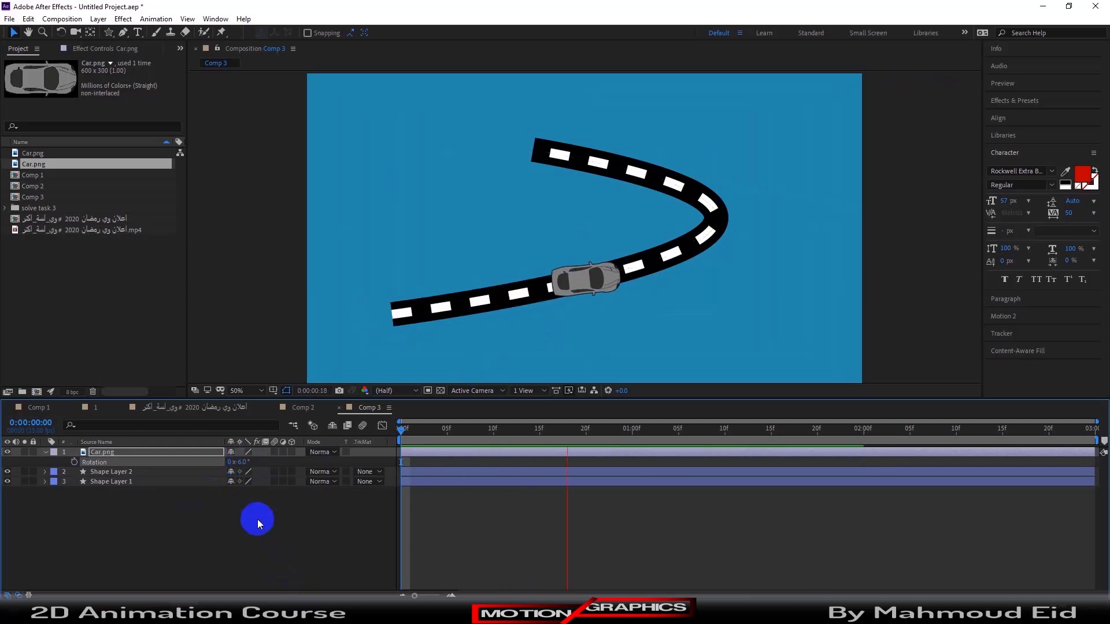
key(space)
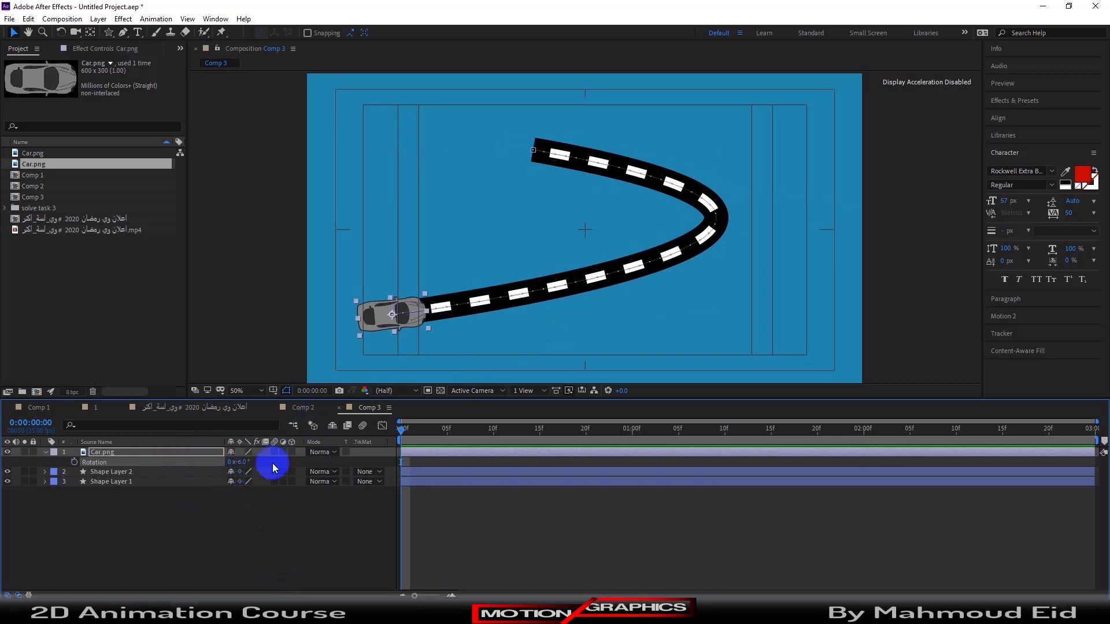
drag(244, 464, 246, 468)
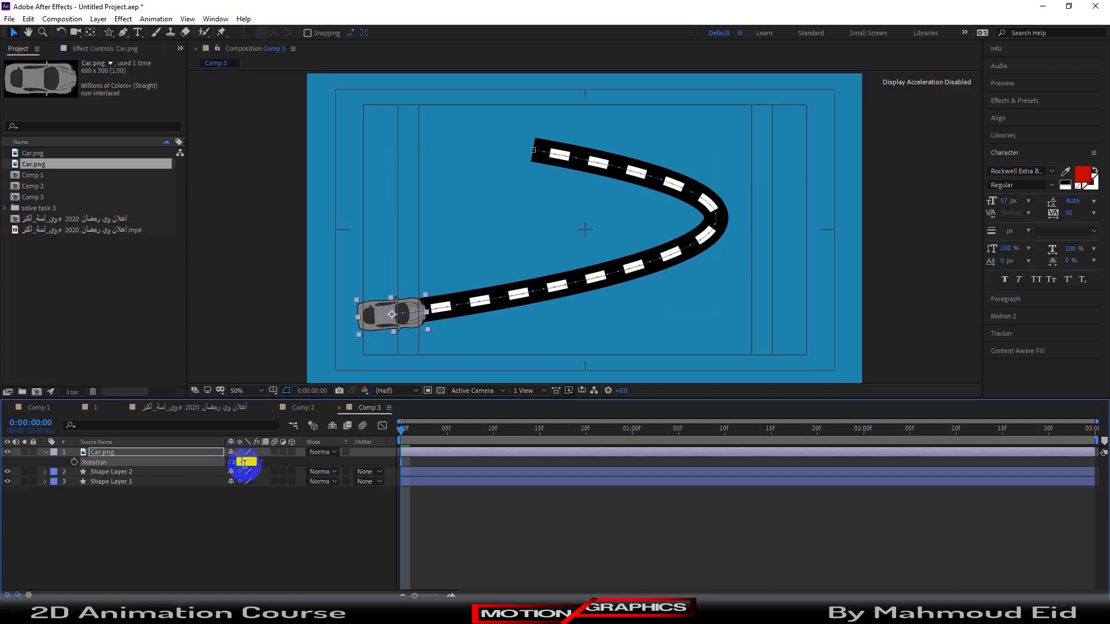
drag(244, 463, 246, 463)
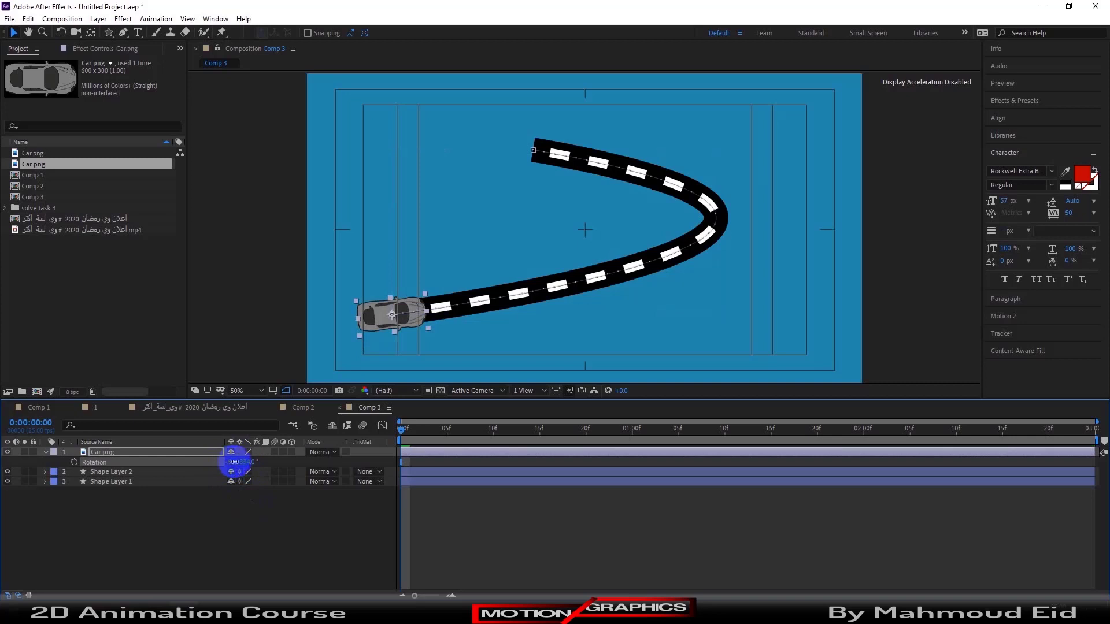
mouse_move(231, 464)
mouse_down()
mouse_move(233, 478)
mouse_move(230, 464)
mouse_up()
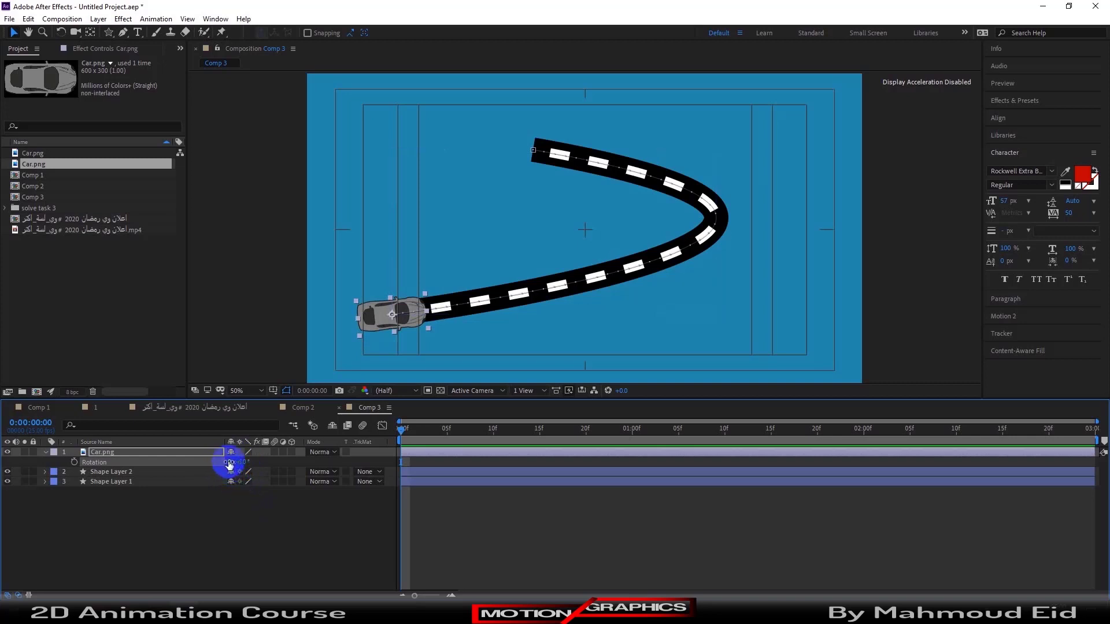
Step: Set Car.png's Auto-Orient to Orient Along Path and preview the car turning with the road
right_click(177, 452)
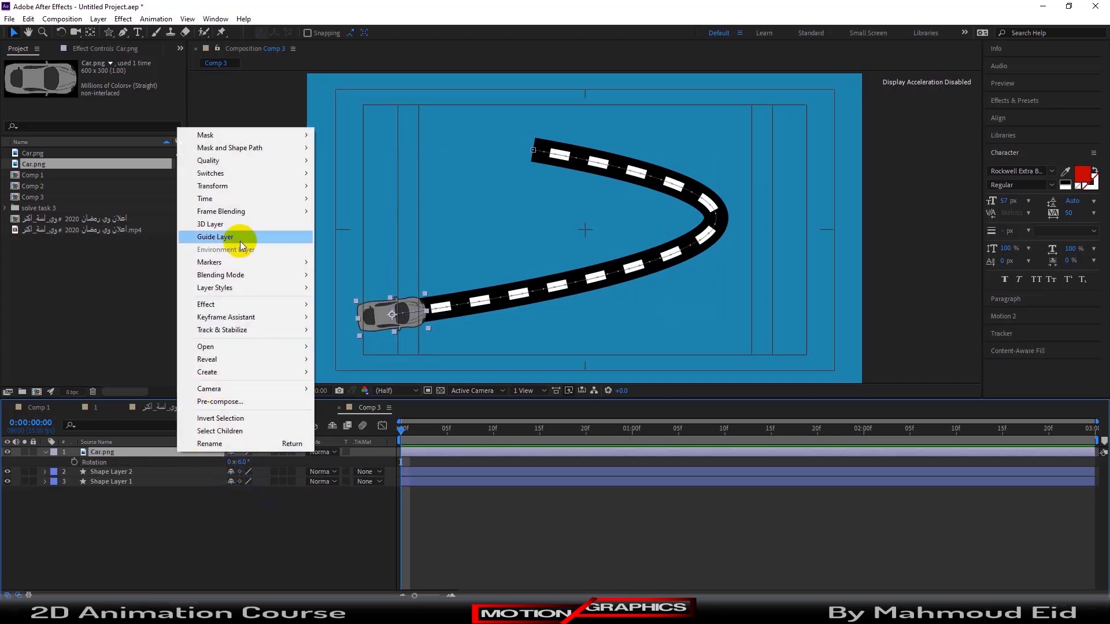
mouse_move(246, 183)
click(343, 380)
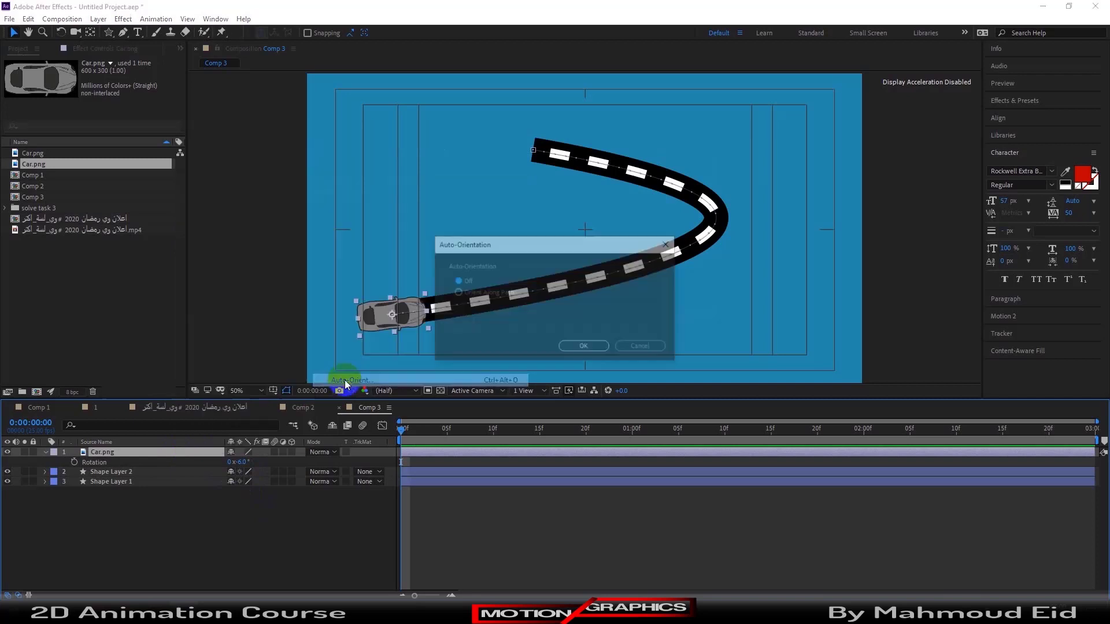
click(494, 290)
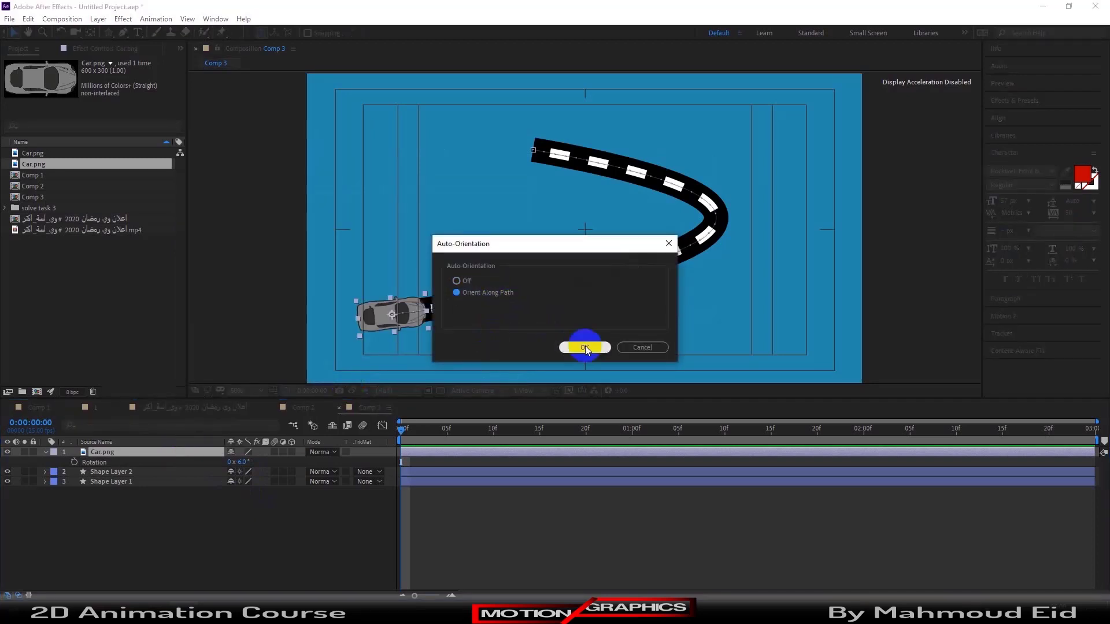
click(585, 346)
click(579, 498)
key(space)
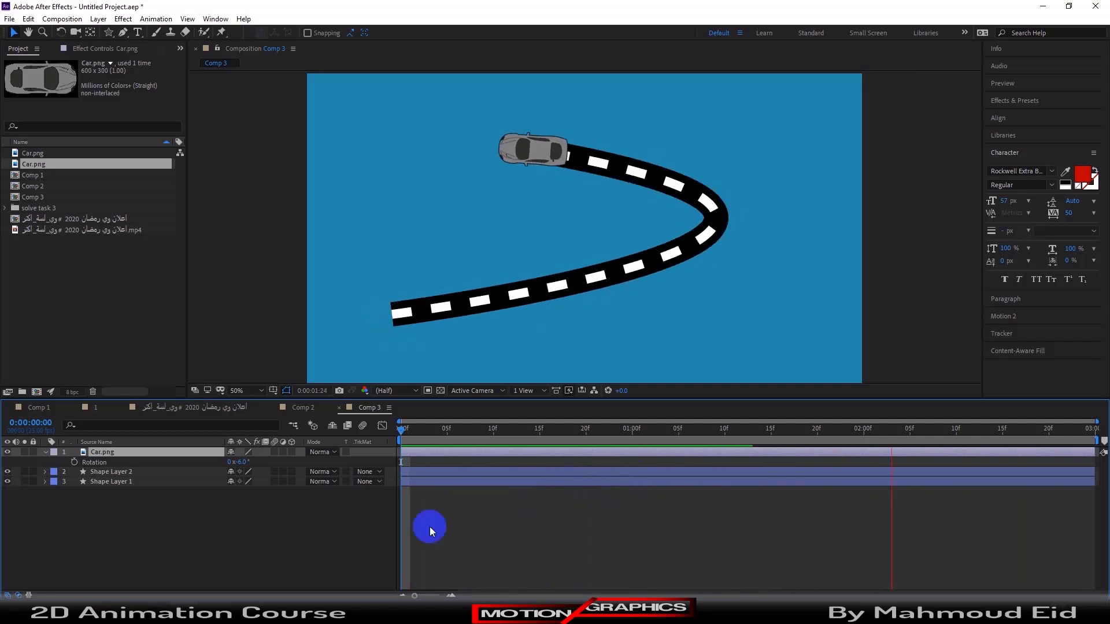
click(132, 454)
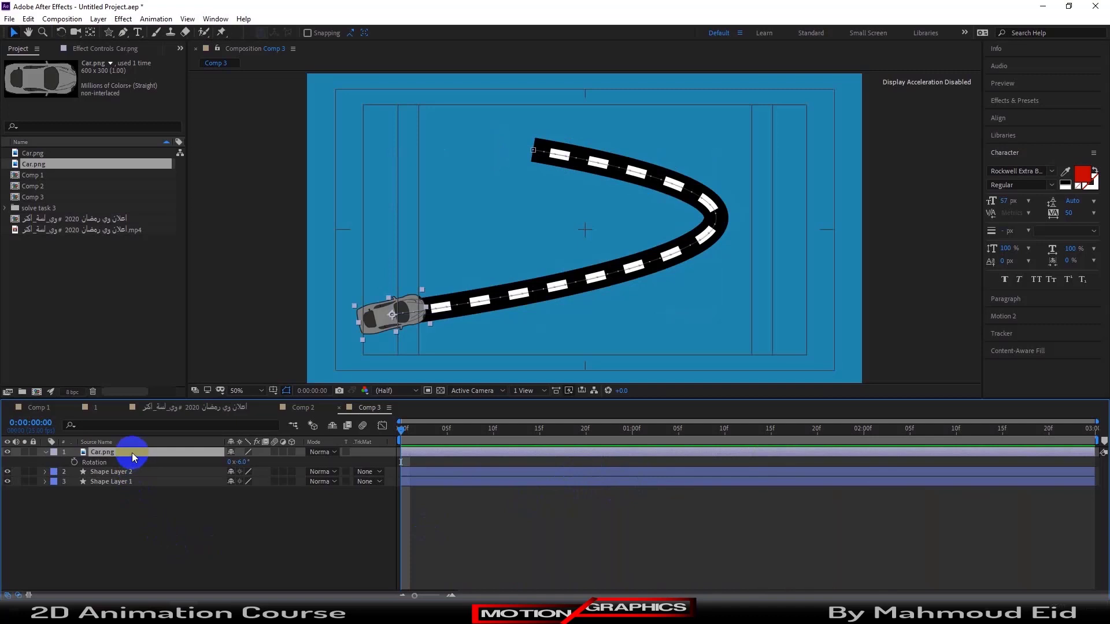
Step: Move the car's final Position keyframe from 2 seconds to about 01:00f and preview
key(p)
drag(864, 464, 695, 473)
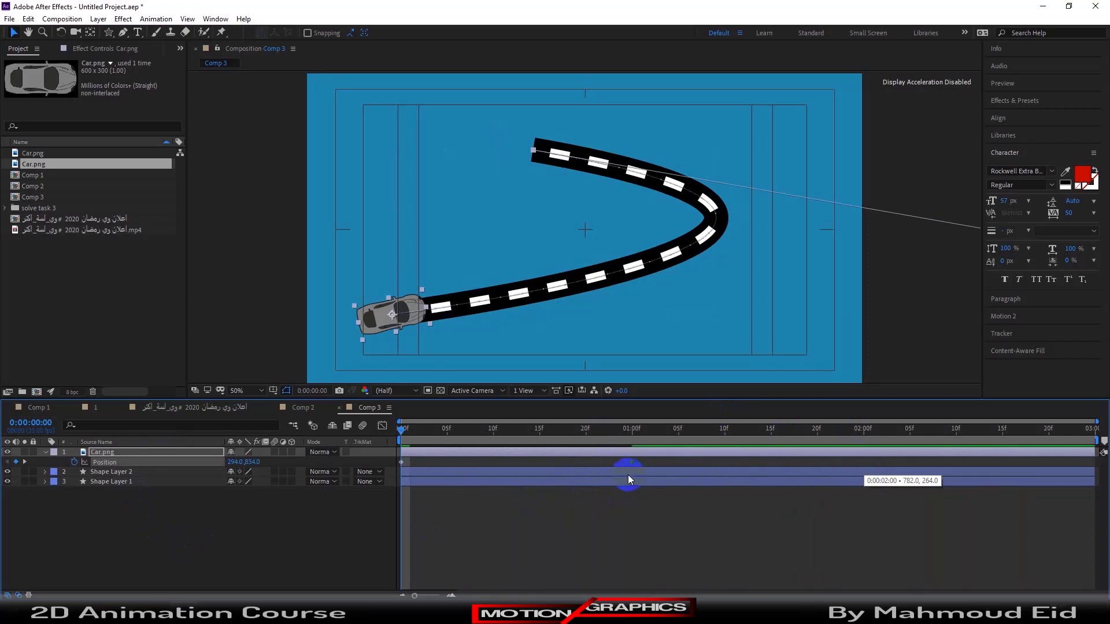
key(space)
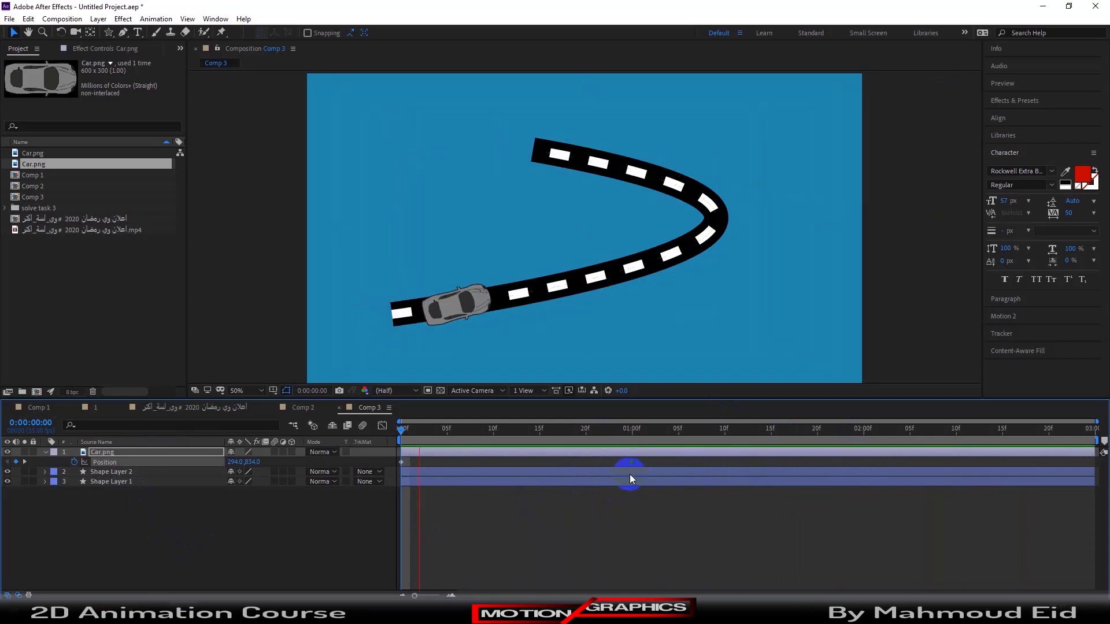
key(space)
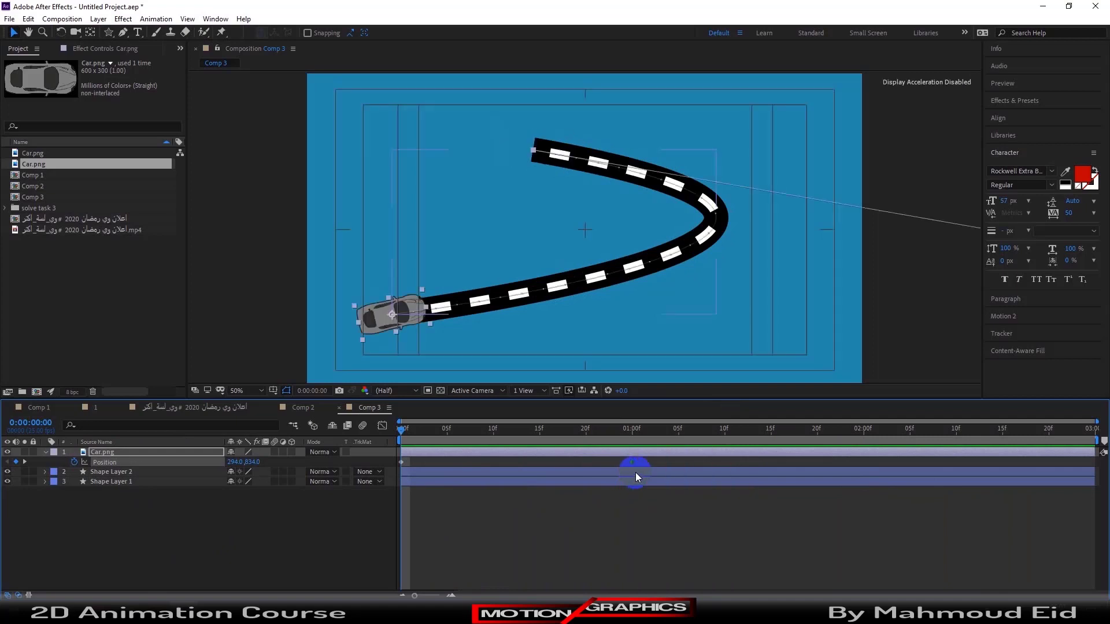
mouse_move(646, 460)
mouse_down()
mouse_move(408, 491)
mouse_move(389, 476)
mouse_up()
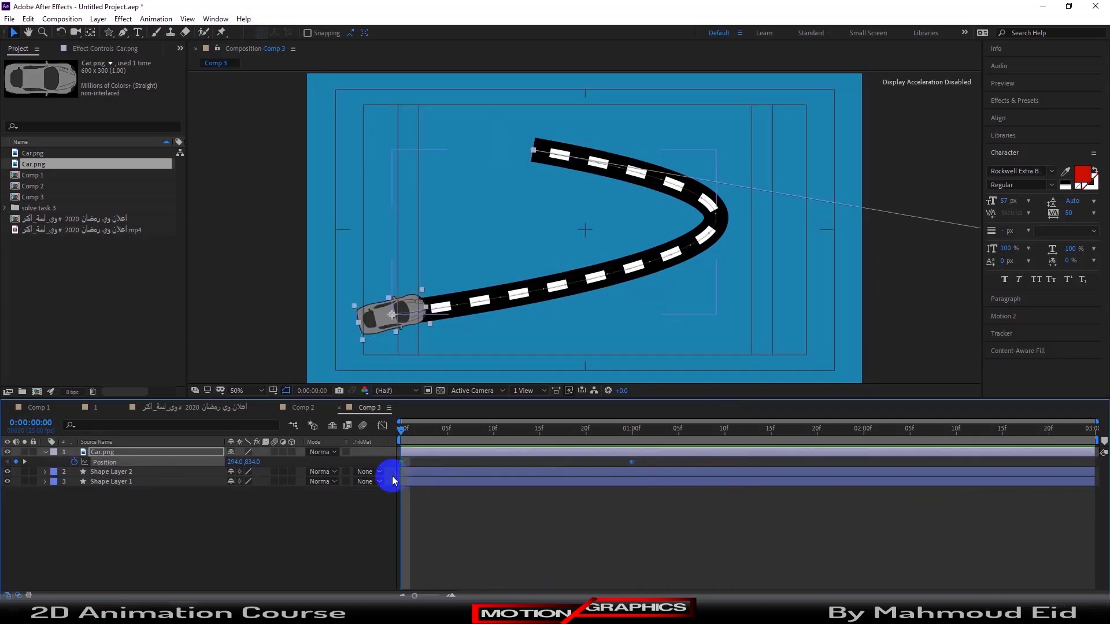
click(647, 463)
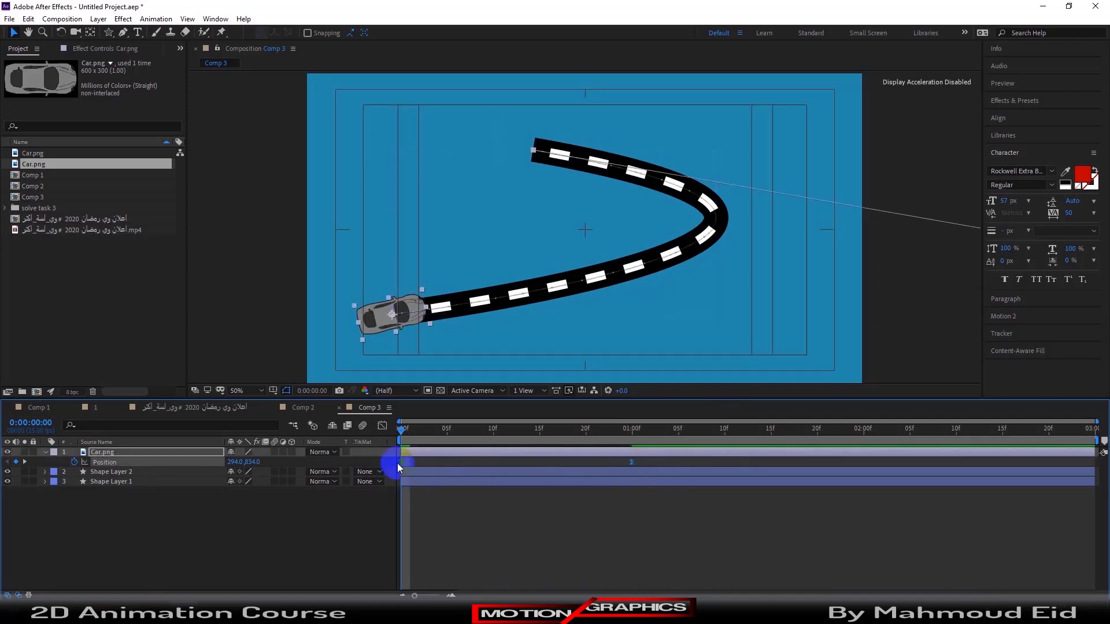
key(space)
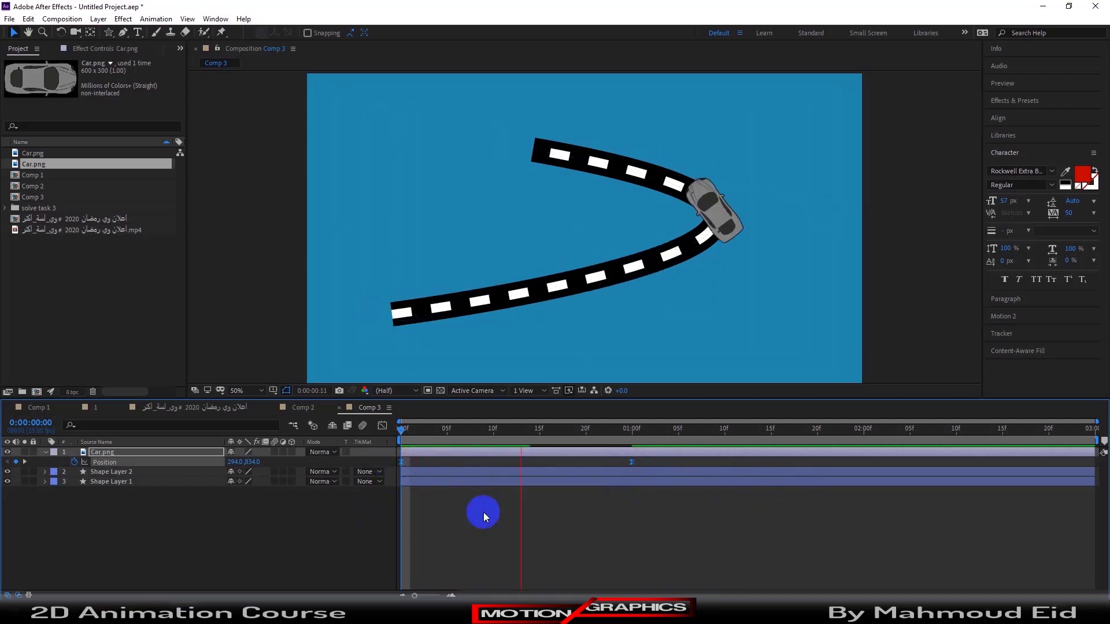
key(space)
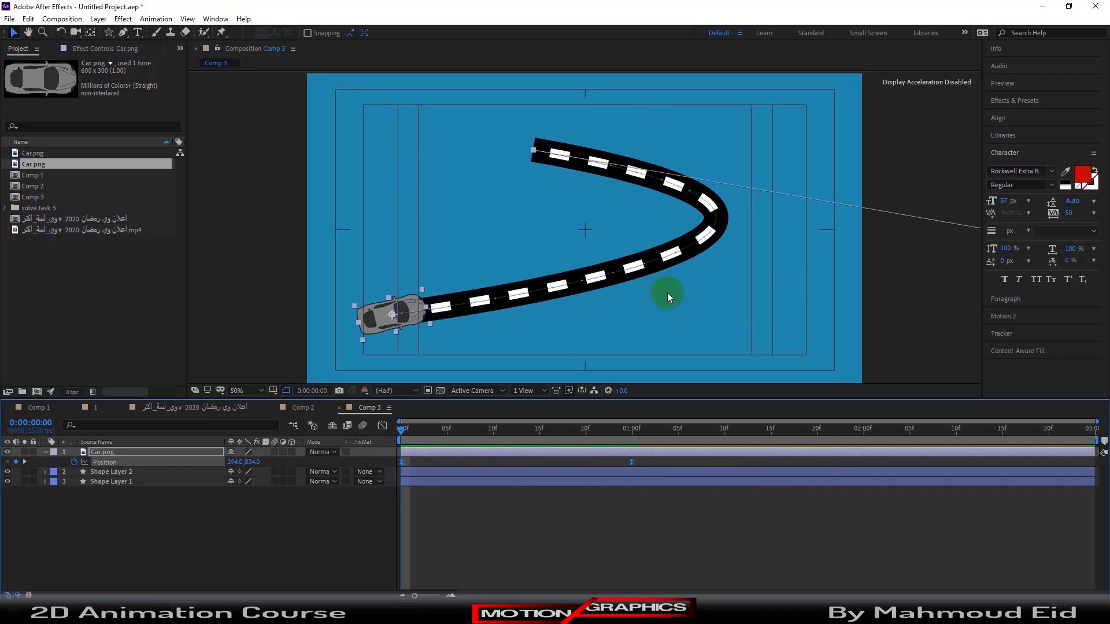
click(72, 233)
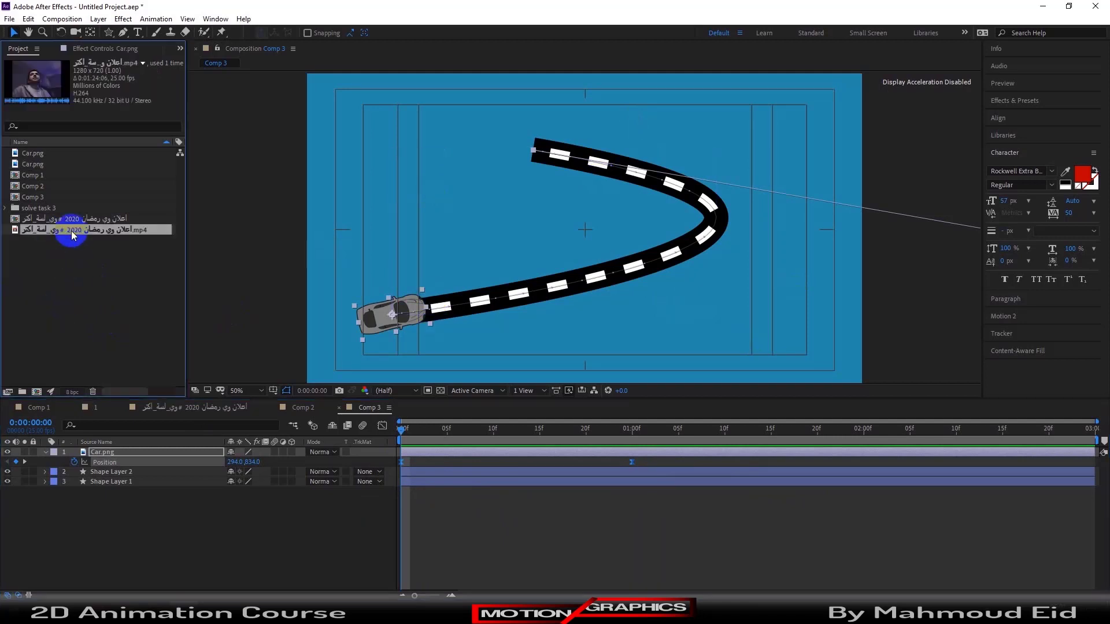
double_click(72, 233)
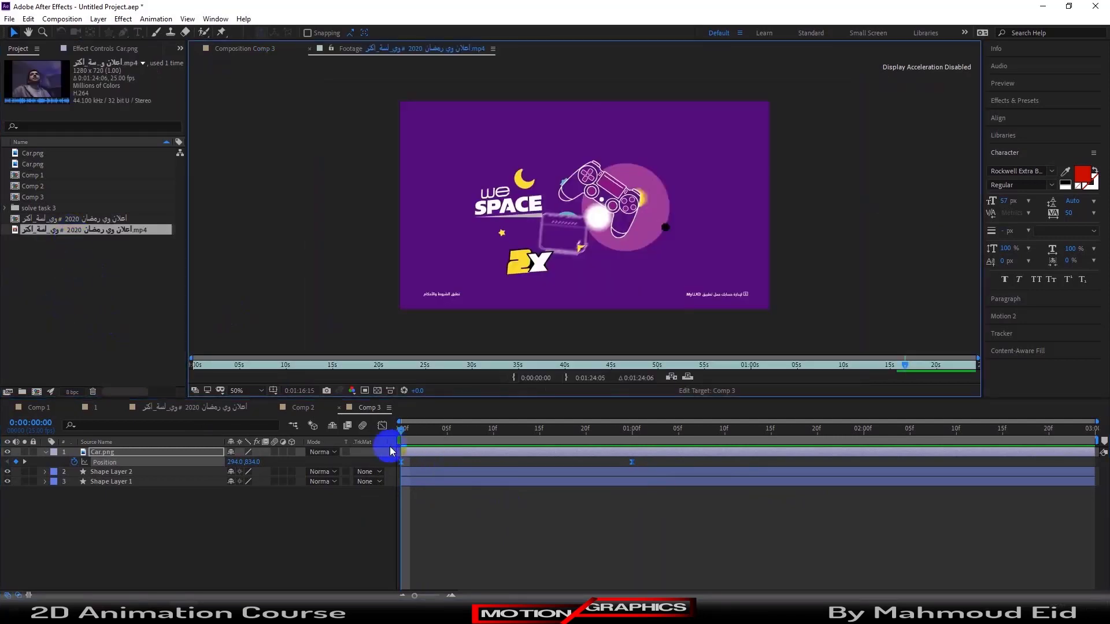
drag(404, 428, 444, 431)
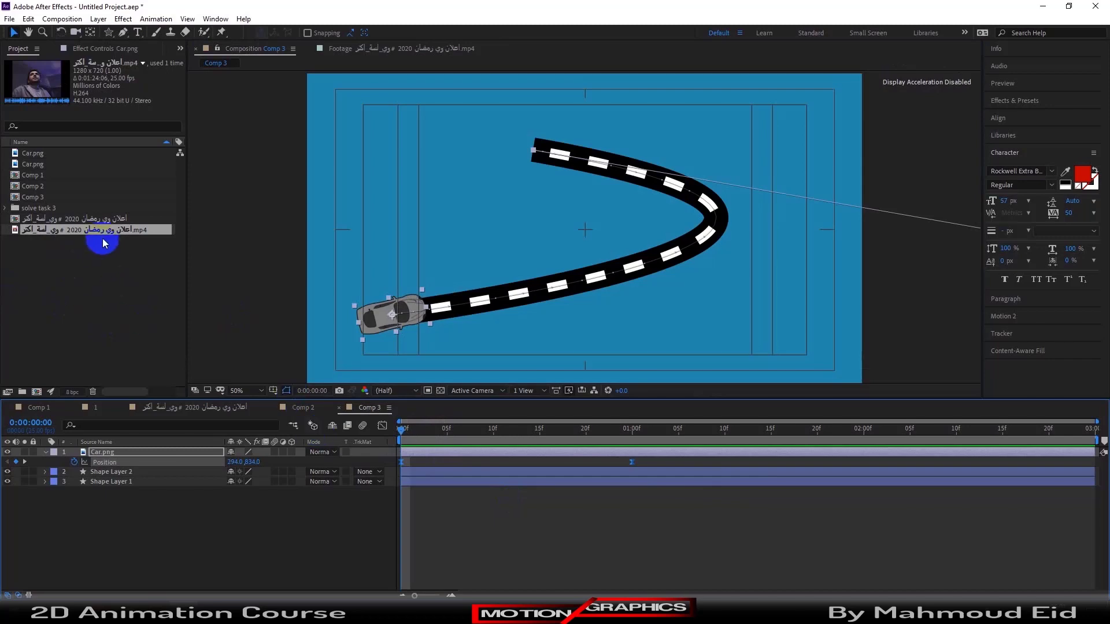
double_click(103, 231)
drag(293, 367, 916, 369)
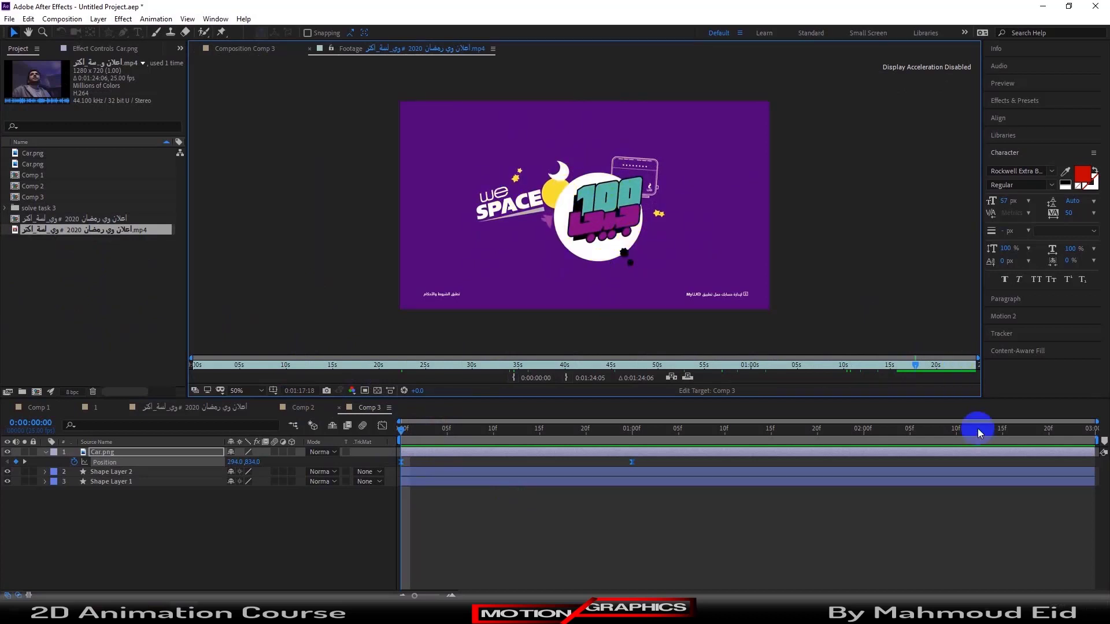
drag(914, 364, 922, 368)
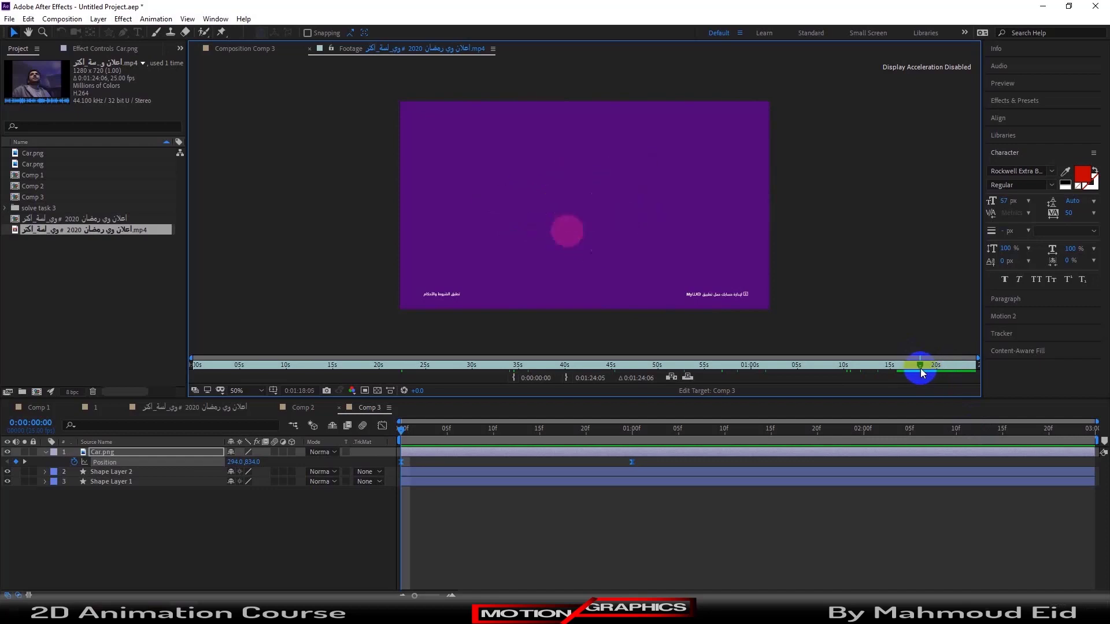
drag(922, 369, 886, 369)
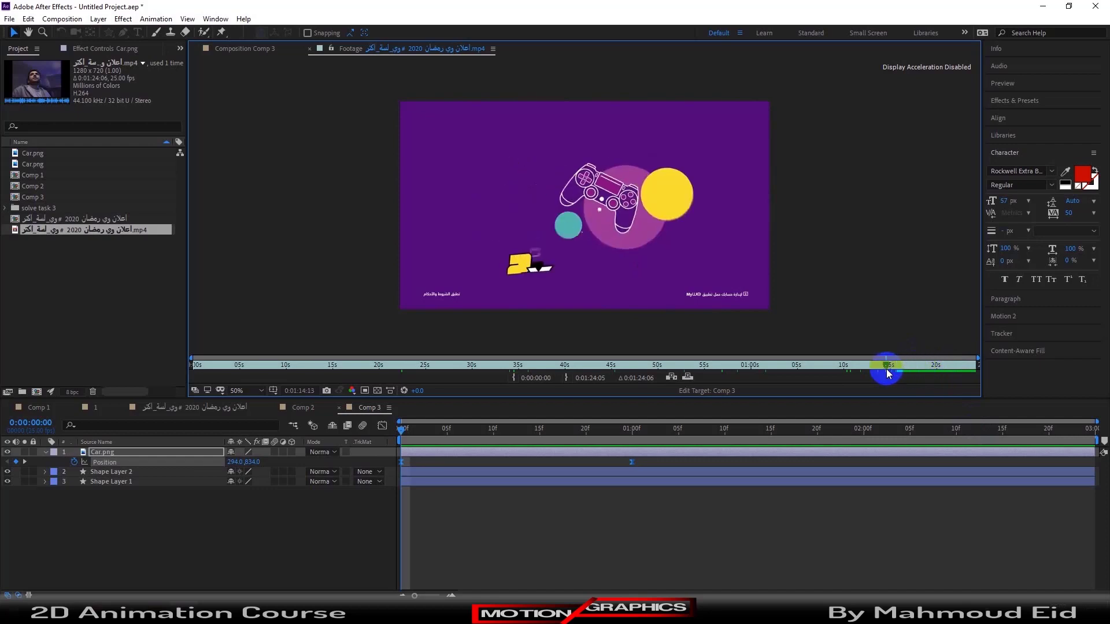
Step: Create Comp 4 at 1920×1080, 25 fps, 3 seconds long, with a black background
click(69, 279)
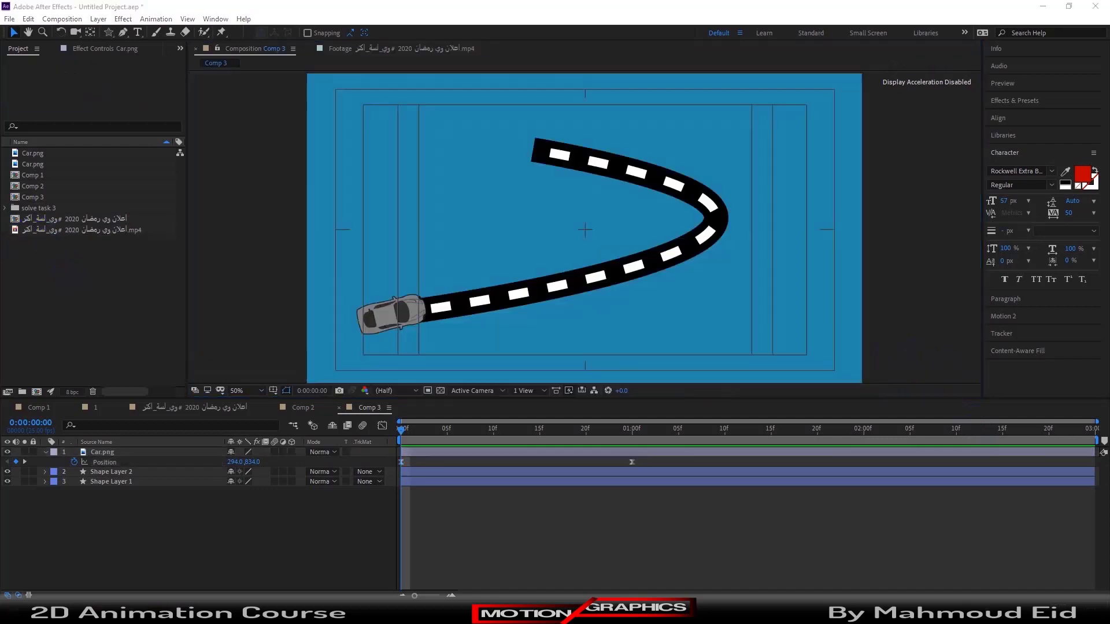
right_click(80, 293)
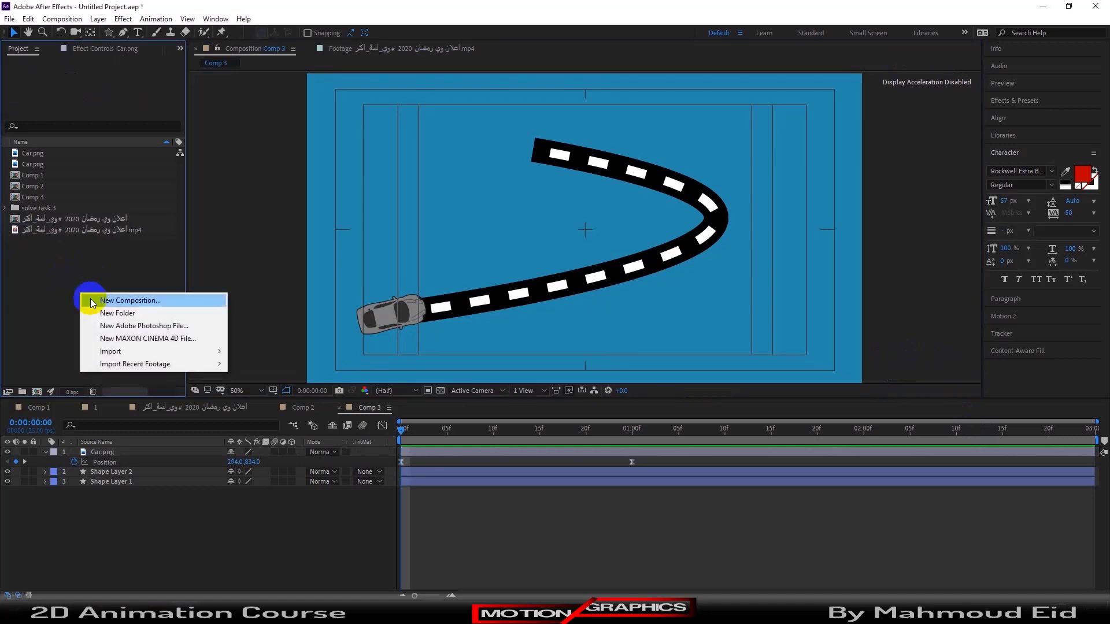
click(121, 300)
click(641, 442)
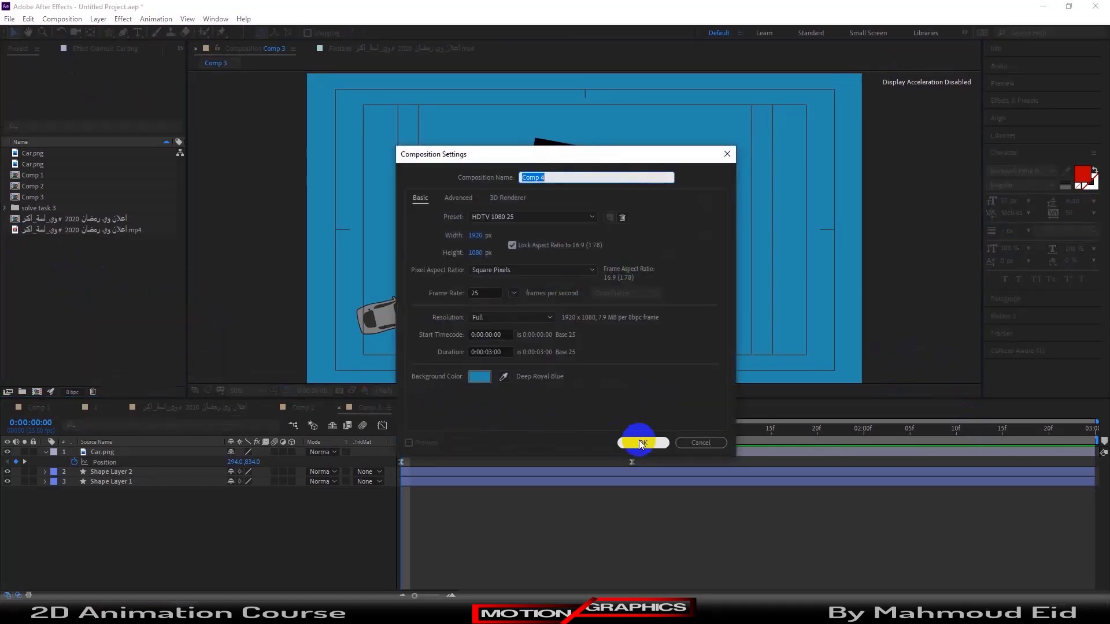
click(490, 373)
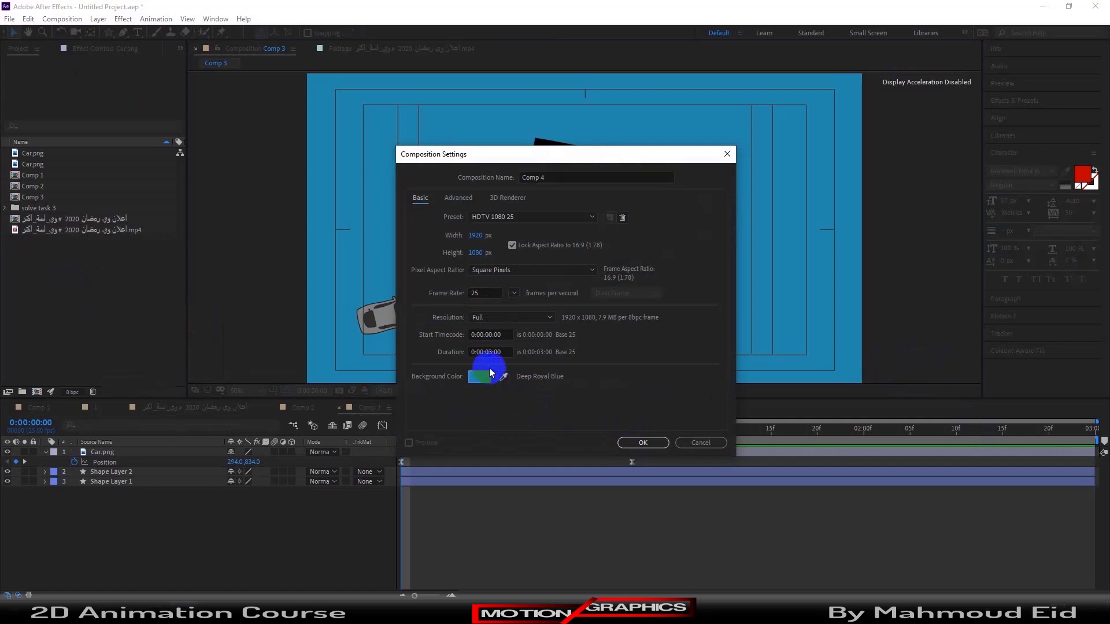
click(779, 558)
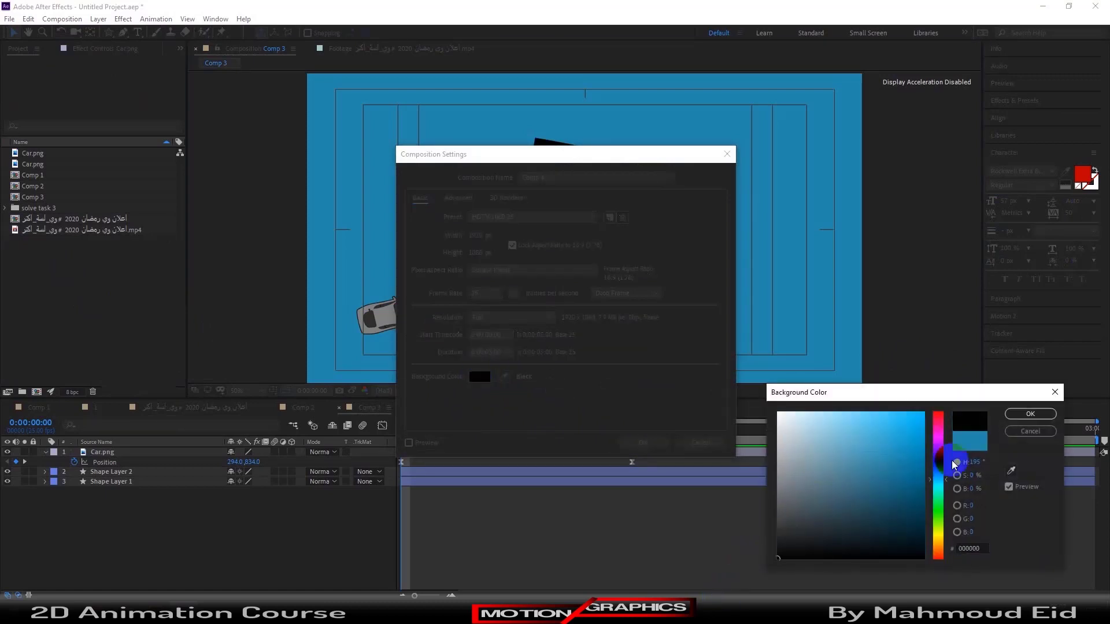
click(1016, 416)
click(657, 443)
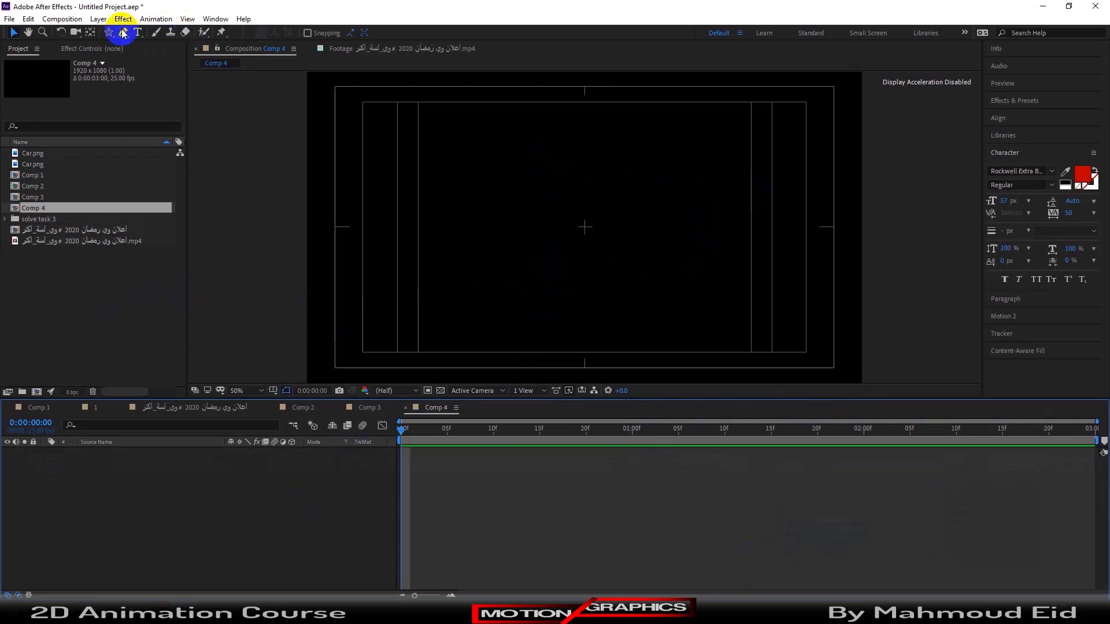
click(60, 20)
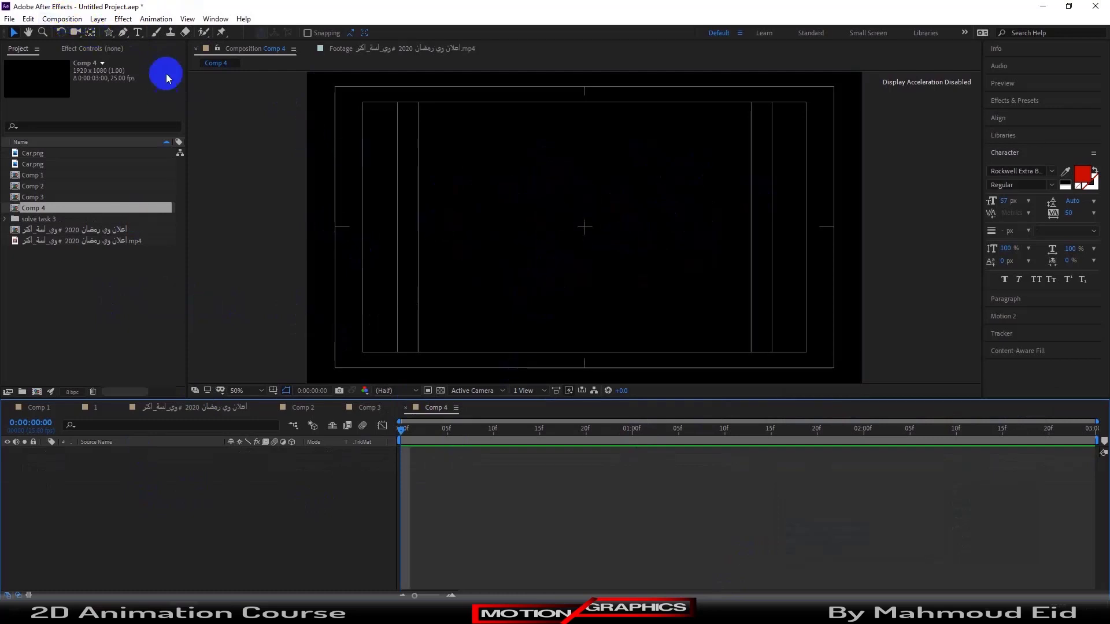
Step: Draw the curved speech-mark path with the Pen and give it a red 26 px stroke
click(123, 32)
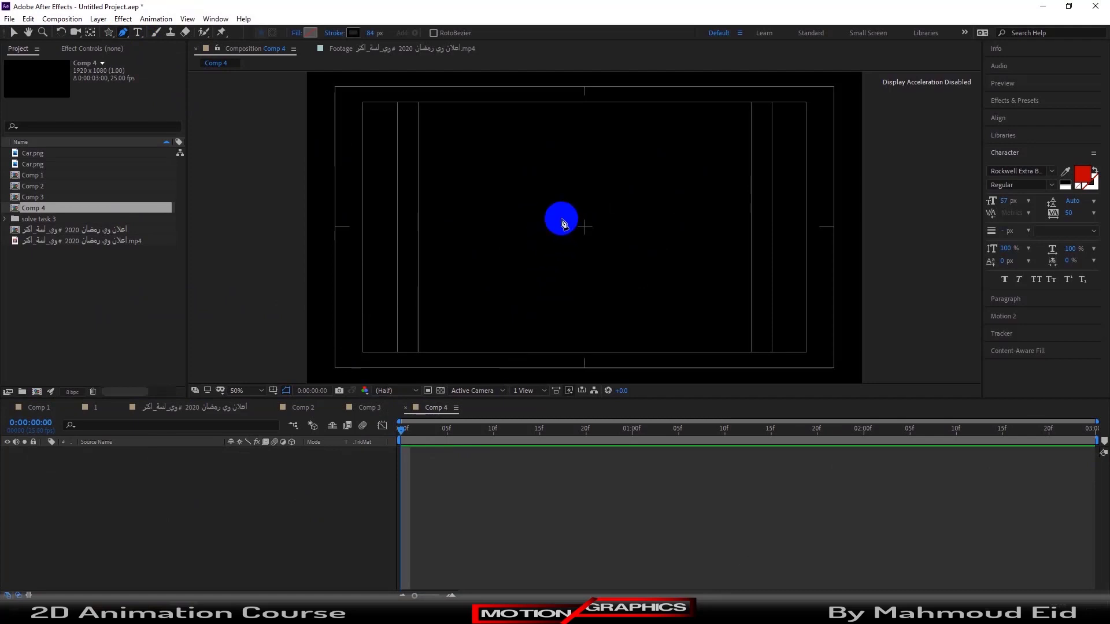
click(503, 242)
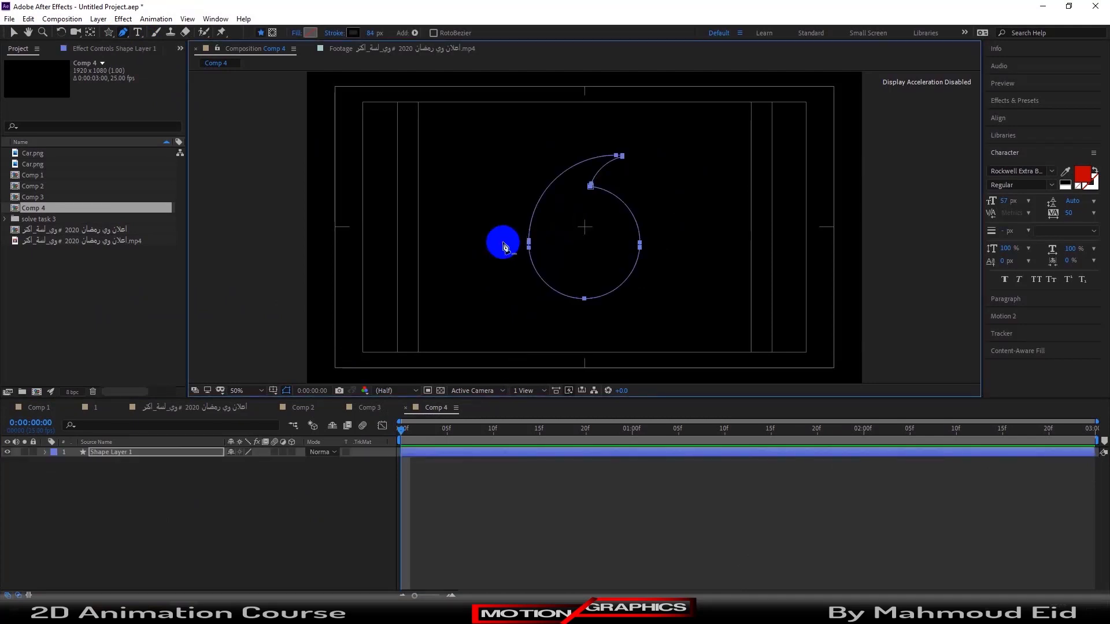
click(354, 33)
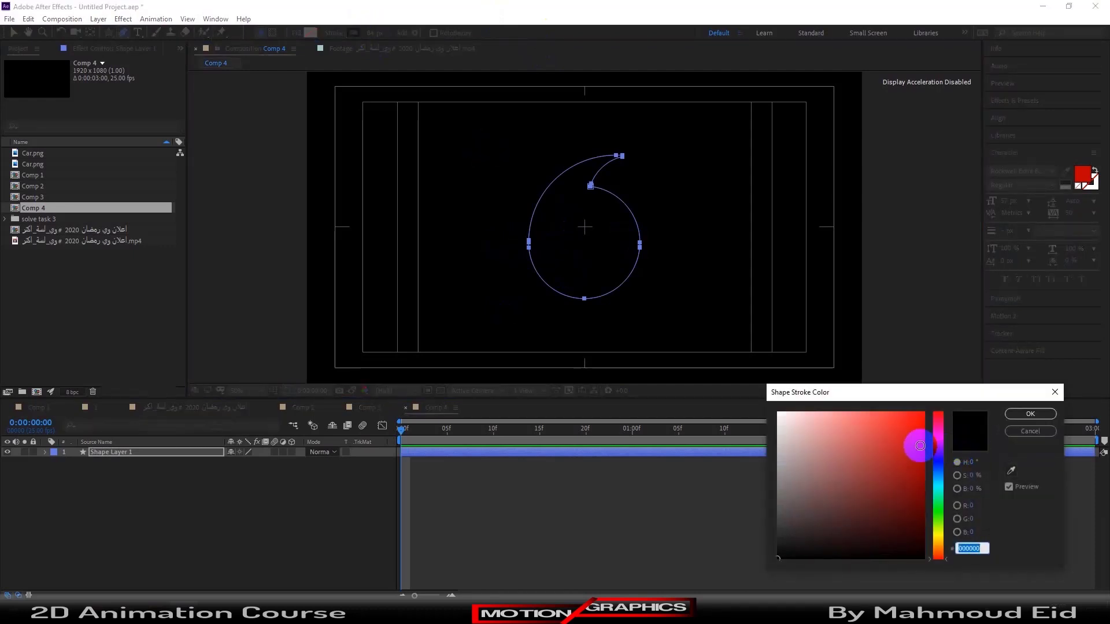
click(927, 440)
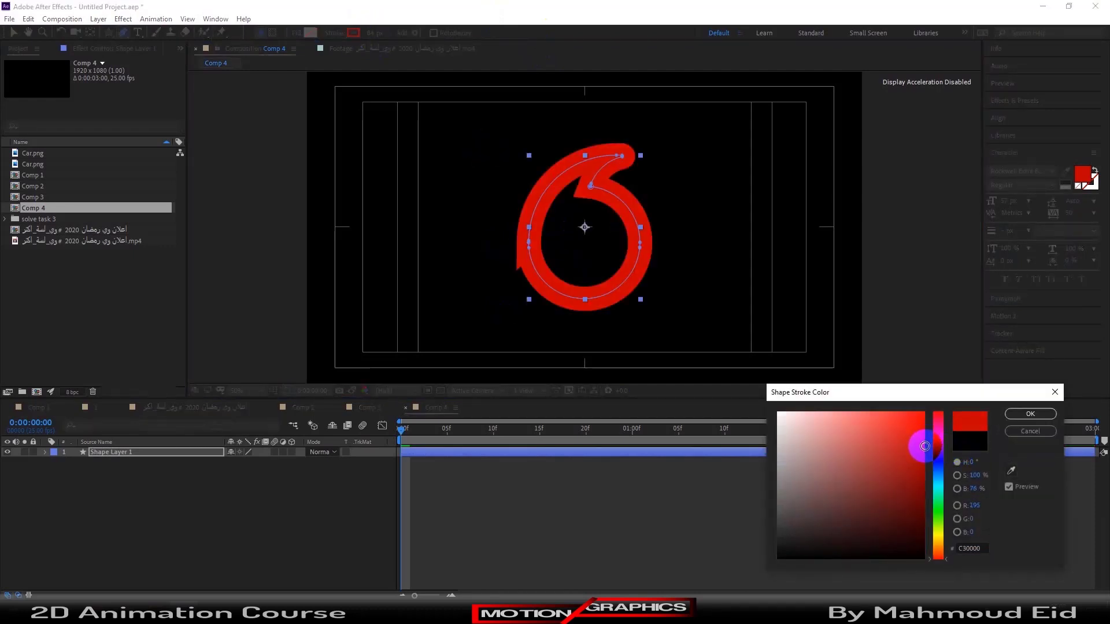
click(1031, 414)
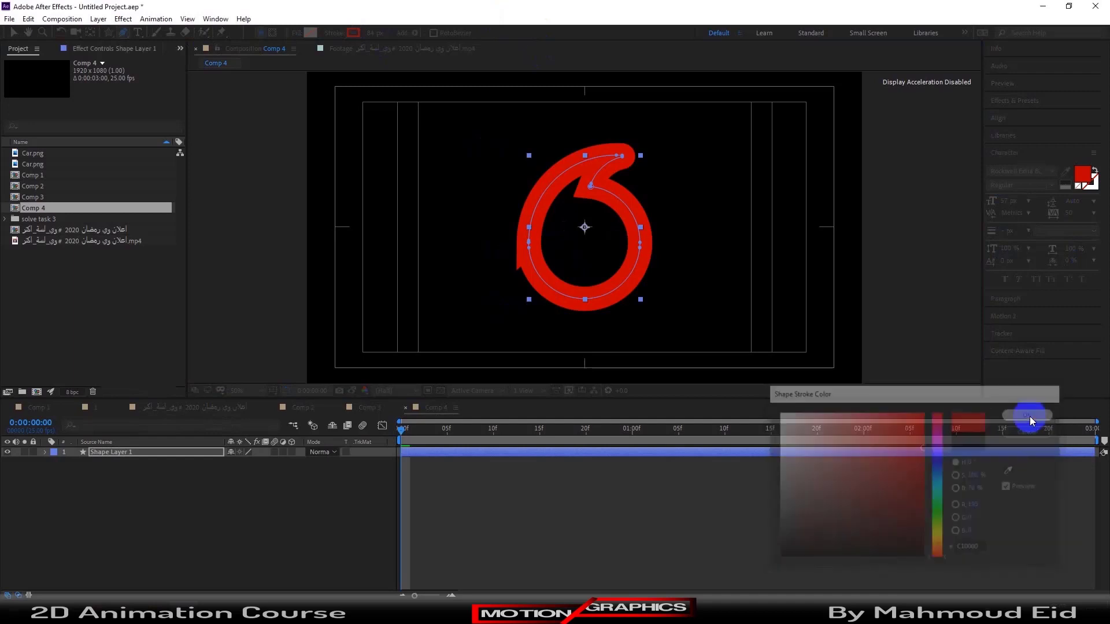
drag(373, 34, 319, 28)
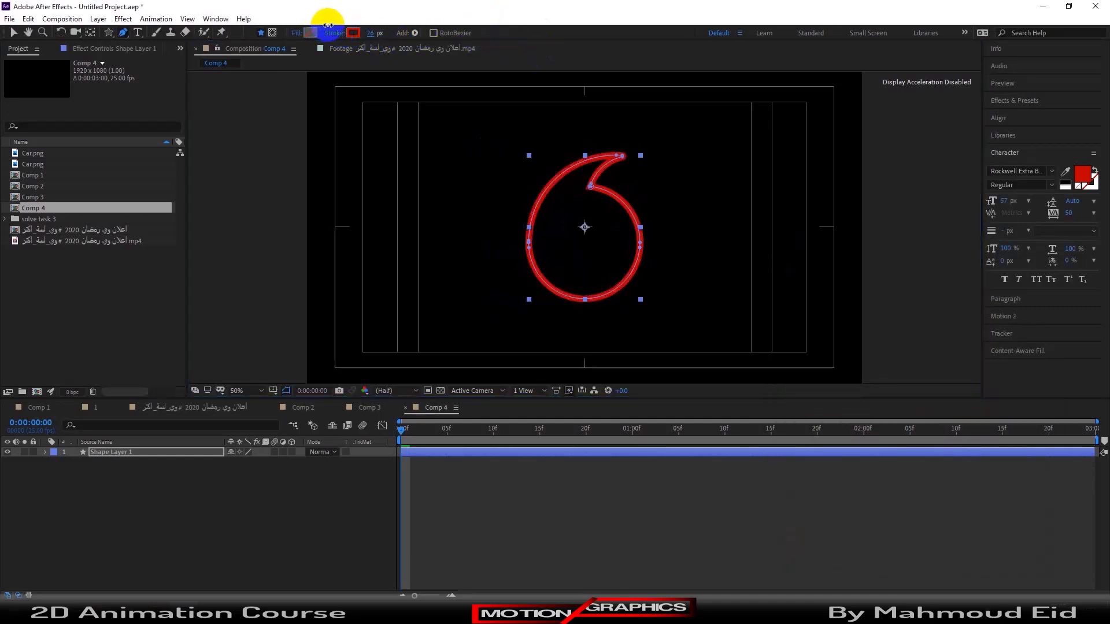
drag(319, 27, 327, 26)
Step: Expand Shape Layer 1 down to Path 1 and zoom in on the hook tip
click(13, 33)
click(365, 173)
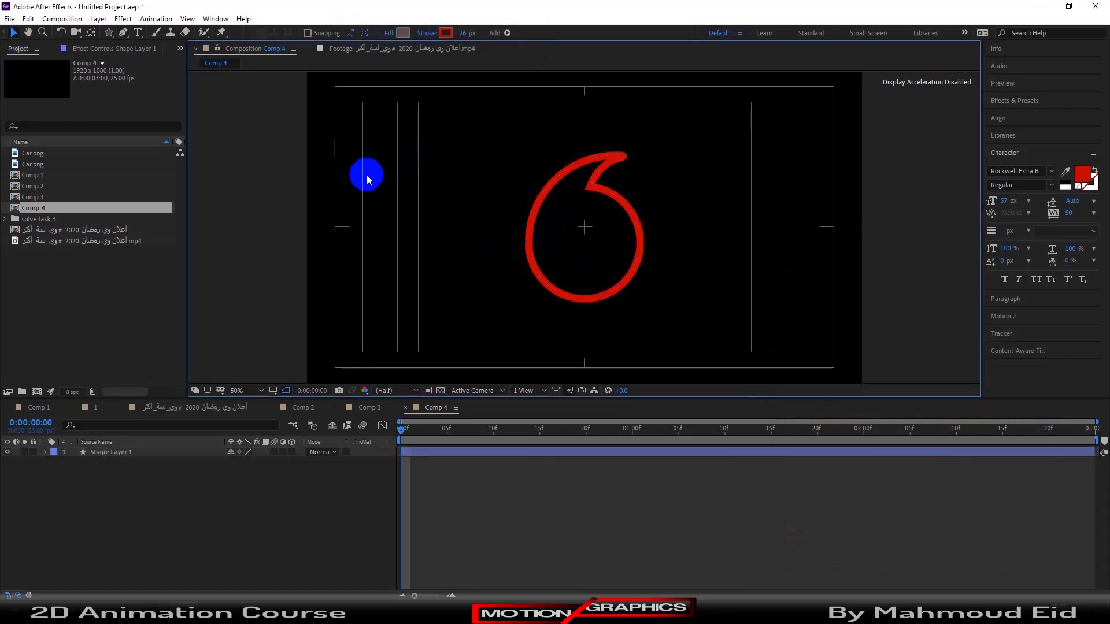
click(572, 214)
click(260, 426)
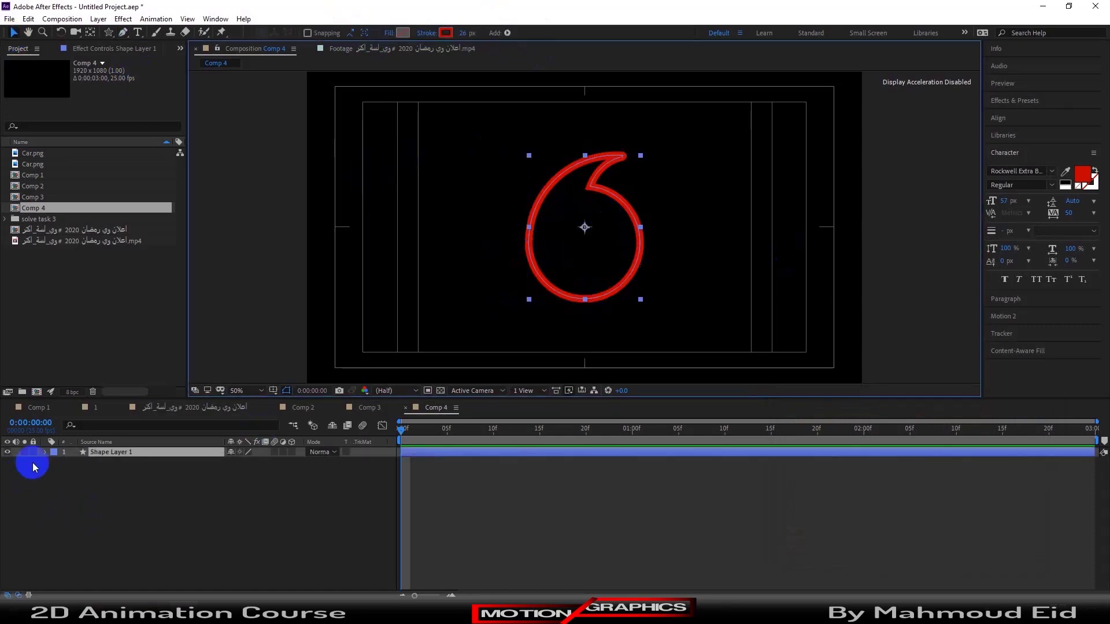
click(46, 453)
click(55, 463)
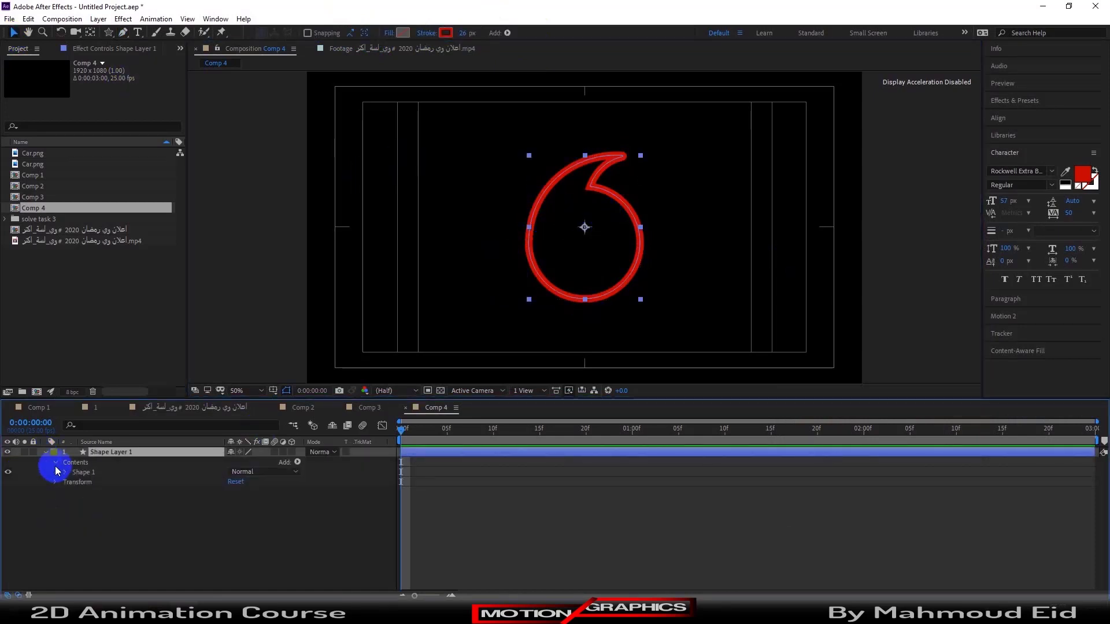
click(67, 472)
click(92, 482)
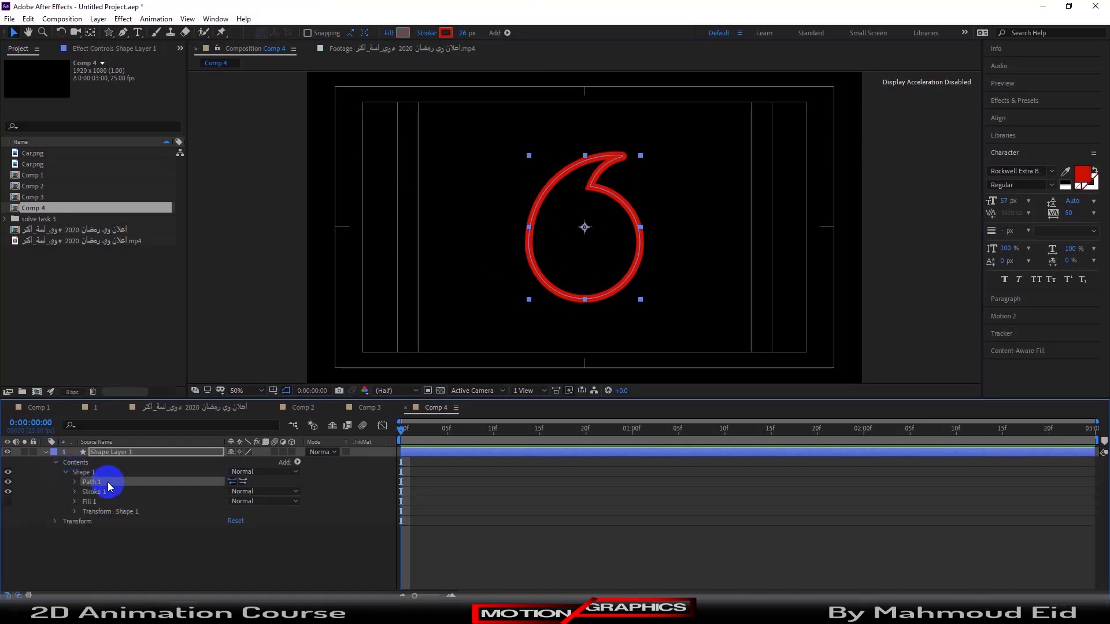
key(period)
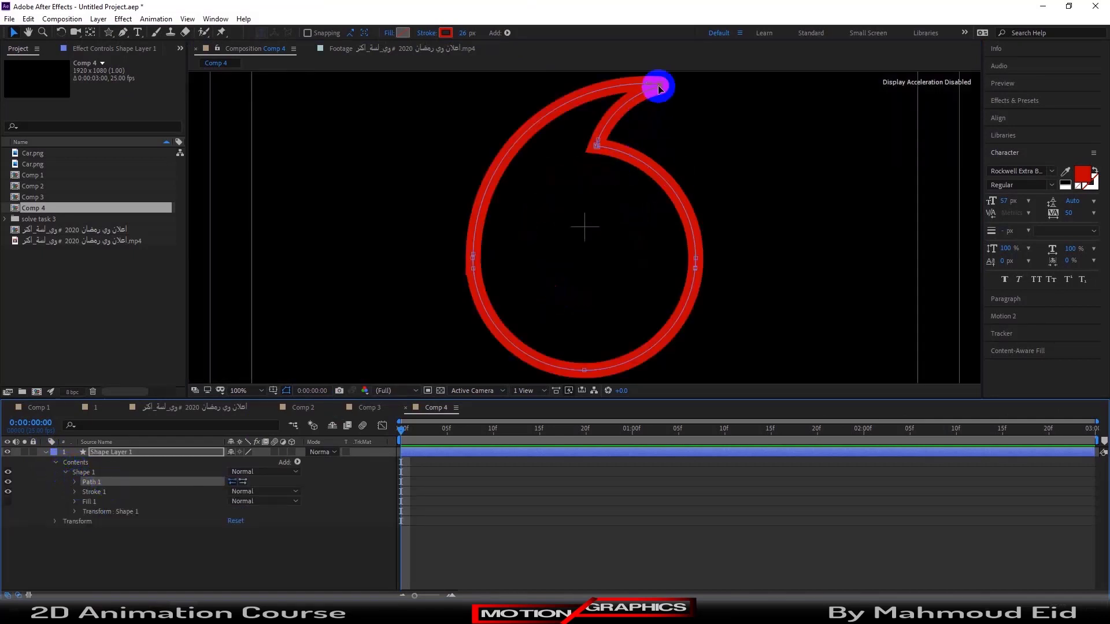
key(period)
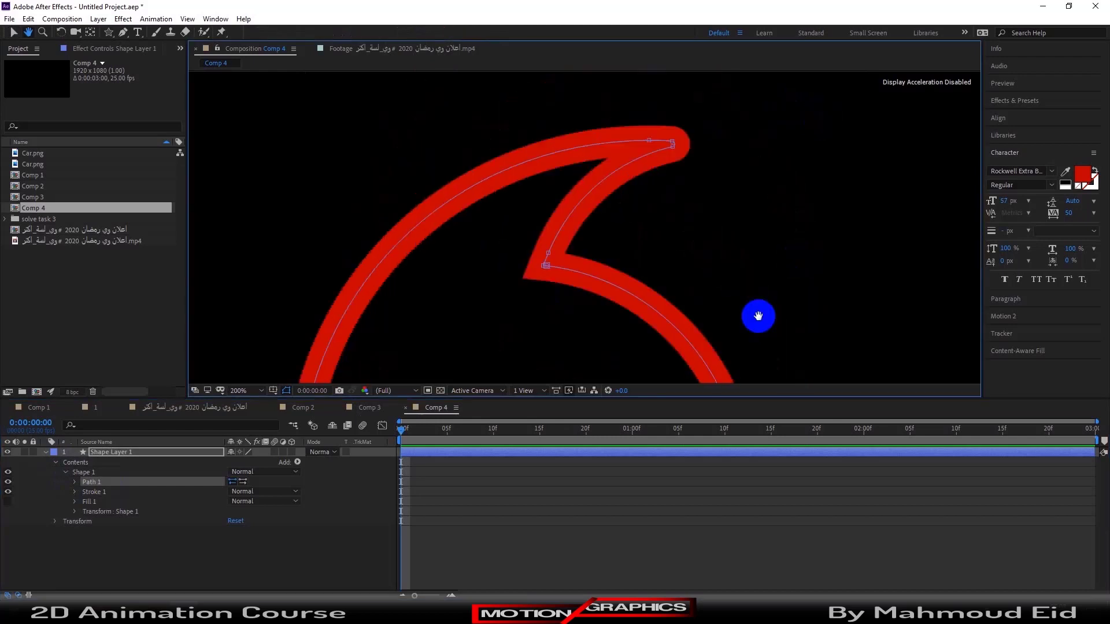
Step: Set the hook tip as the path's first vertex, then zoom back out to the whole shape
right_click(672, 144)
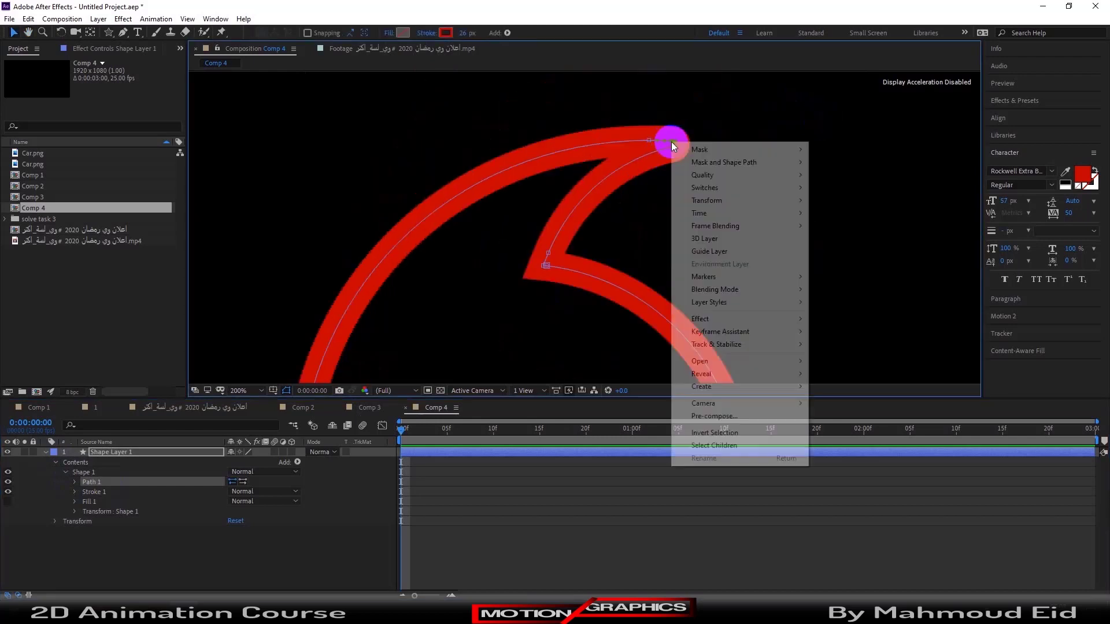
mouse_move(714, 165)
click(855, 193)
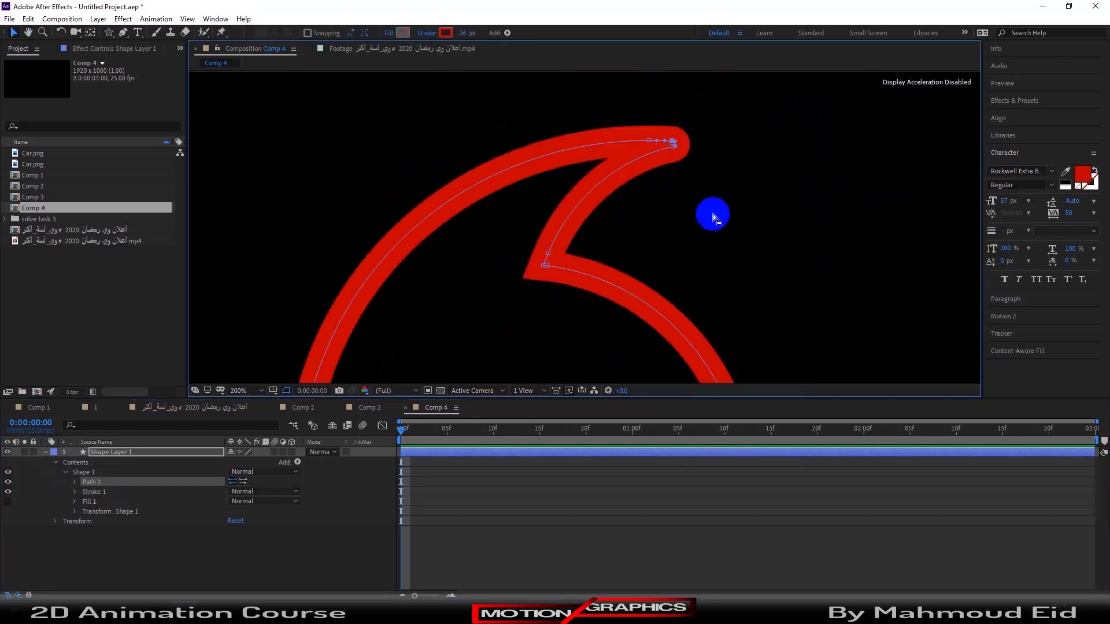
key(comma)
key(comma)
key(h)
key(v)
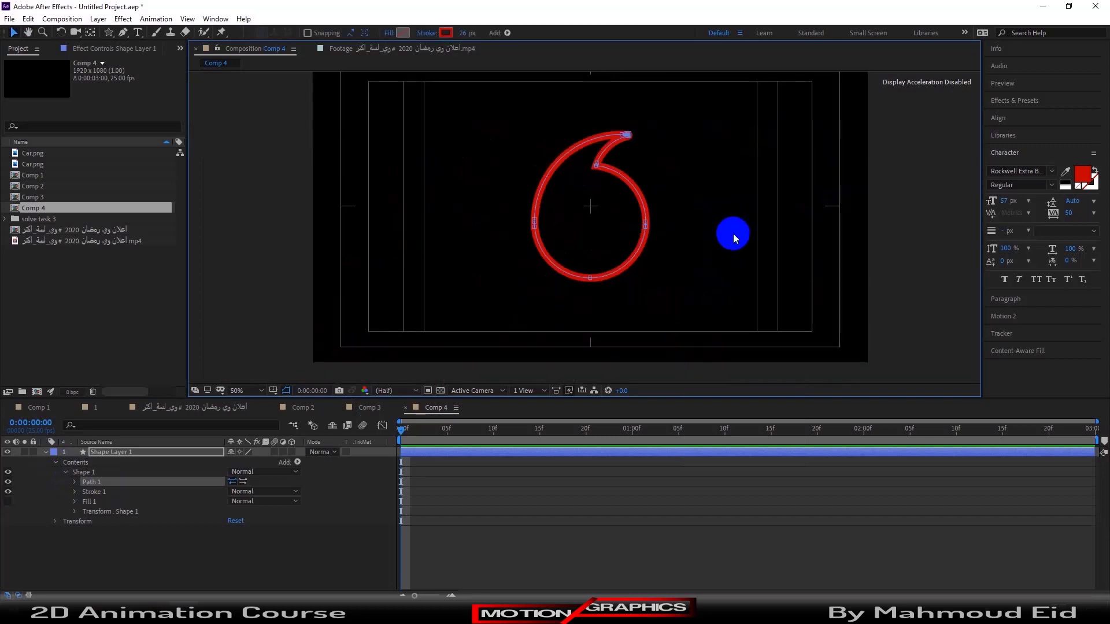
click(82, 472)
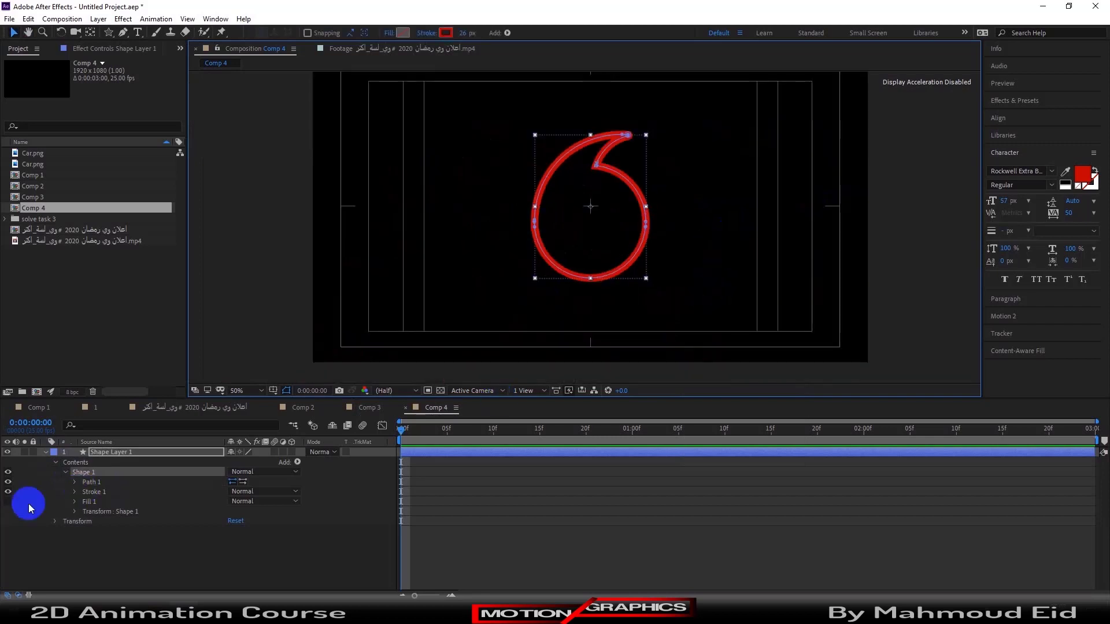
click(75, 483)
key(F2)
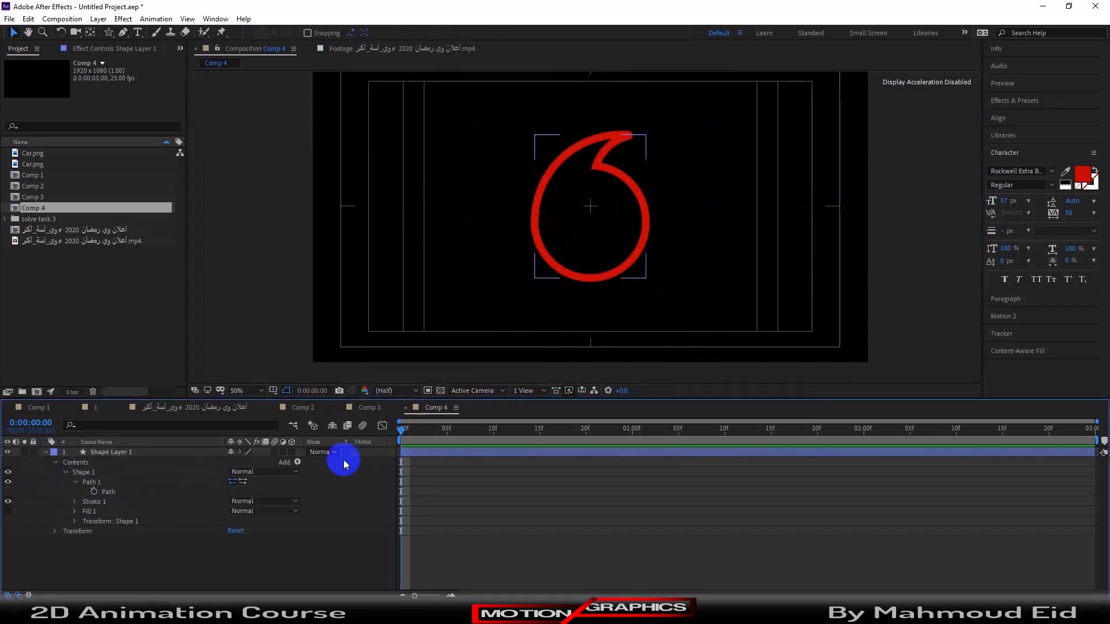
Step: Add Trim Paths to the shape and expand its Start, End and Offset properties
click(297, 462)
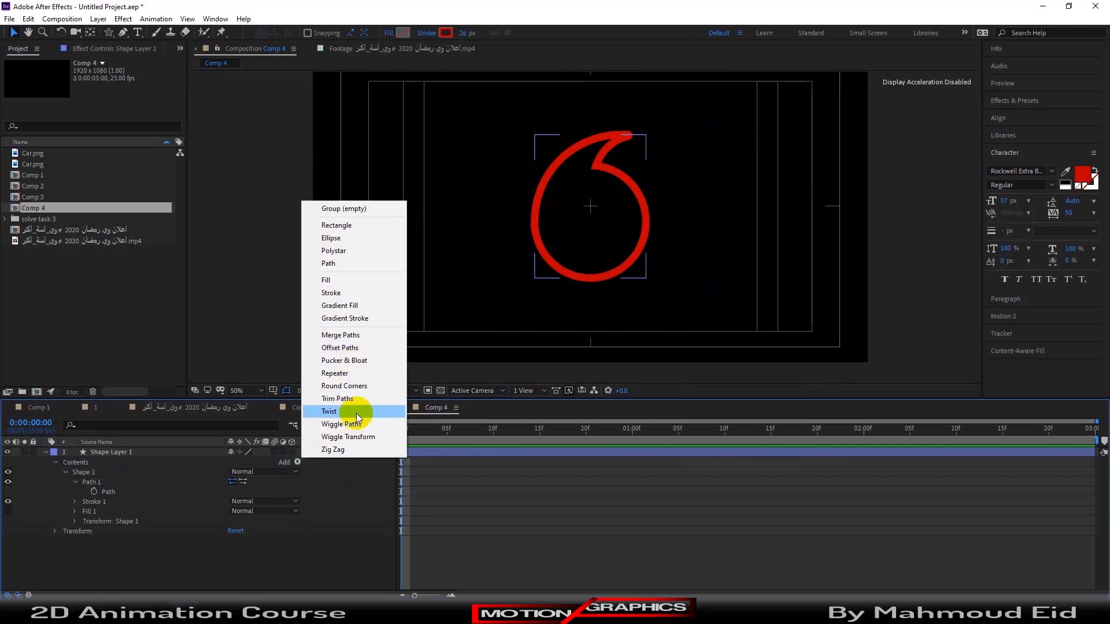
click(351, 399)
click(64, 531)
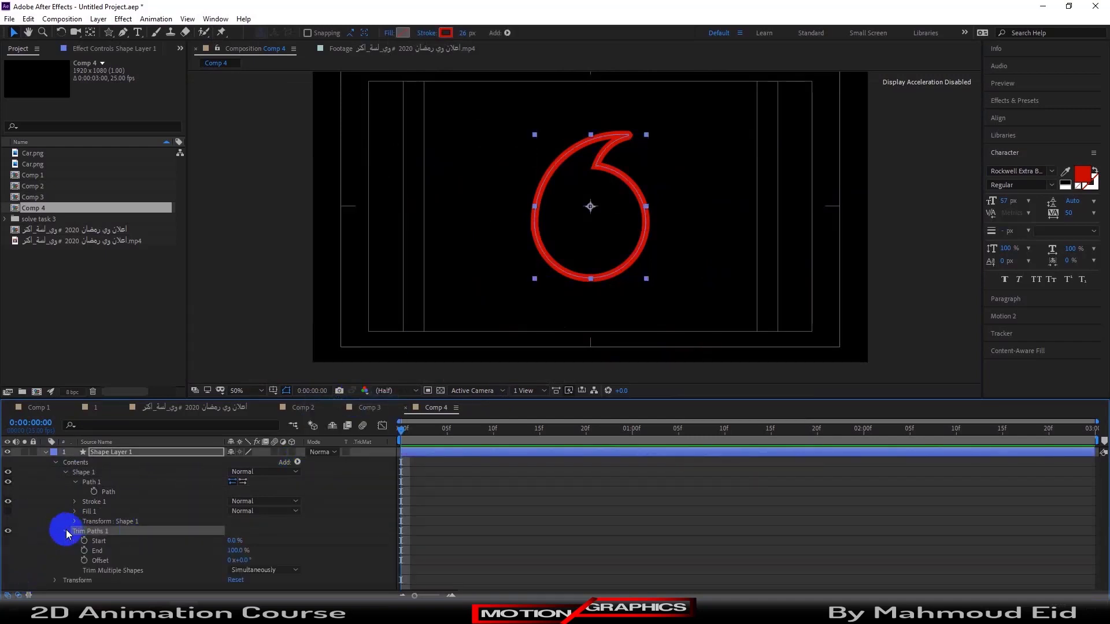
mouse_move(231, 540)
mouse_down()
mouse_move(255, 536)
mouse_move(215, 532)
mouse_up()
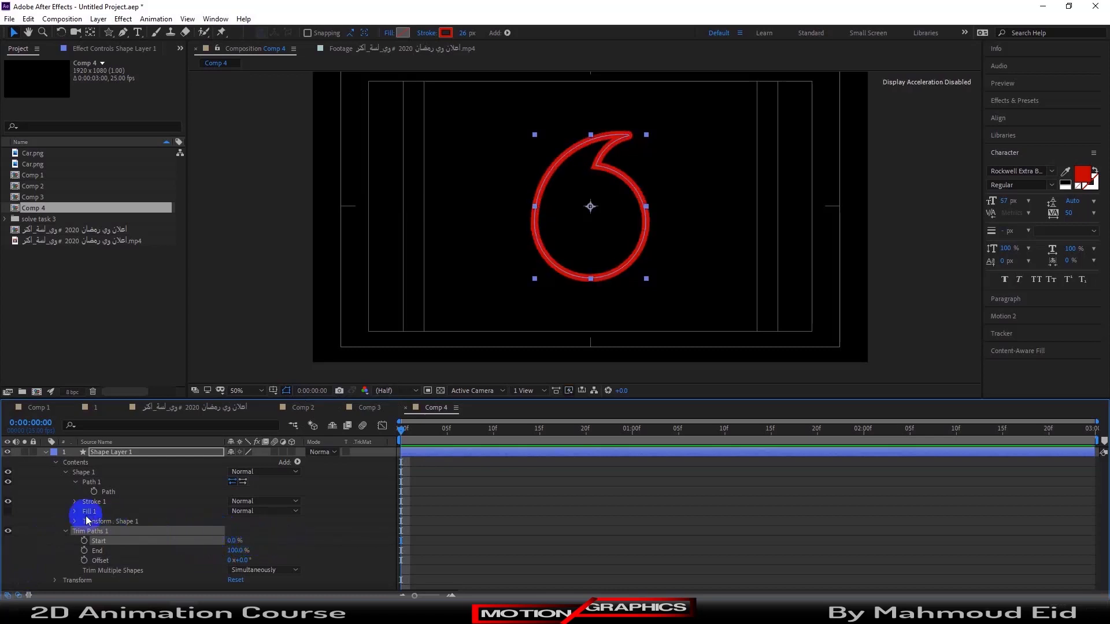
Step: Set Stroke 1's Line Cap to Round Cap and Line Join to Round Join
click(75, 501)
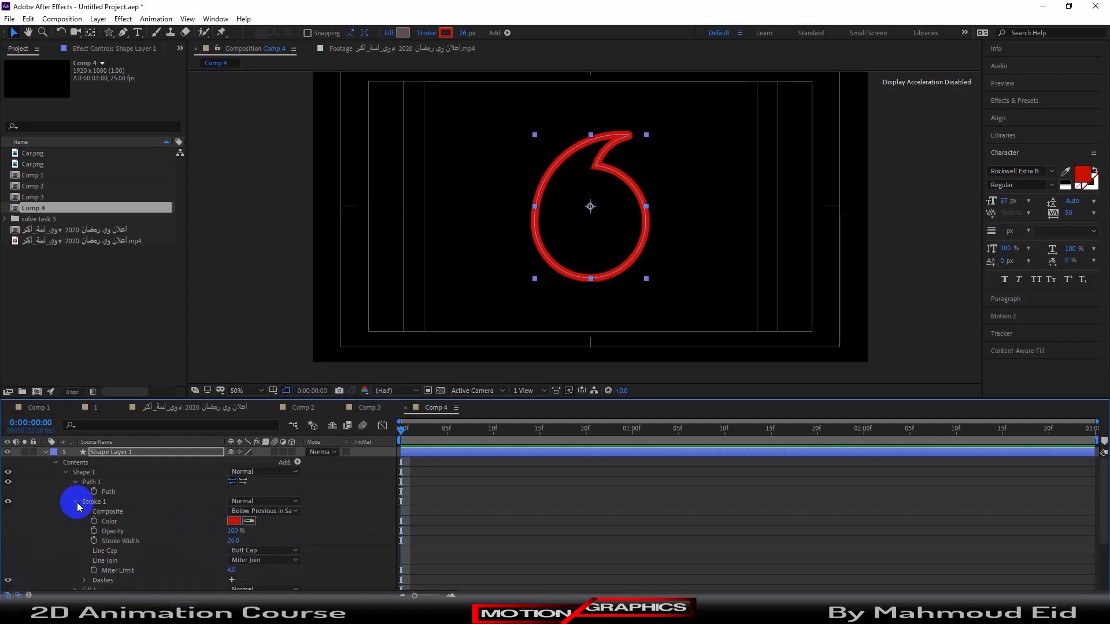
click(263, 549)
click(270, 563)
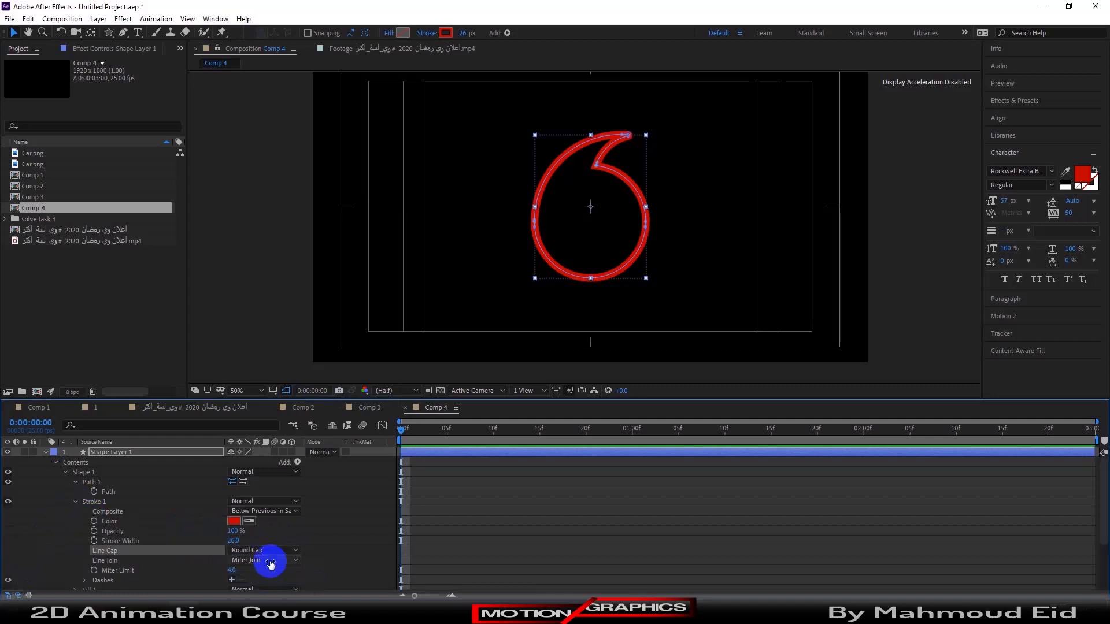
click(270, 562)
click(262, 535)
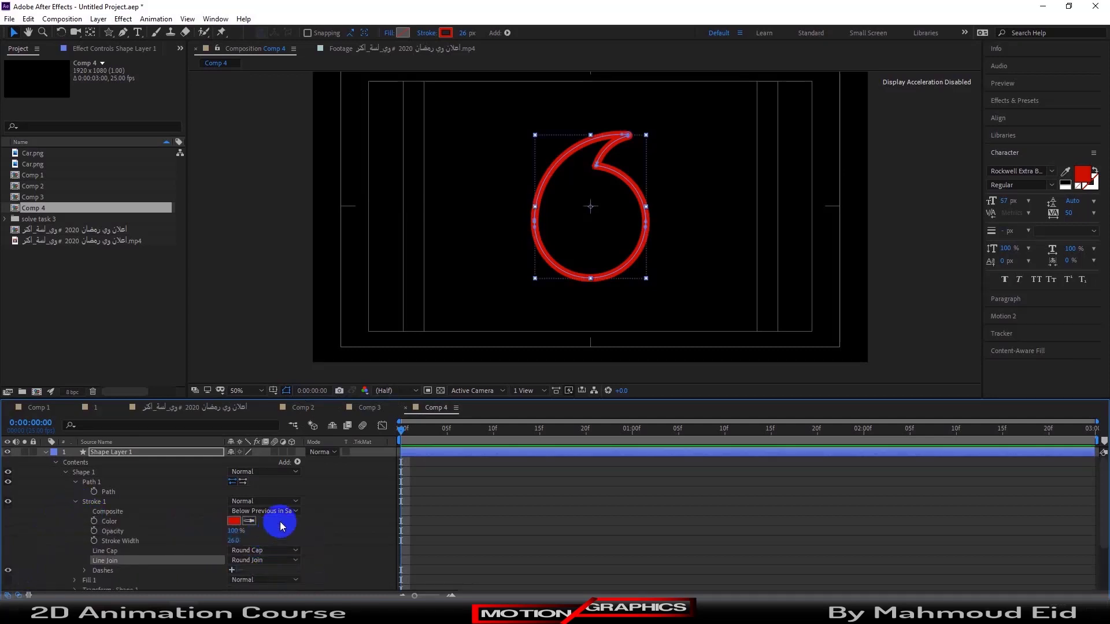
click(75, 482)
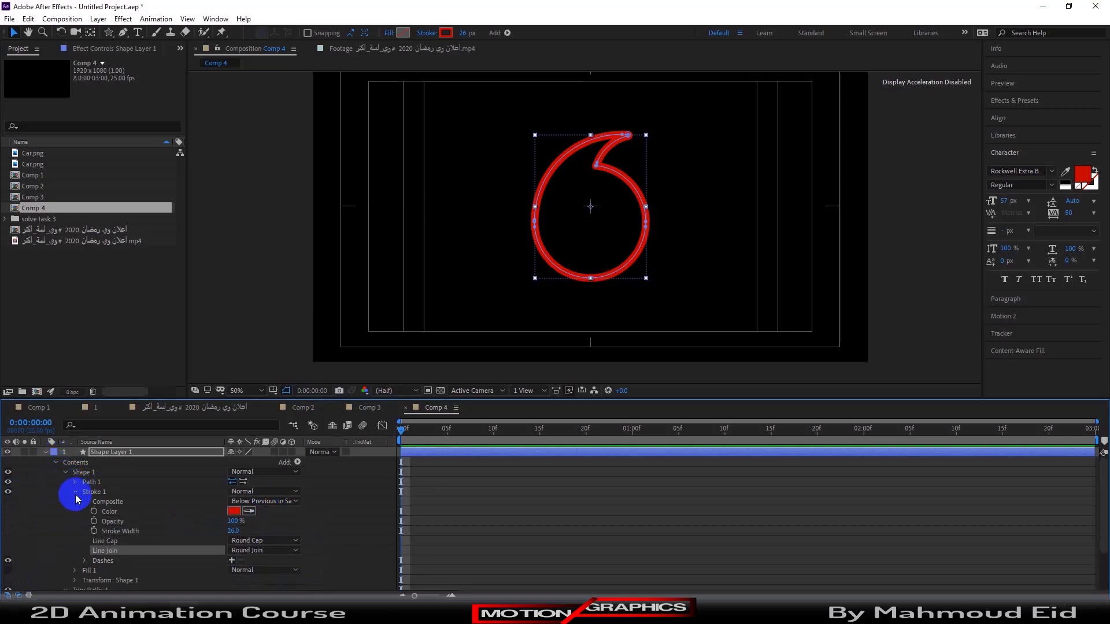
click(75, 492)
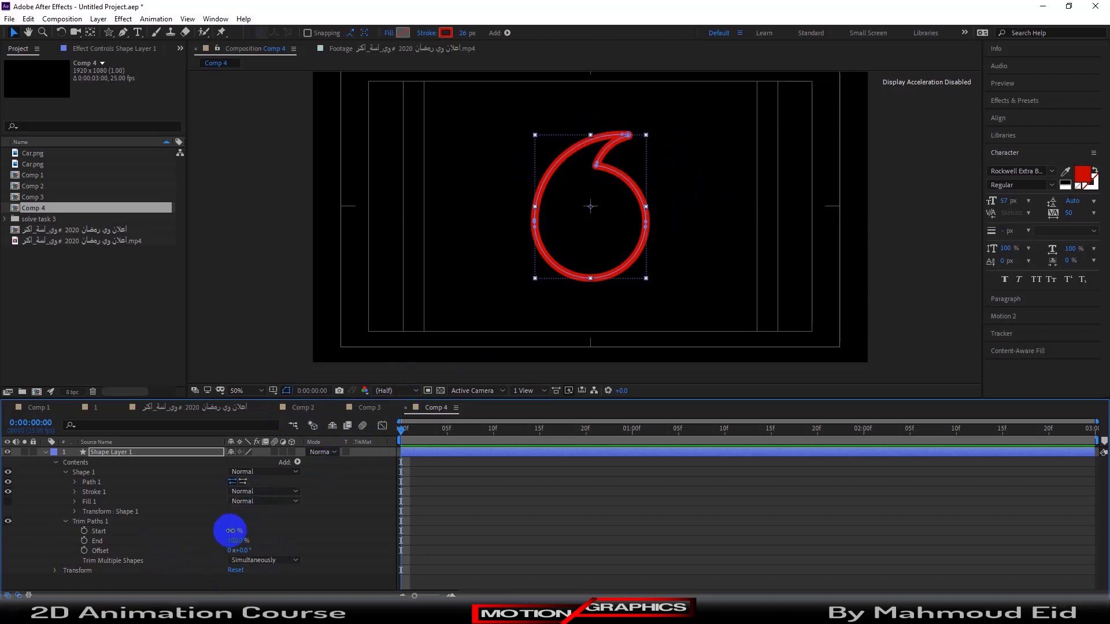
Step: Trim the red stroke to Start 7% and End 67%
drag(230, 531, 231, 530)
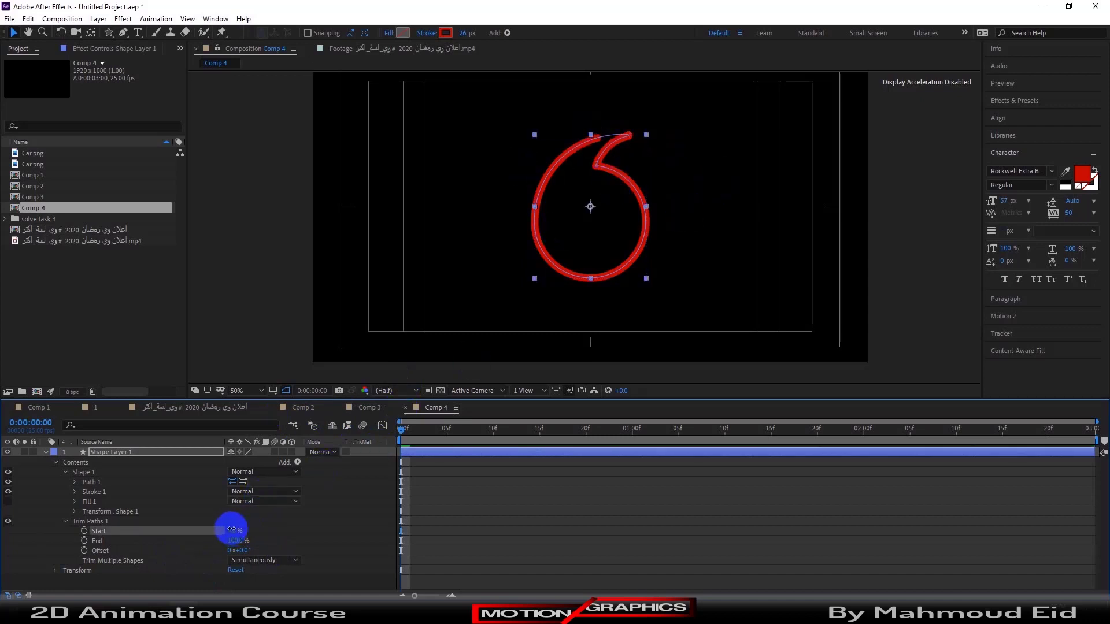
click(598, 171)
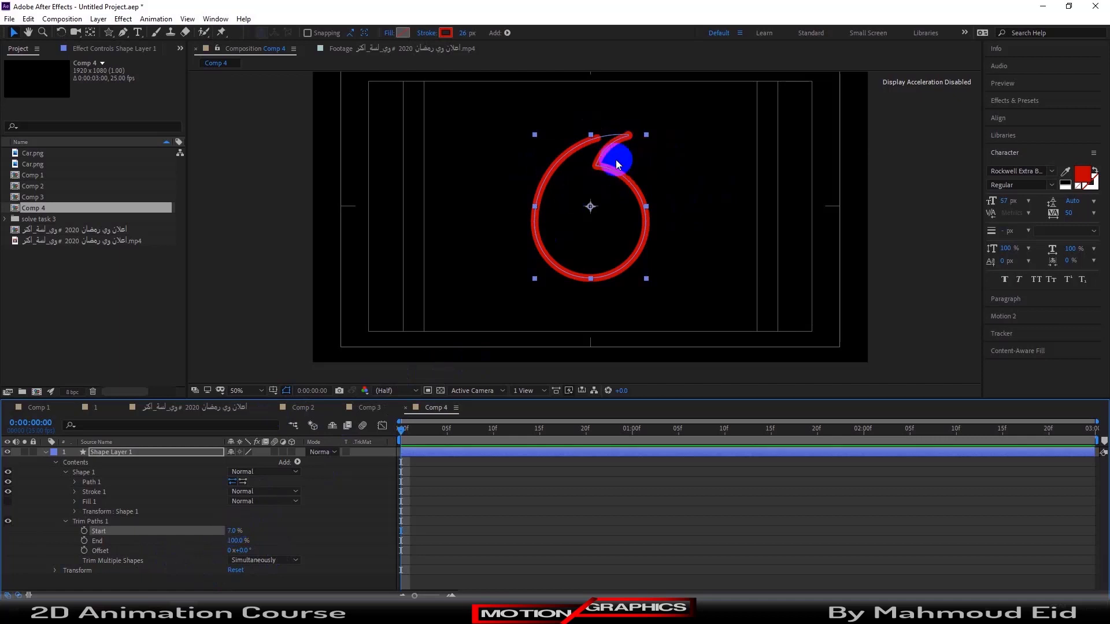
click(254, 541)
click(238, 540)
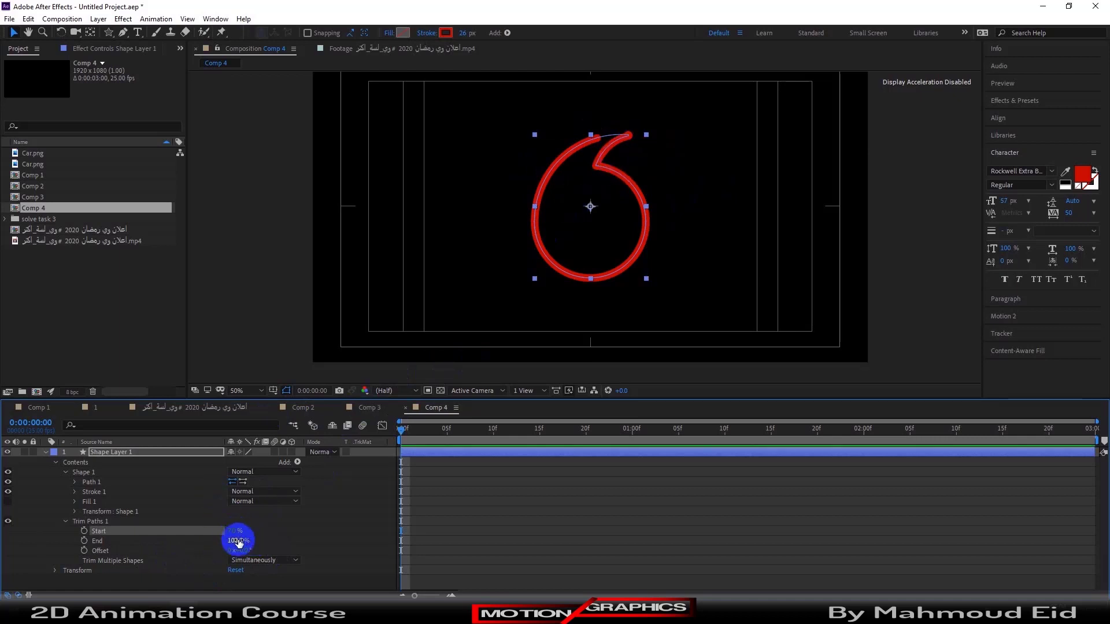
drag(239, 540, 229, 540)
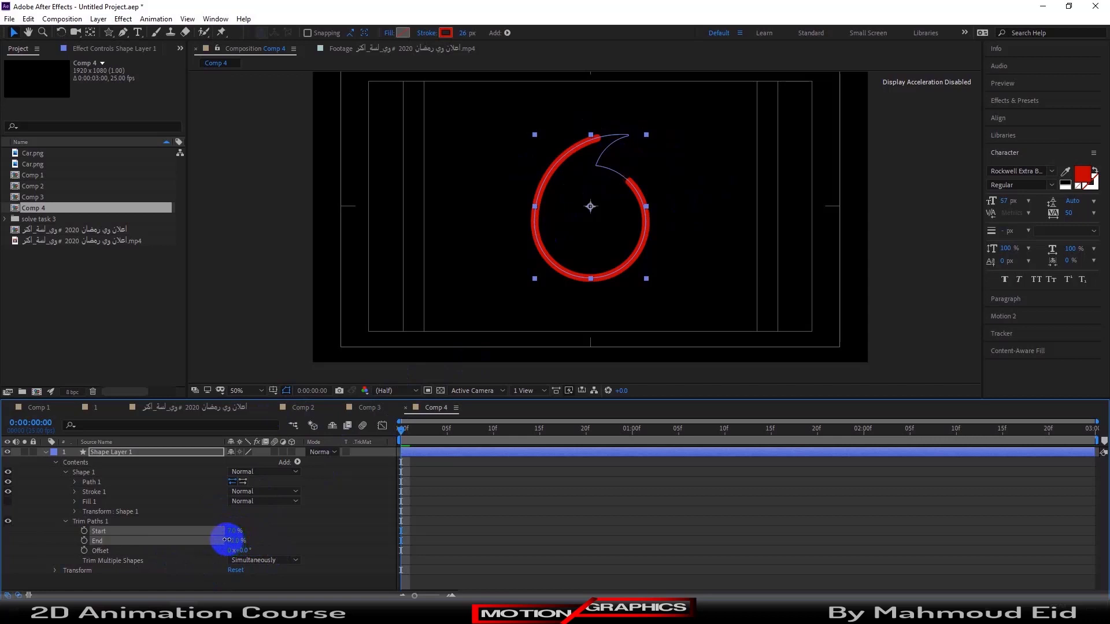
drag(220, 535, 207, 526)
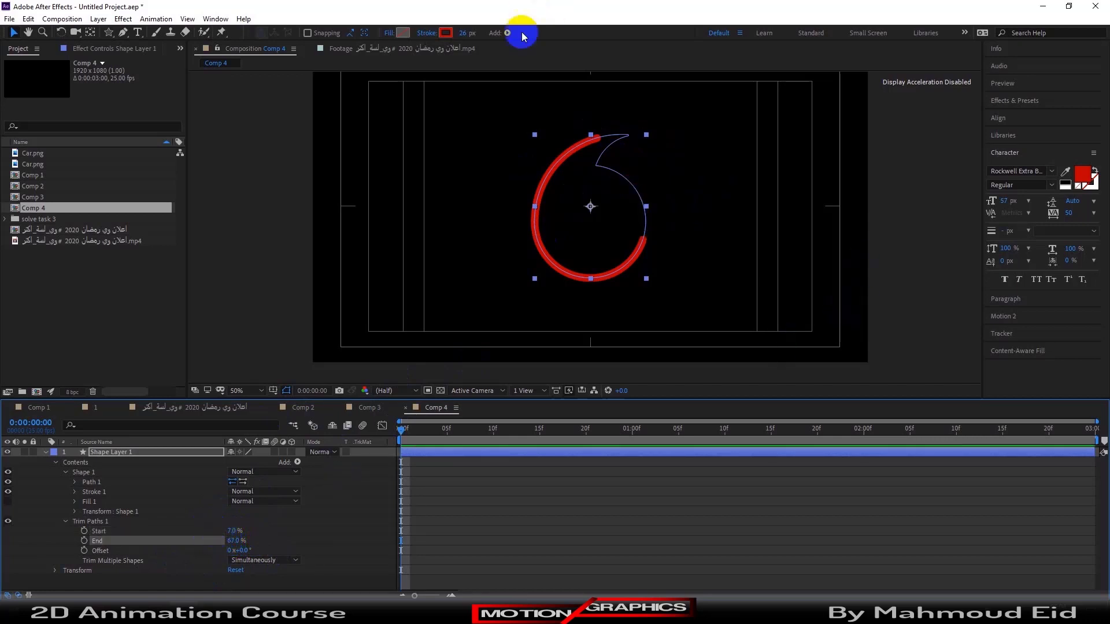
click(465, 32)
Step: Thin the stroke to 15 px and keyframe Trim Paths Start and End at frame 0
drag(464, 32, 458, 31)
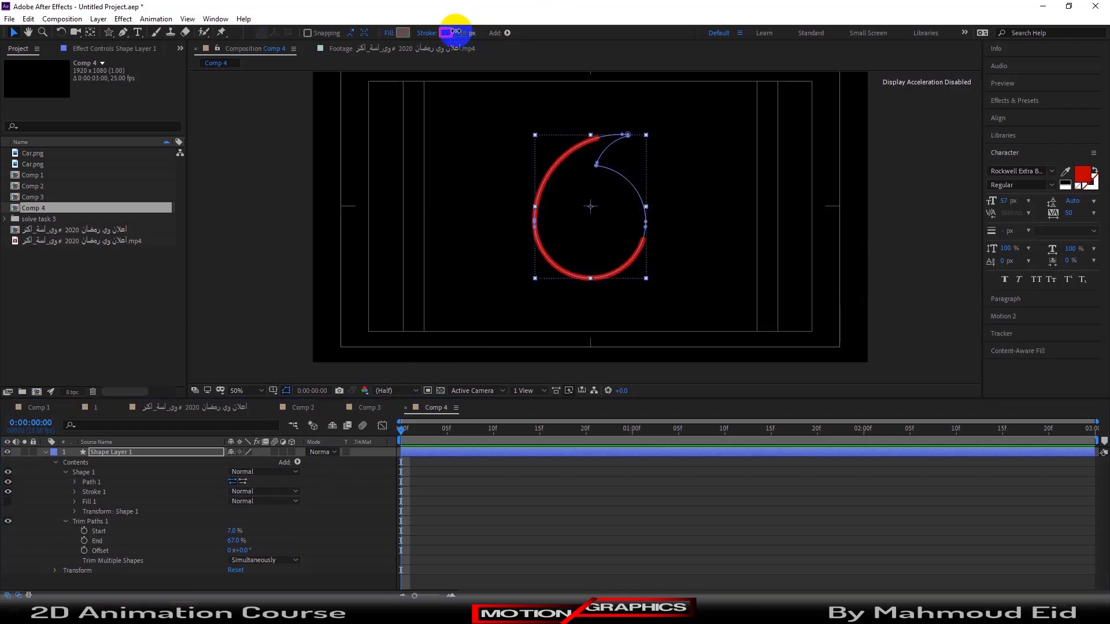
click(875, 199)
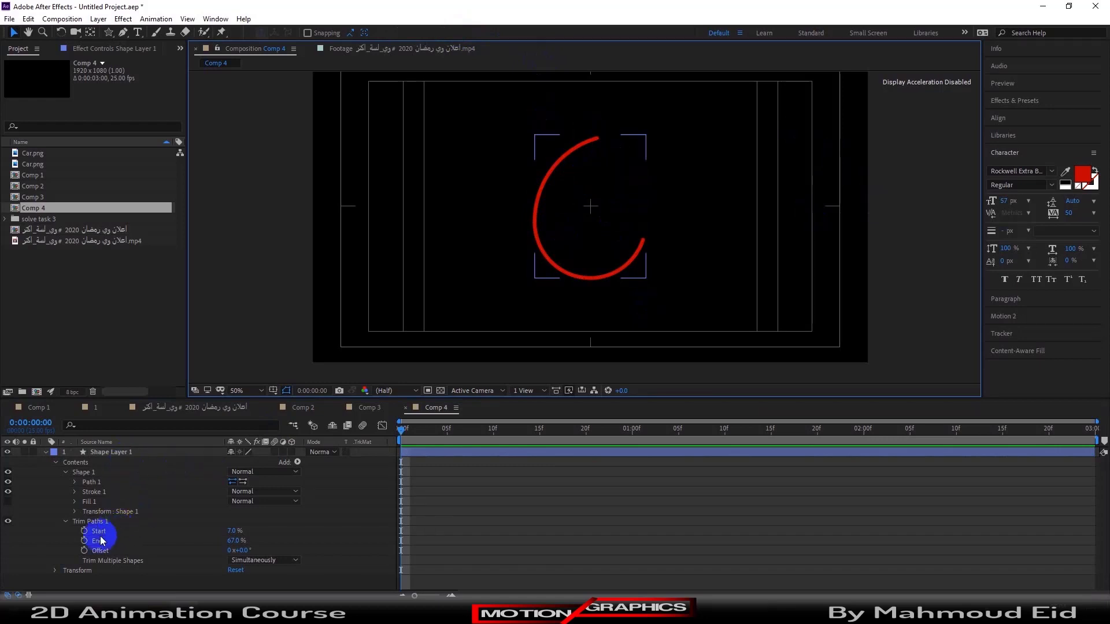
click(84, 531)
click(85, 540)
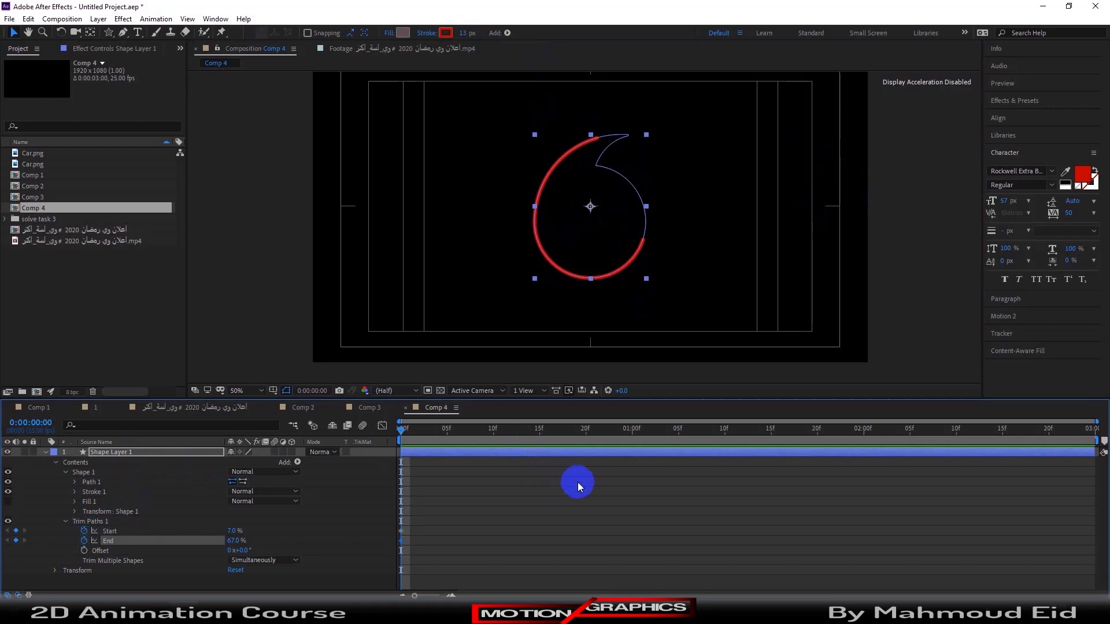
Step: At 0:00:00:10, add a Trim Paths End keyframe of 90%, extending the red stroke toward the hook
key(shift+Page_Down)
key(shift+Page_Down)
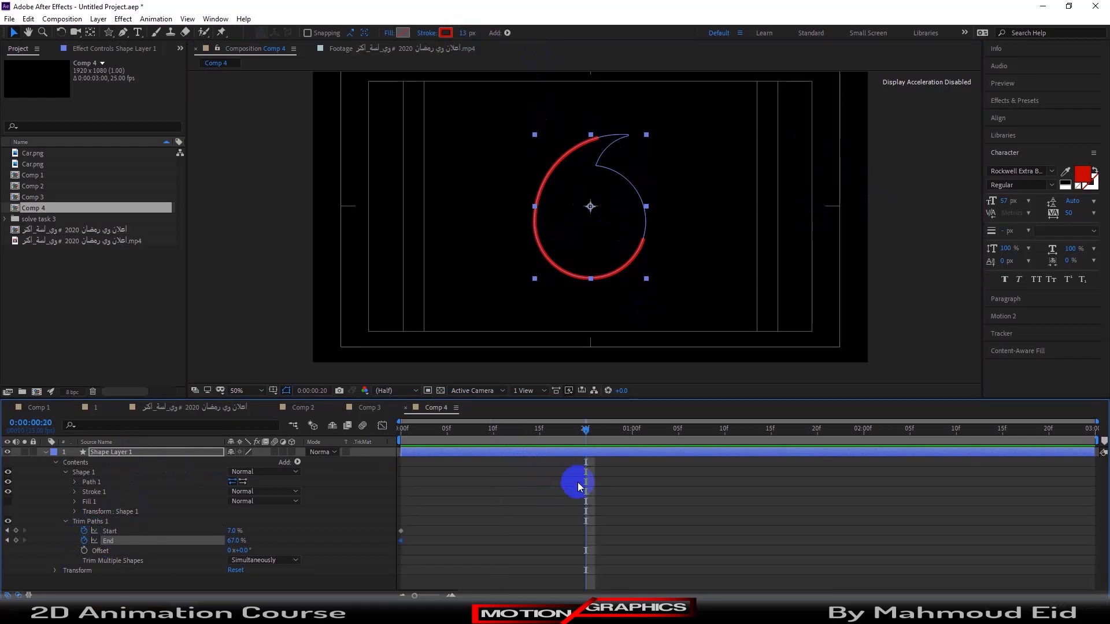
key(shift+Page_Up)
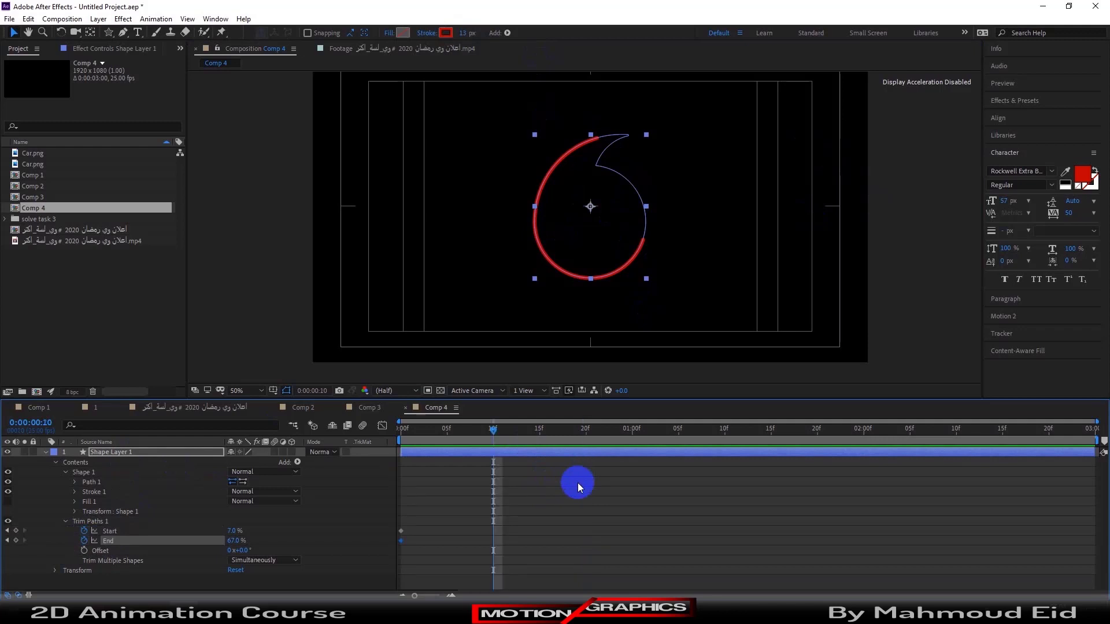
click(235, 542)
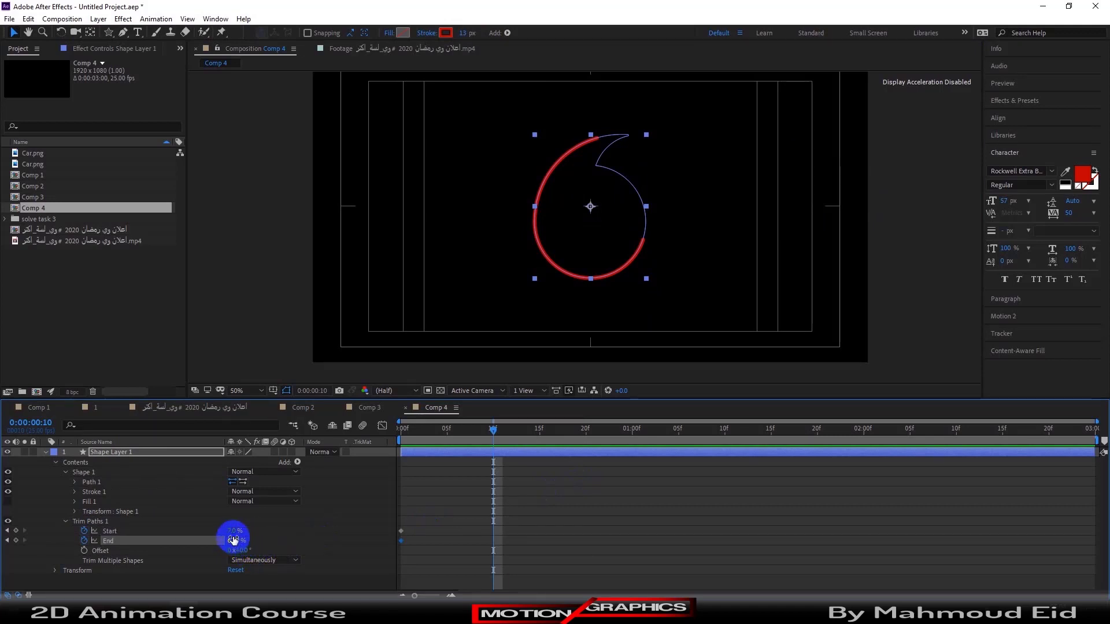
text(90)
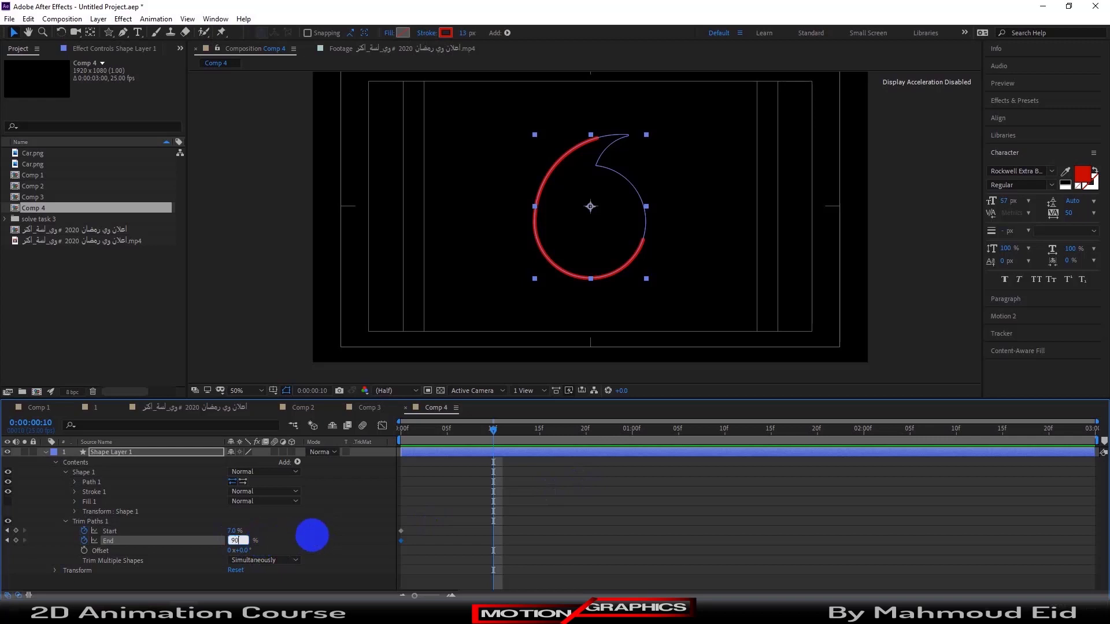
key(Return)
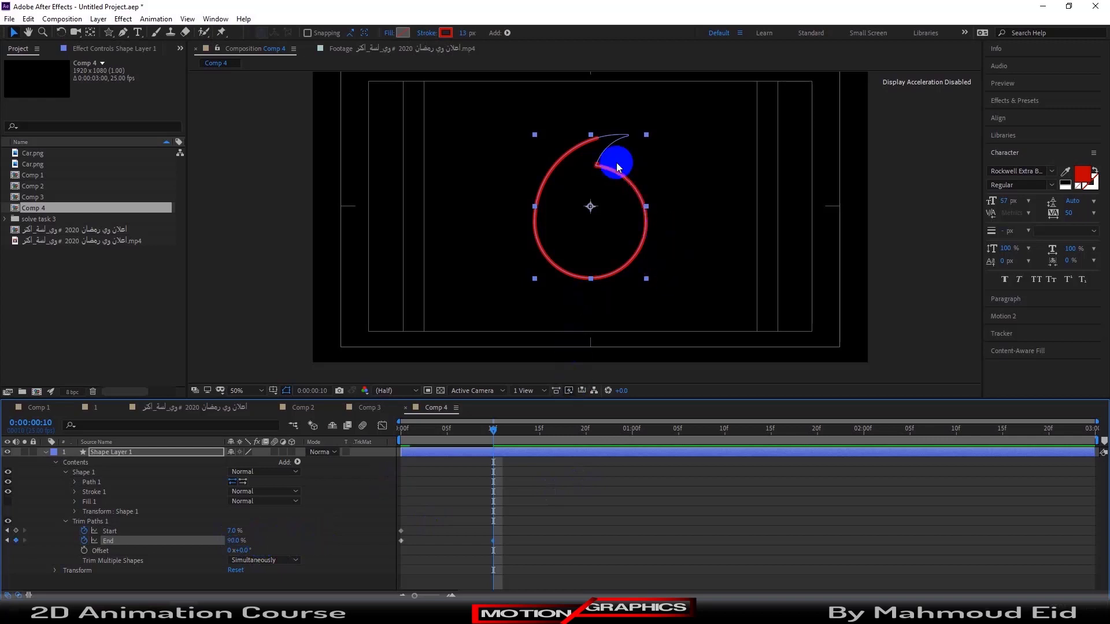
click(234, 541)
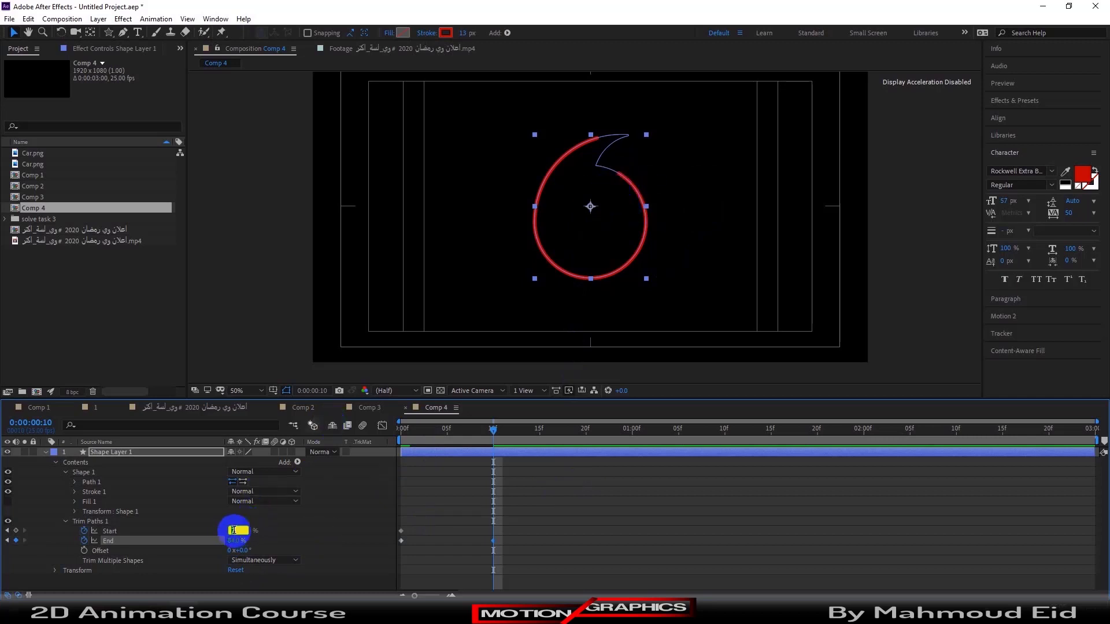
Step: Keyframe Trim Paths Start at 84% at frame 10, preview, and Easy Ease the Start and End keyframes
key(Return)
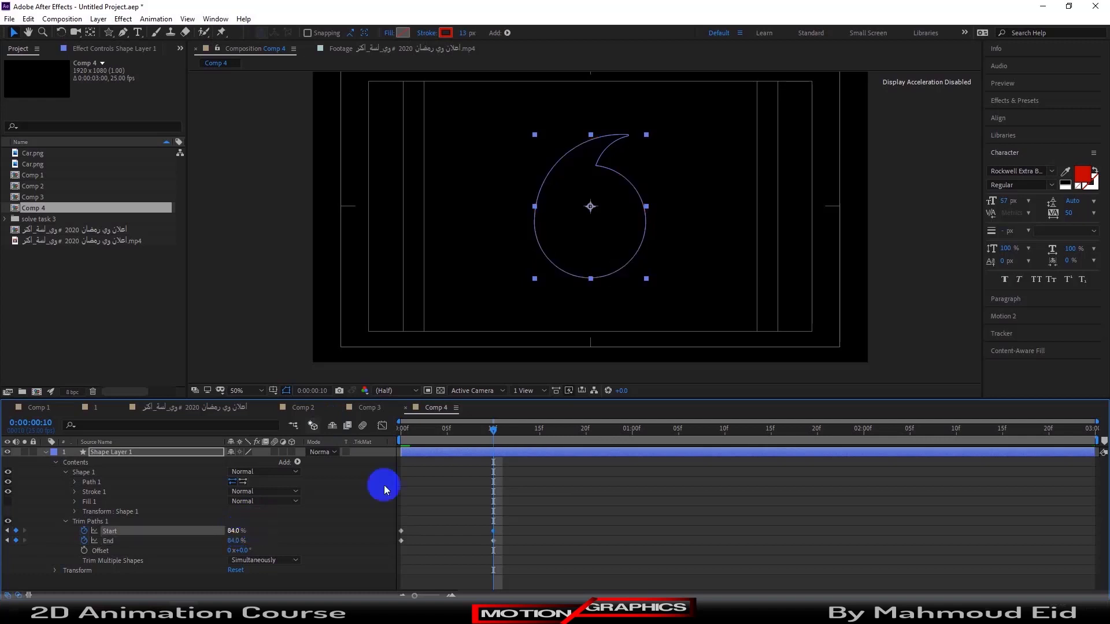
click(410, 429)
key(space)
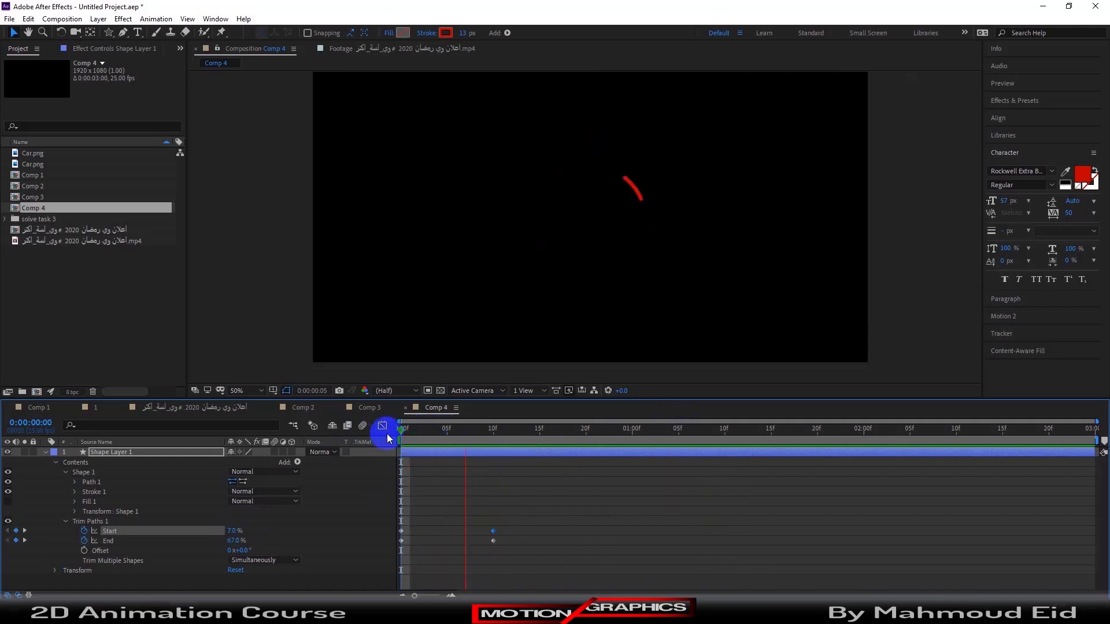
key(space)
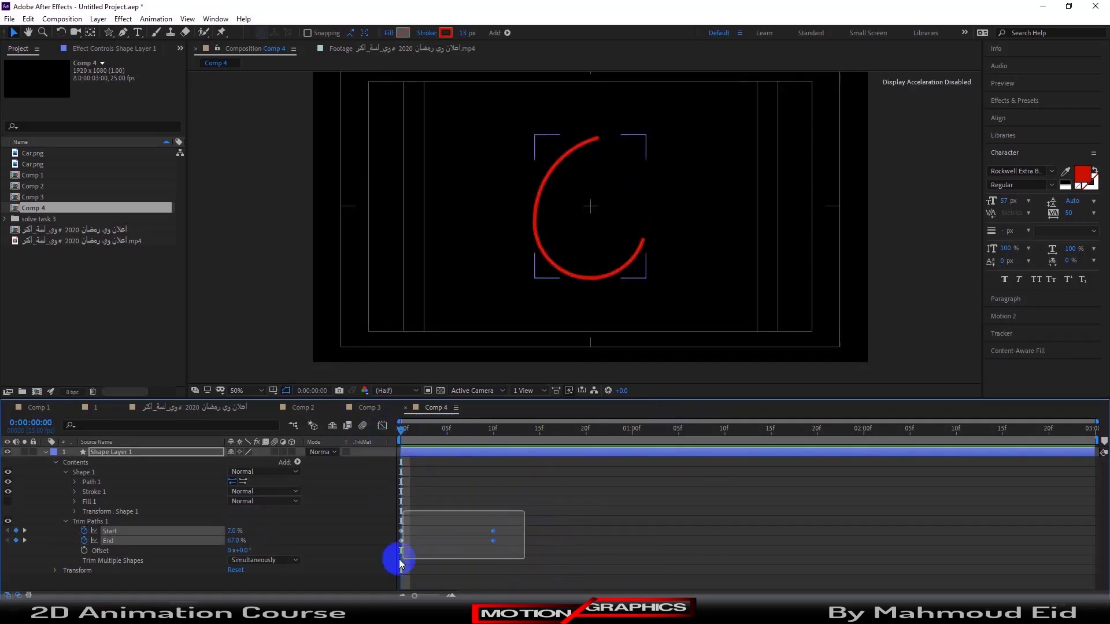
drag(525, 511, 389, 555)
key(F9)
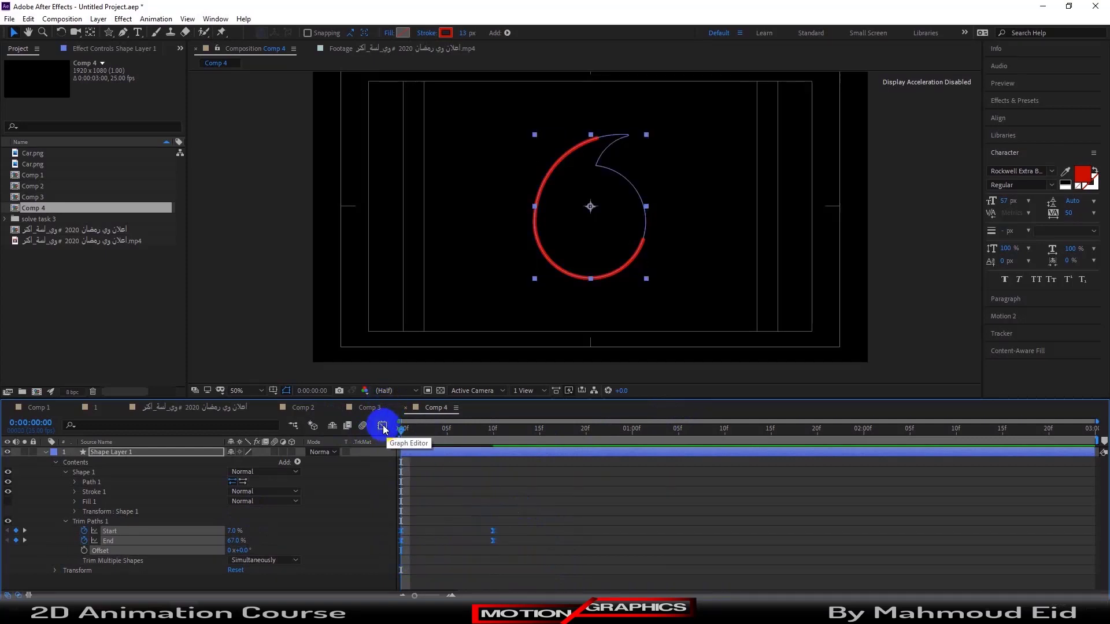
Step: Inspect the speed curves of the 10f Start and End keyframes and preview the current easing
click(382, 427)
mouse_move(530, 538)
mouse_down()
mouse_move(481, 563)
mouse_move(434, 560)
mouse_up()
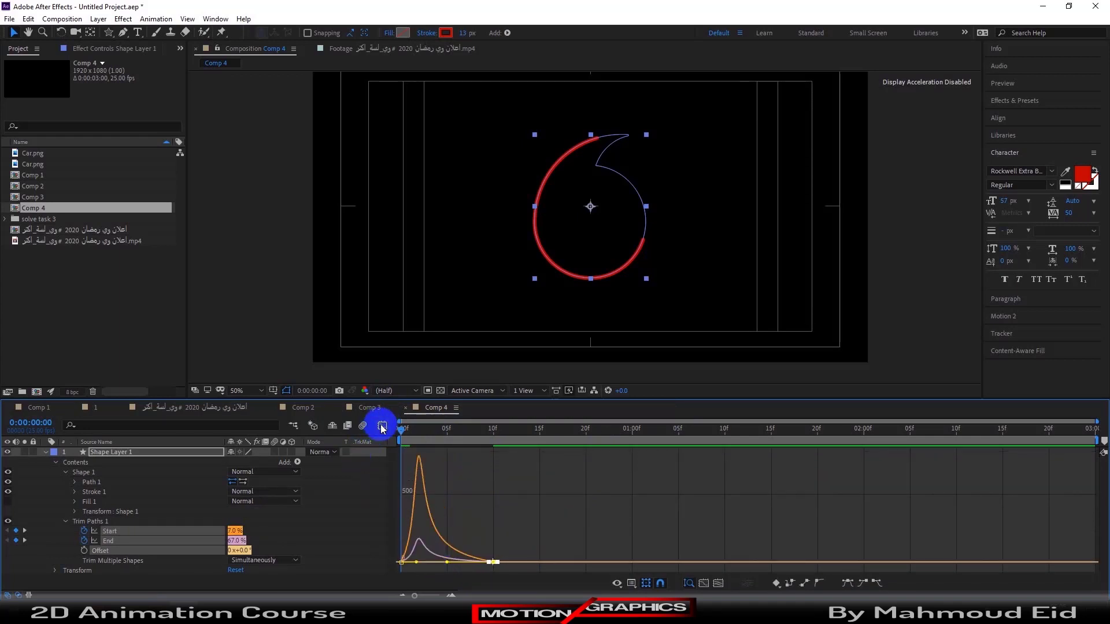
click(382, 426)
click(601, 505)
key(space)
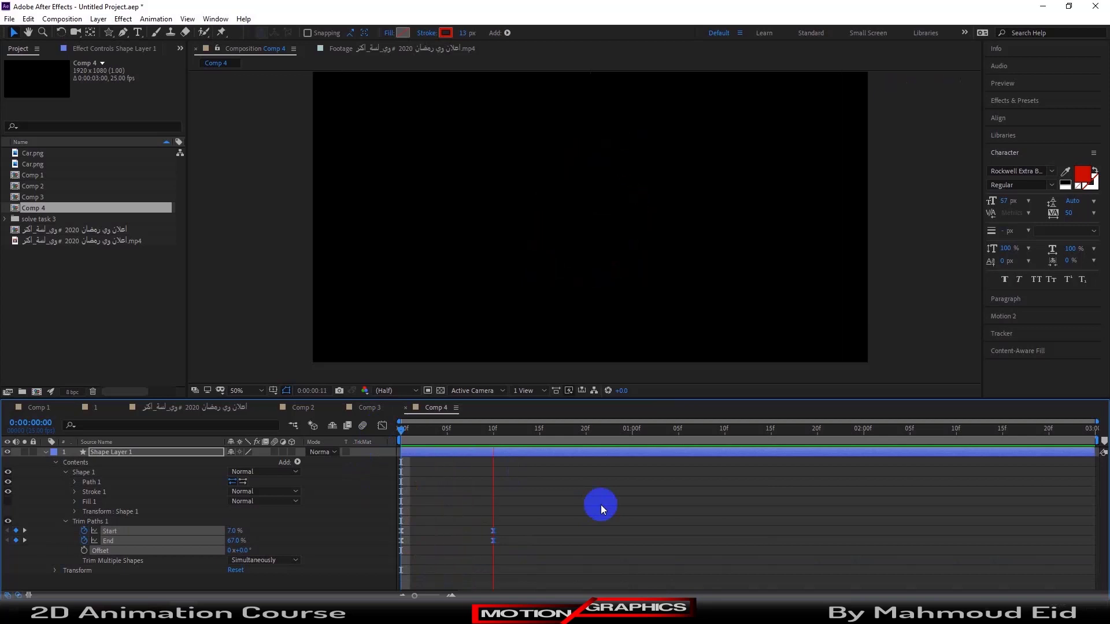
key(space)
key(space)
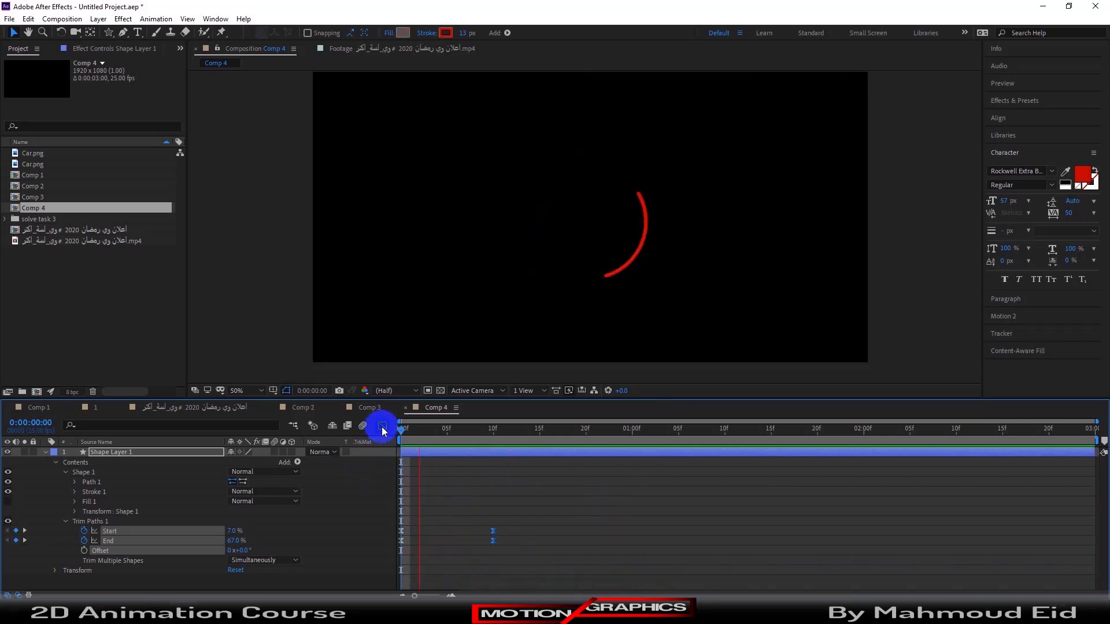
Step: Pull the 10f keyframes' easing influence out to about 87.59% and preview the result
click(382, 426)
click(383, 427)
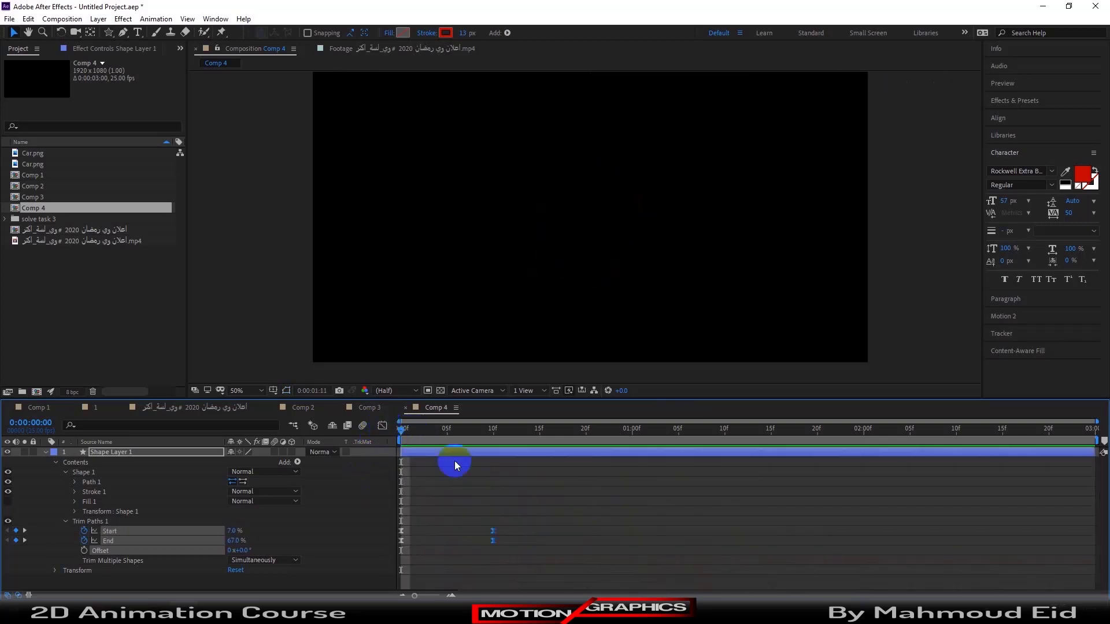
key(space)
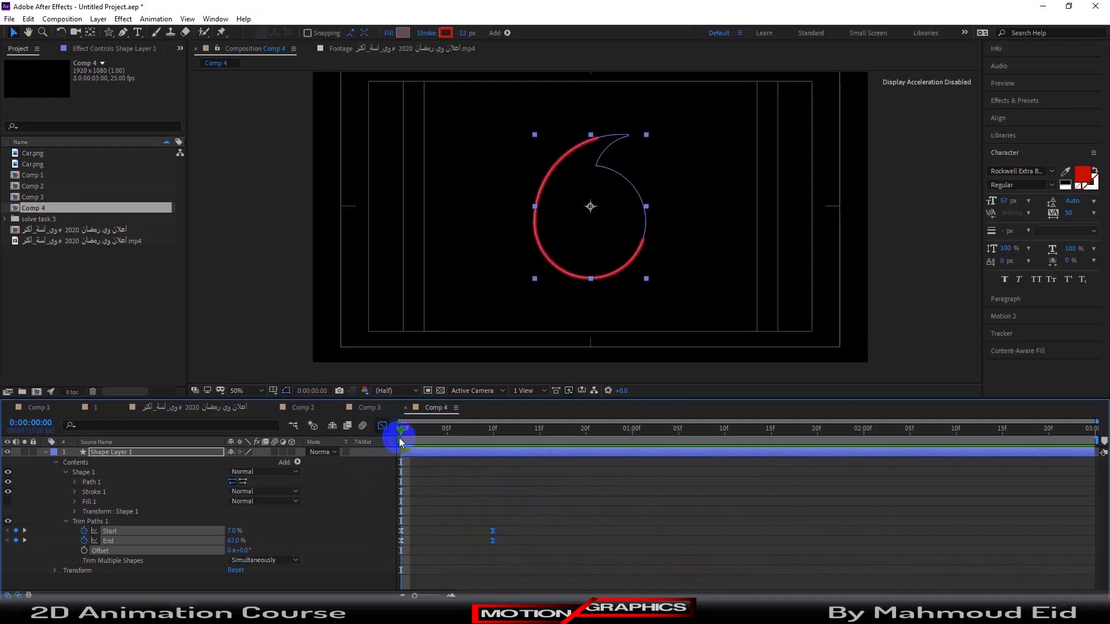
click(382, 426)
drag(519, 540, 458, 572)
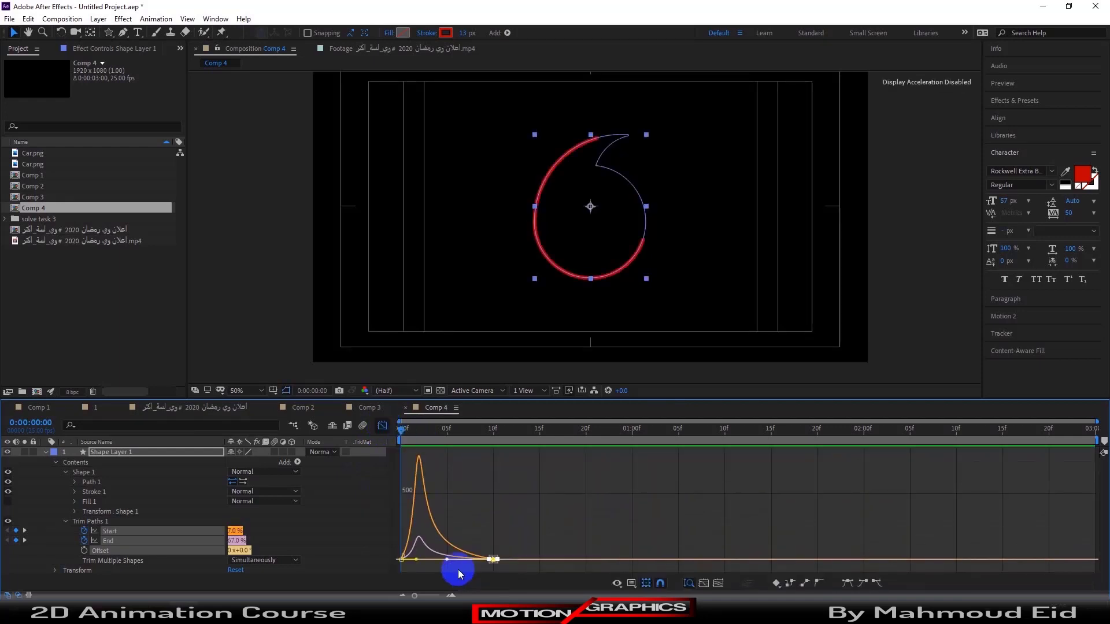
drag(450, 564, 459, 565)
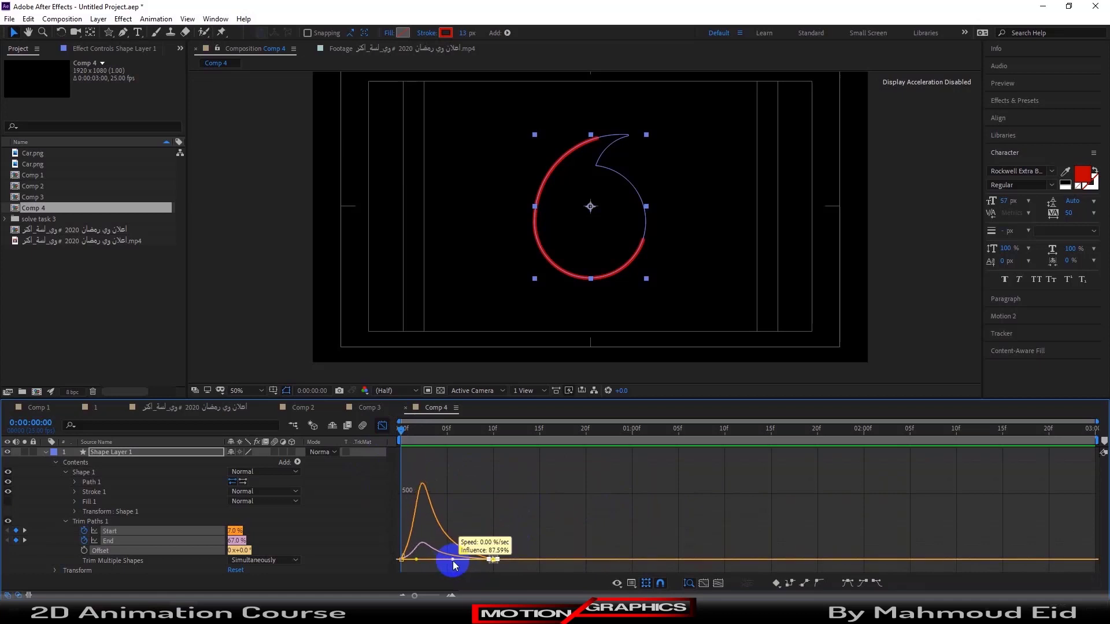
click(382, 426)
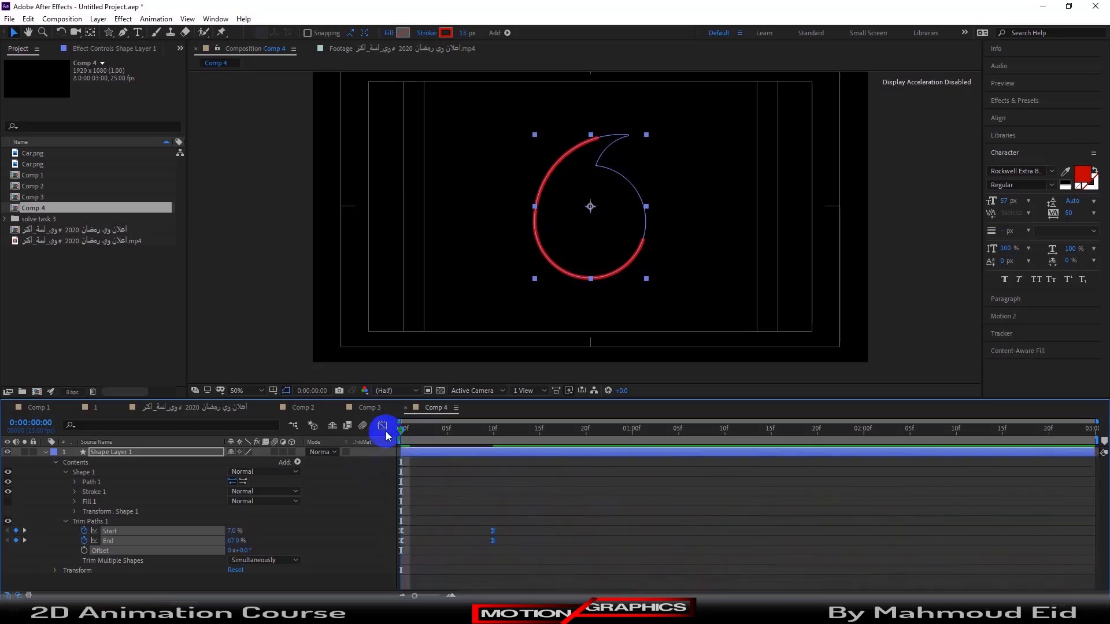
key(space)
Step: Enable motion blur on Shape Layer 1 and the composition, and make Shape Layer 1 a 3D layer
click(564, 469)
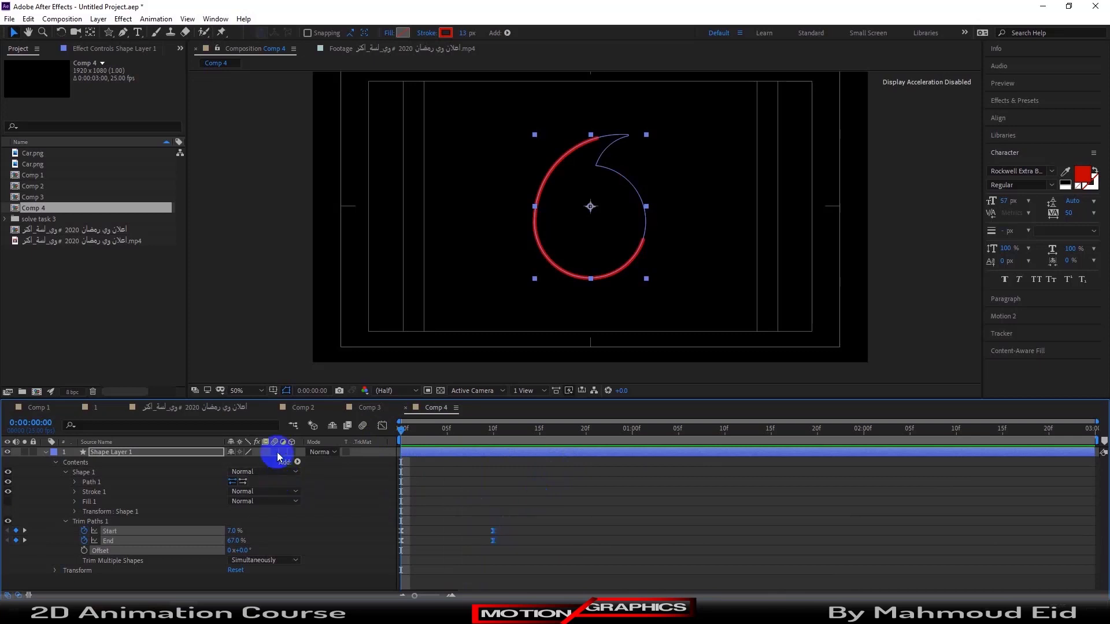
click(275, 453)
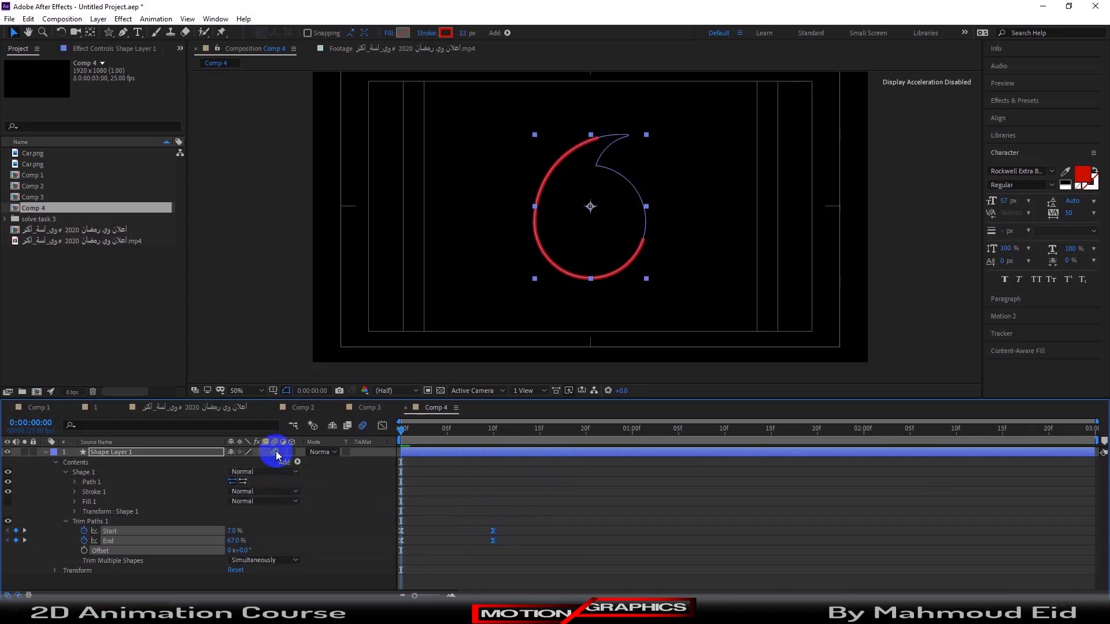
click(362, 428)
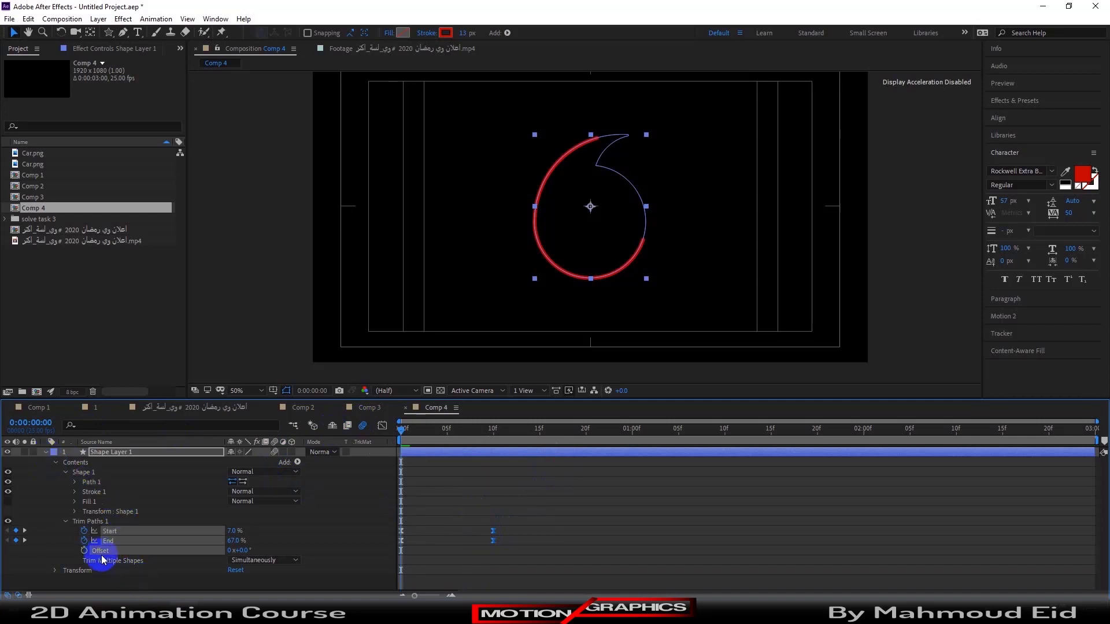
click(164, 587)
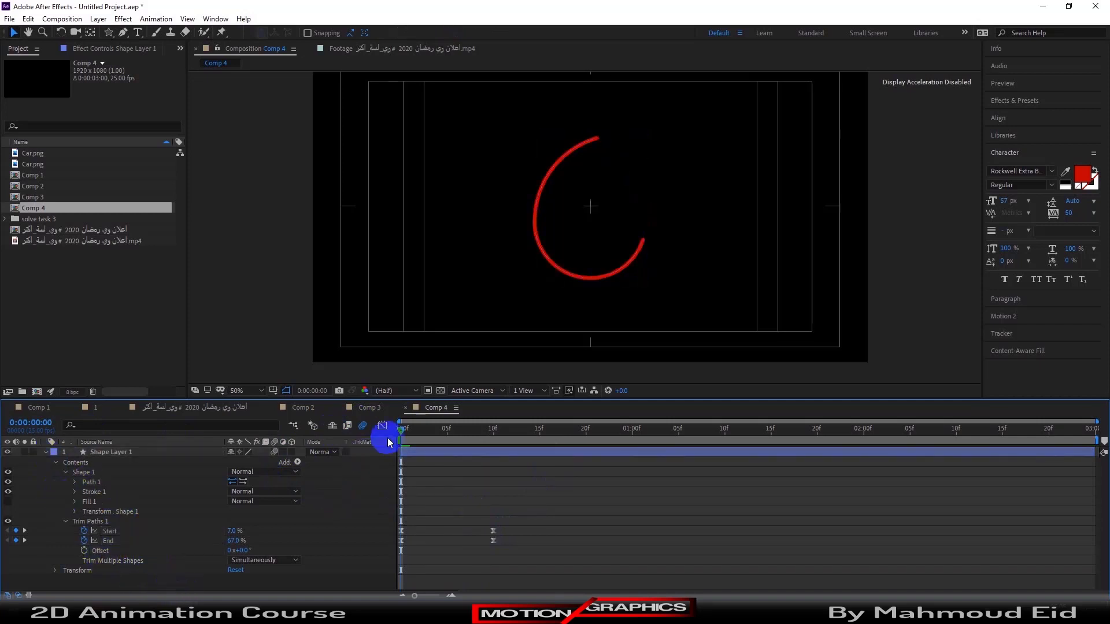
click(274, 452)
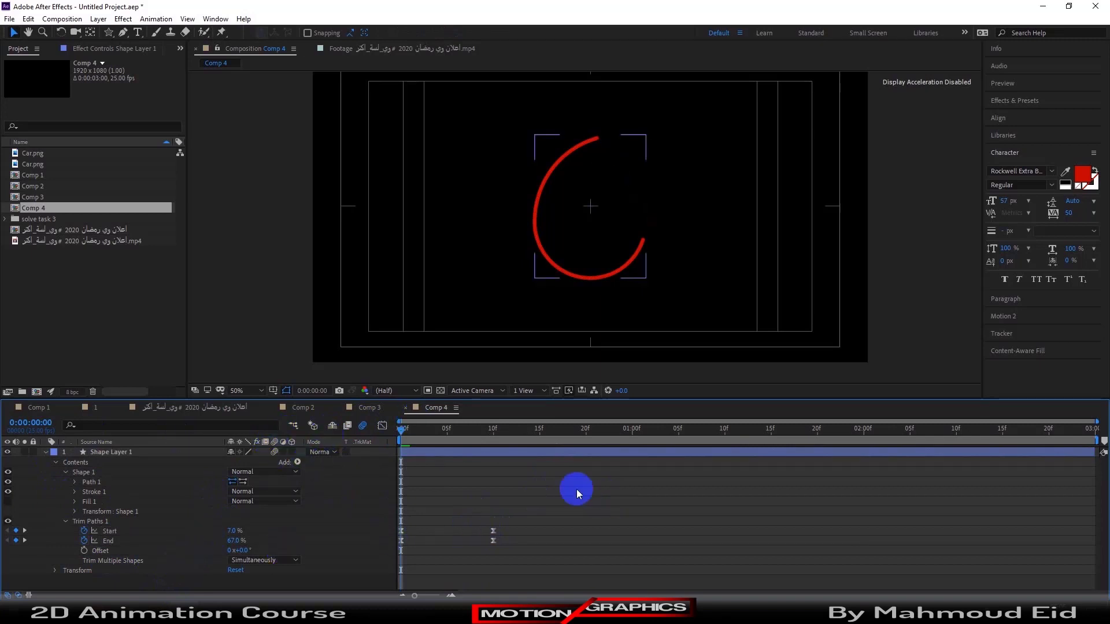
click(292, 452)
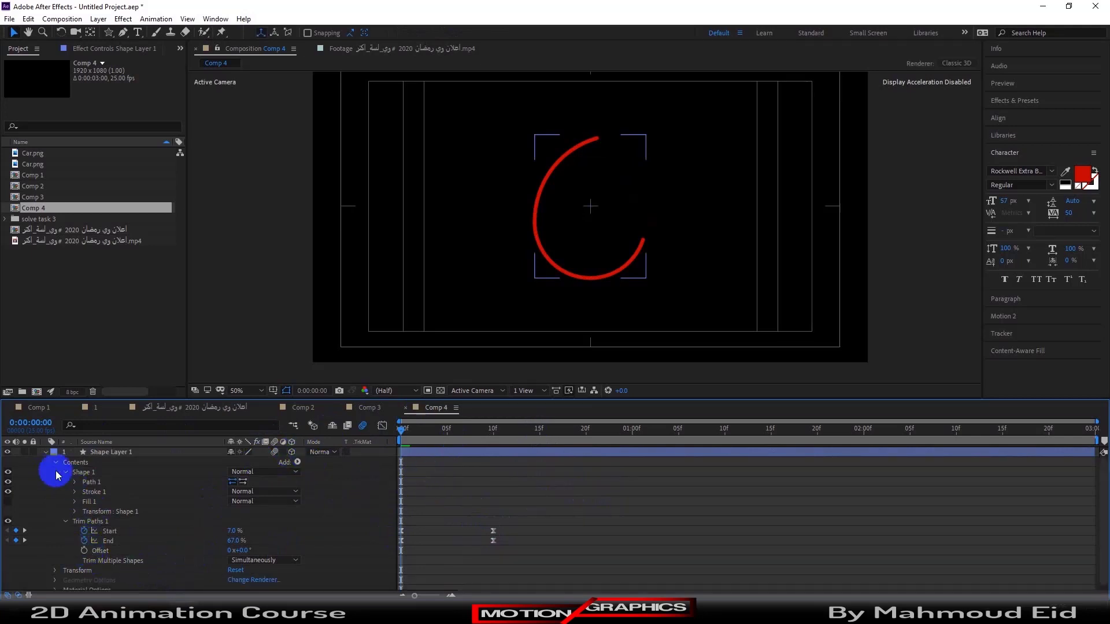
Step: Set Shape Layer 1's Position Z to -1112 and add a Position keyframe at the start
click(45, 452)
click(107, 454)
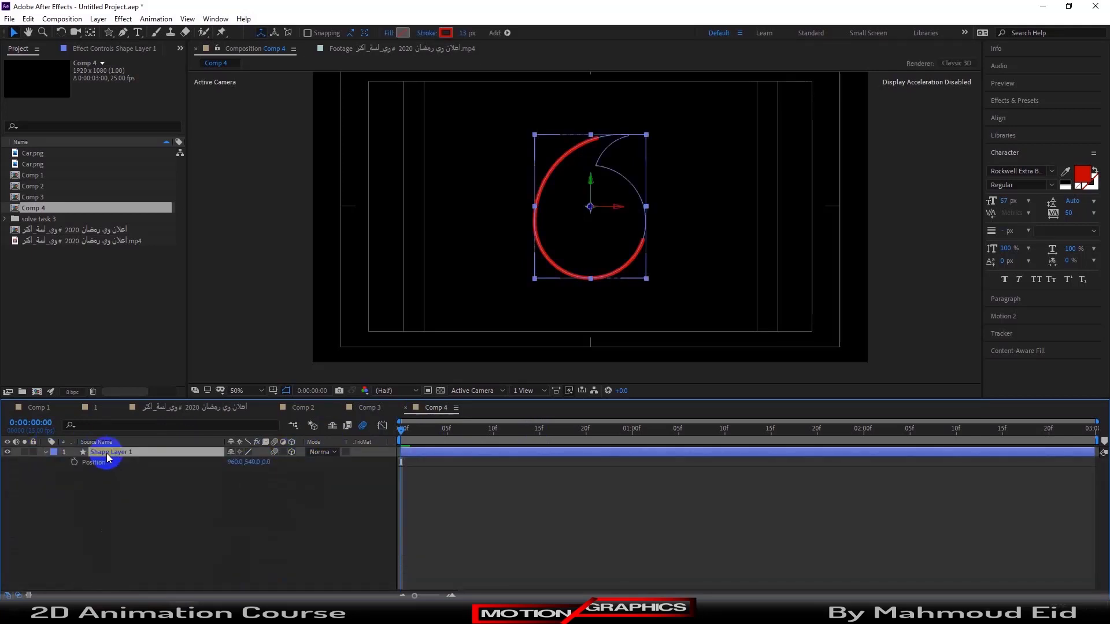
mouse_move(266, 462)
mouse_down()
mouse_move(340, 465)
mouse_move(269, 485)
mouse_move(35, 487)
mouse_up()
drag(275, 461, 231, 454)
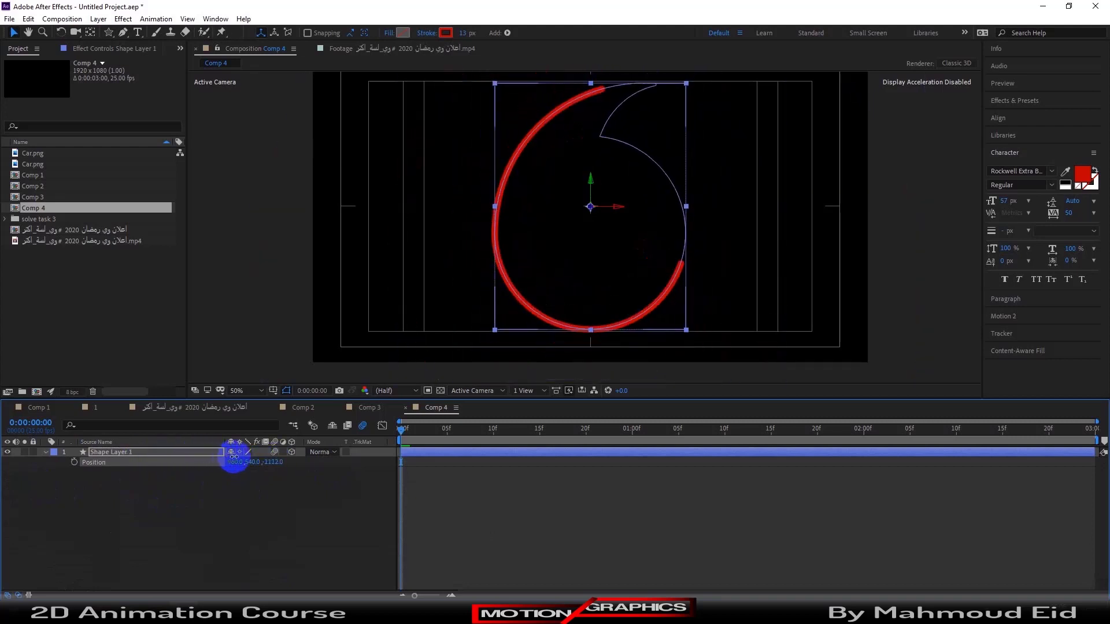
click(74, 463)
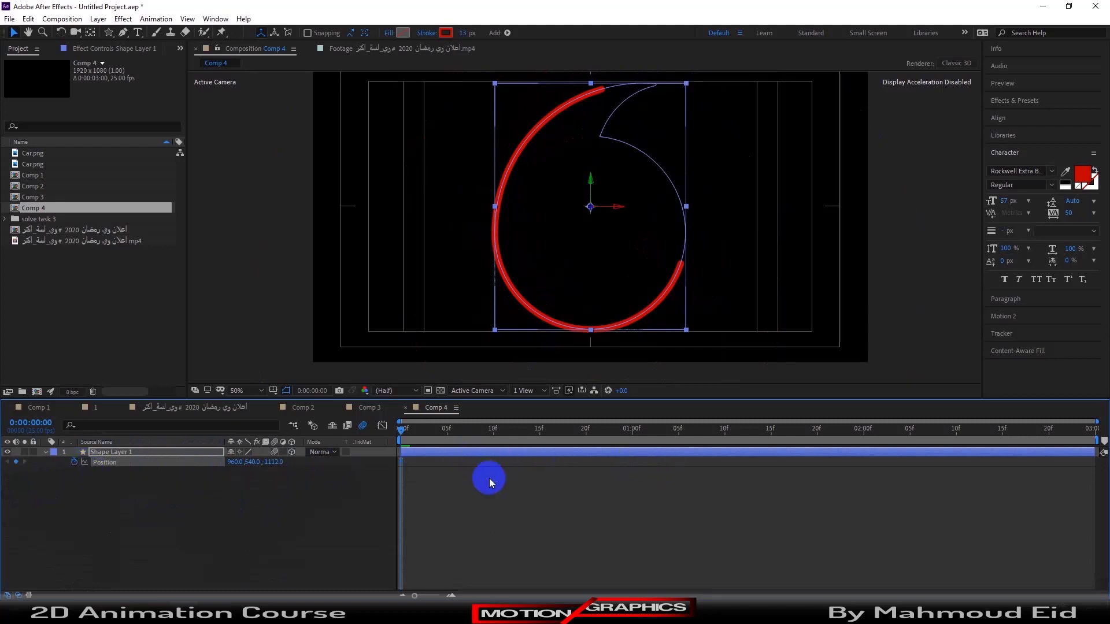
Step: Move to frame 23, try pushing the shape farther back, then undo the change
key(shift+Page_Down)
key(shift+Page_Down)
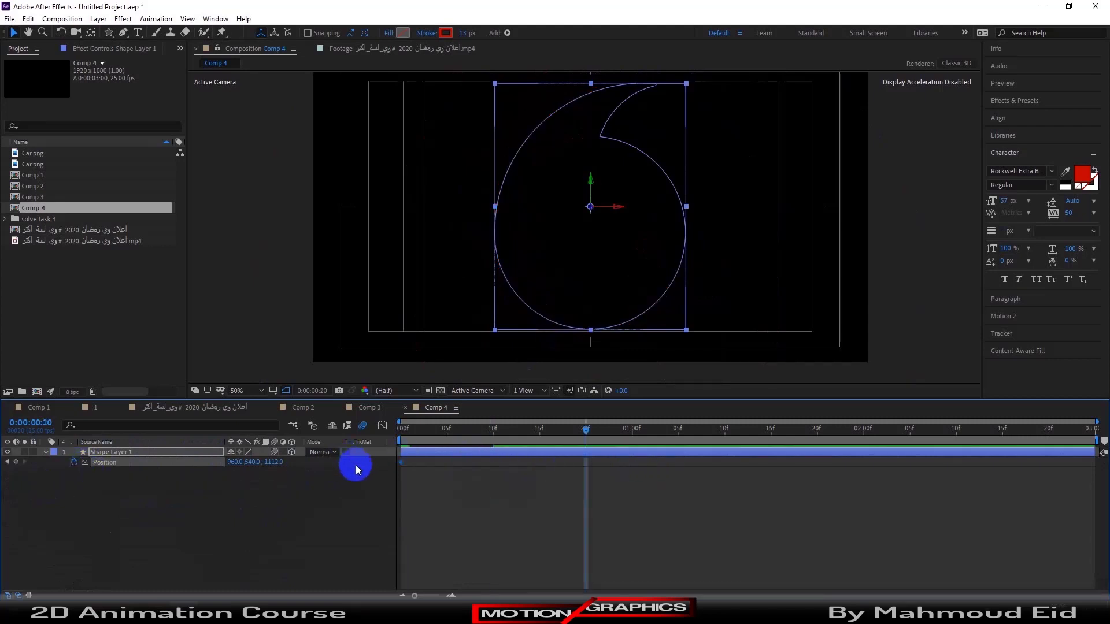
key(Page_Down)
key(Page_Down)
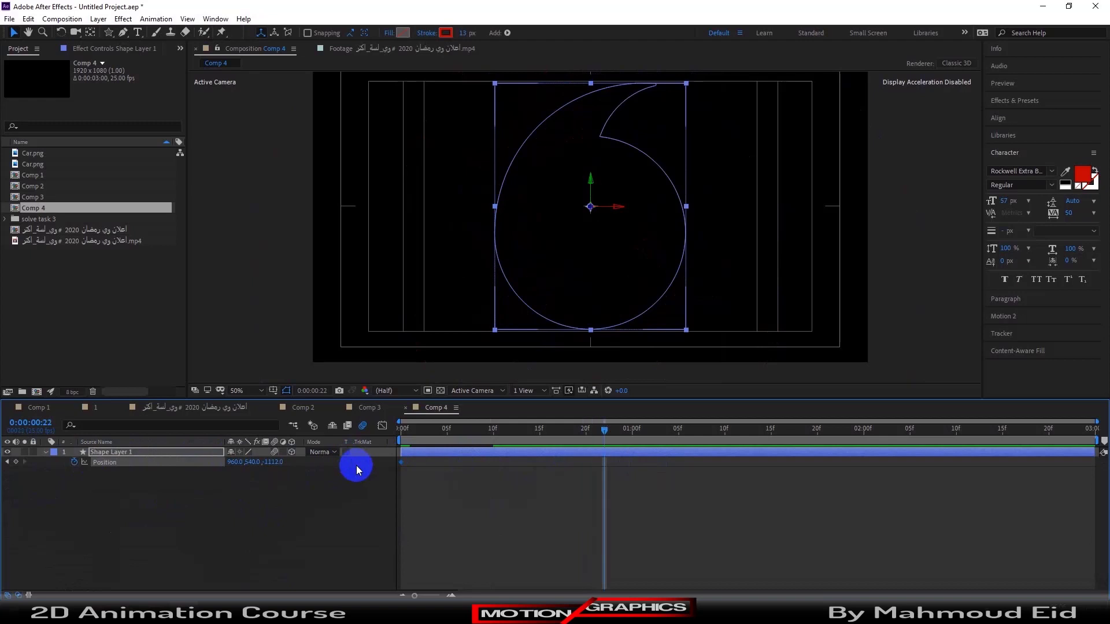
key(Page_Down)
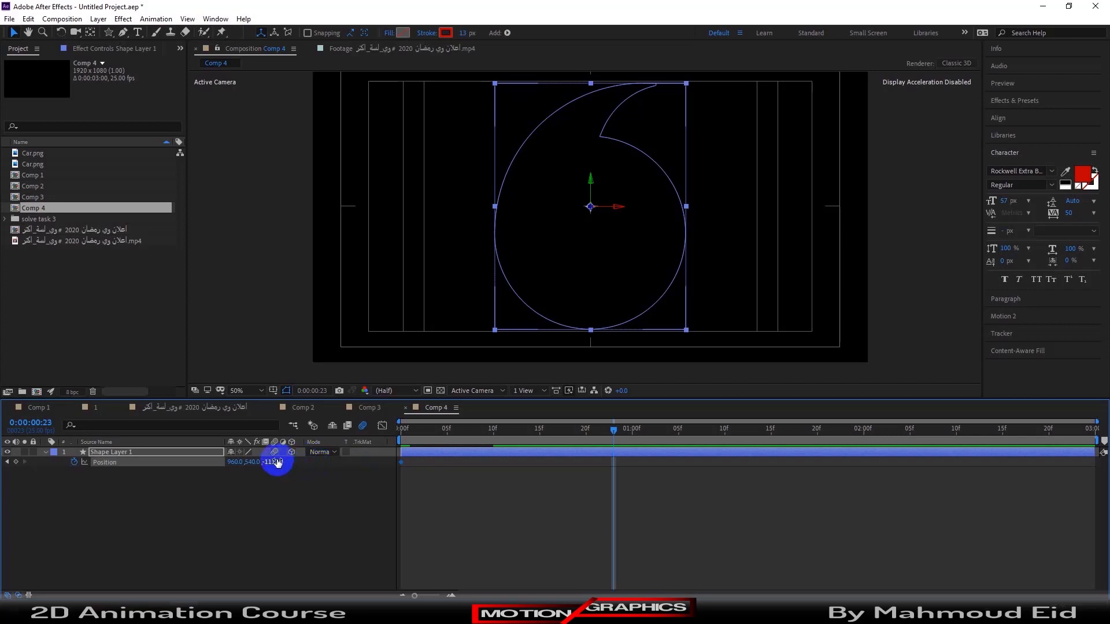
drag(275, 461, 330, 473)
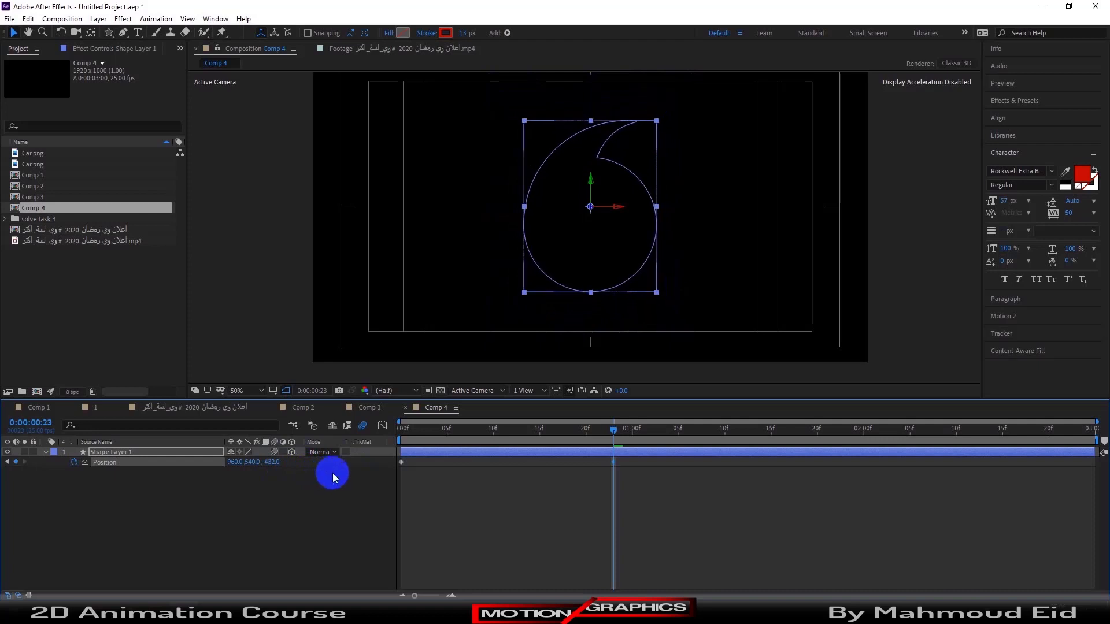
key(ctrl+z)
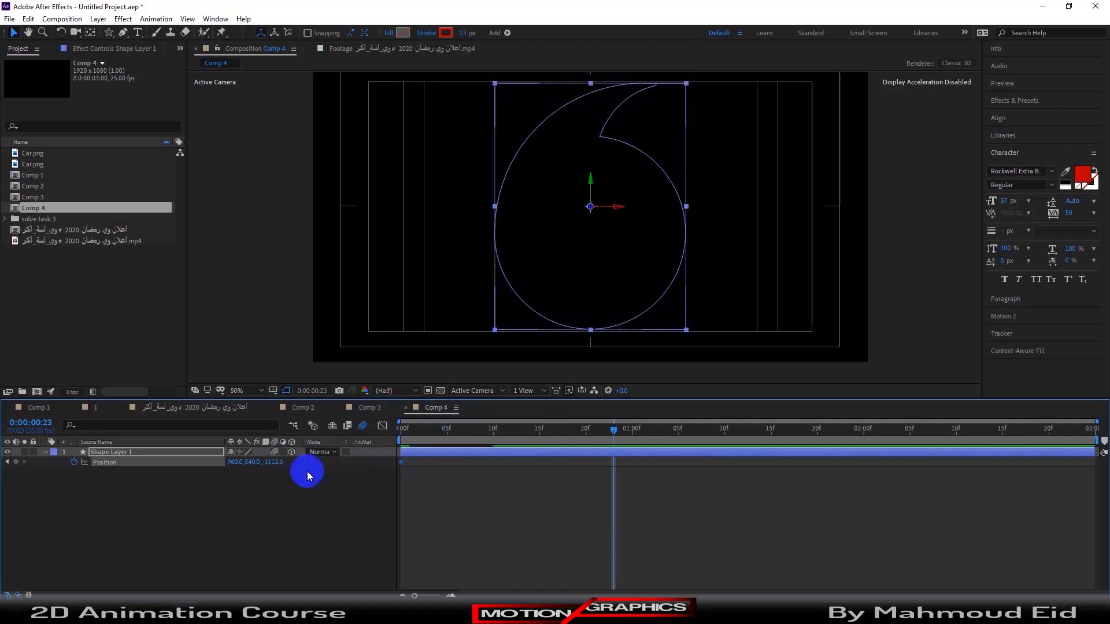
Step: Move the Trim Paths Start and End keyframes from 10f to frame 23 and preview the retimed animation
key(u)
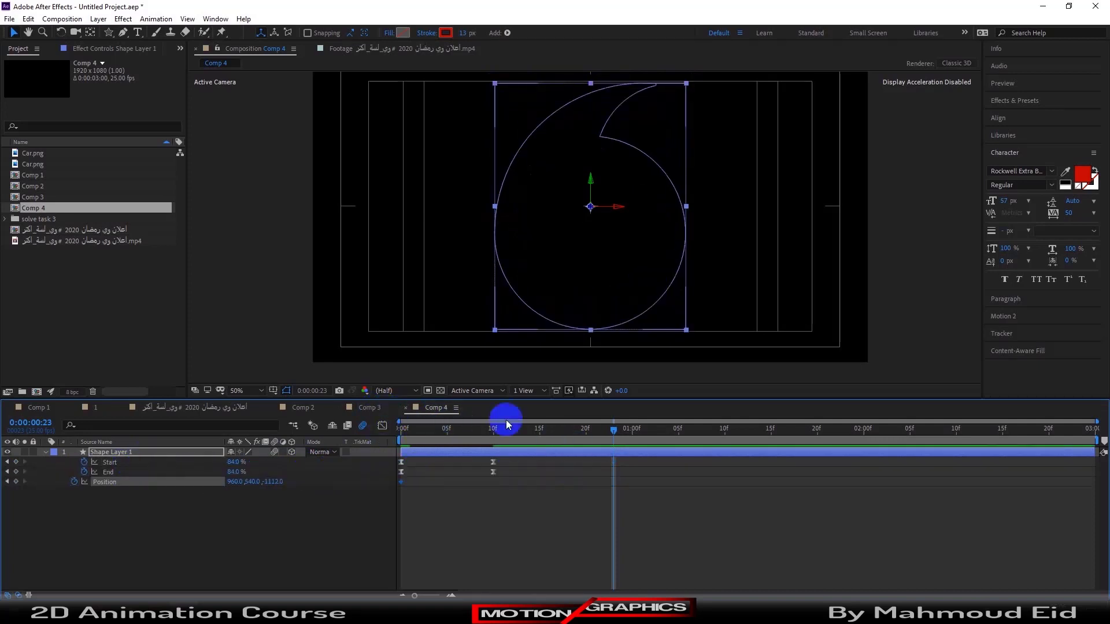
mouse_move(507, 479)
mouse_down()
mouse_move(494, 463)
mouse_move(610, 472)
mouse_up()
key(space)
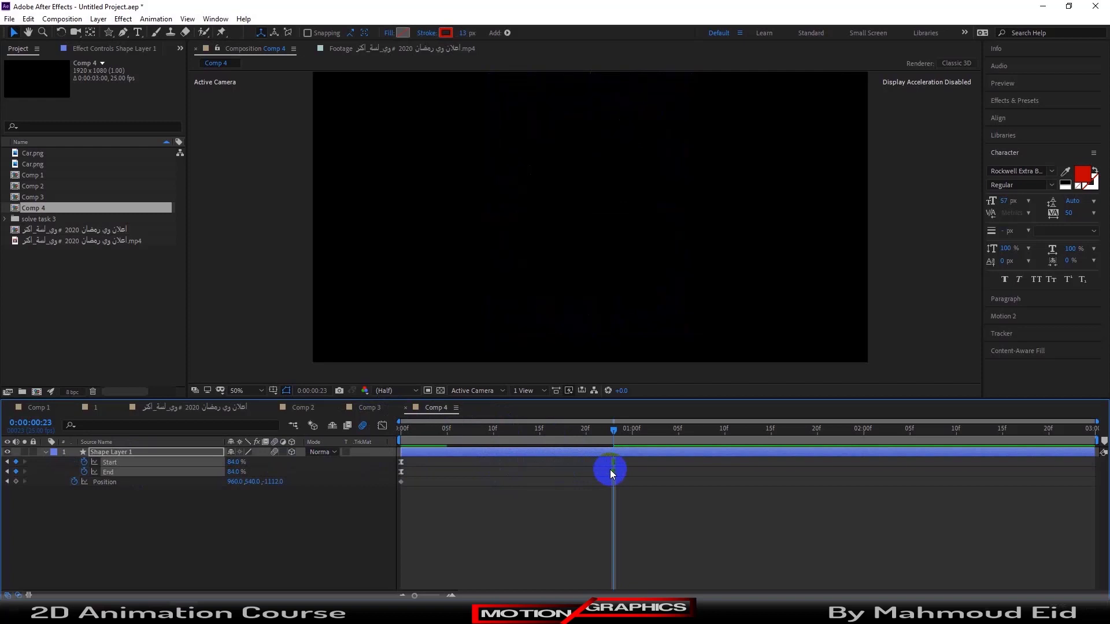
key(space)
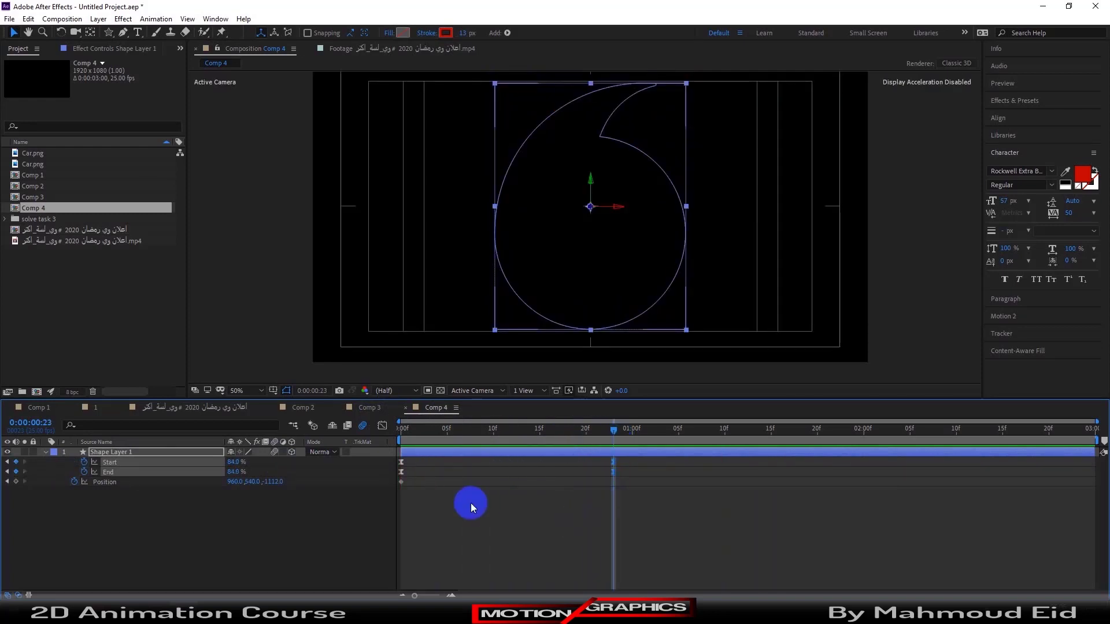
Step: Push Position Z back from 1397 to 1927 at frame 23, then return to frame 15
mouse_move(281, 488)
mouse_down()
mouse_move(468, 483)
mouse_move(890, 440)
mouse_up()
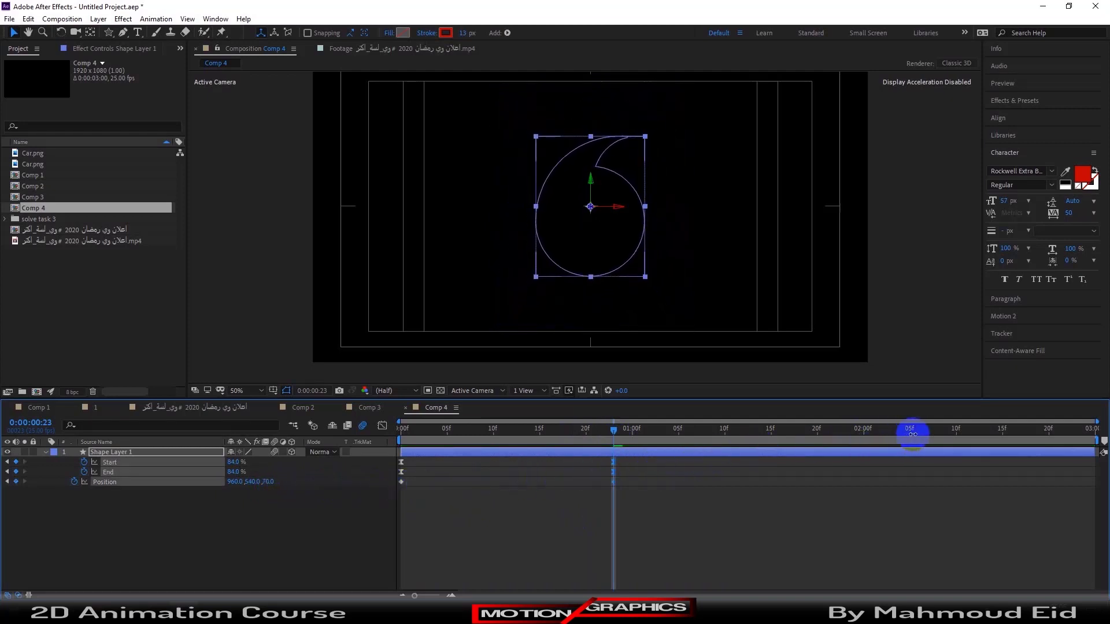
click(595, 431)
drag(595, 435, 615, 432)
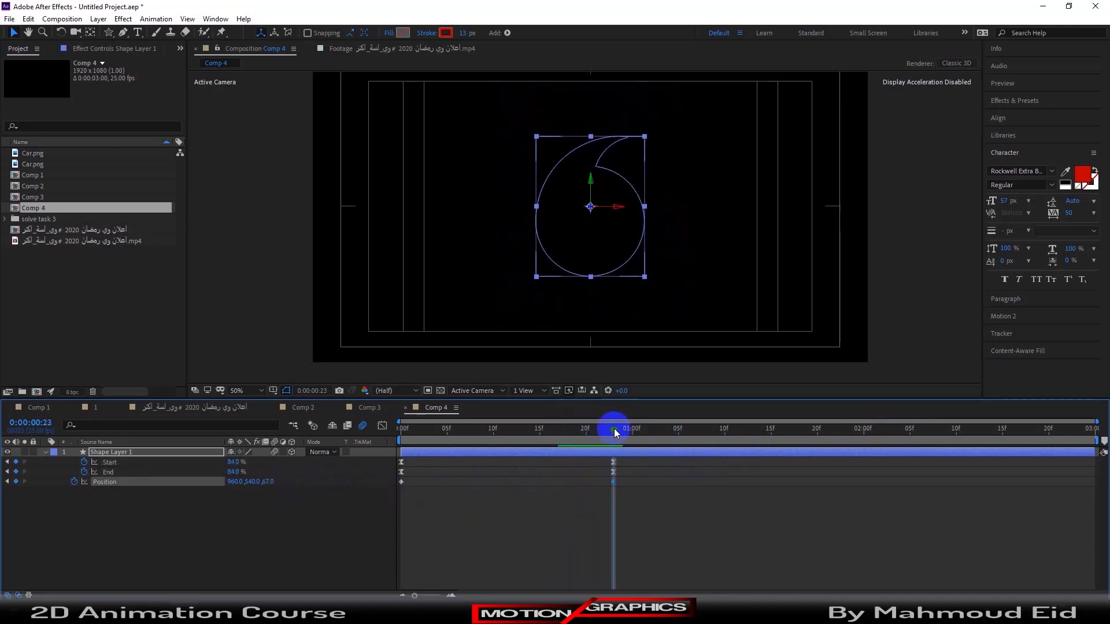
drag(275, 482, 349, 483)
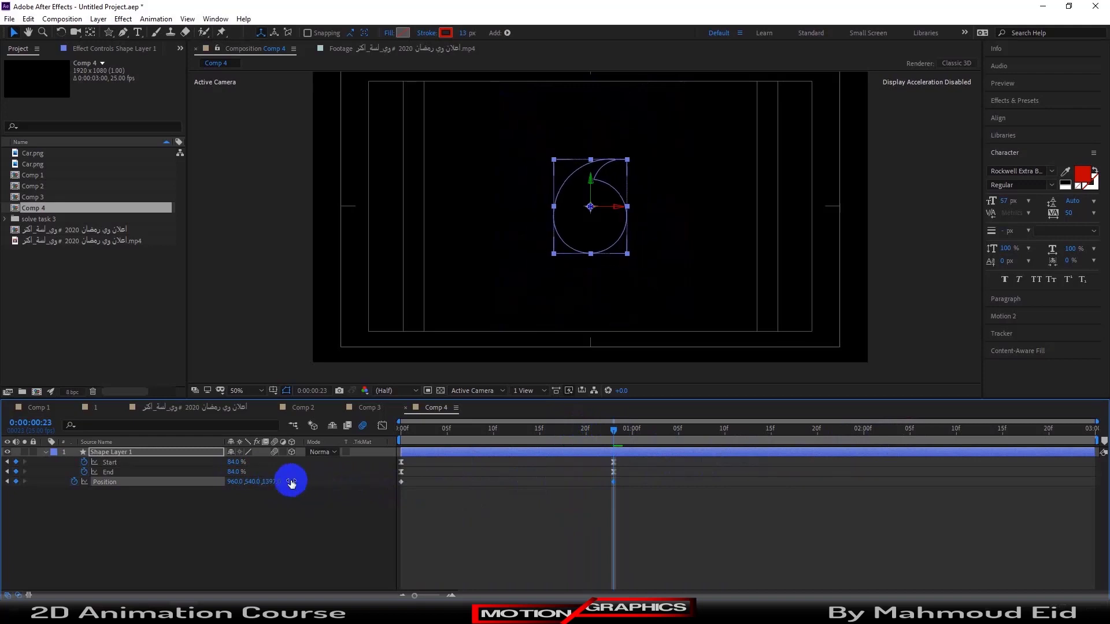
drag(275, 481, 299, 481)
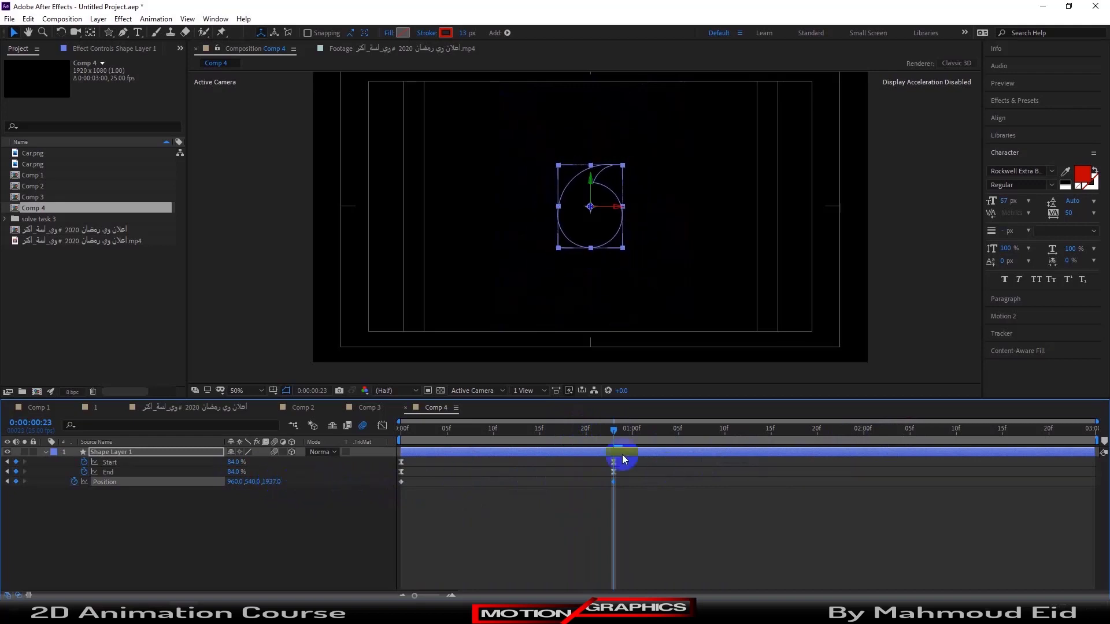
mouse_move(600, 429)
mouse_down()
mouse_move(529, 433)
mouse_move(613, 429)
mouse_move(402, 431)
mouse_up()
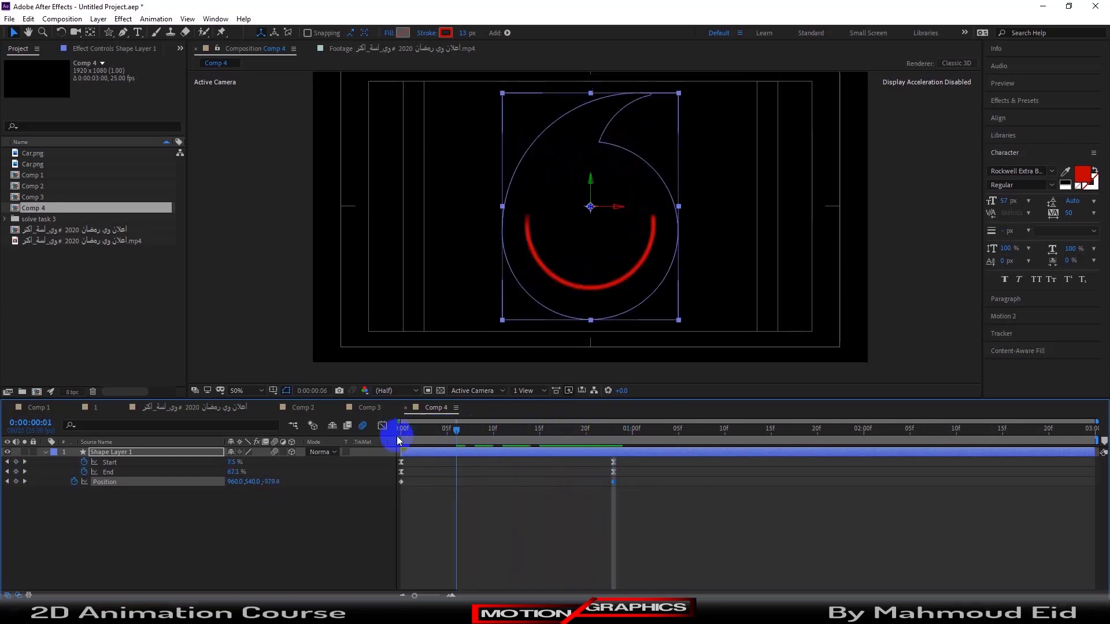
Step: Easy Ease both Position keyframes and preview the swirl motion
drag(626, 514, 371, 486)
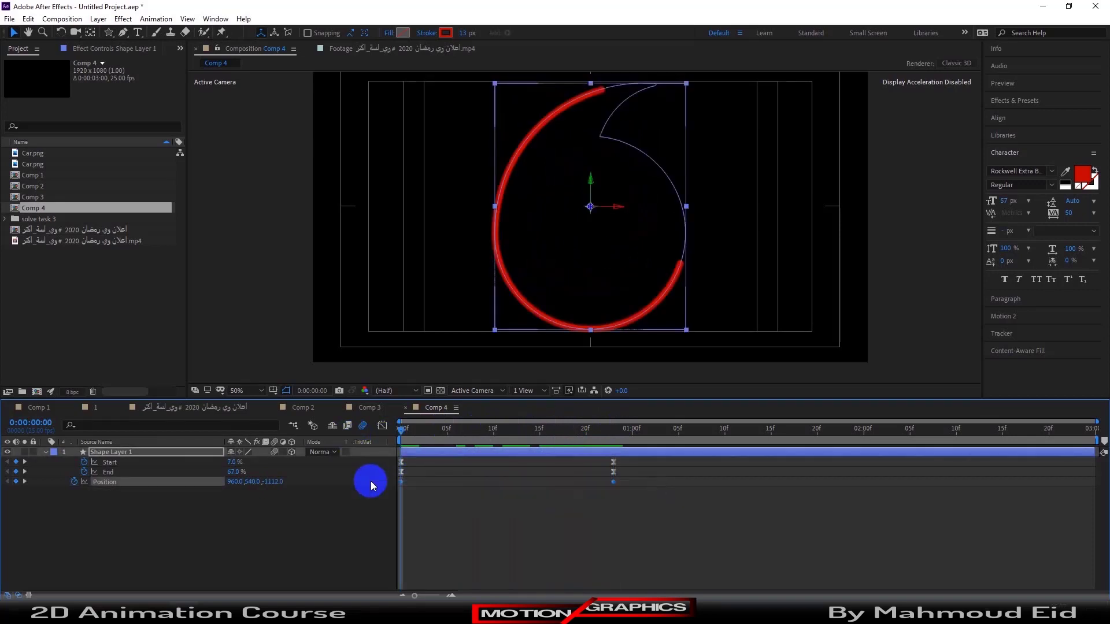
key(F9)
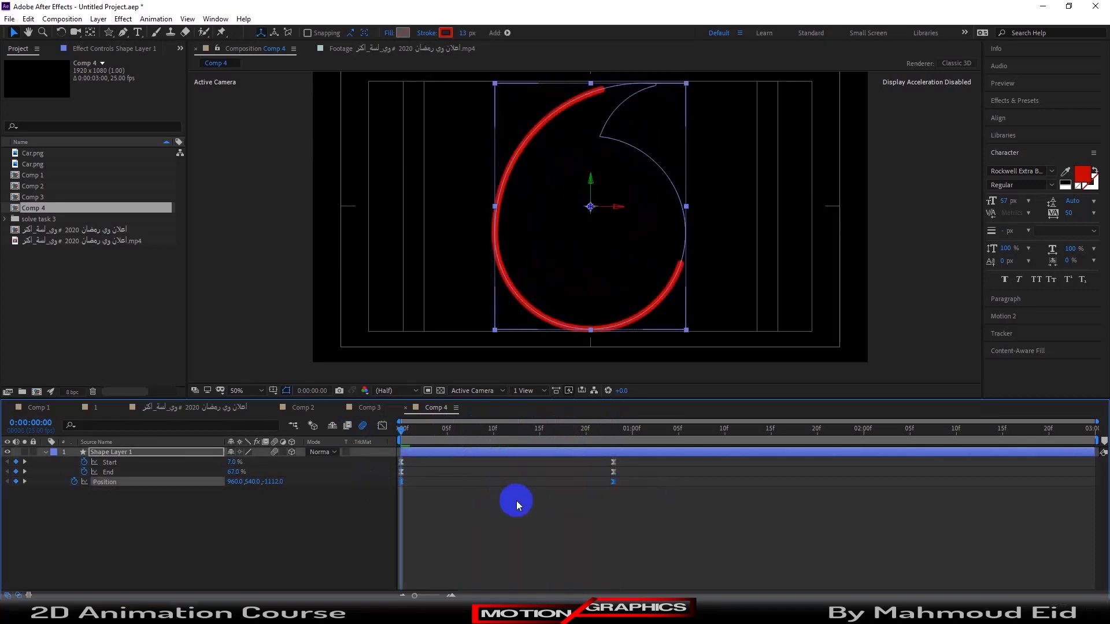
key(space)
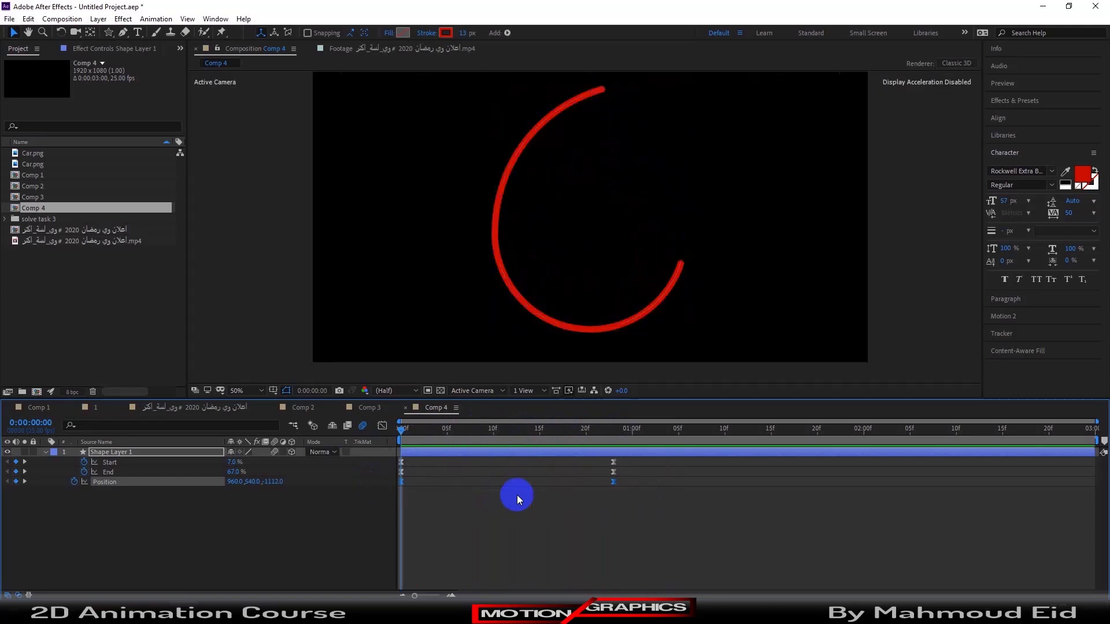
key(space)
key(space)
key(space)
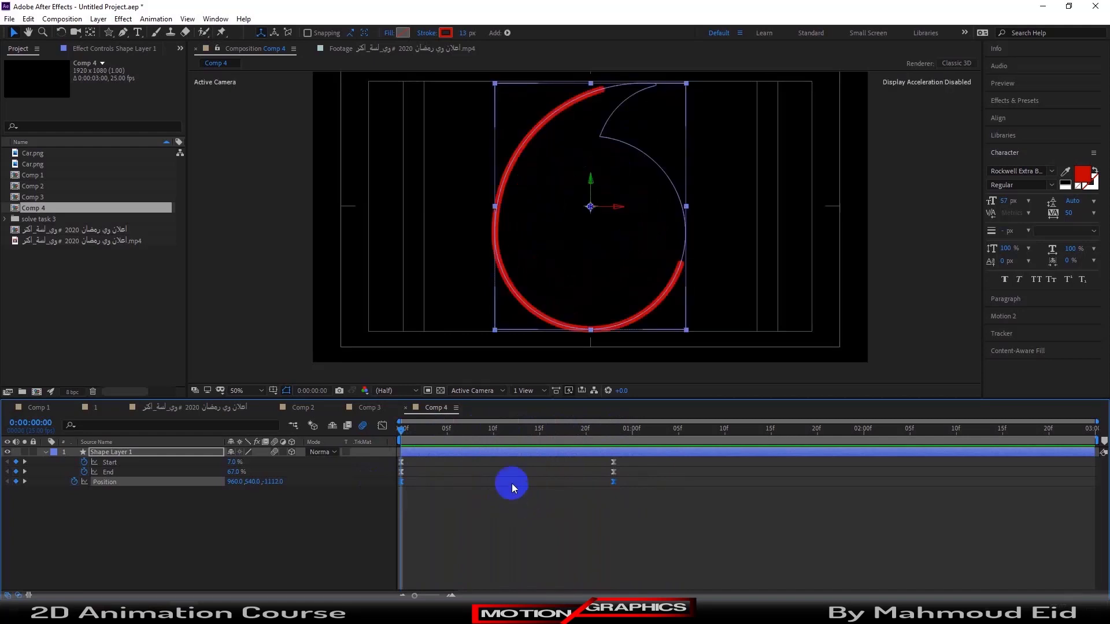
Step: Import Vodafone logo.png from the Desktop's Session 2 folder into the project
click(45, 453)
click(87, 506)
click(60, 310)
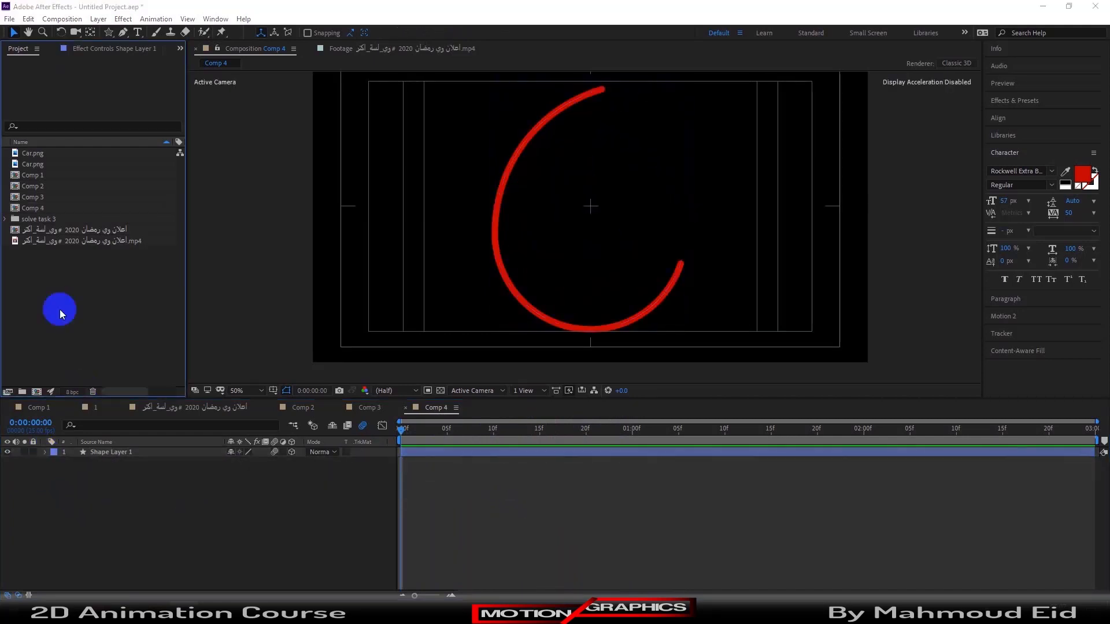
double_click(60, 310)
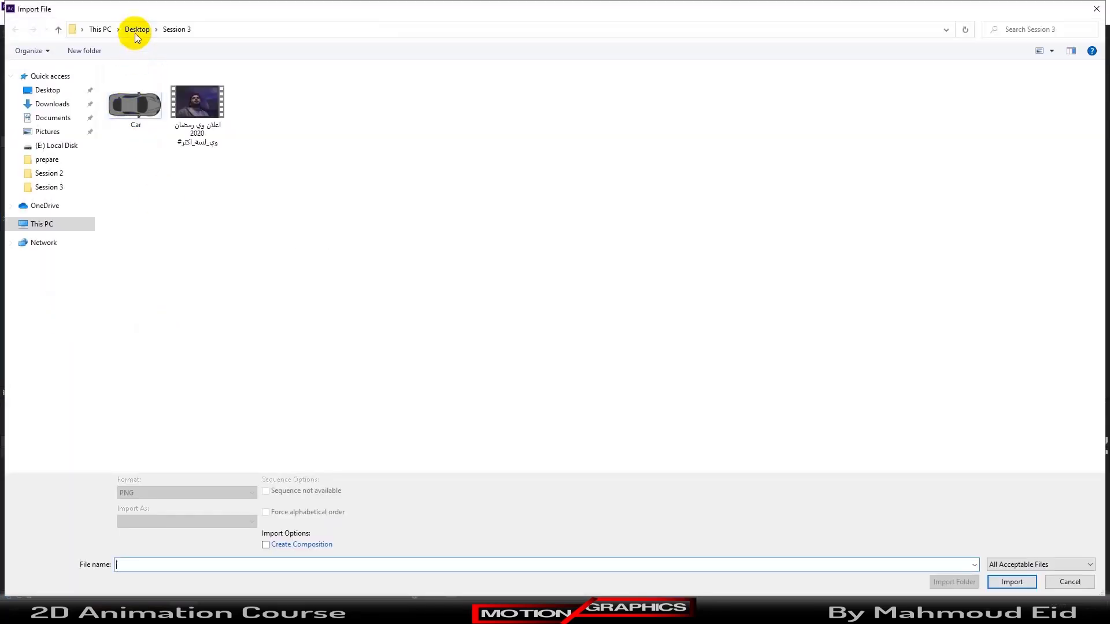
click(137, 29)
click(218, 100)
double_click(218, 99)
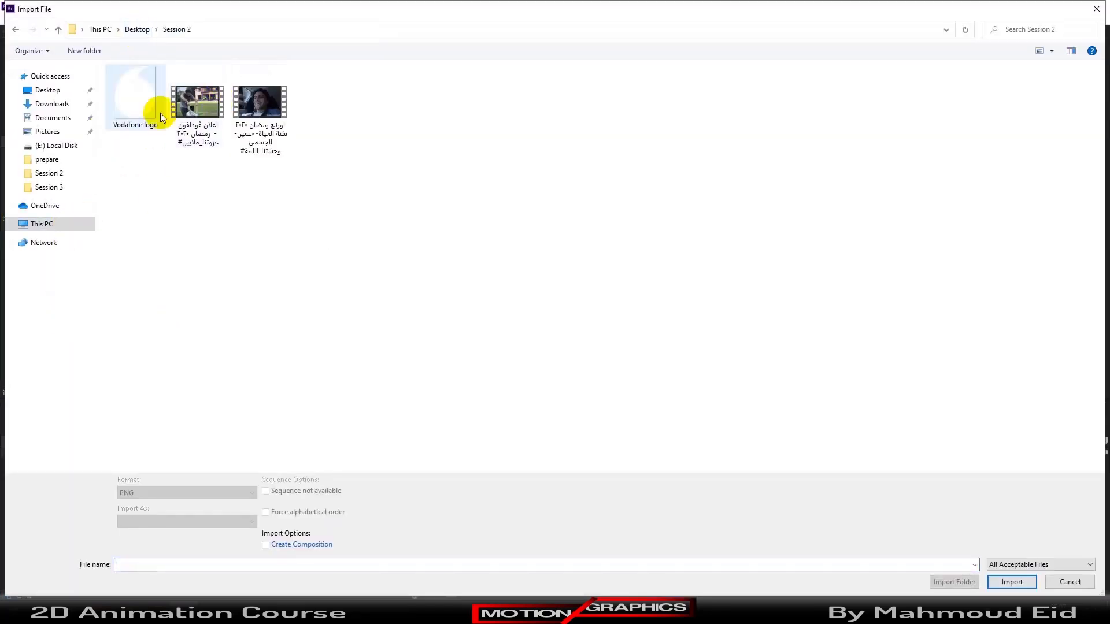
double_click(134, 99)
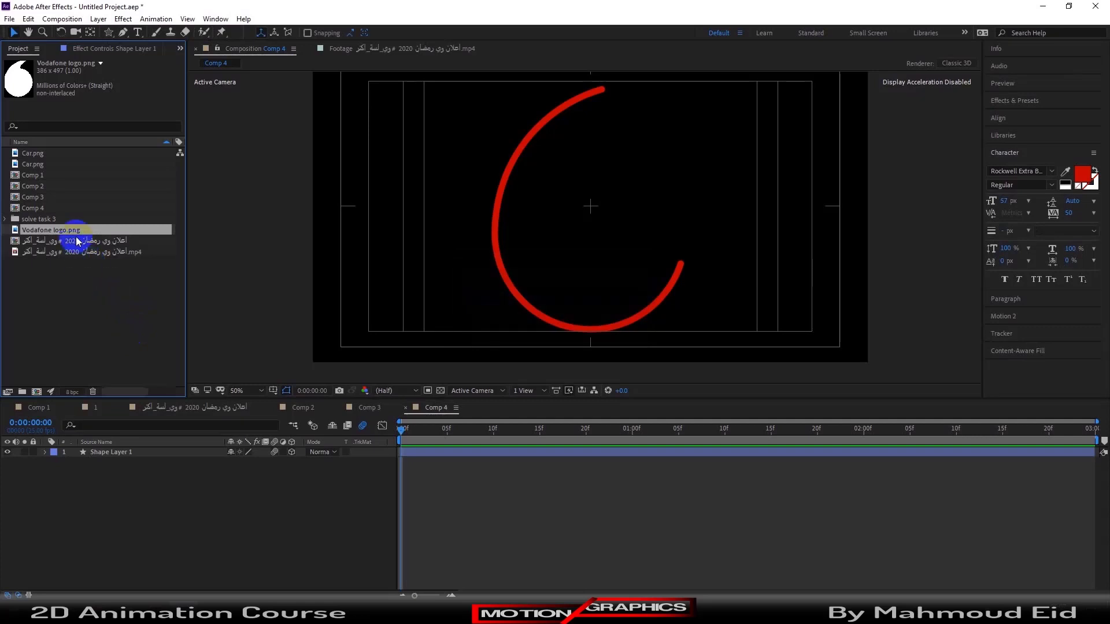
Step: Add Vodafone logo.png to Comp 4 above the swirl, scale it down, and check the swirl around frame 15
drag(72, 230, 117, 455)
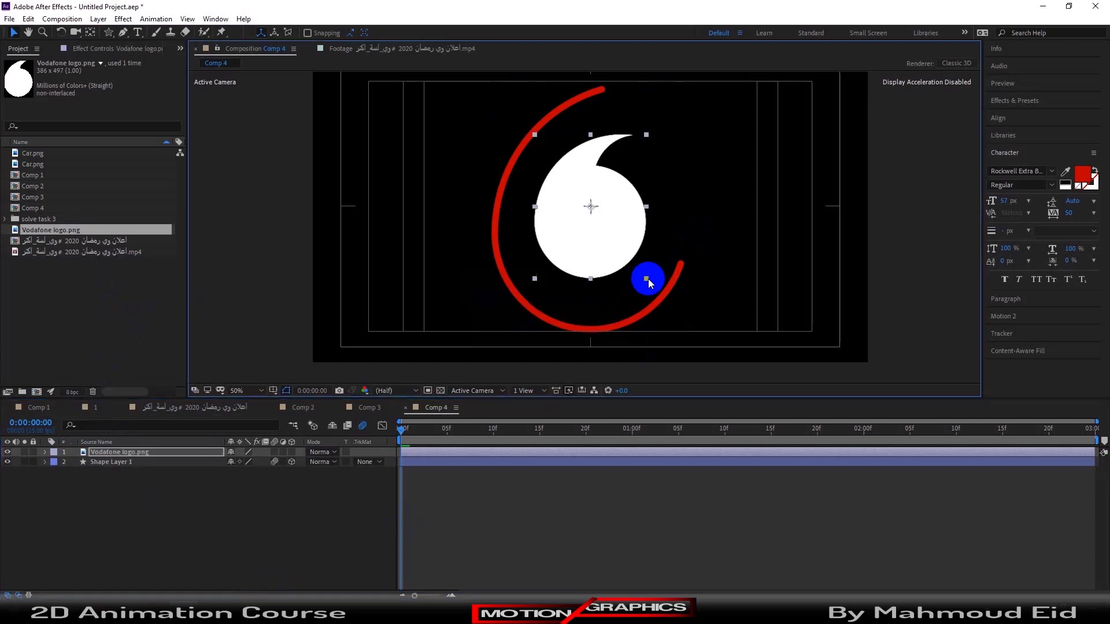
drag(648, 279, 628, 255)
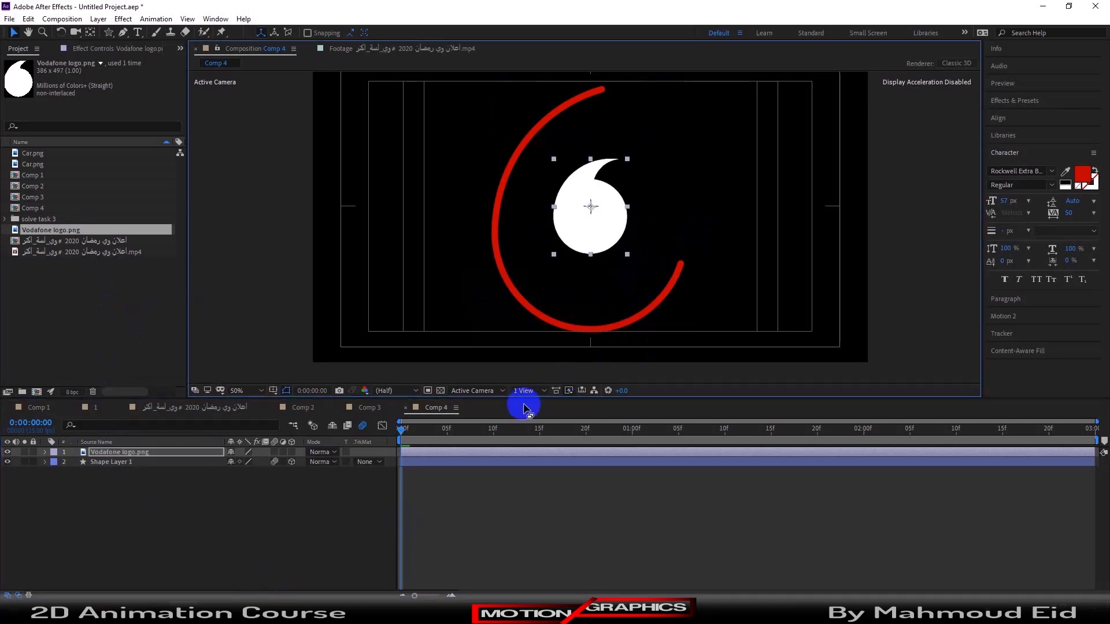
click(182, 462)
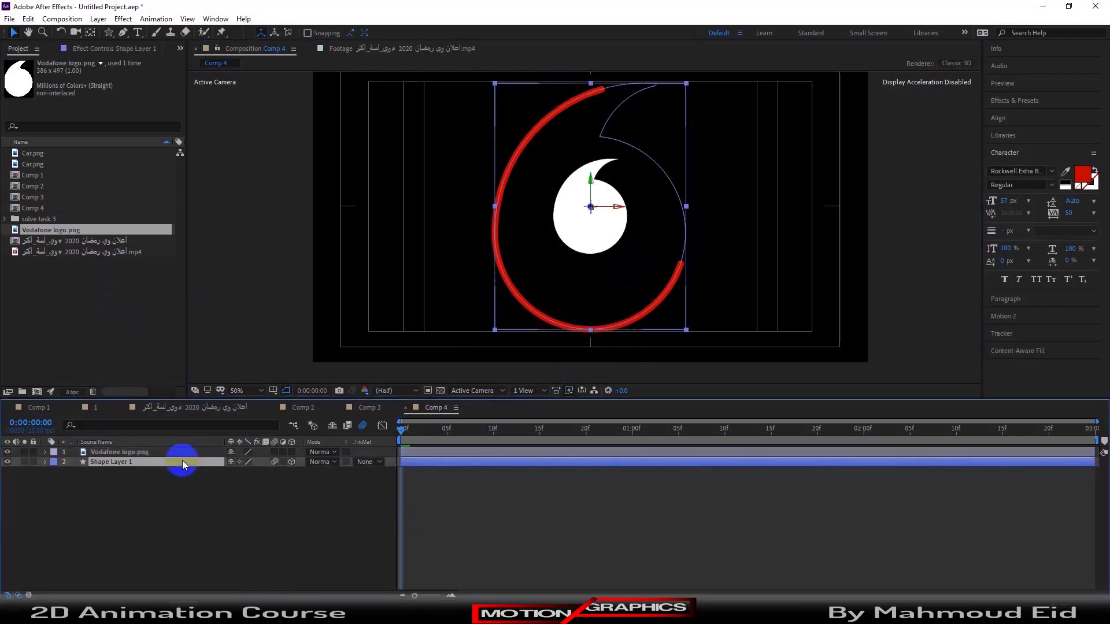
key(u)
click(539, 430)
mouse_move(540, 430)
mouse_down()
mouse_move(519, 428)
mouse_move(544, 426)
mouse_up()
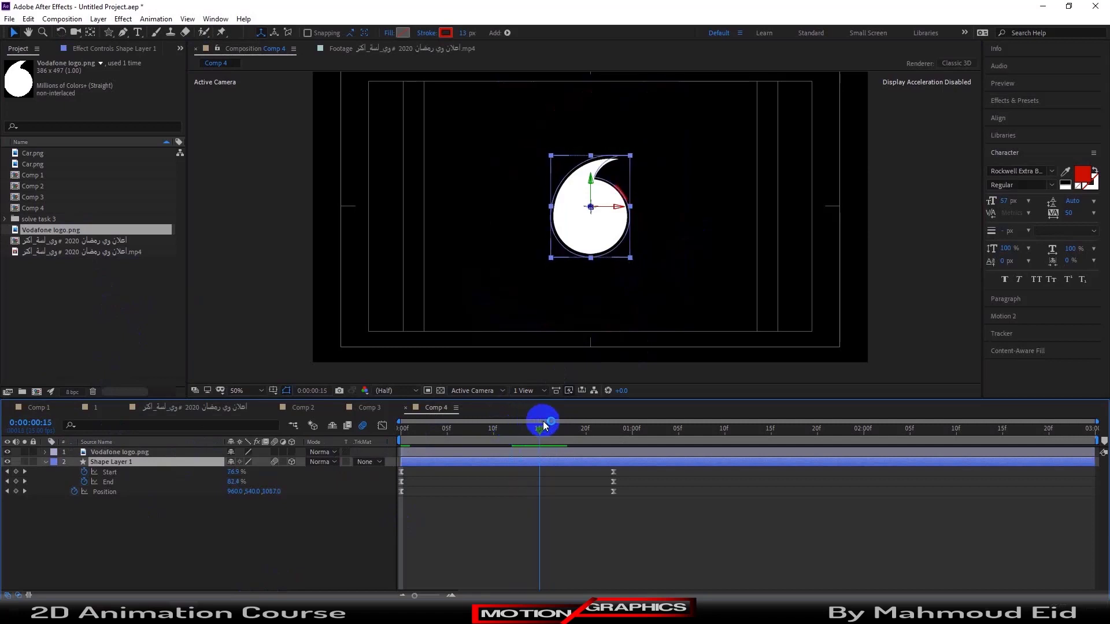
Step: Shrink the Vodafone logo slightly more and scrub to frame 16 to check the swirl finishes around it
click(125, 462)
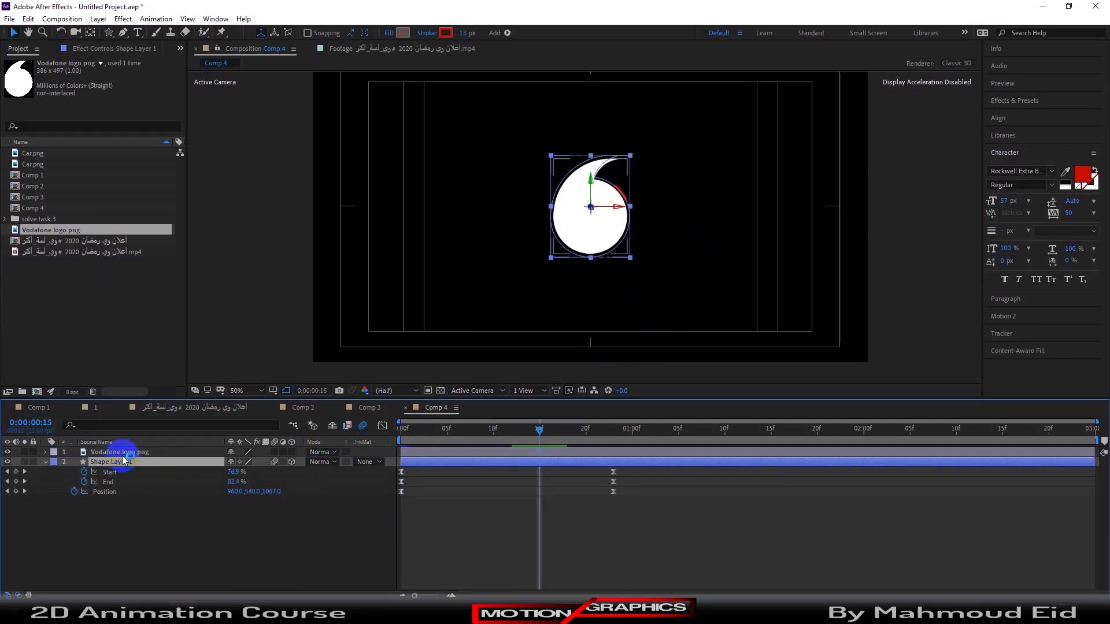
click(119, 452)
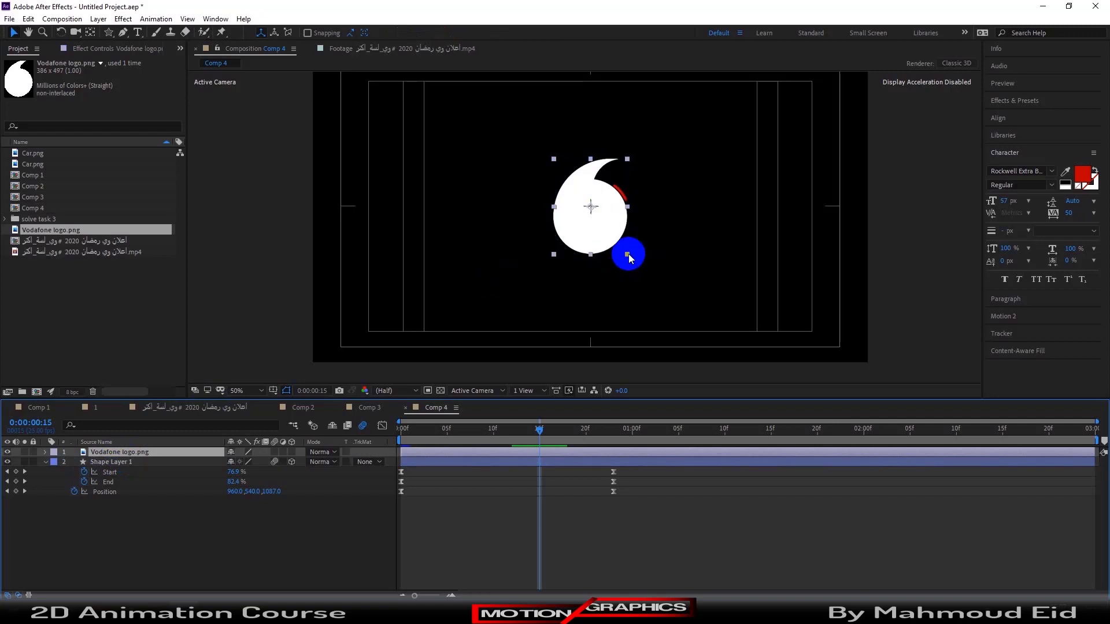
drag(630, 255, 627, 255)
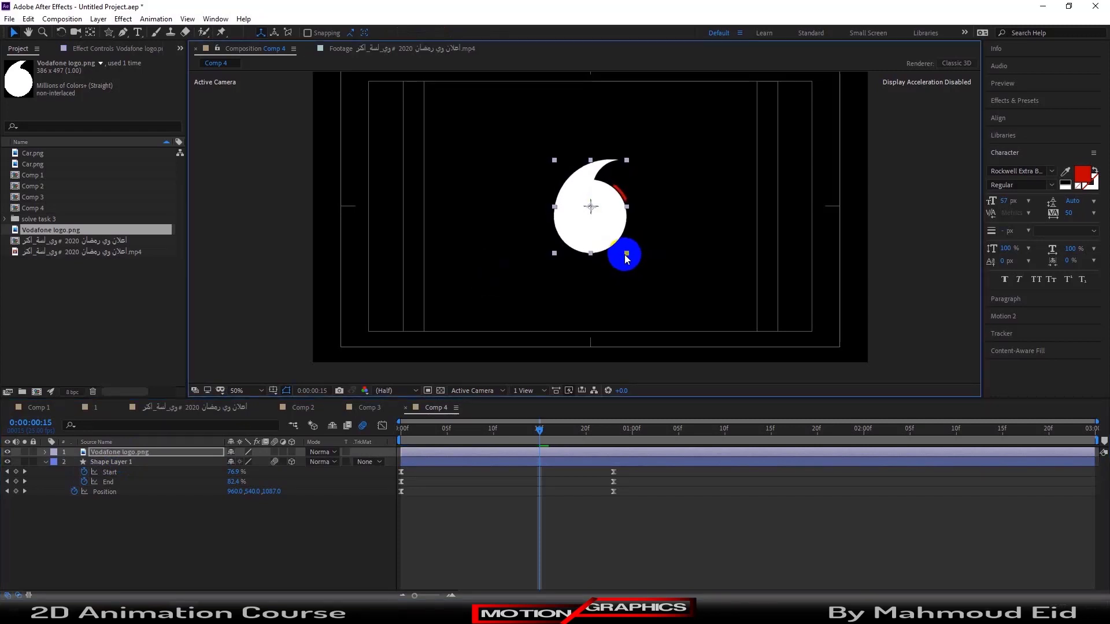
click(916, 259)
mouse_move(545, 432)
mouse_down()
mouse_move(505, 426)
mouse_move(552, 426)
mouse_up()
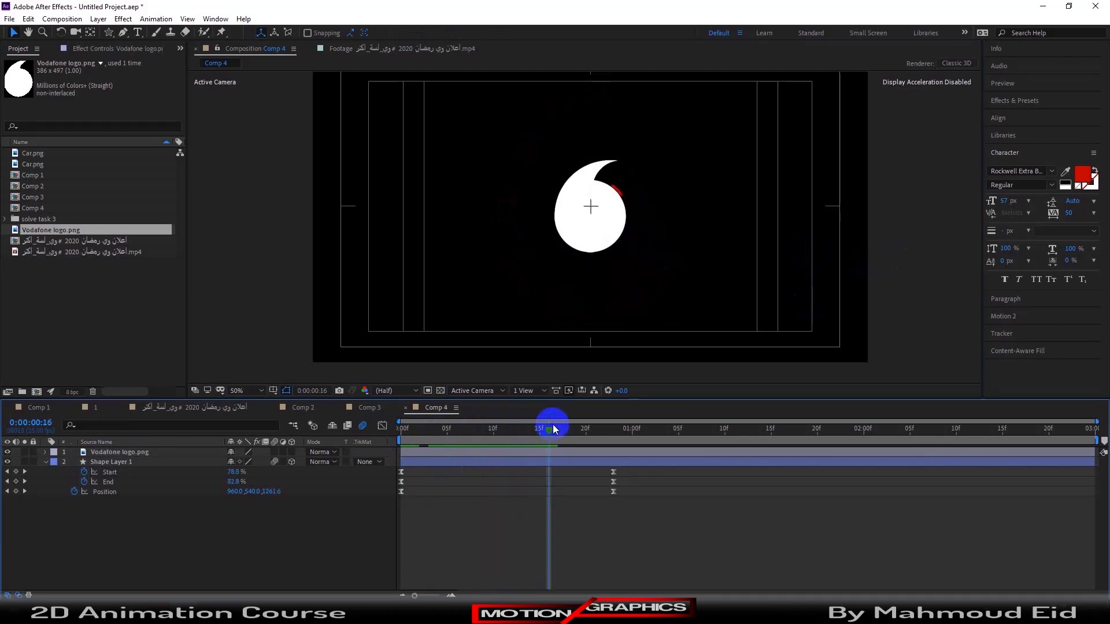
click(696, 197)
click(564, 232)
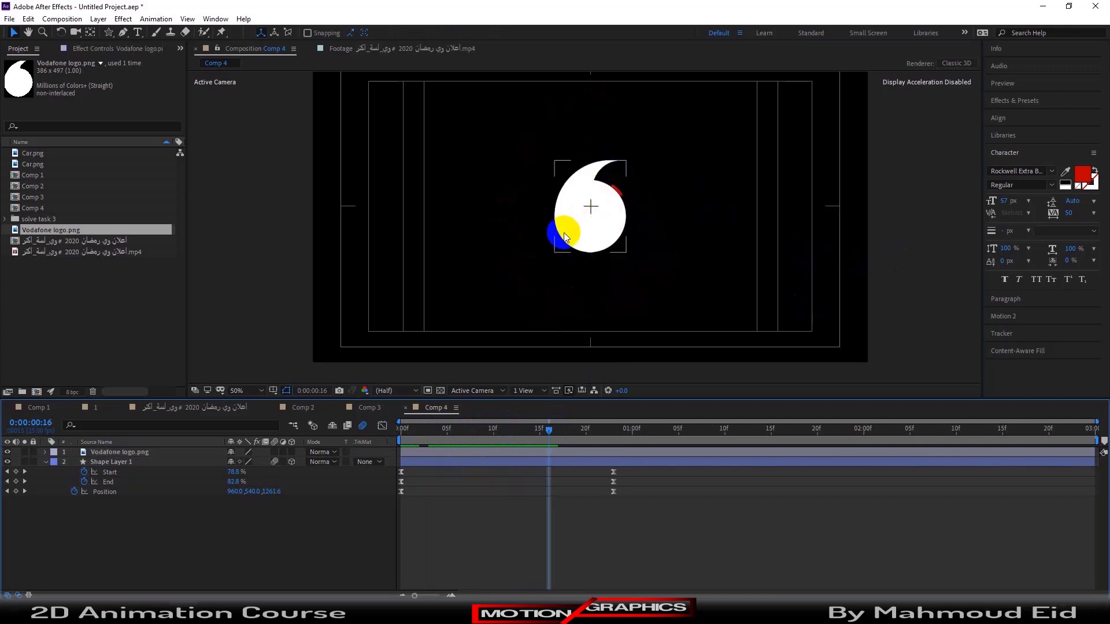
click(608, 157)
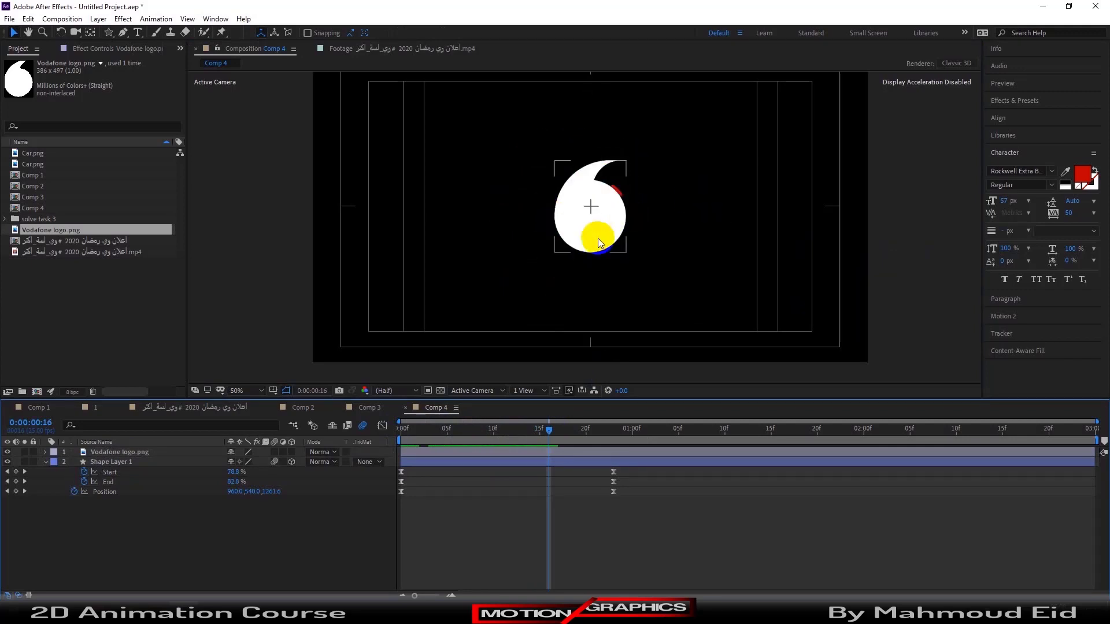
click(159, 496)
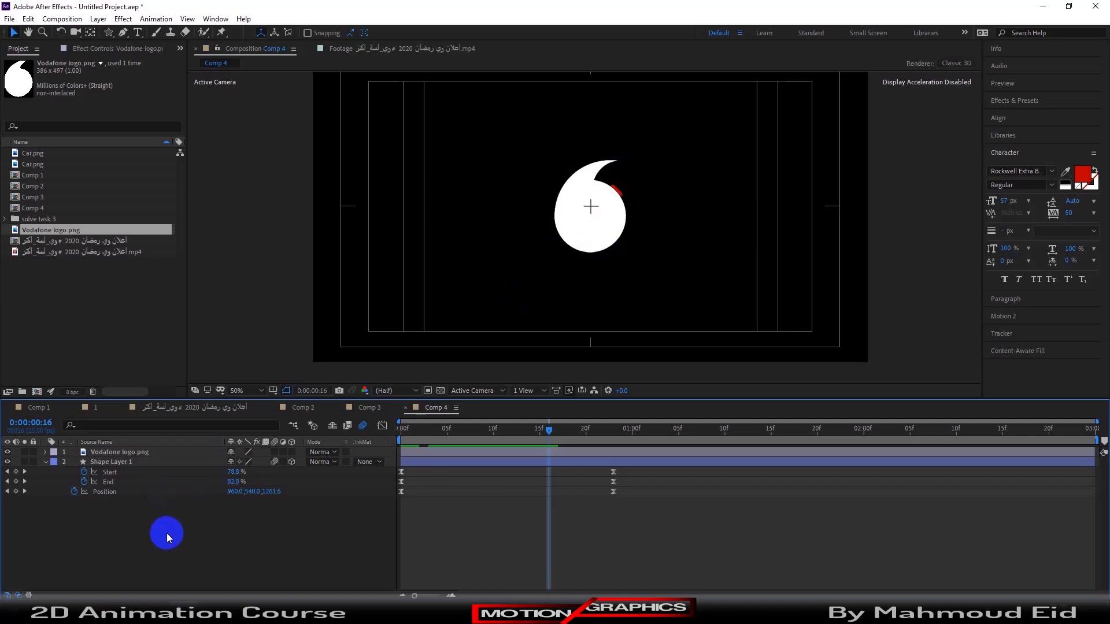
Step: Draw a circle left of the logo with the Ellipse Tool, creating Shape Layer 2
drag(110, 33, 163, 65)
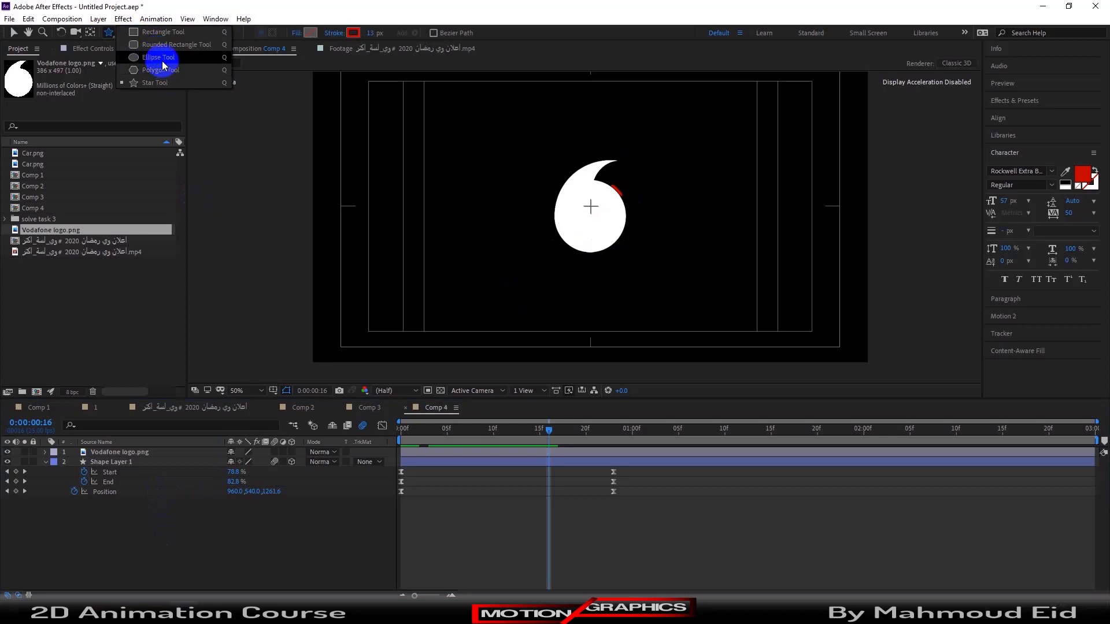
mouse_move(389, 152)
mouse_down()
mouse_move(502, 263)
mouse_move(516, 241)
mouse_move(425, 183)
mouse_move(477, 239)
mouse_up()
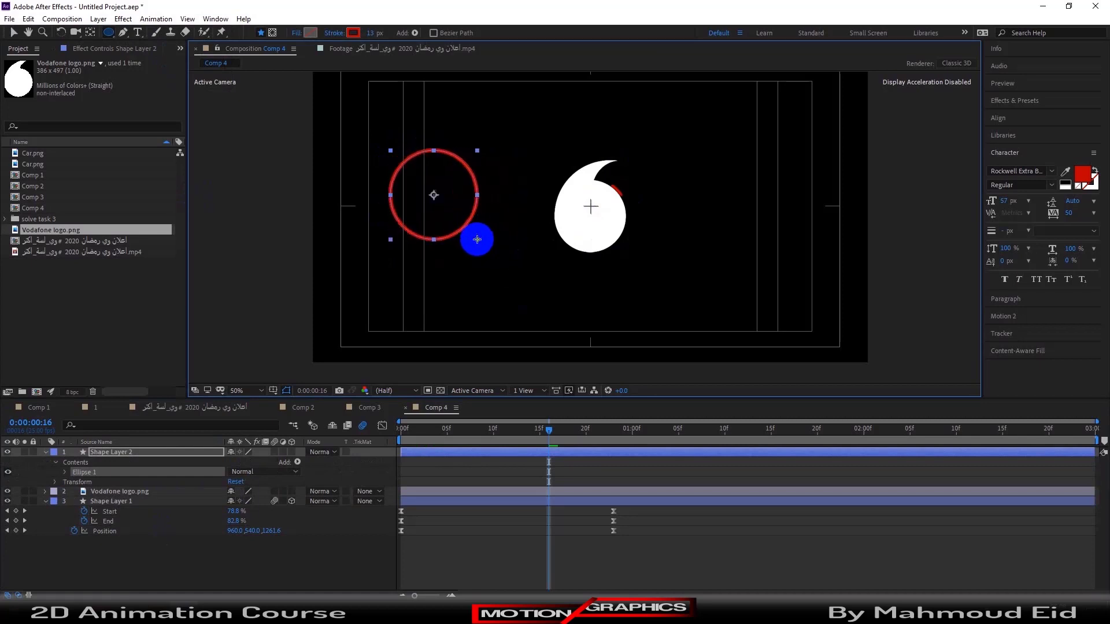
Step: Set the new circle's stroke to None
click(334, 33)
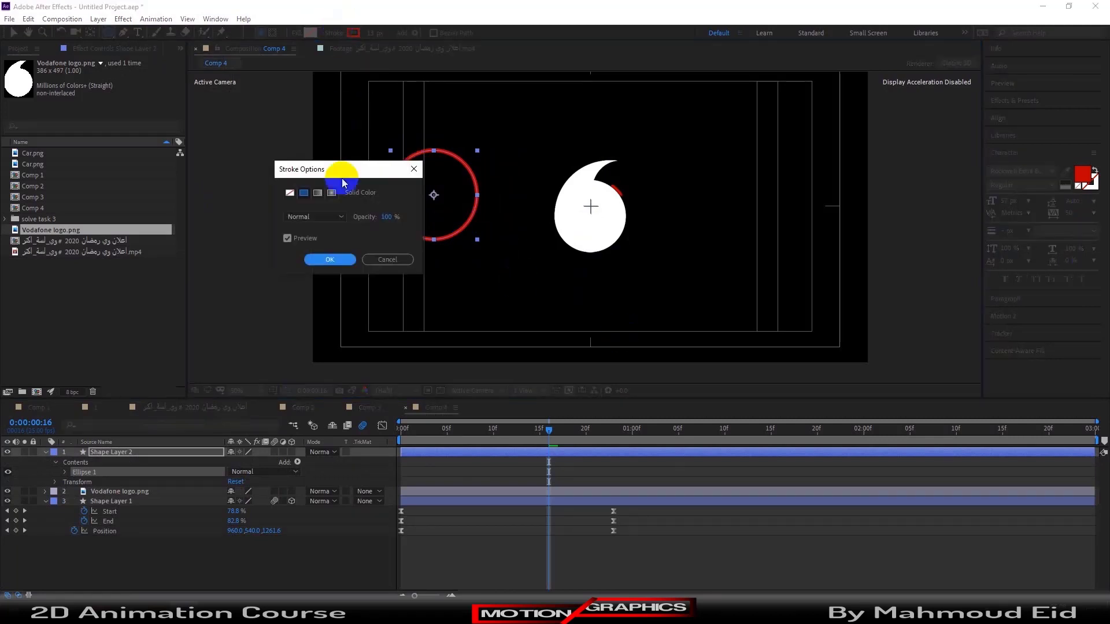
click(290, 192)
click(327, 270)
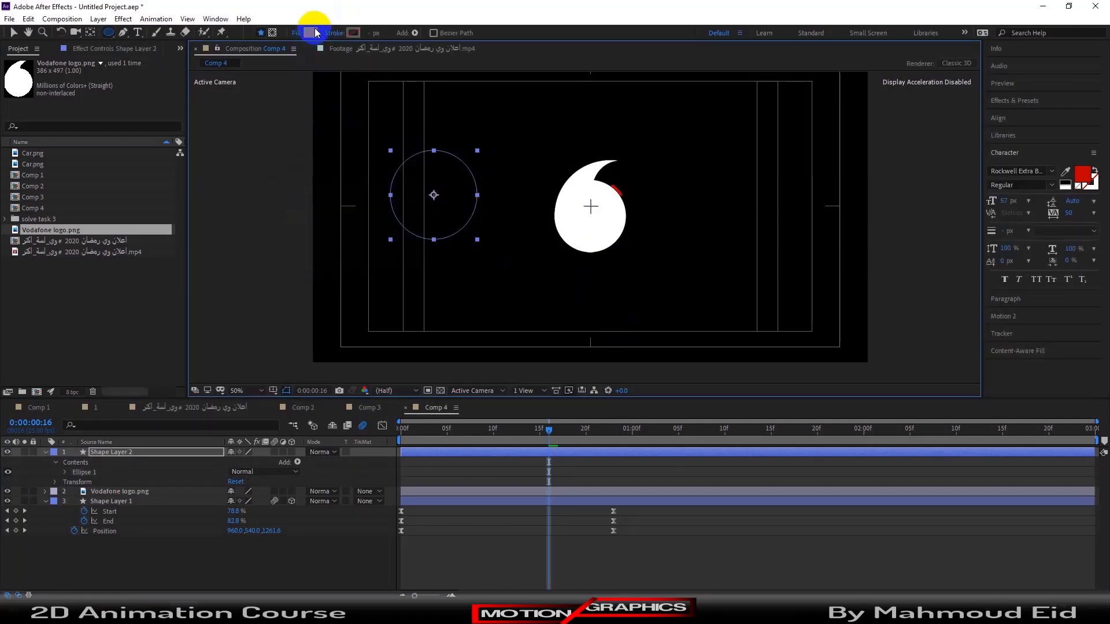
Step: Fill the circle with the swirl's red, C10000, sampled with the eyedropper
click(312, 33)
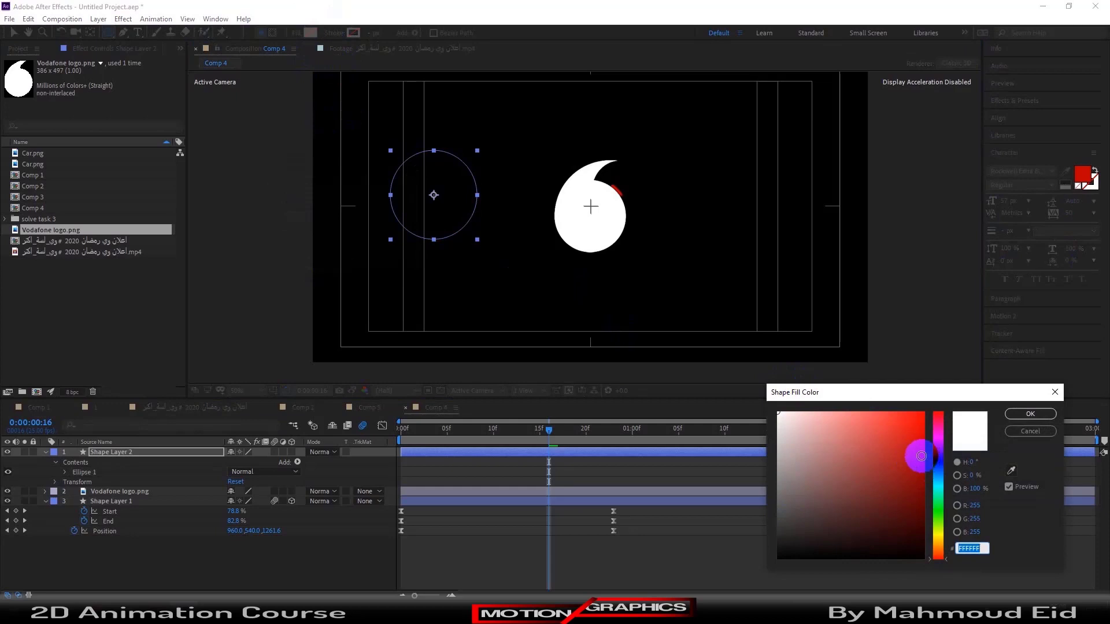
click(922, 452)
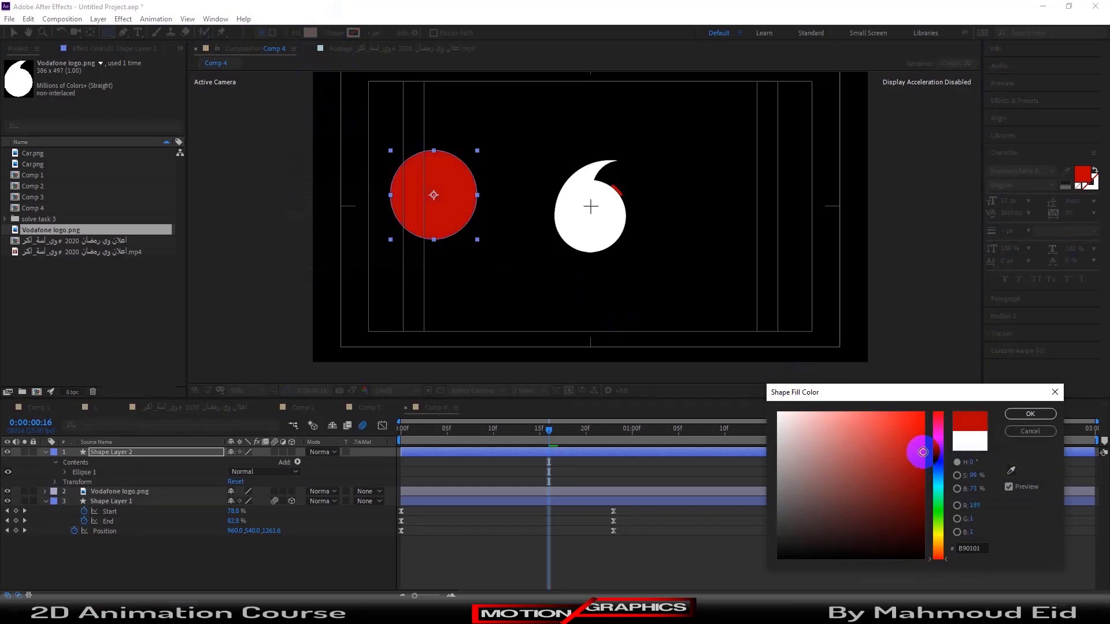
click(1012, 470)
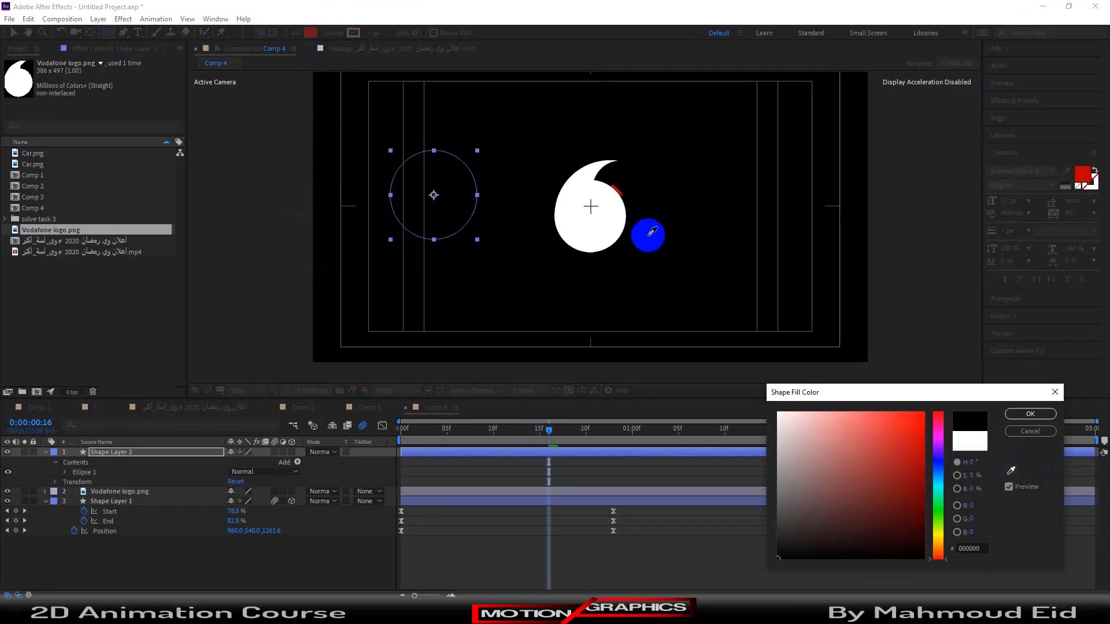
click(618, 184)
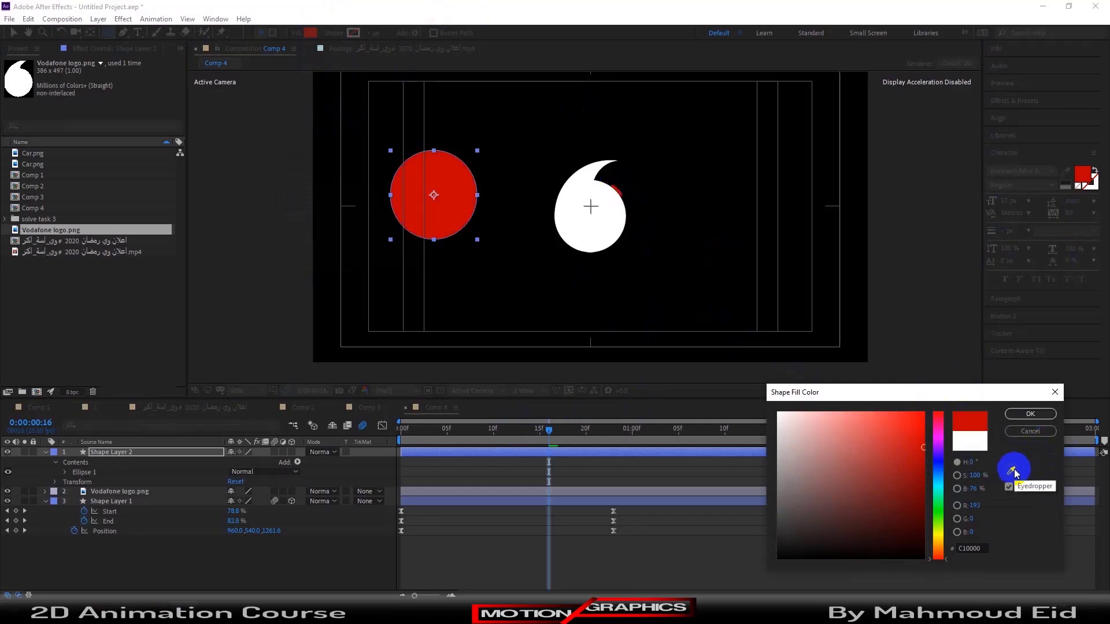
click(1031, 418)
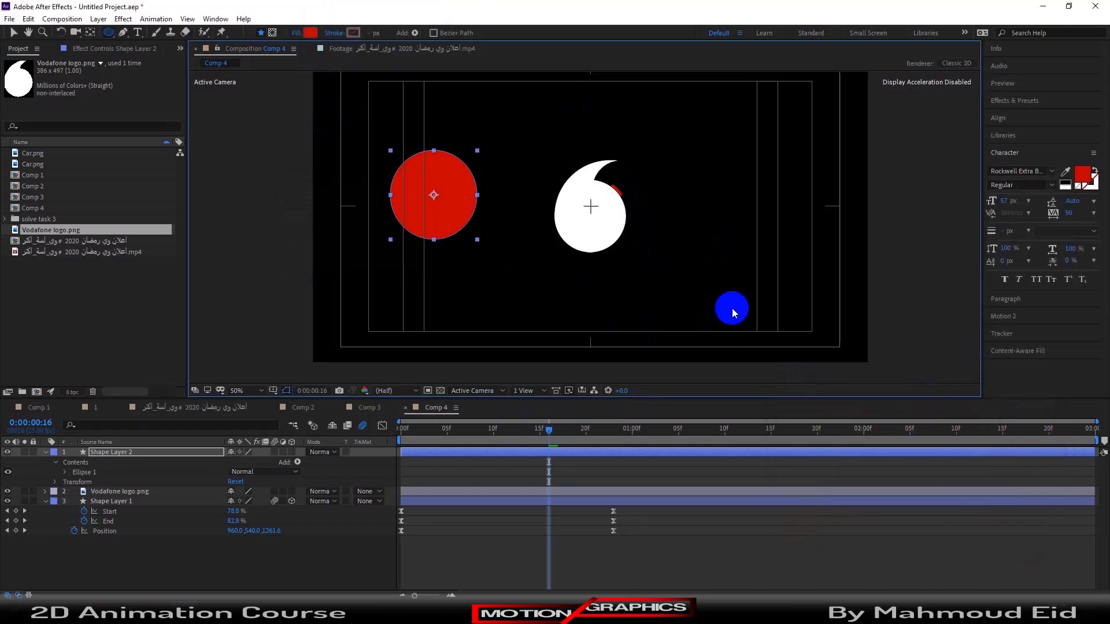
click(13, 33)
Step: Centre the red circle in the comp, make it a 3D layer, and scale it to 117%
click(414, 209)
drag(549, 250, 582, 218)
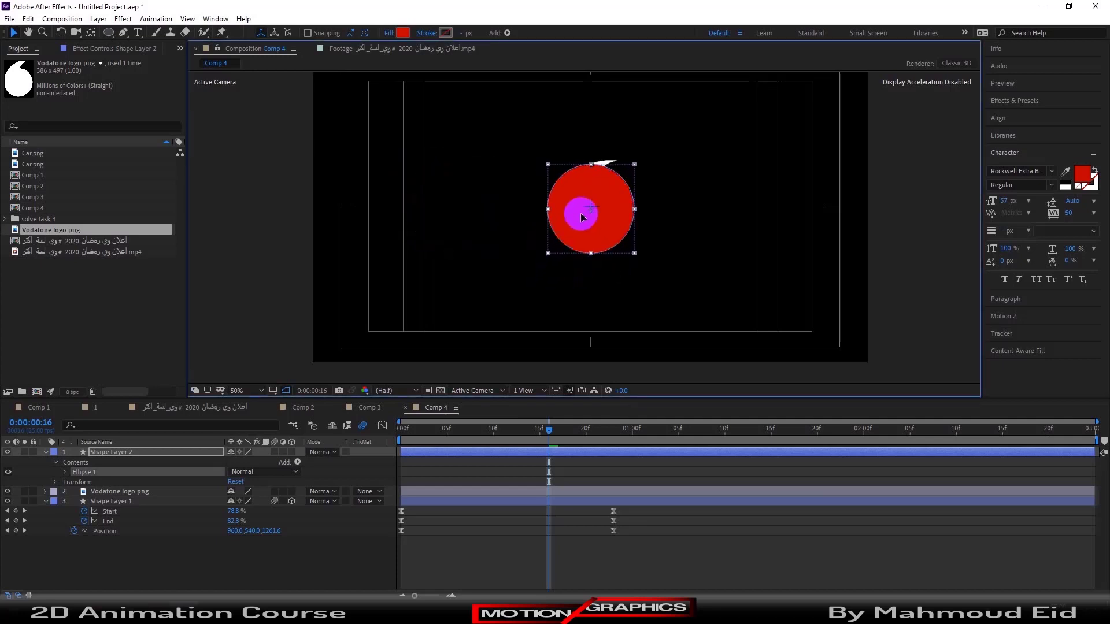
click(522, 324)
click(120, 471)
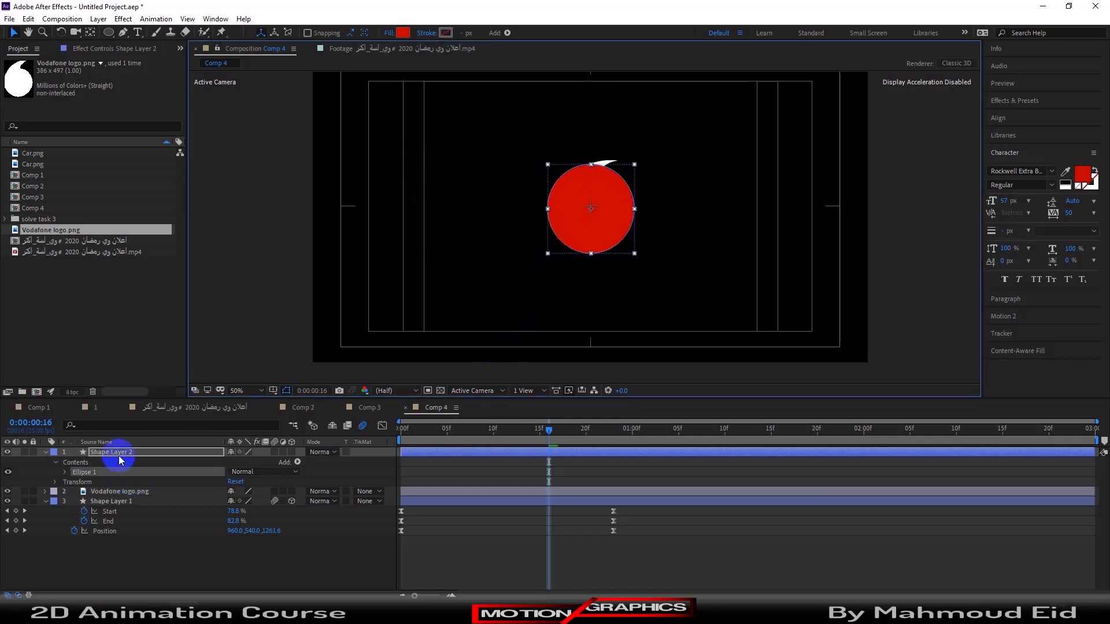
key(s)
click(245, 462)
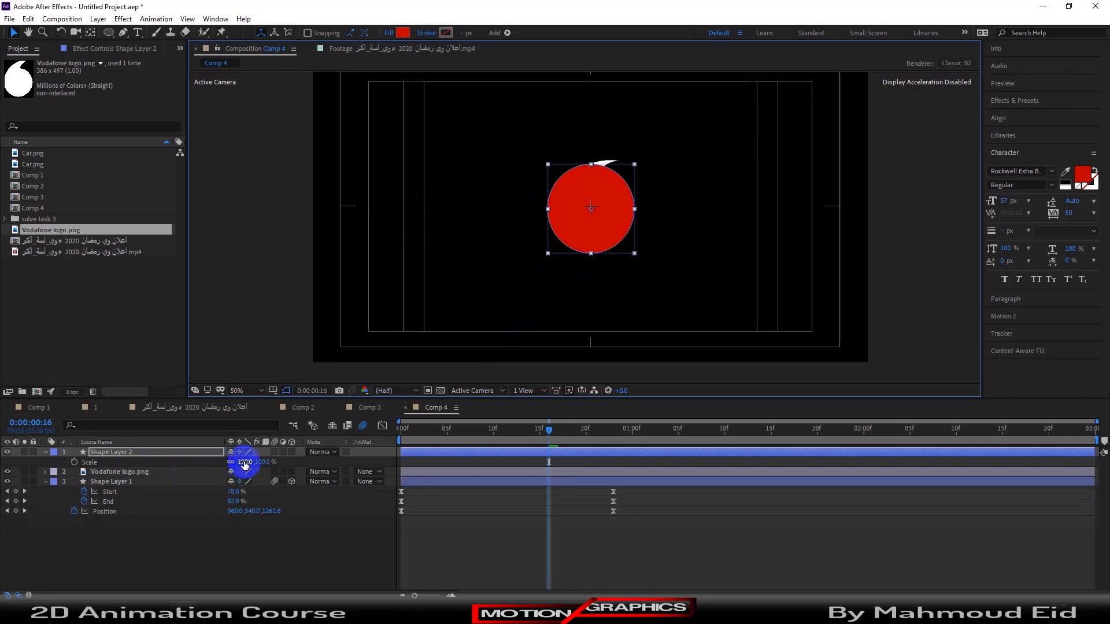
click(305, 461)
click(292, 452)
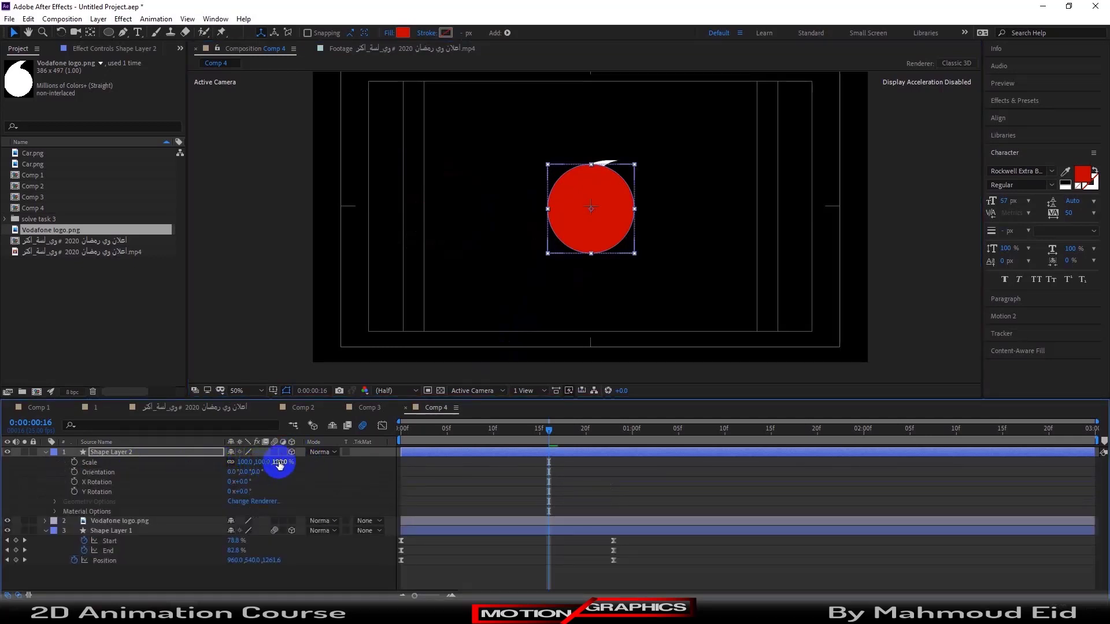
mouse_move(281, 462)
mouse_down()
mouse_move(319, 462)
mouse_move(246, 462)
mouse_up()
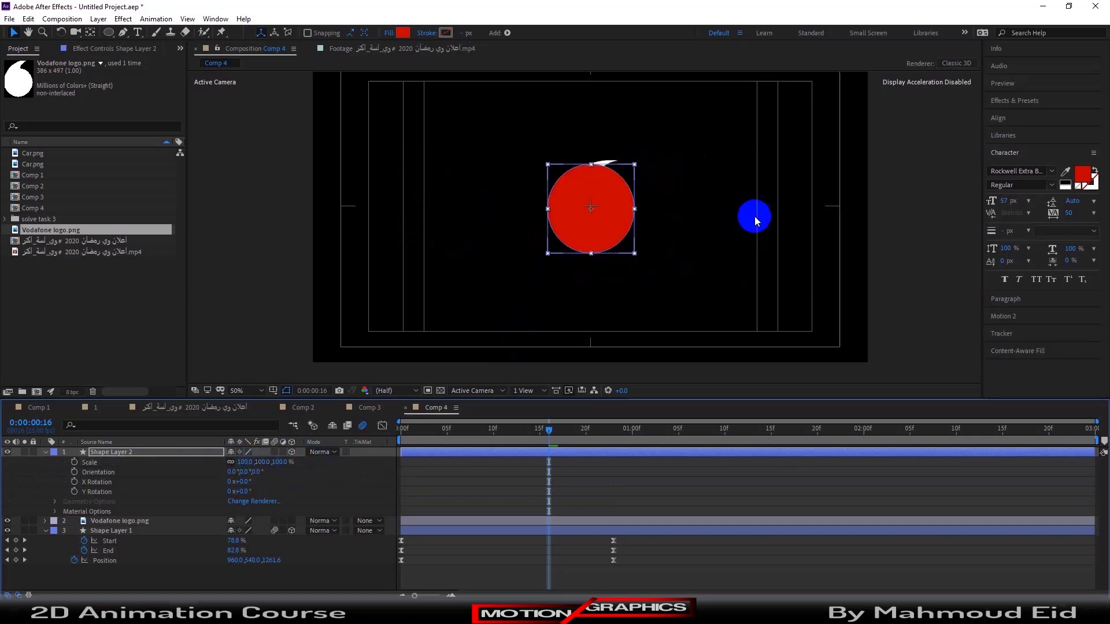
Step: Move the red circle's anchor point onto the circle's centre with the Pan Behind tool
click(152, 449)
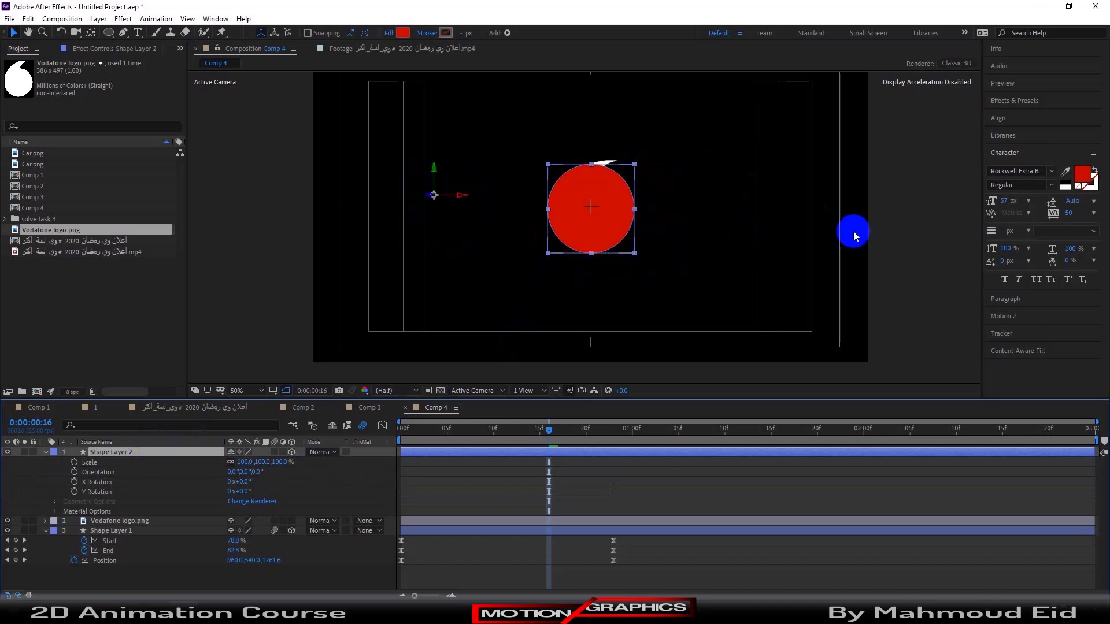
click(626, 216)
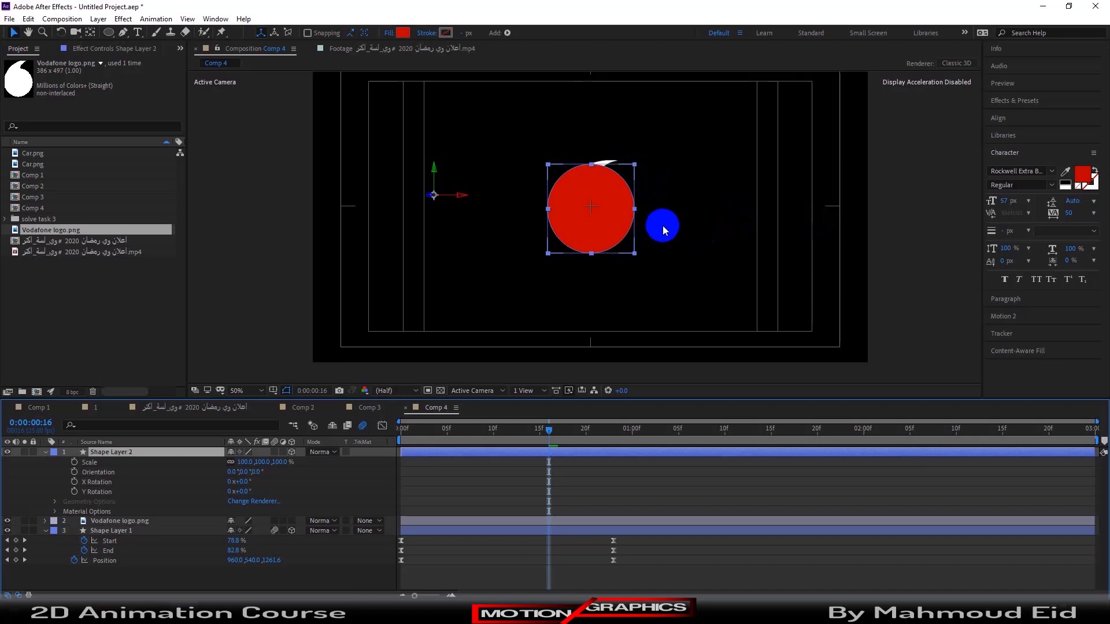
key(ctrl+alt+Home)
click(89, 32)
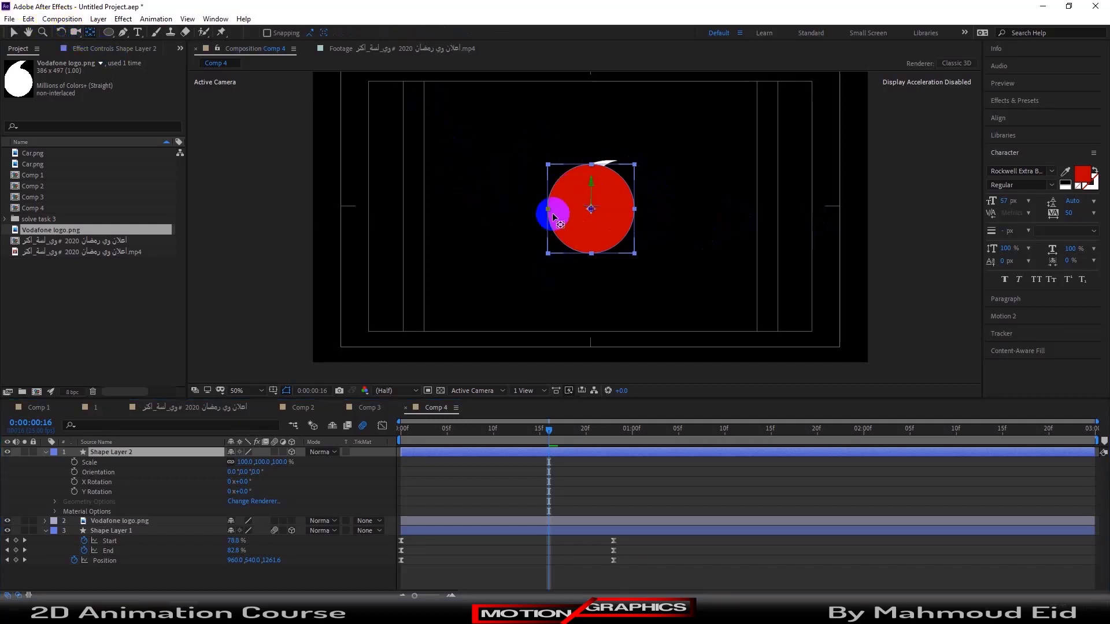
key(ctrl+z)
mouse_move(434, 195)
mouse_down()
mouse_move(560, 219)
mouse_move(591, 207)
mouse_up()
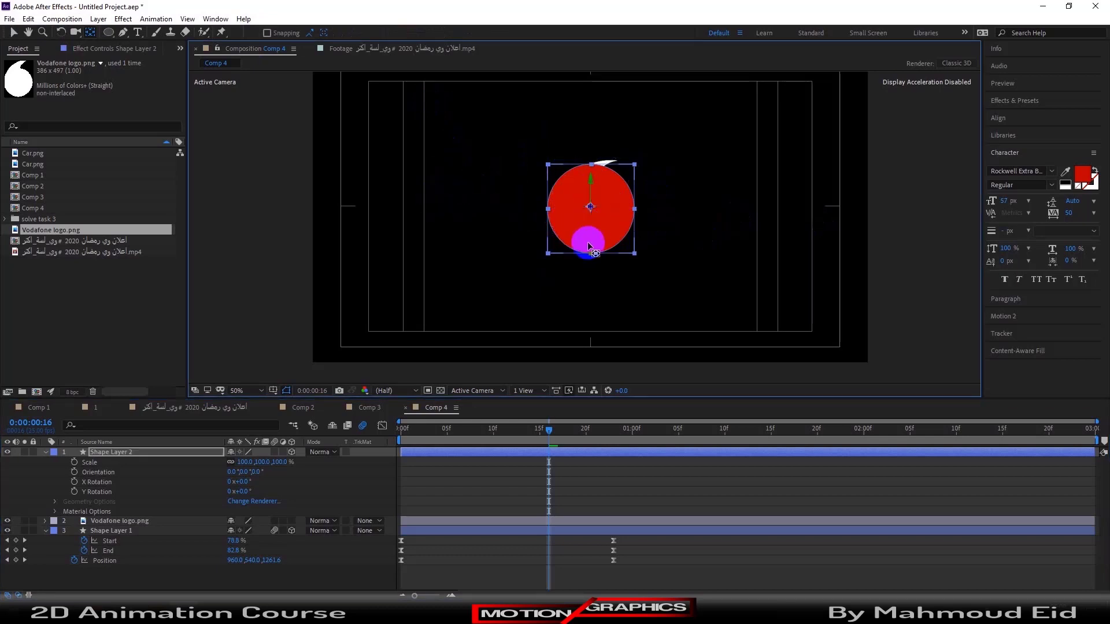
click(14, 33)
Step: Scale the red circle to 113% and place its layer beneath Vodafone logo.png
click(16, 48)
click(343, 200)
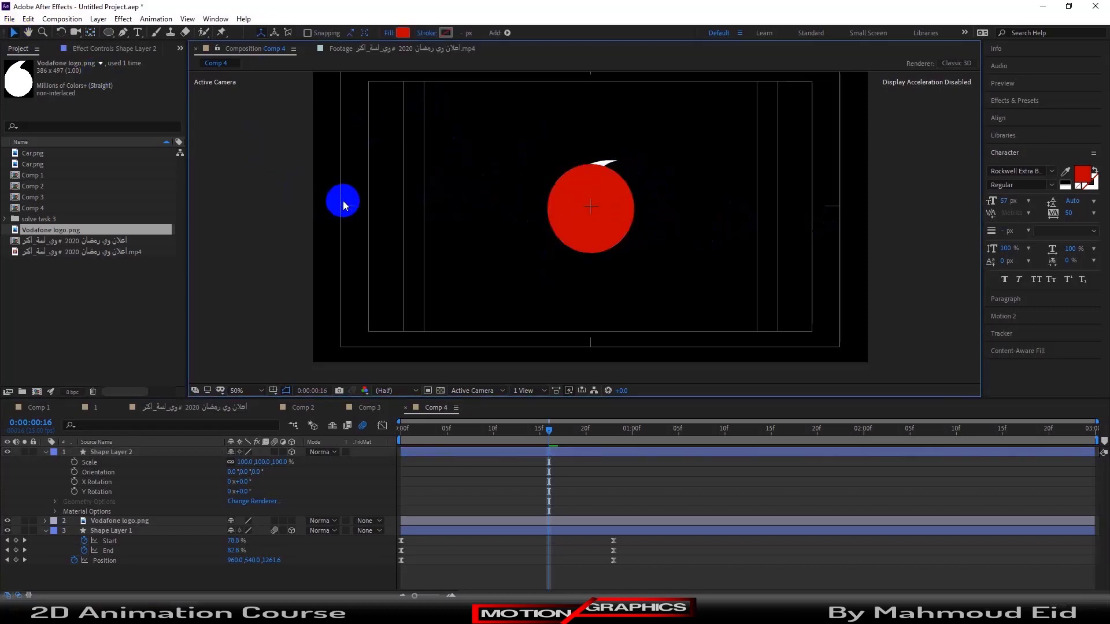
click(604, 217)
mouse_move(255, 463)
mouse_down()
mouse_move(302, 463)
mouse_move(293, 461)
mouse_up()
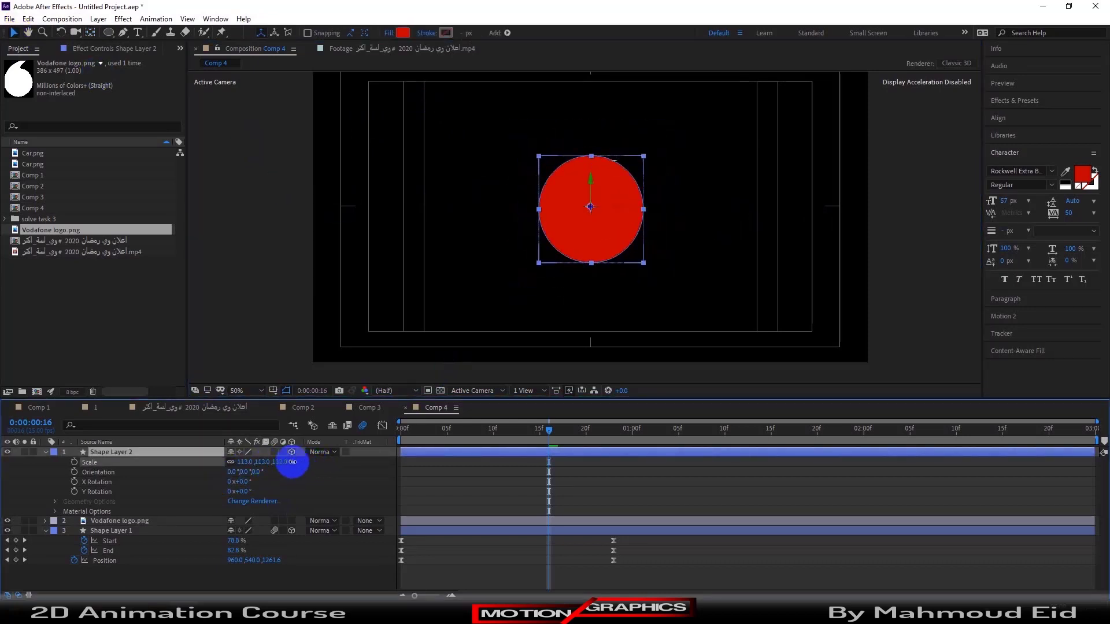
click(195, 472)
drag(175, 454, 168, 522)
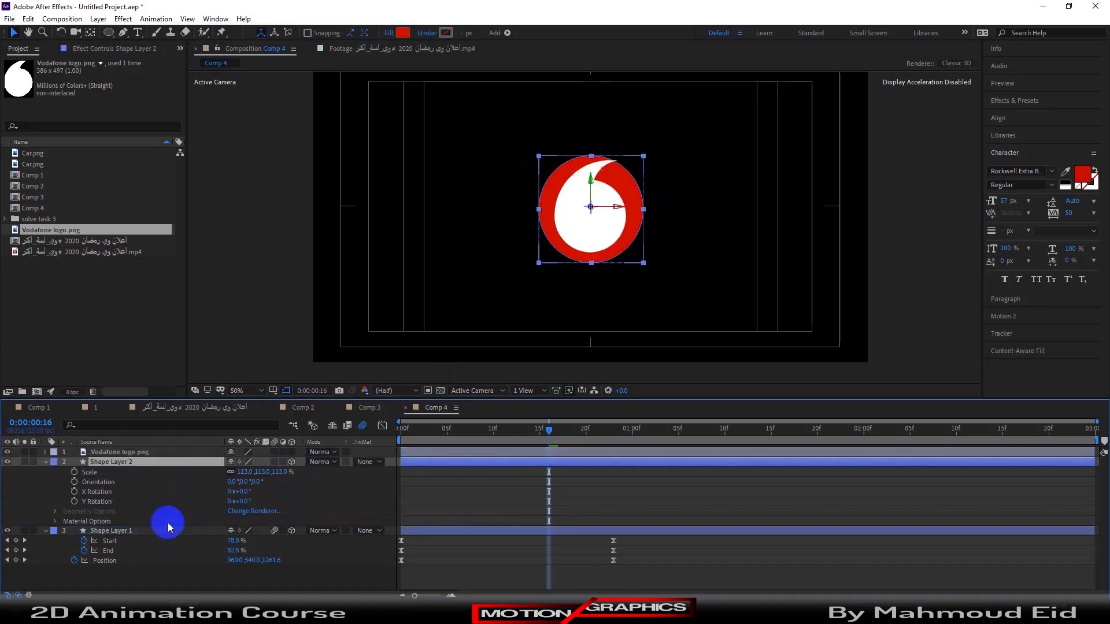
Step: Scale the red circle to 114% and reposition it with its 3D move handle
mouse_move(281, 472)
mouse_down()
mouse_move(244, 468)
mouse_move(257, 467)
mouse_up()
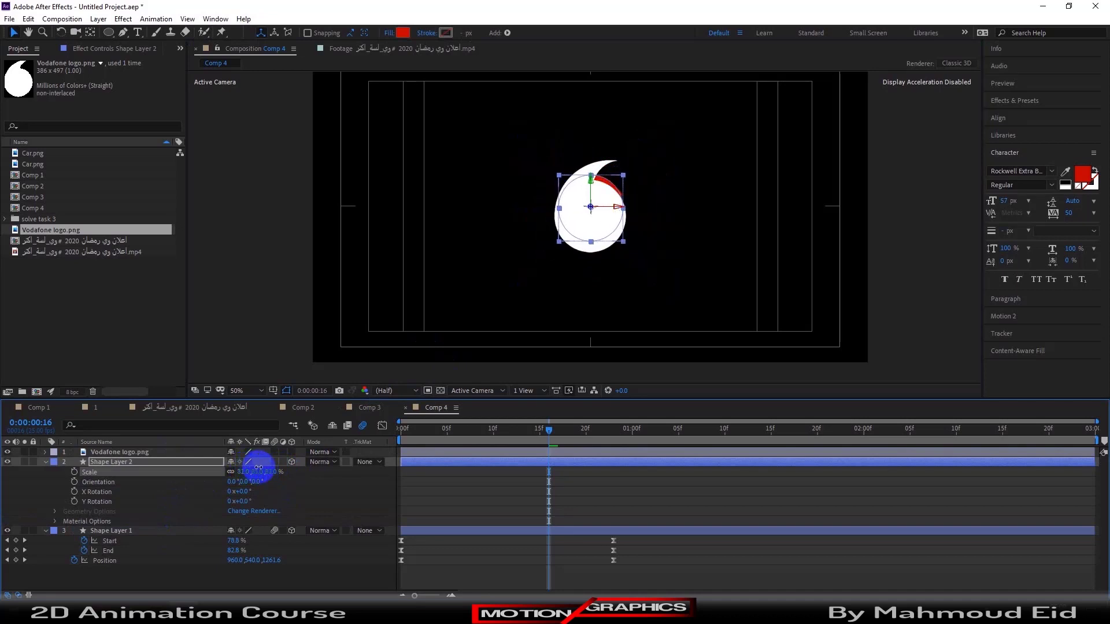
click(591, 213)
drag(591, 213, 609, 241)
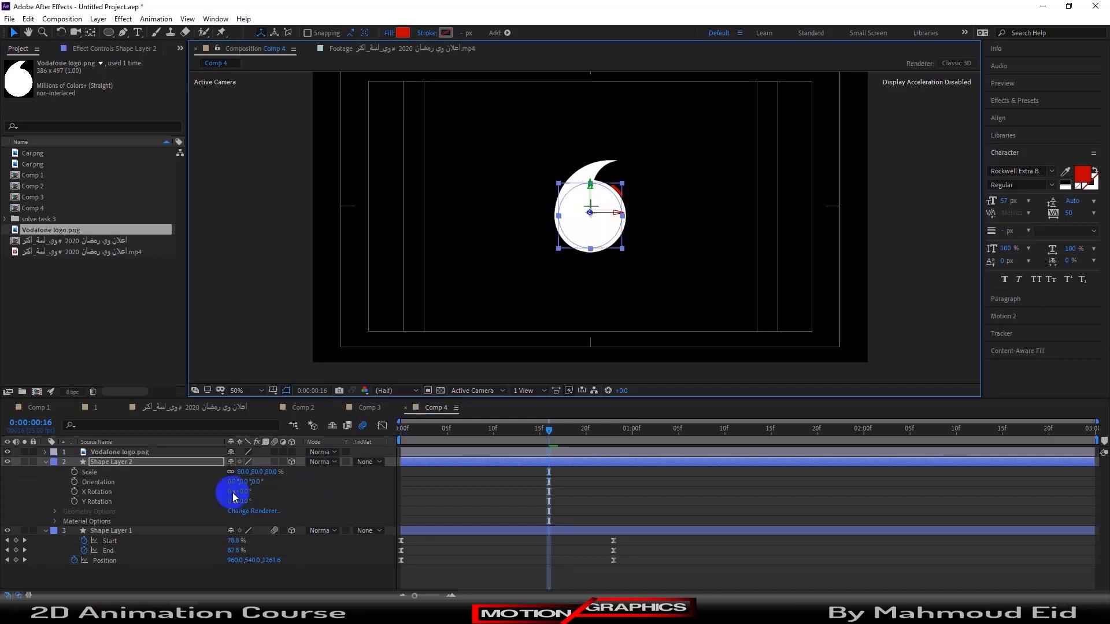
Step: Fine-tune Shape Layer 2's scale, entering 90% so a thin red rim shows
click(138, 455)
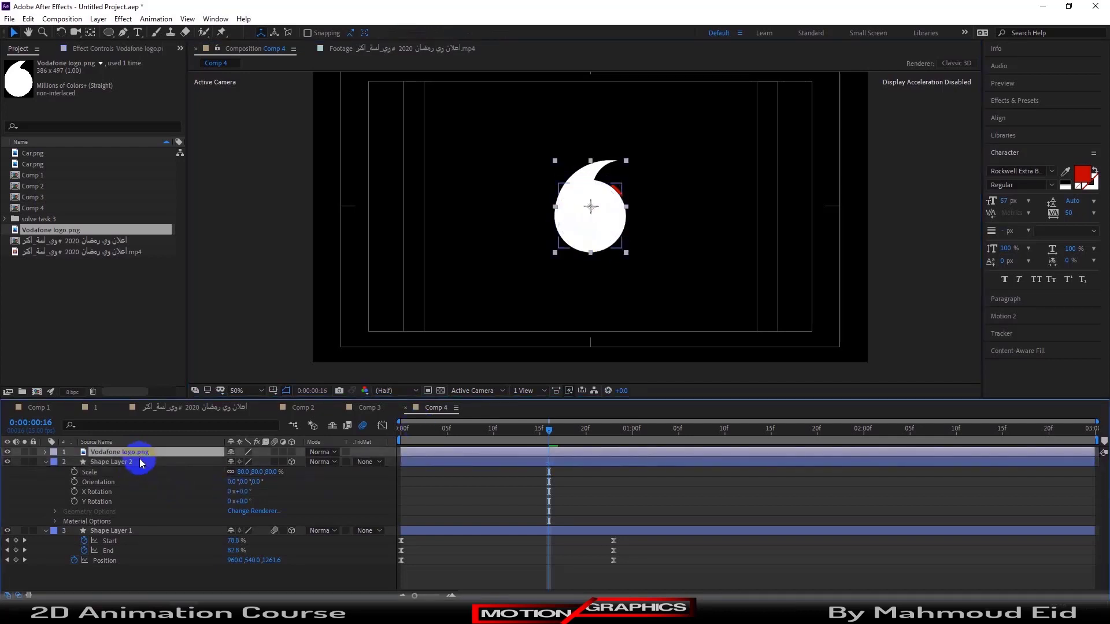
click(140, 461)
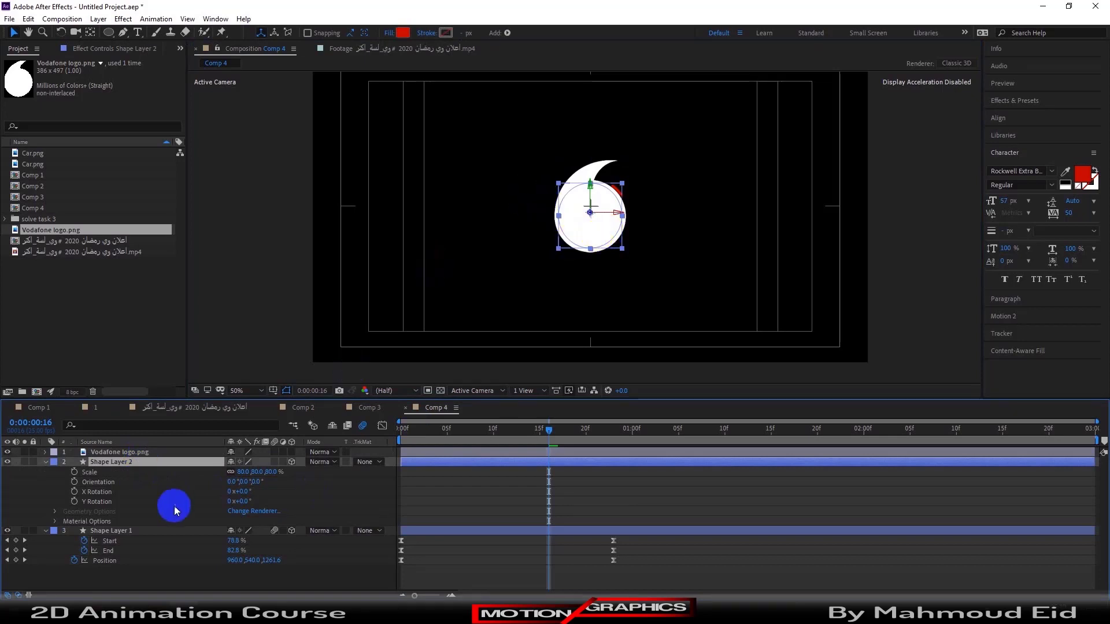
mouse_move(271, 475)
mouse_down()
mouse_move(295, 472)
mouse_move(279, 474)
mouse_up()
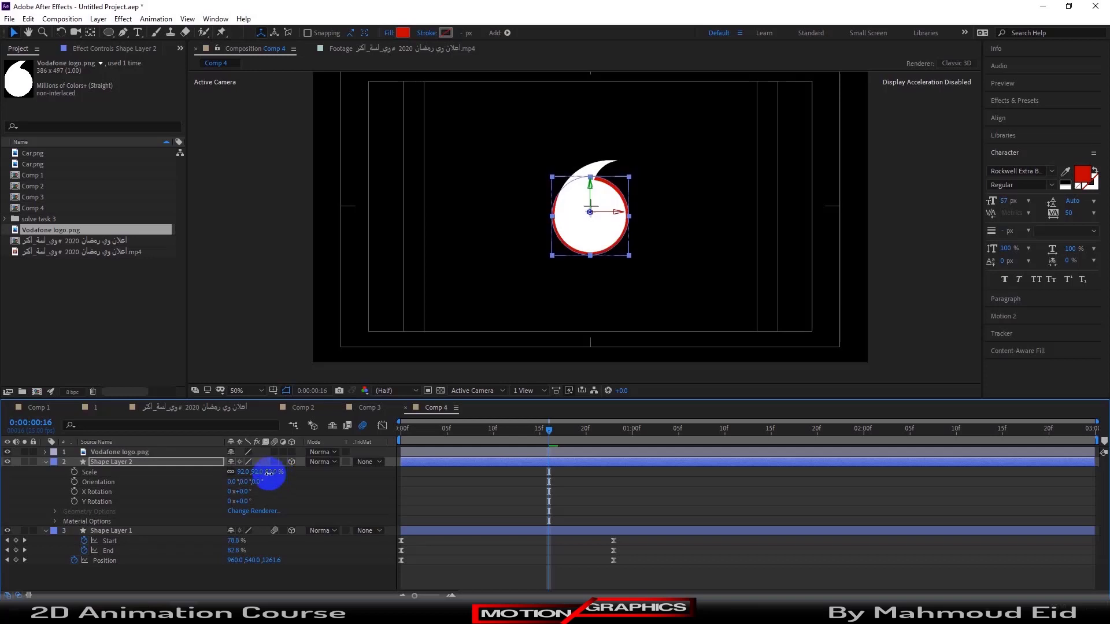
drag(269, 473, 269, 474)
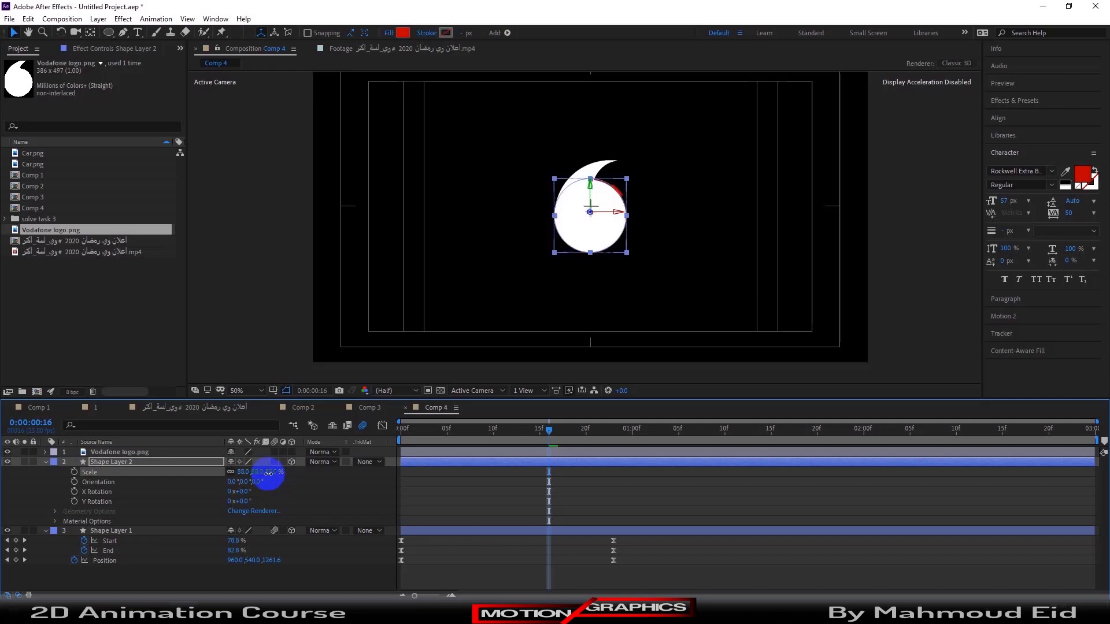
click(894, 269)
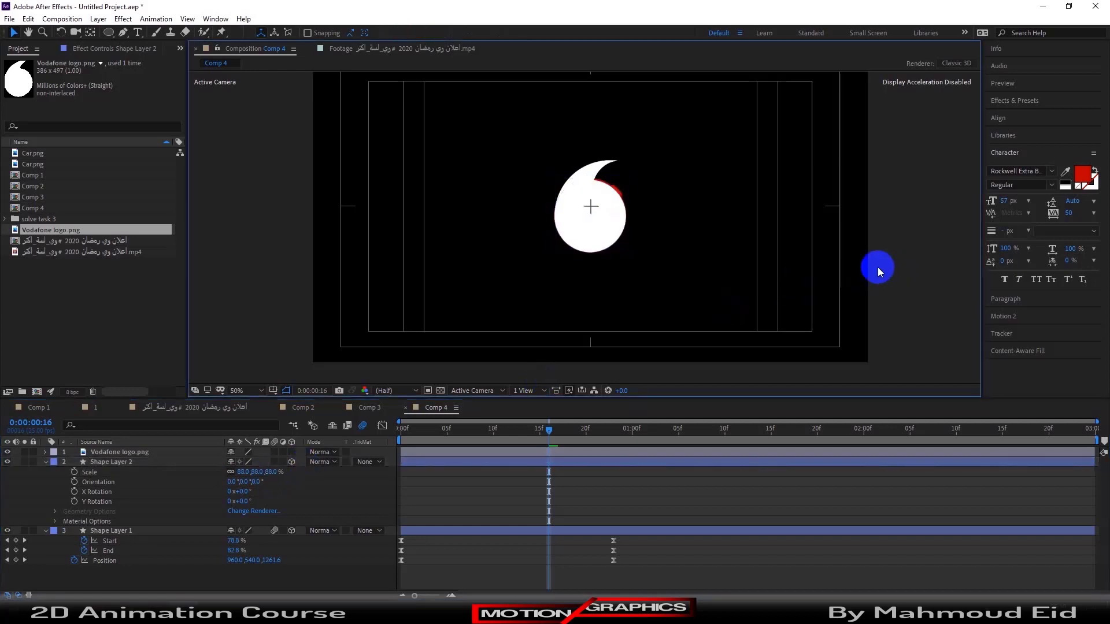
click(242, 471)
drag(270, 472, 275, 475)
click(275, 472)
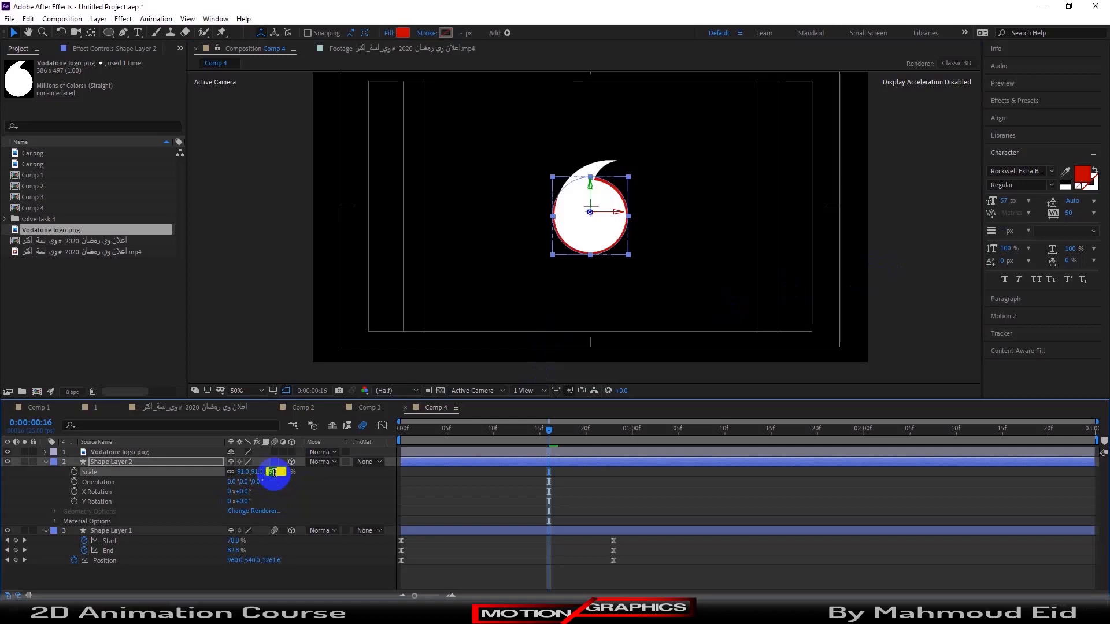
text(0)
key(Return)
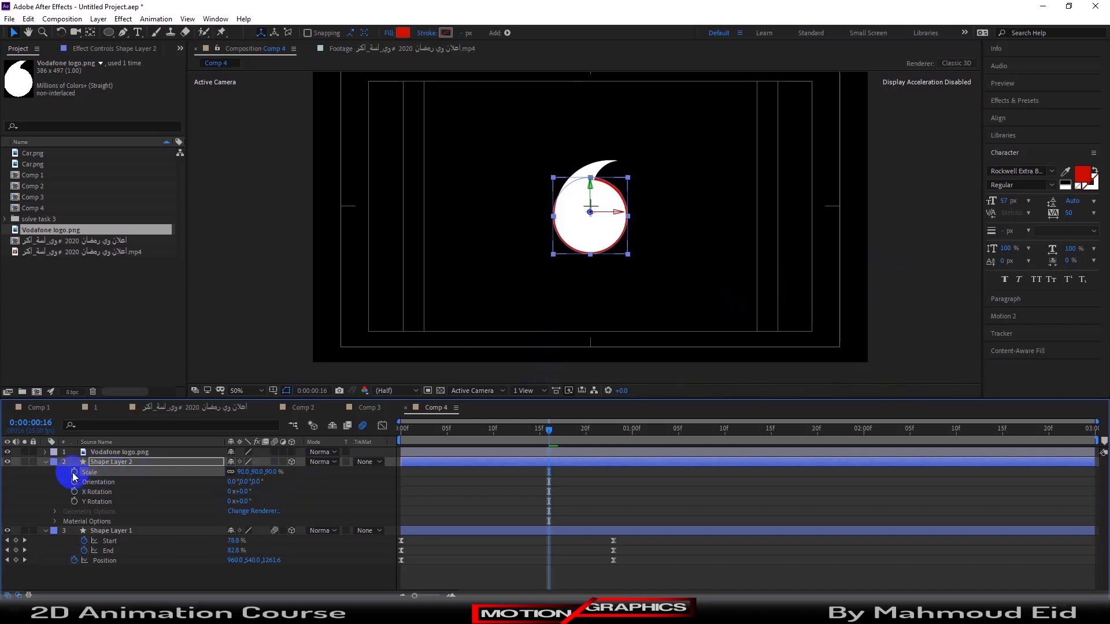
Step: Set the red circle's Scale keyframes at the start and at frame 16 (90%)
click(74, 473)
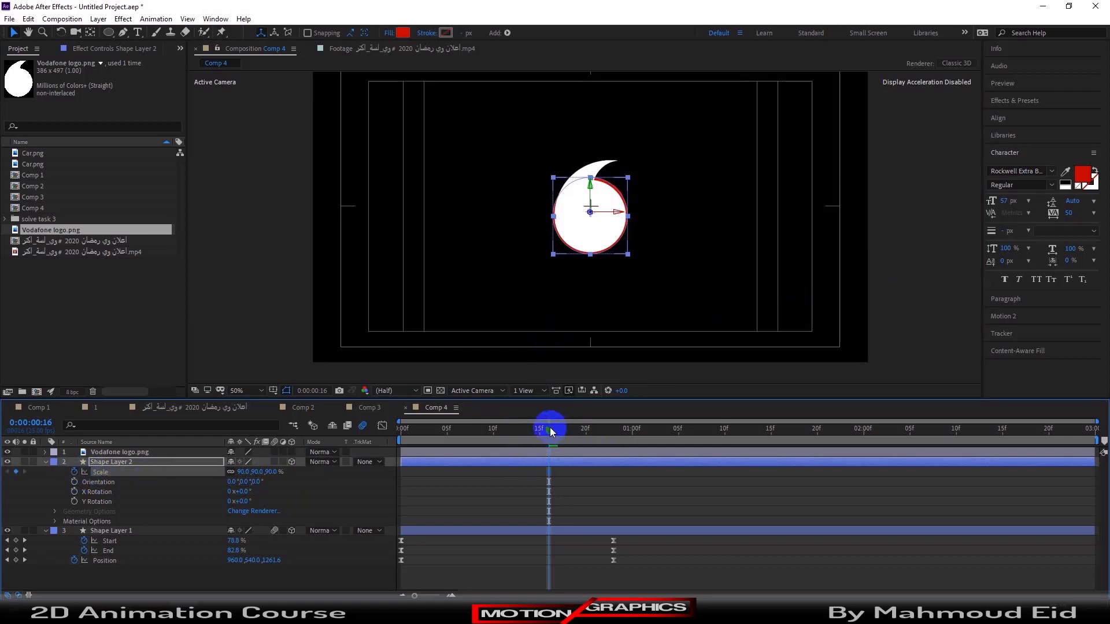
drag(553, 433, 385, 444)
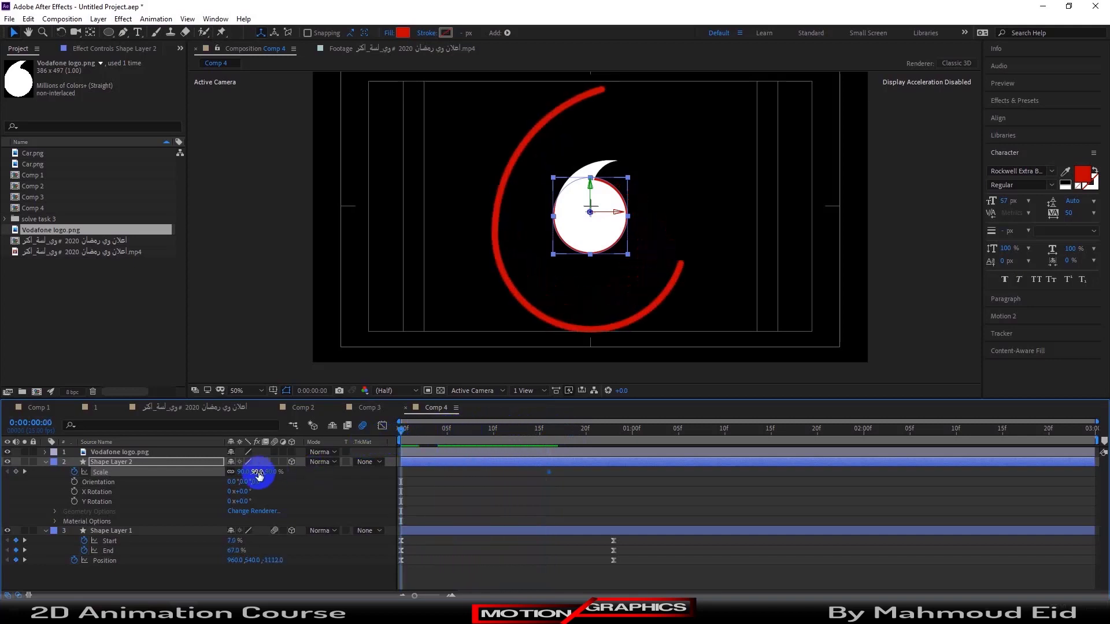
click(274, 472)
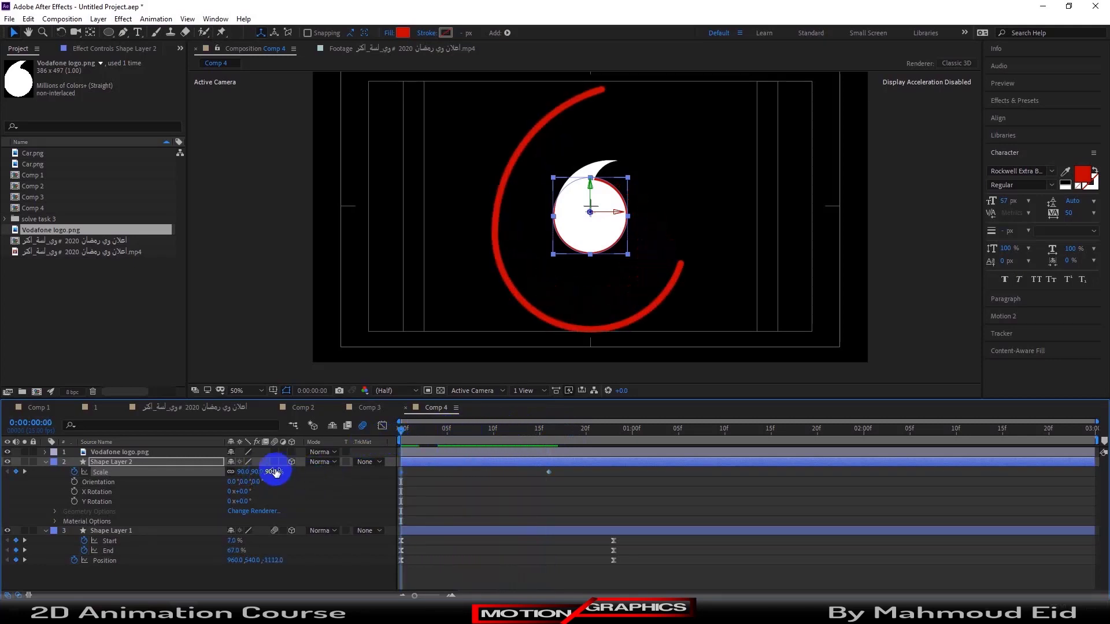
key(Return)
click(539, 430)
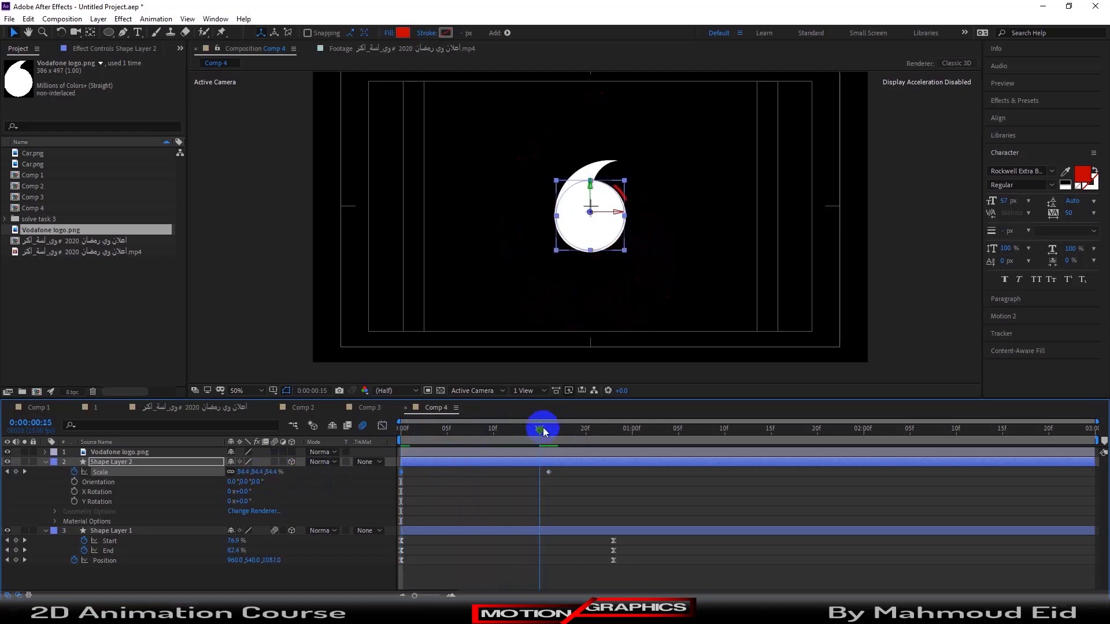
drag(543, 428, 548, 428)
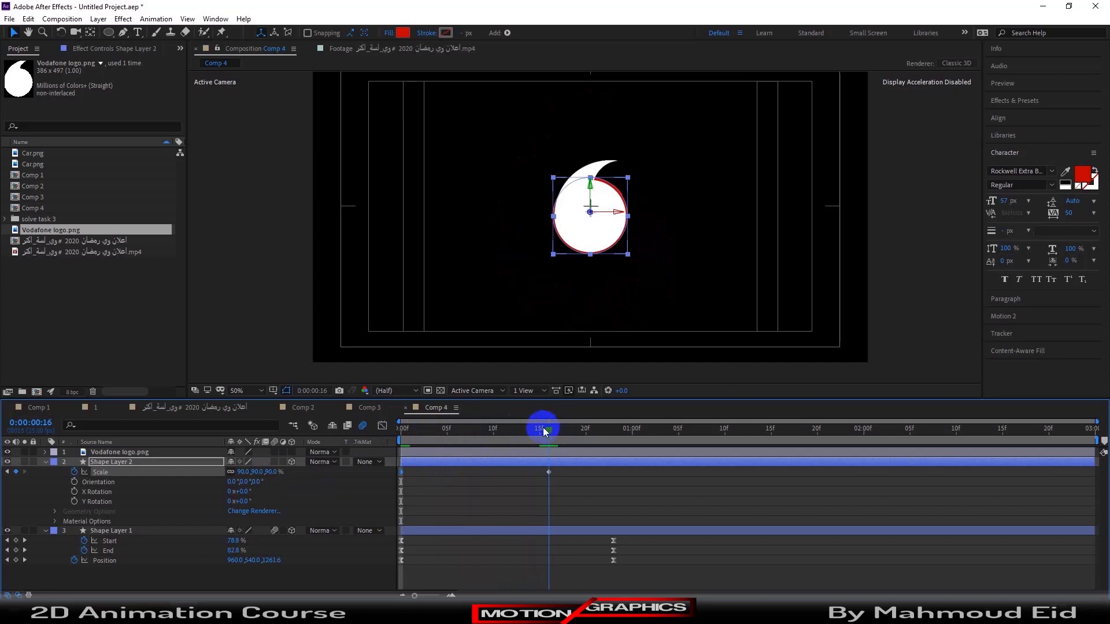
drag(548, 429, 539, 429)
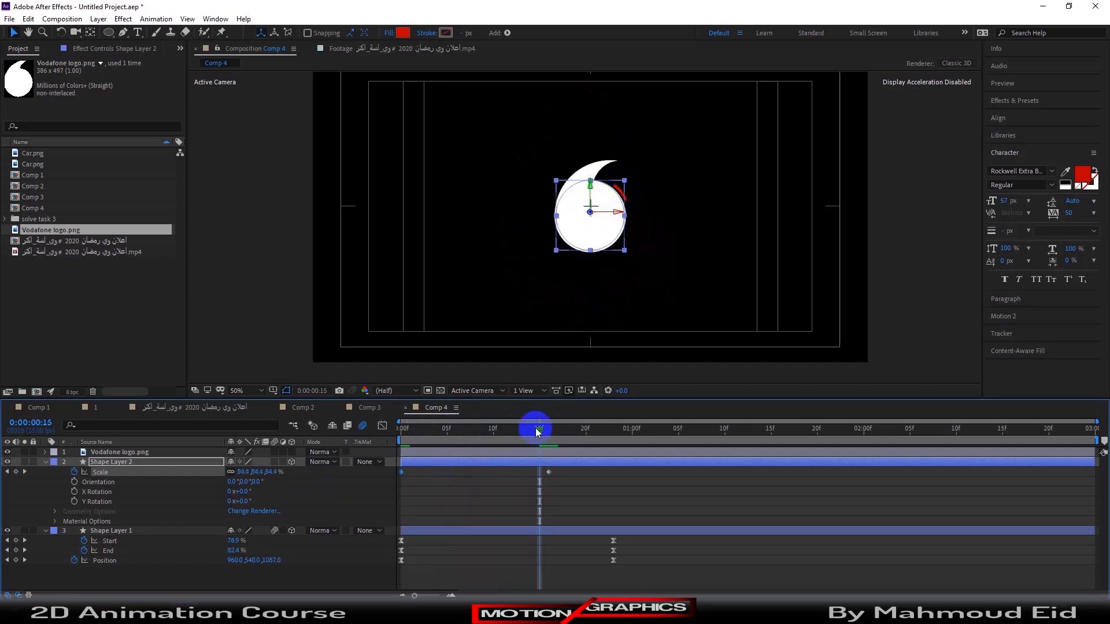
drag(544, 435, 612, 435)
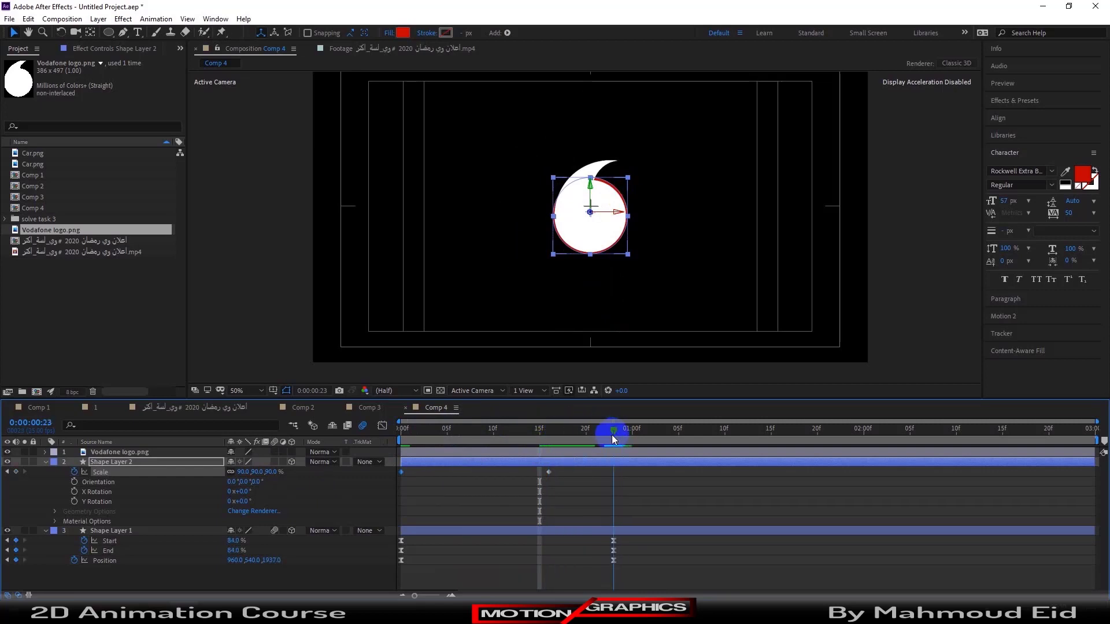
Step: Add a 121% overshoot Scale keyframe at frame 23 and ease all keyframes with F9
drag(269, 474, 287, 472)
click(890, 325)
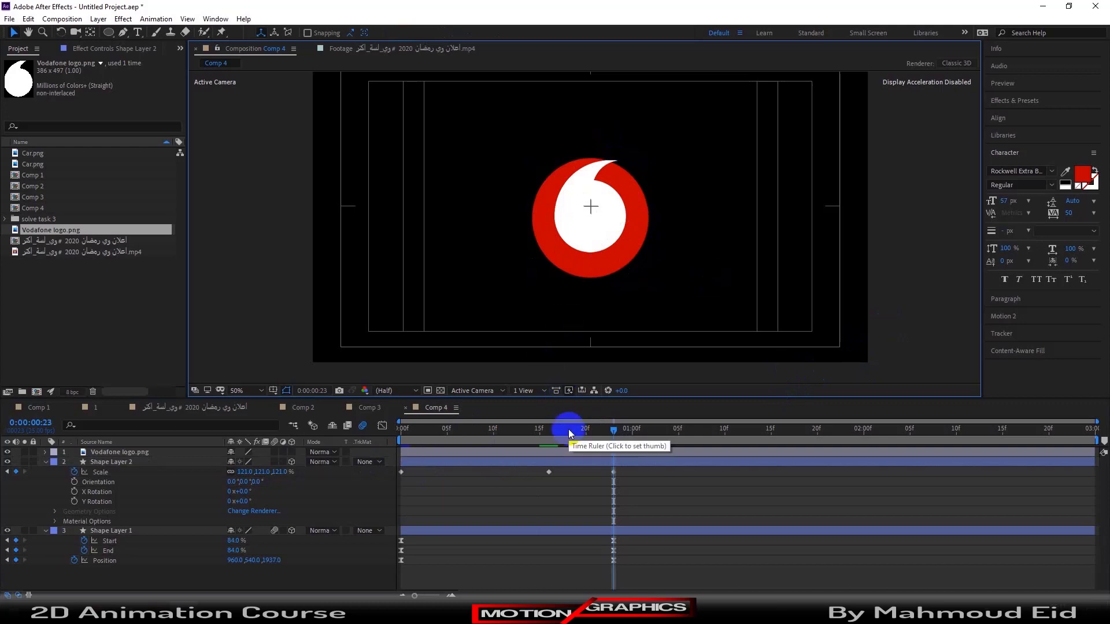
mouse_move(568, 429)
mouse_down()
mouse_move(494, 437)
mouse_move(559, 448)
mouse_up()
click(647, 484)
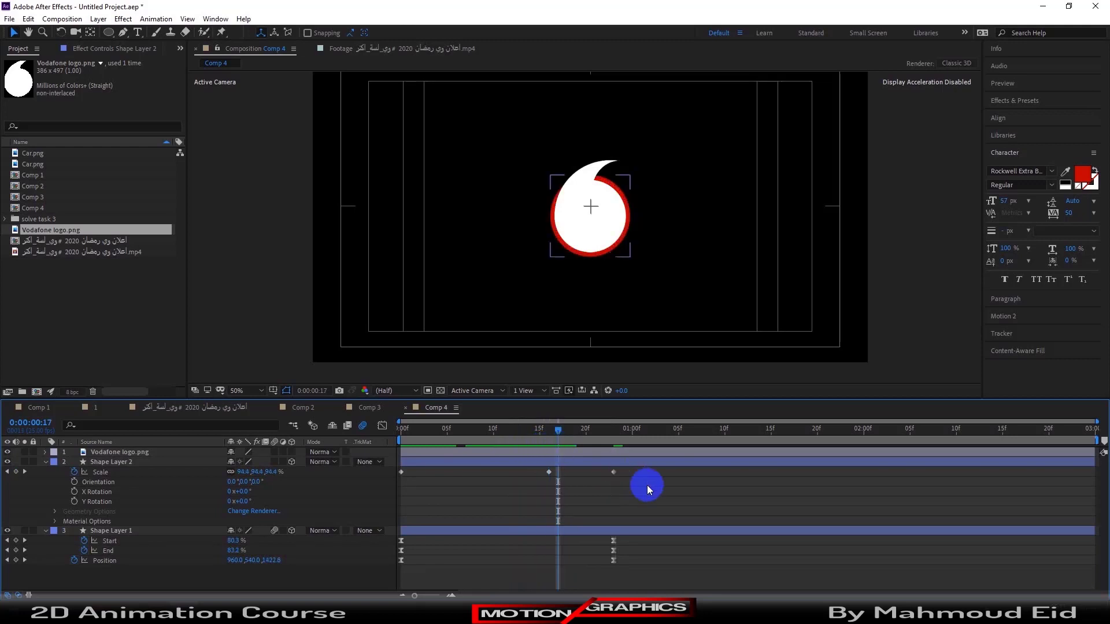
drag(647, 485, 427, 474)
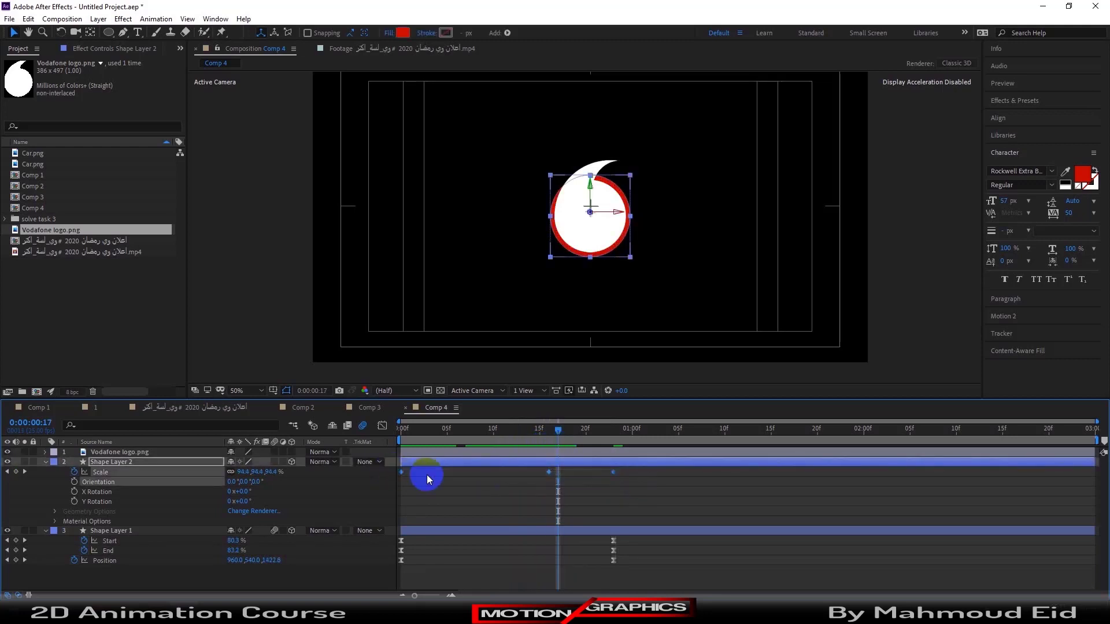
key(F9)
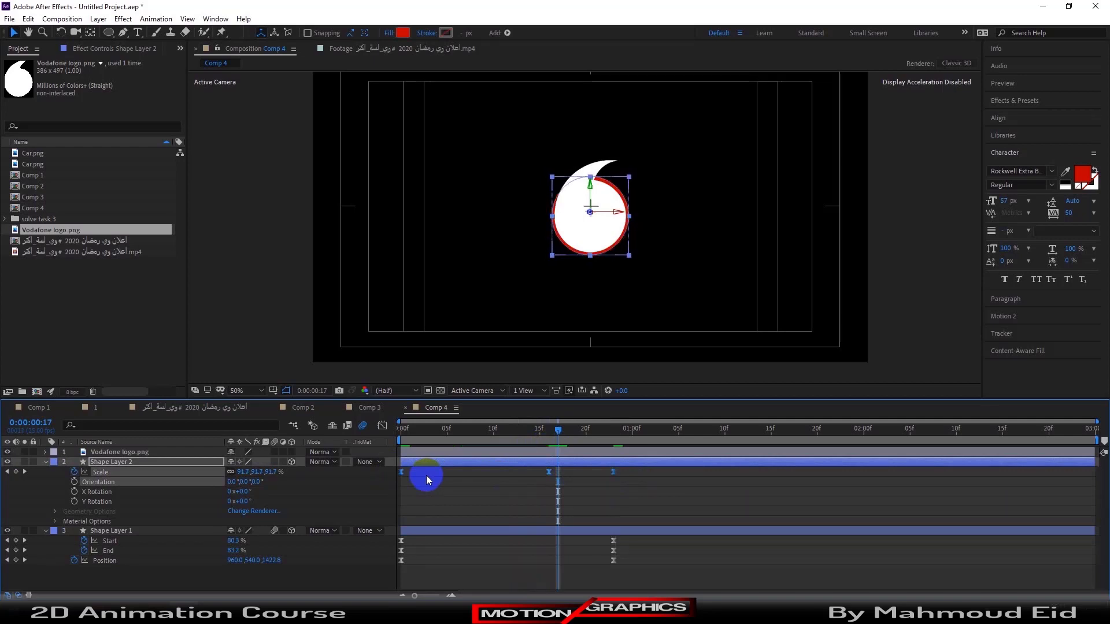
Step: In the Scale speed graph, drag the frame-16 keyframe's speed handle upward
click(382, 426)
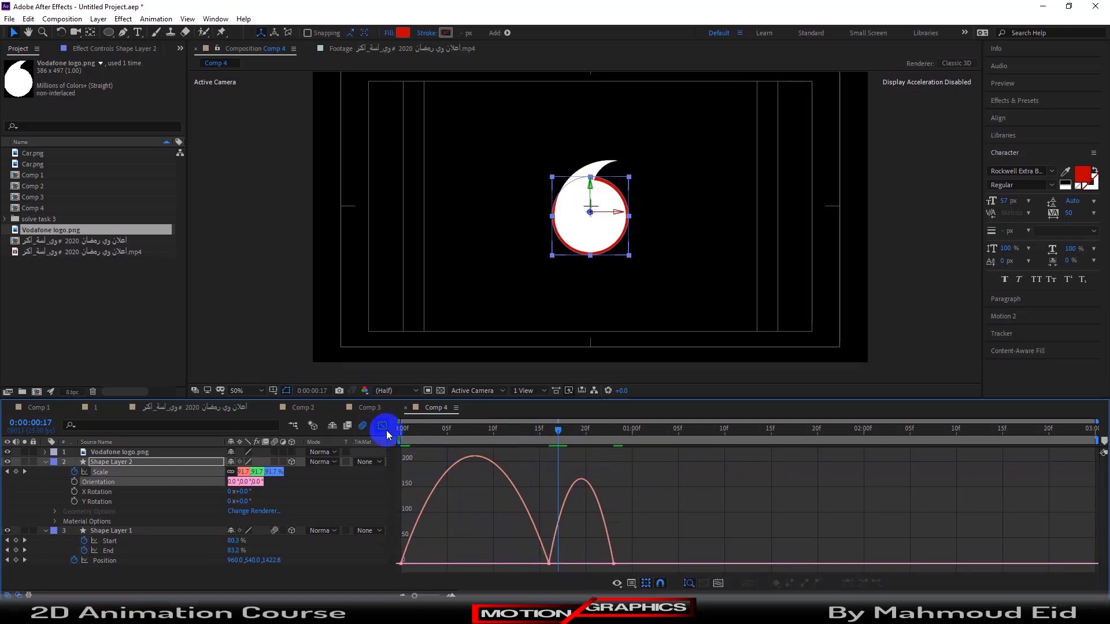
mouse_move(403, 565)
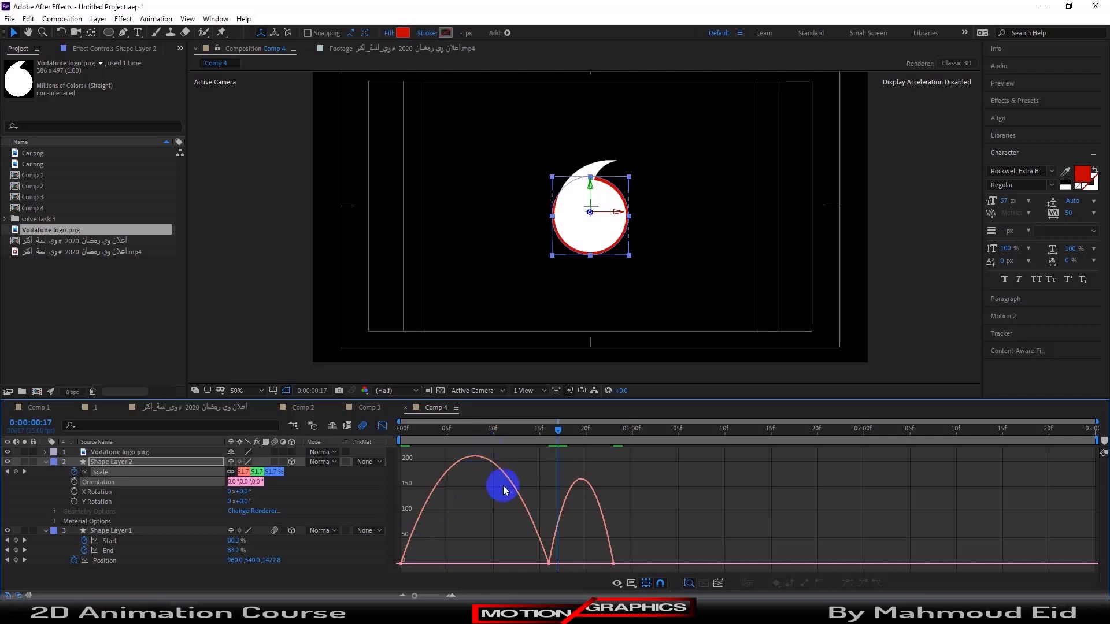
mouse_move(548, 562)
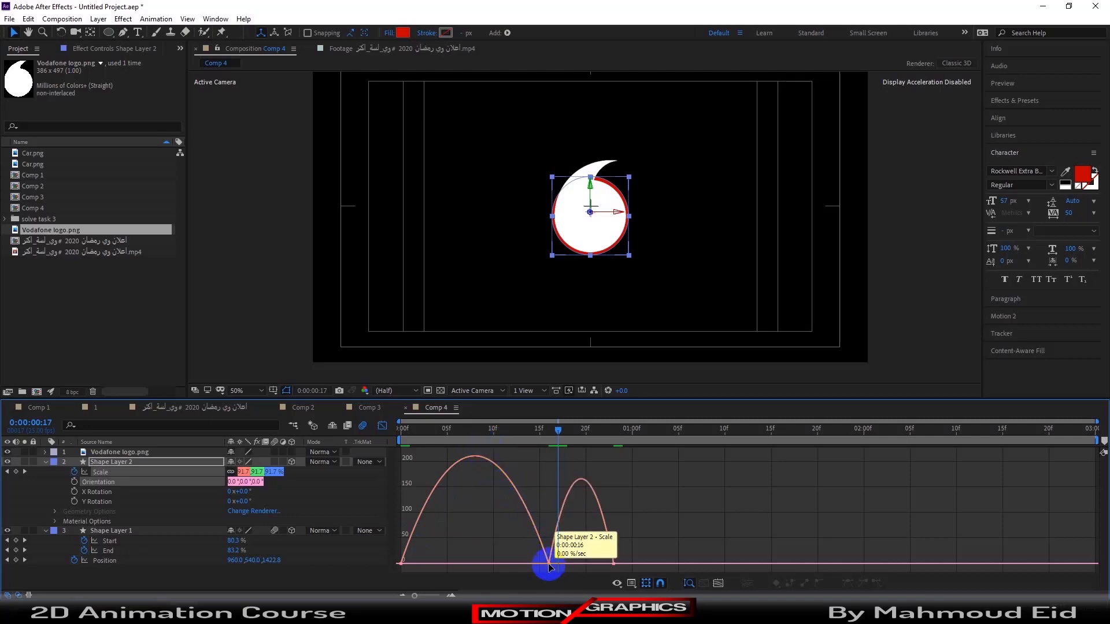
click(549, 564)
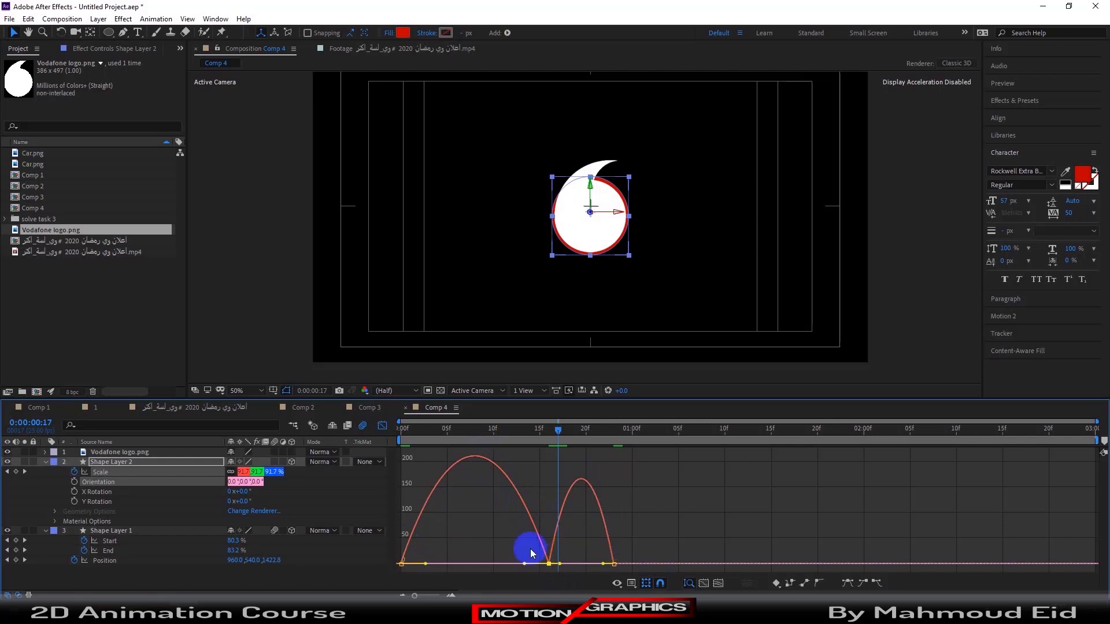
drag(532, 551, 556, 572)
click(548, 564)
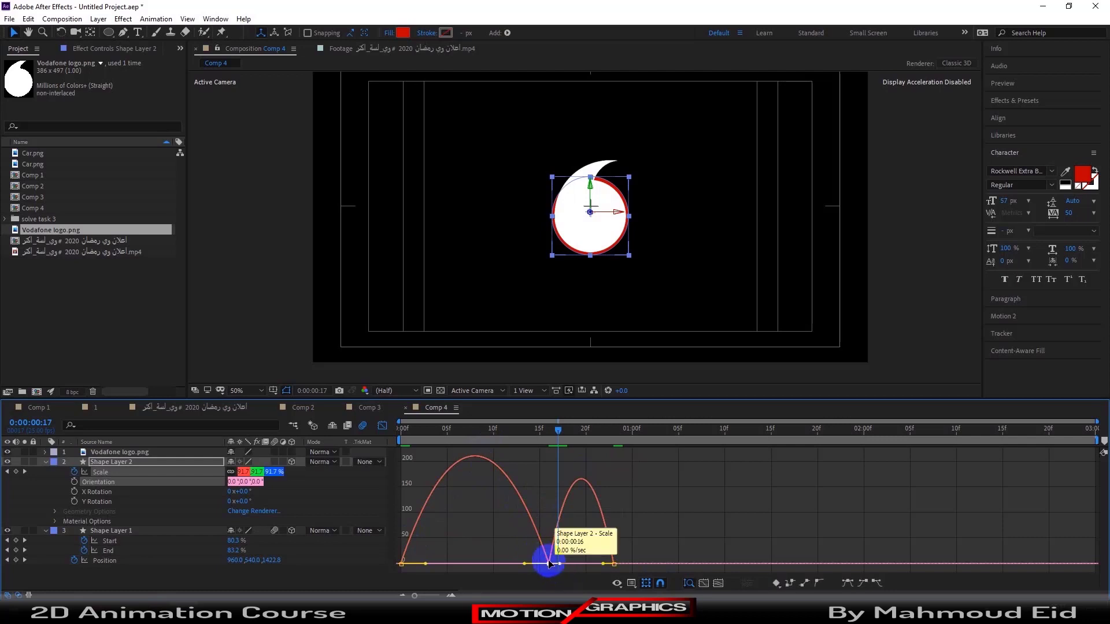
mouse_move(550, 568)
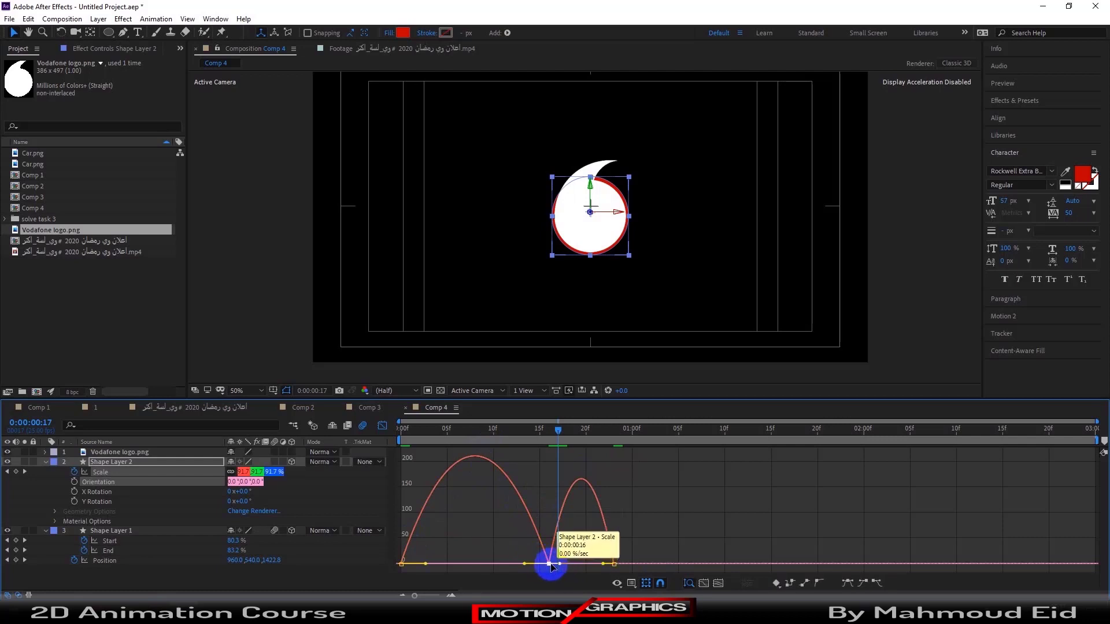
drag(549, 566, 558, 493)
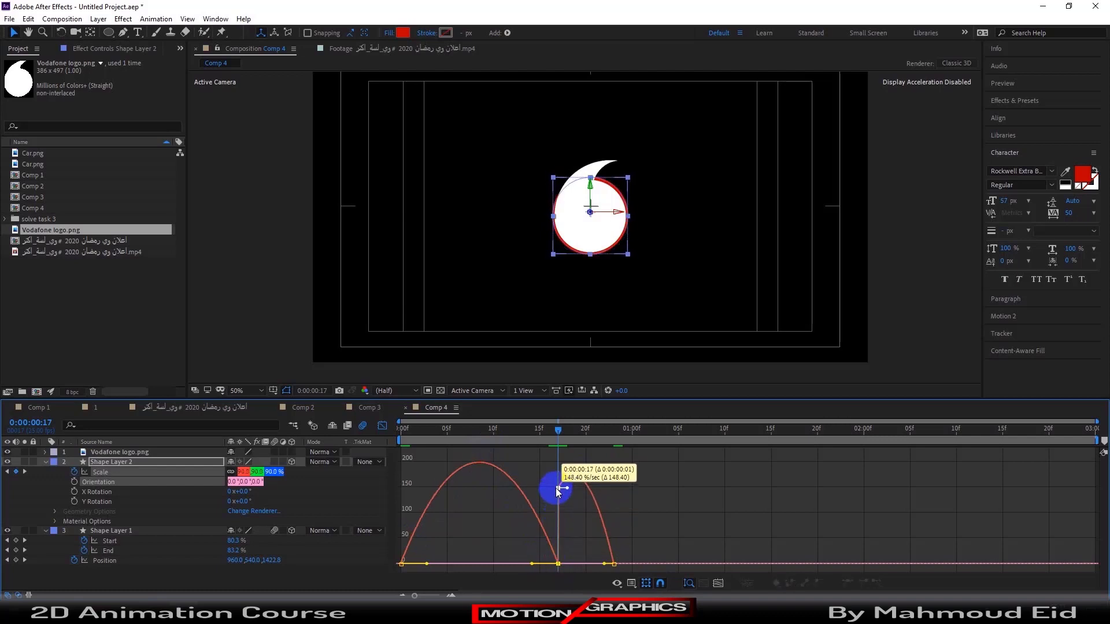
drag(558, 494, 548, 565)
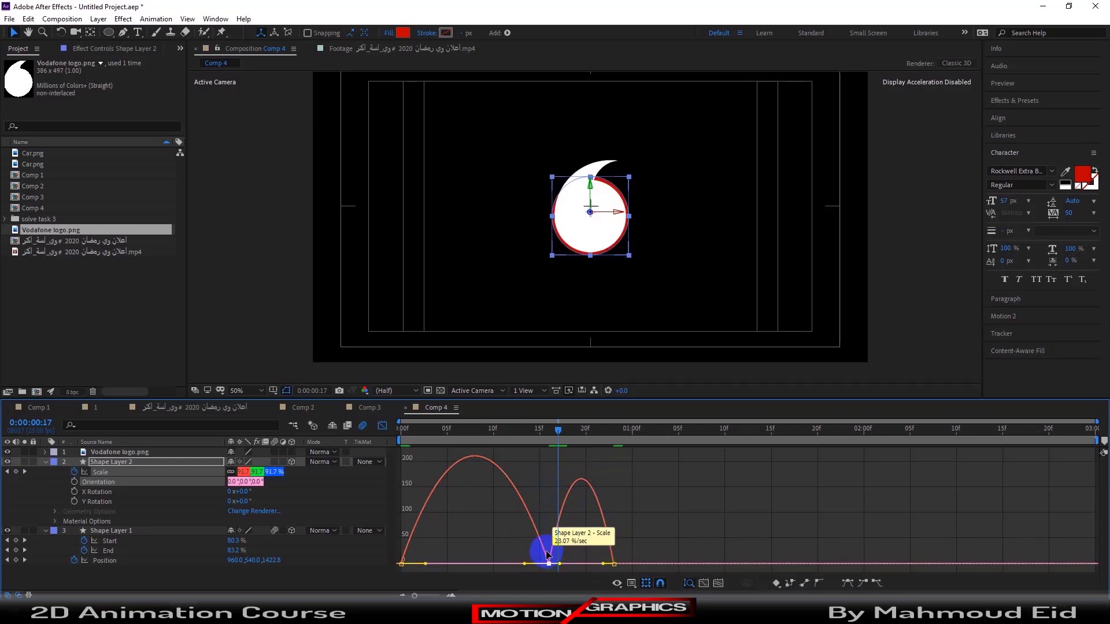
Step: Raise the frame-16 keyframe's speed to about 136 %/sec, lifting the curve's second arc
click(538, 562)
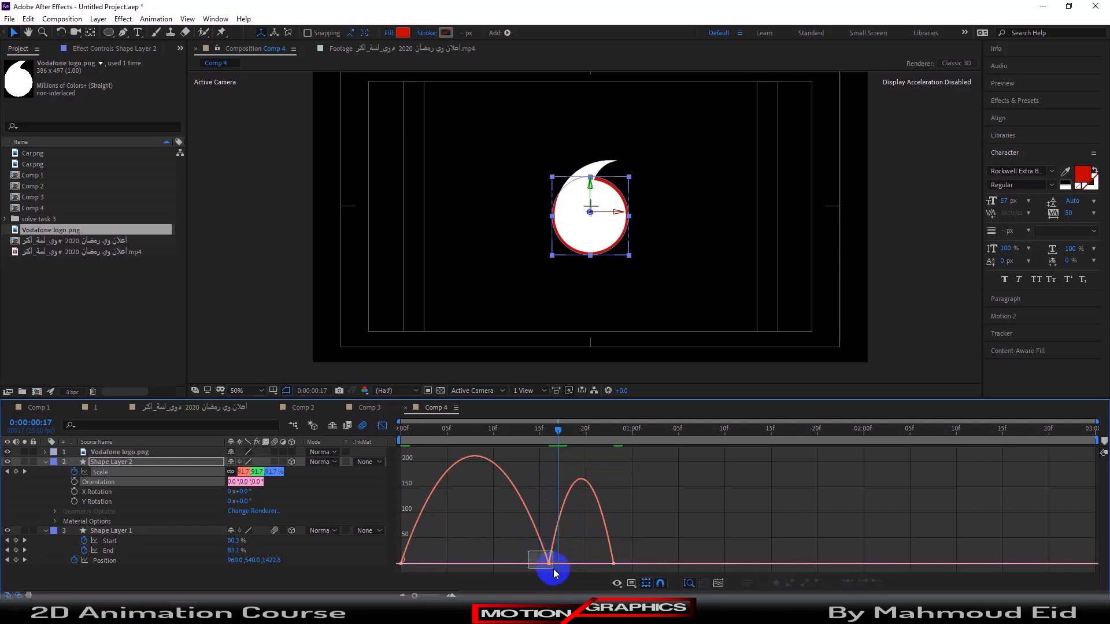
mouse_move(538, 562)
mouse_down()
mouse_move(555, 576)
mouse_move(550, 489)
mouse_up()
drag(534, 552, 559, 575)
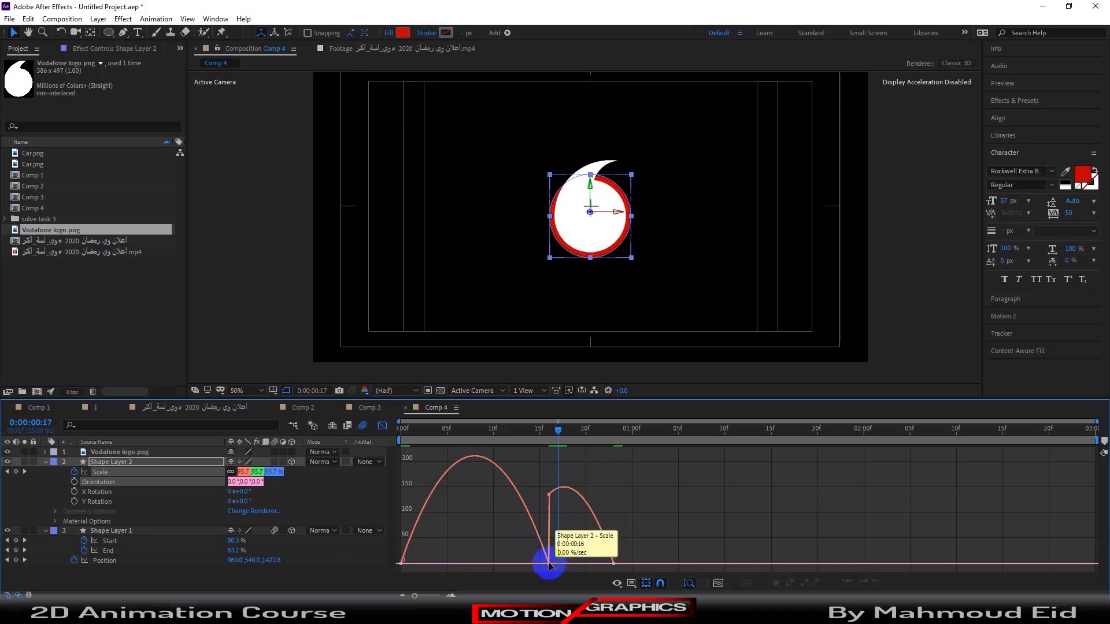
click(549, 564)
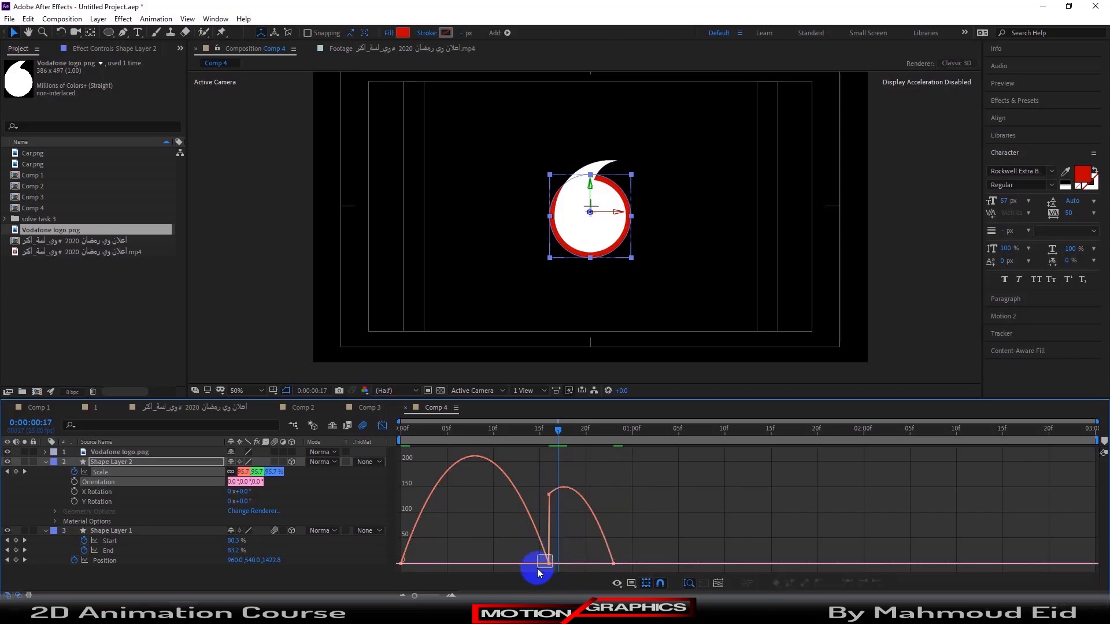
click(549, 564)
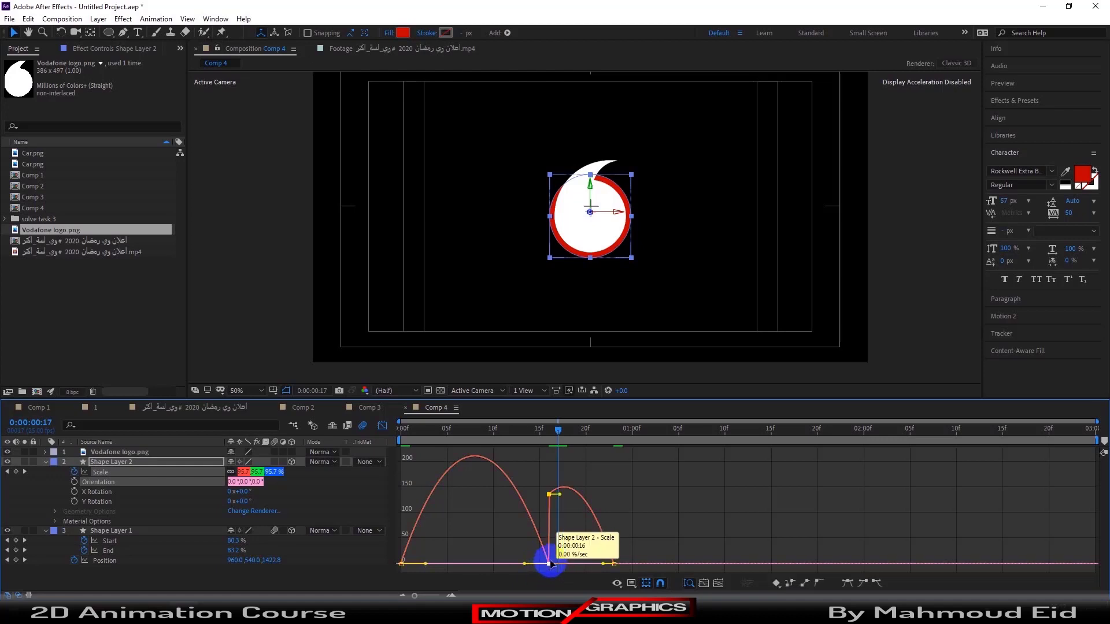
drag(550, 563, 553, 500)
Step: Preview the bounce, then return to the layer bars and collapse Shape Layer 2
key(space)
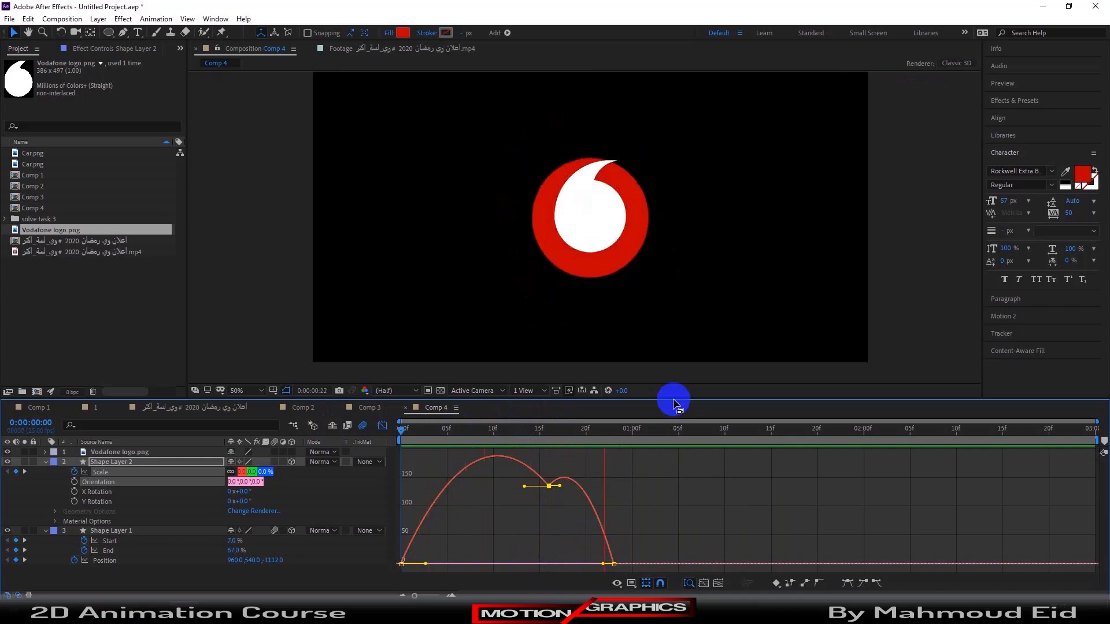
click(403, 428)
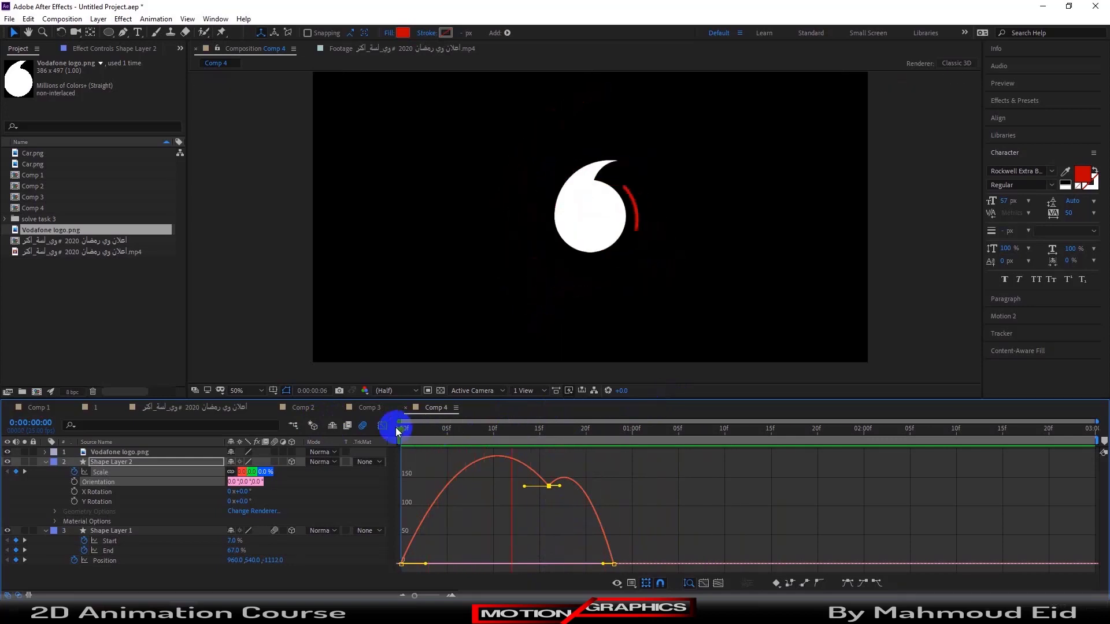
click(348, 425)
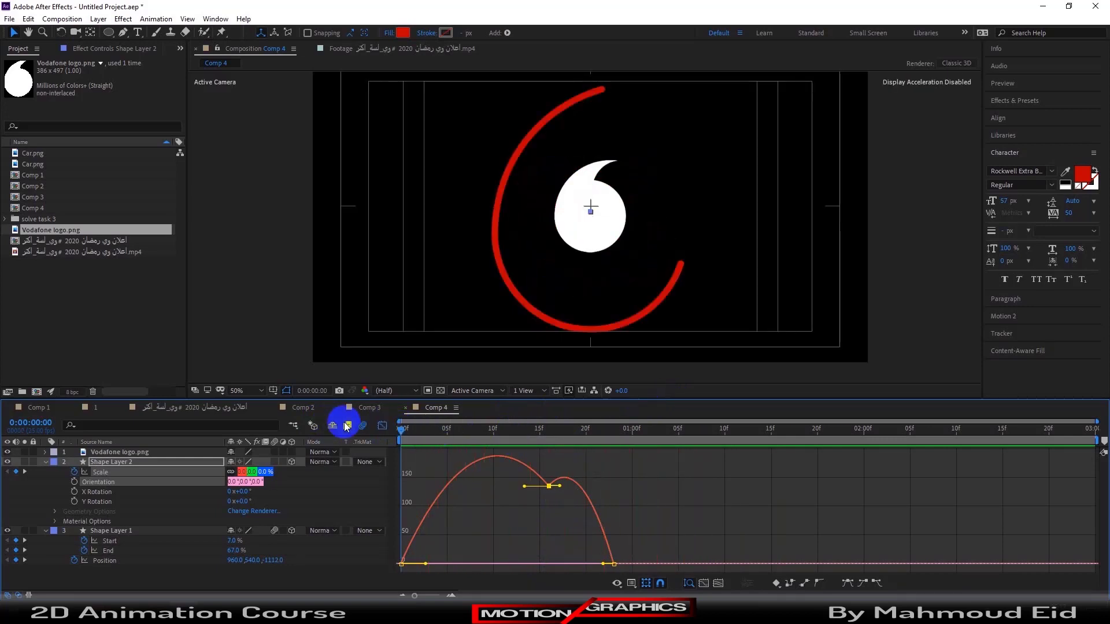
click(382, 426)
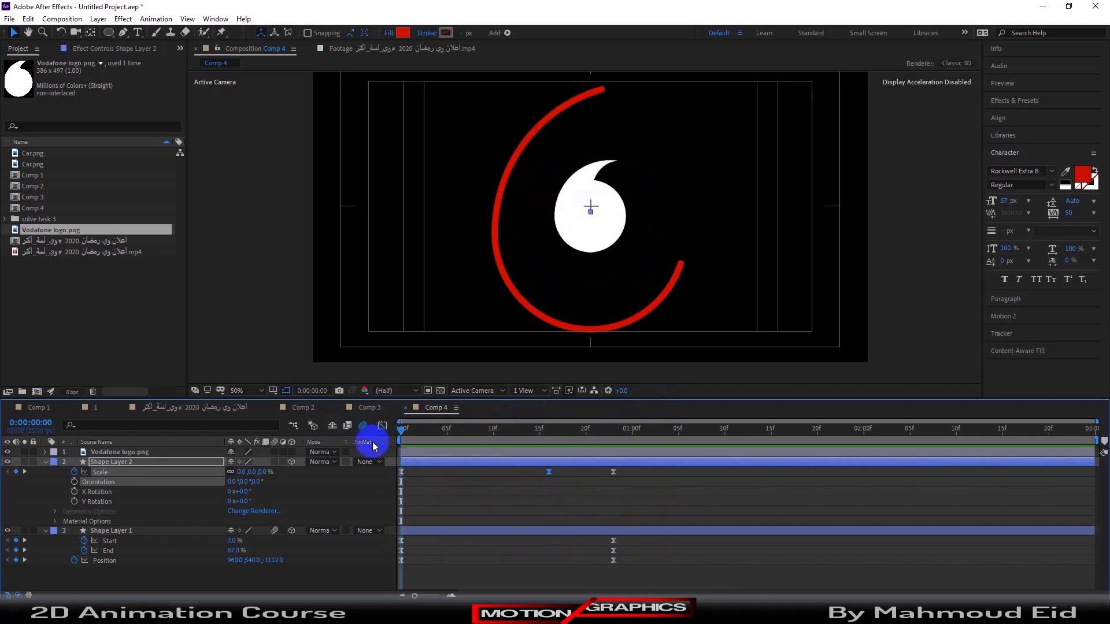
click(45, 462)
Step: Duplicate Shape Layer 2 above the logo and use the copy as the logo's Alpha Matte
click(119, 461)
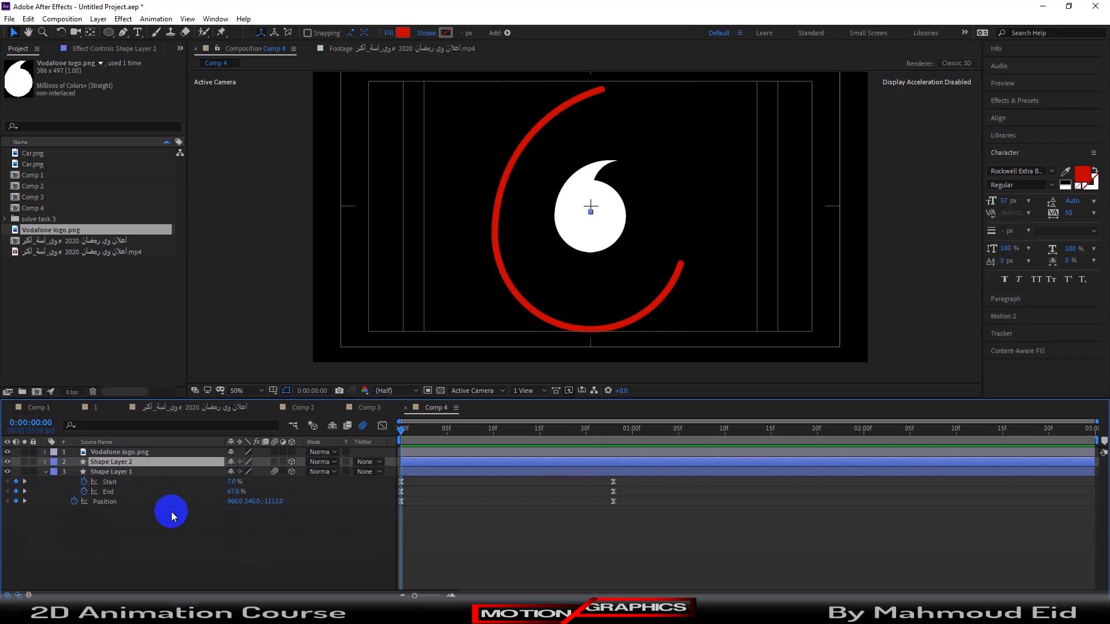
key(ctrl+d)
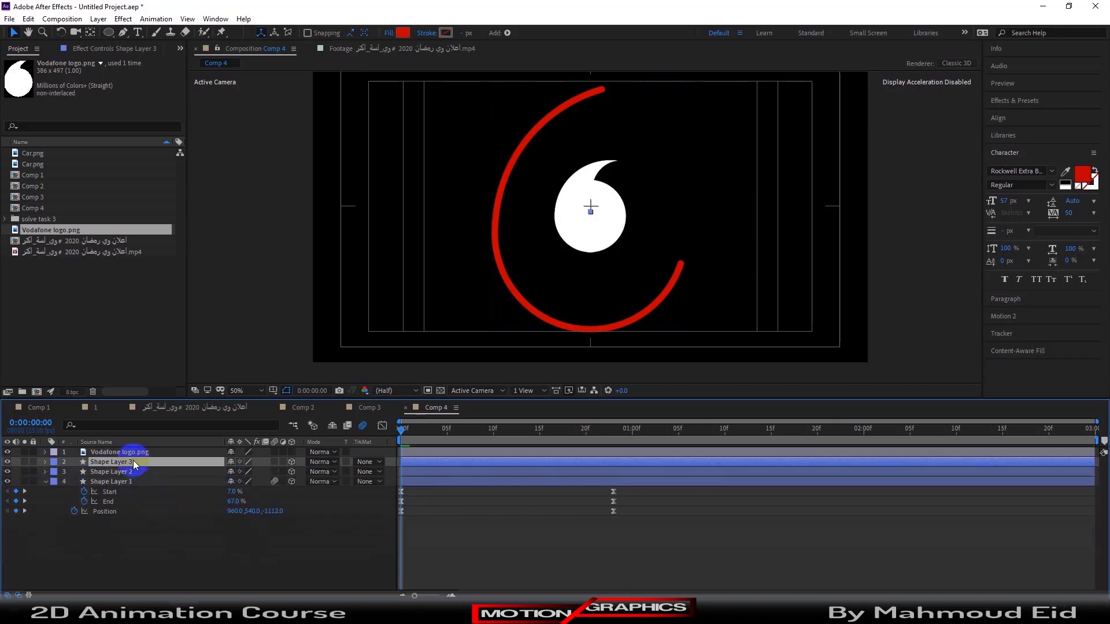
drag(133, 460, 139, 450)
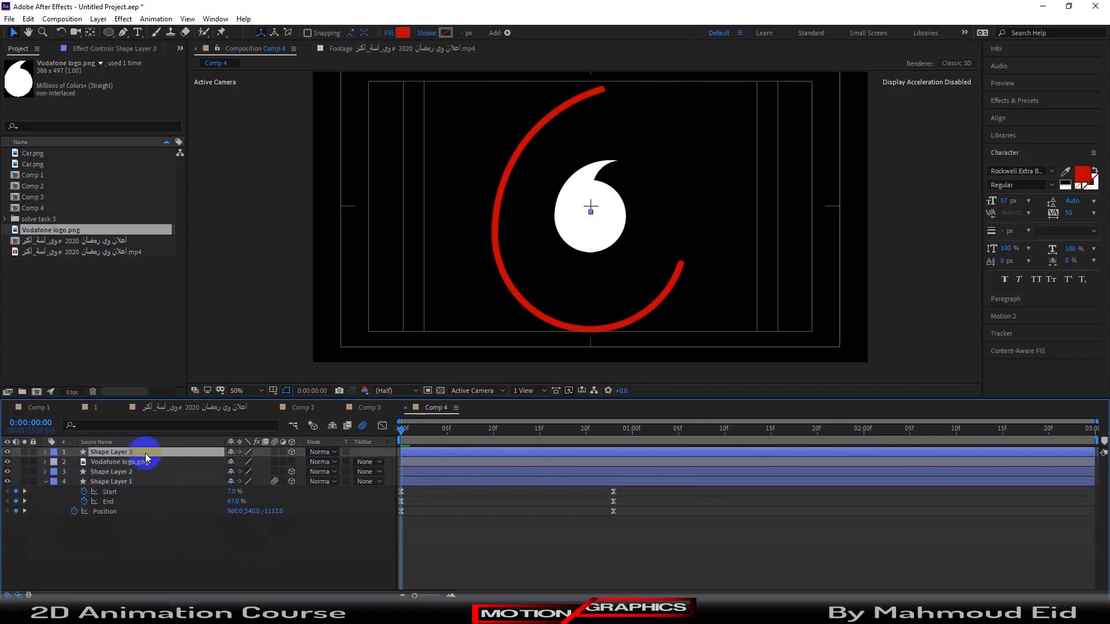
click(151, 465)
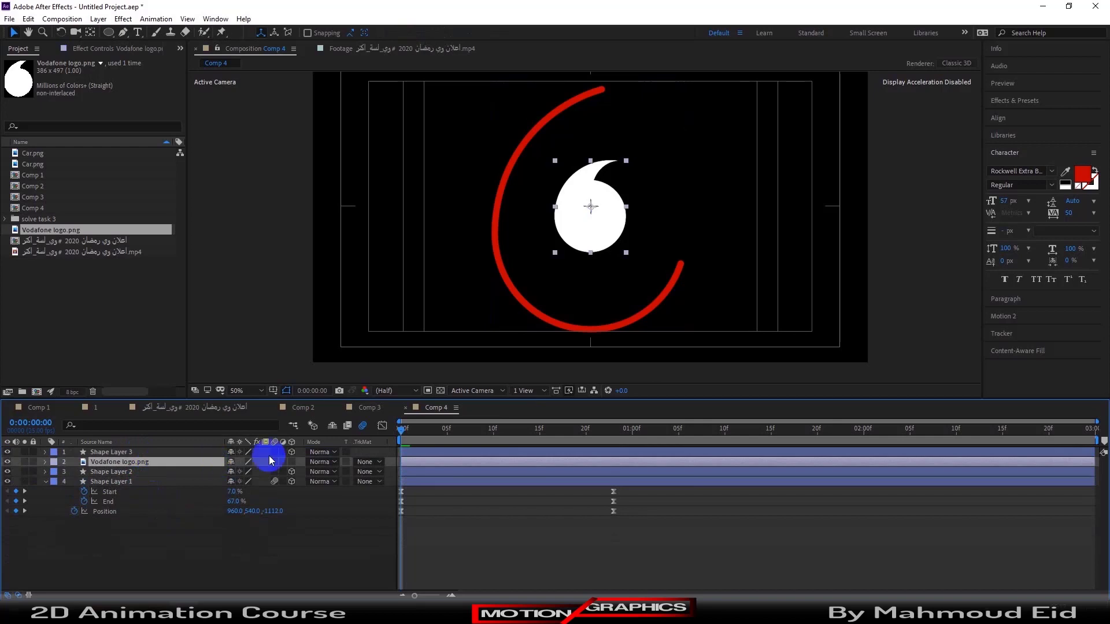
click(370, 465)
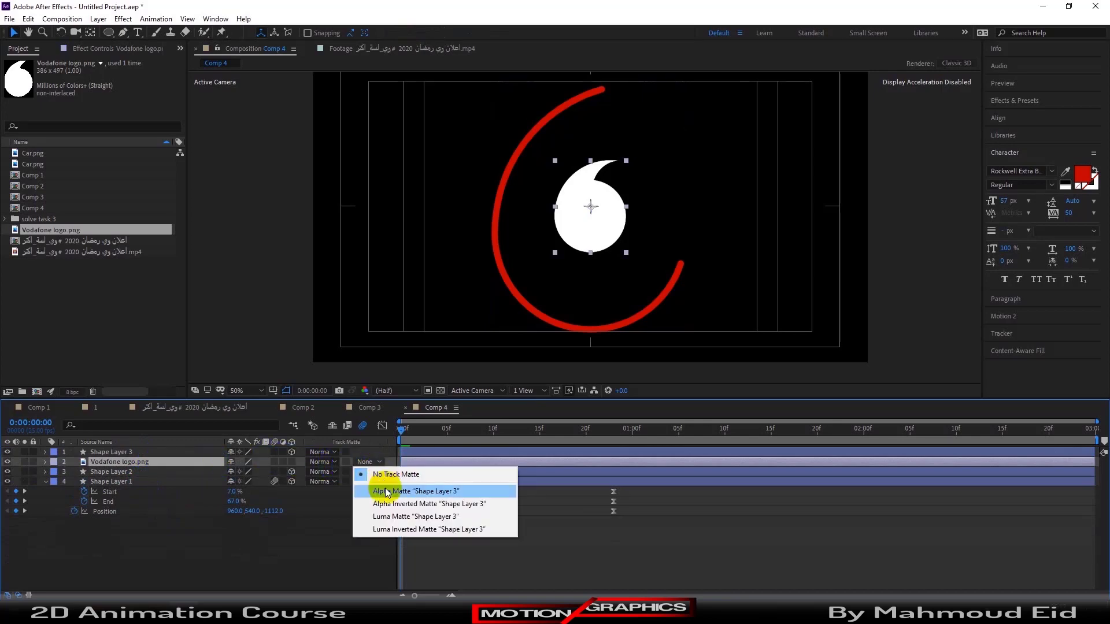
click(384, 490)
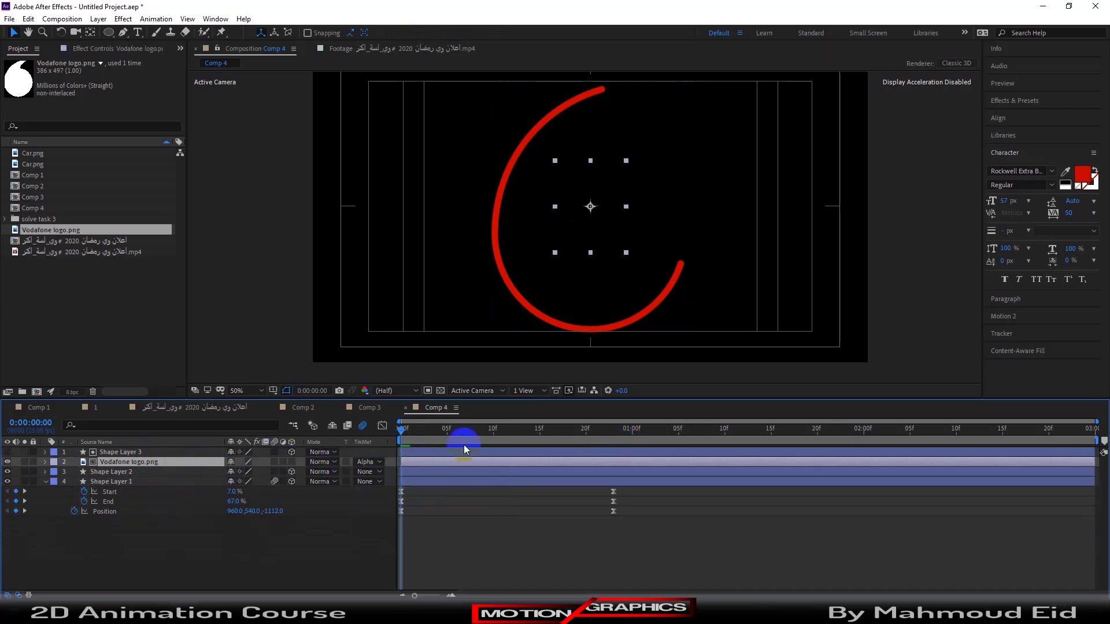
key(space)
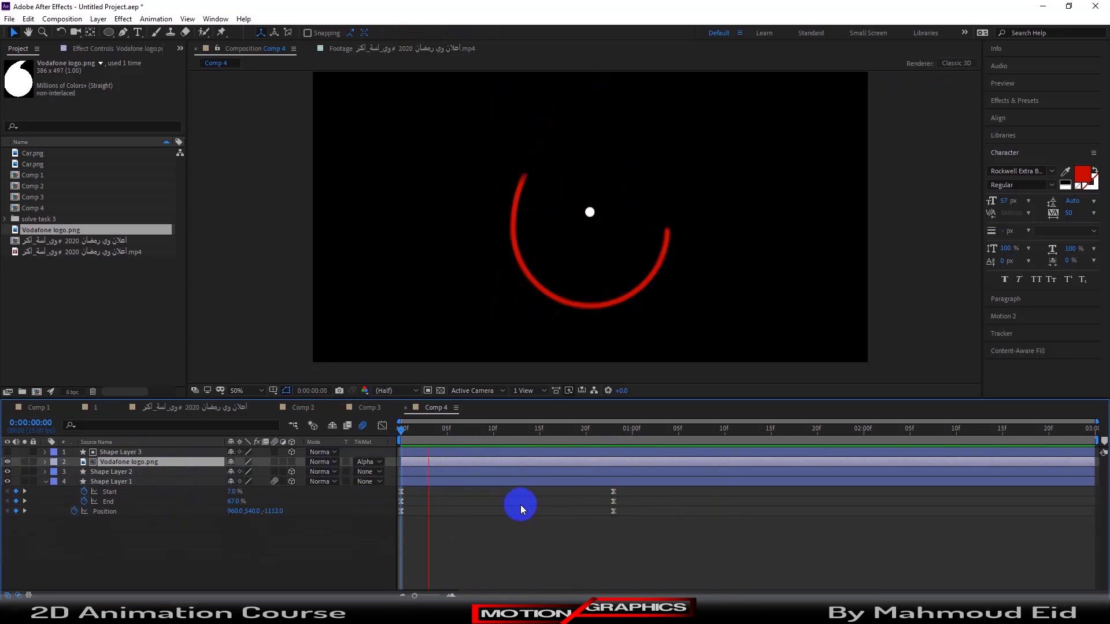
key(space)
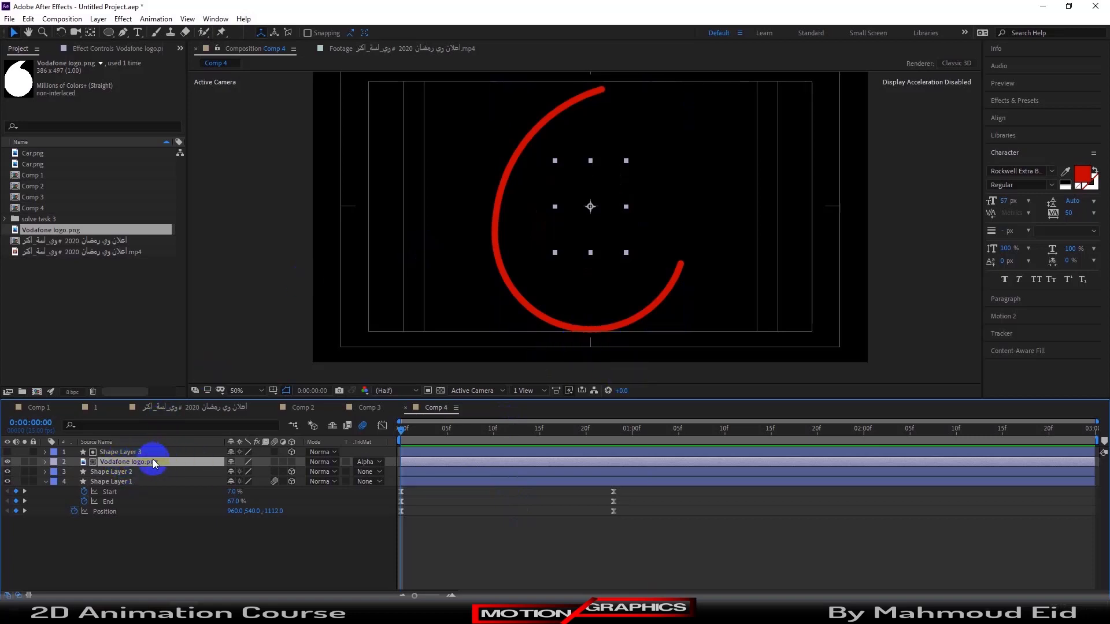
key(space)
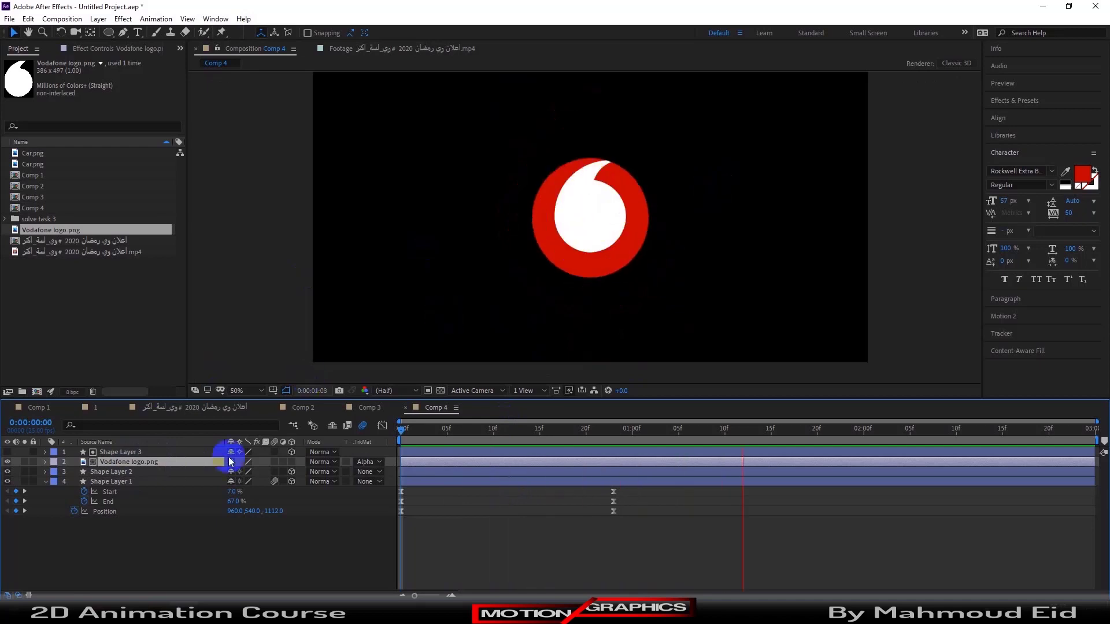
key(space)
key(space)
key(space)
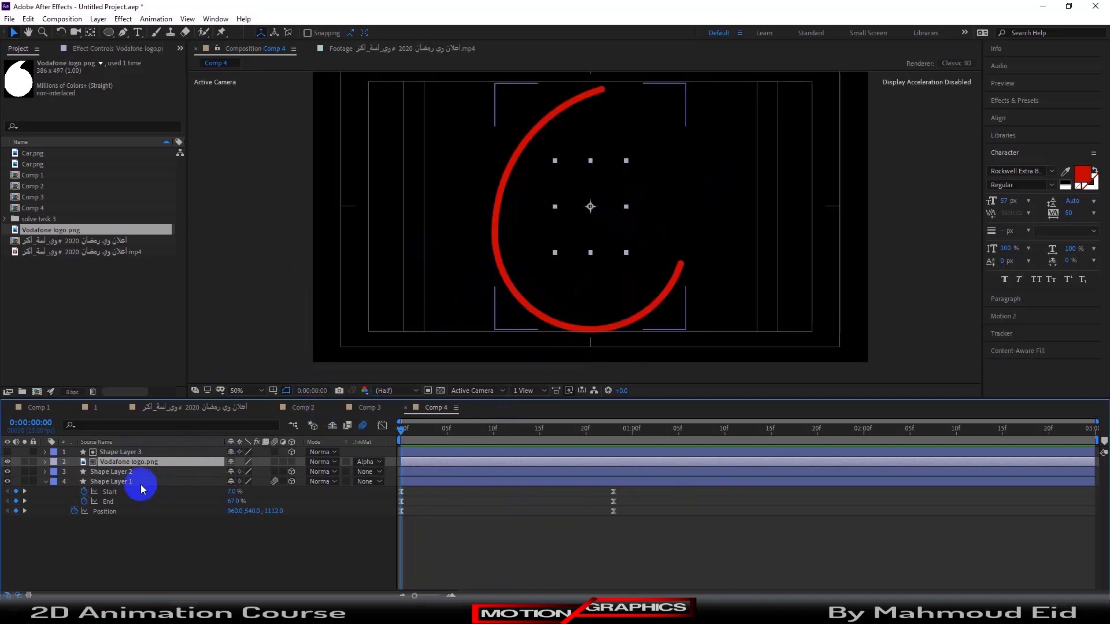
Step: Move Shape Layer 2 below Shape Layer 1 and preview the new layer order
drag(137, 472, 137, 496)
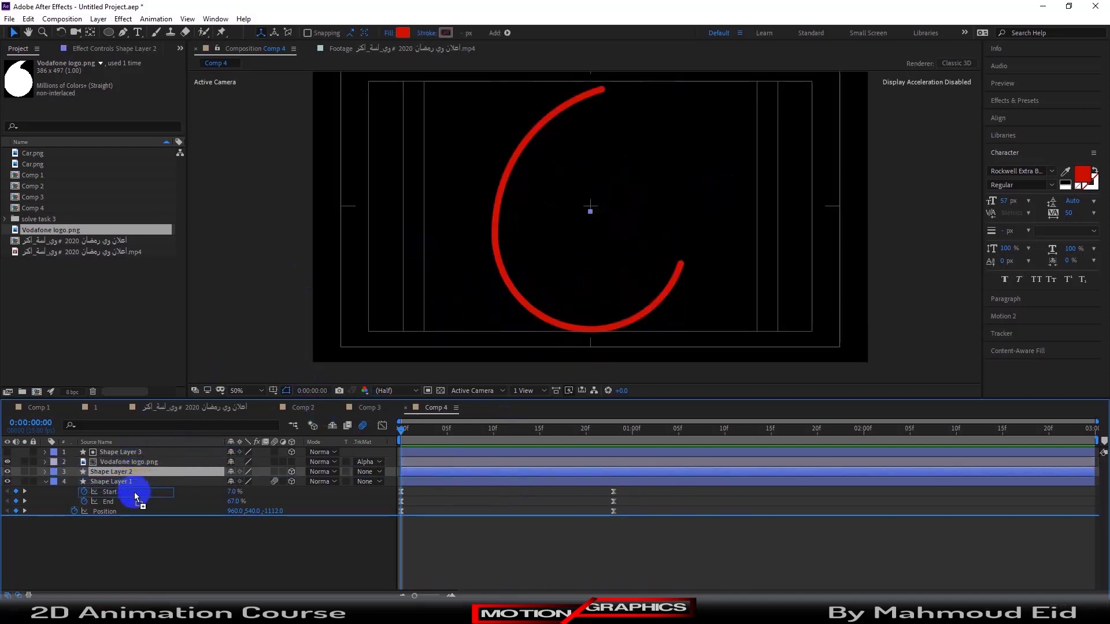
drag(134, 491, 135, 492)
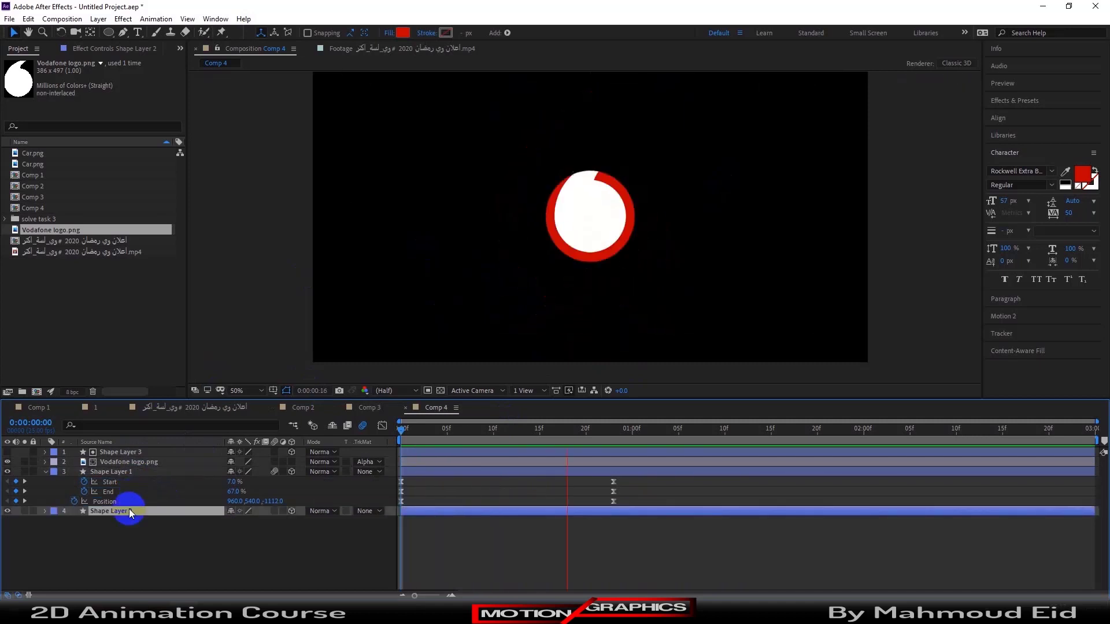
key(space)
key(space)
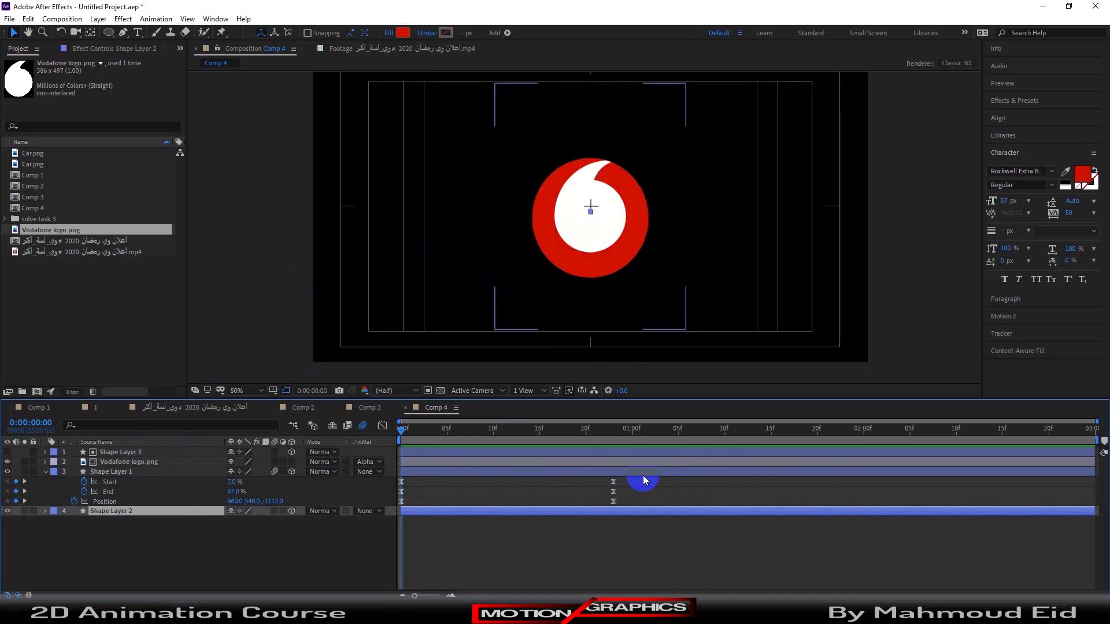
key(space)
Step: Raise Shape Layer 2 and 3's frame-23 Scale keyframes to 124%
key(s)
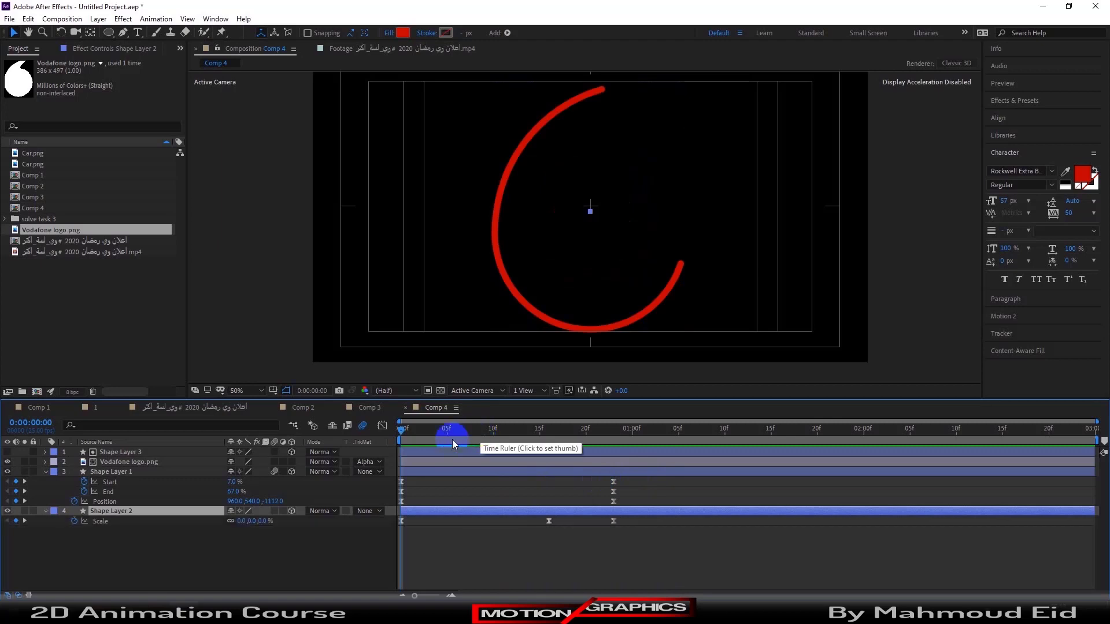
click(182, 452)
key(s)
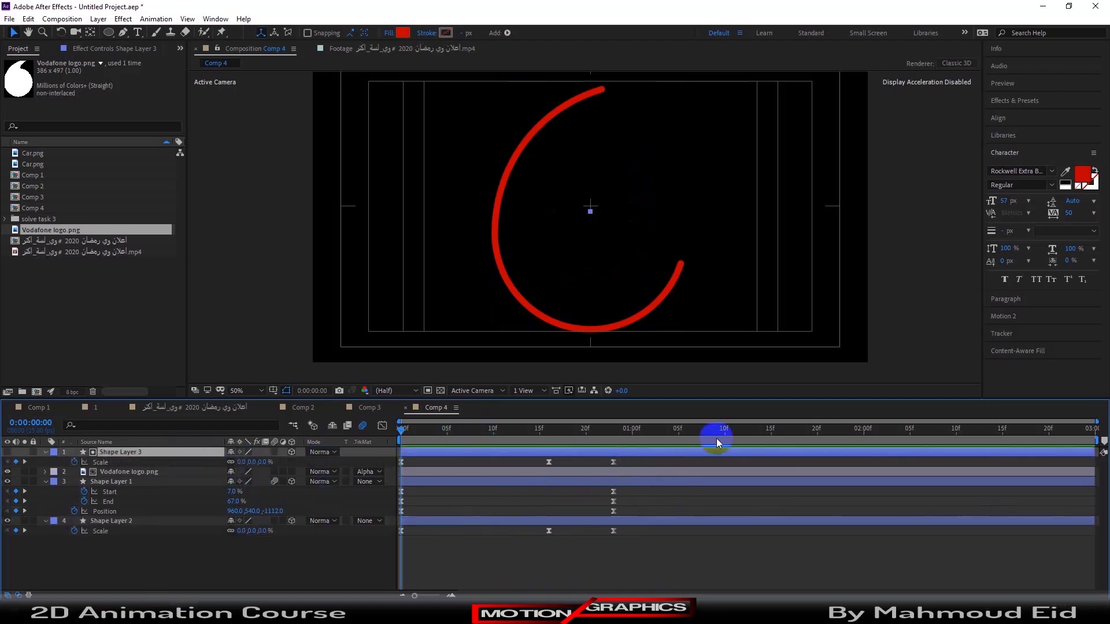
drag(619, 433, 615, 430)
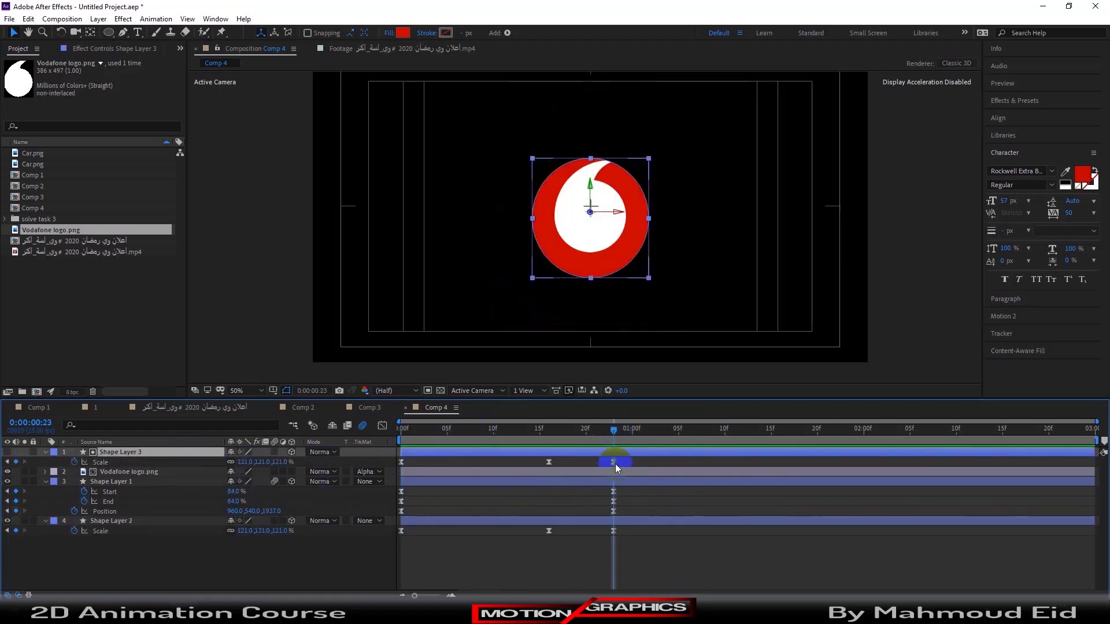
shift+click(608, 530)
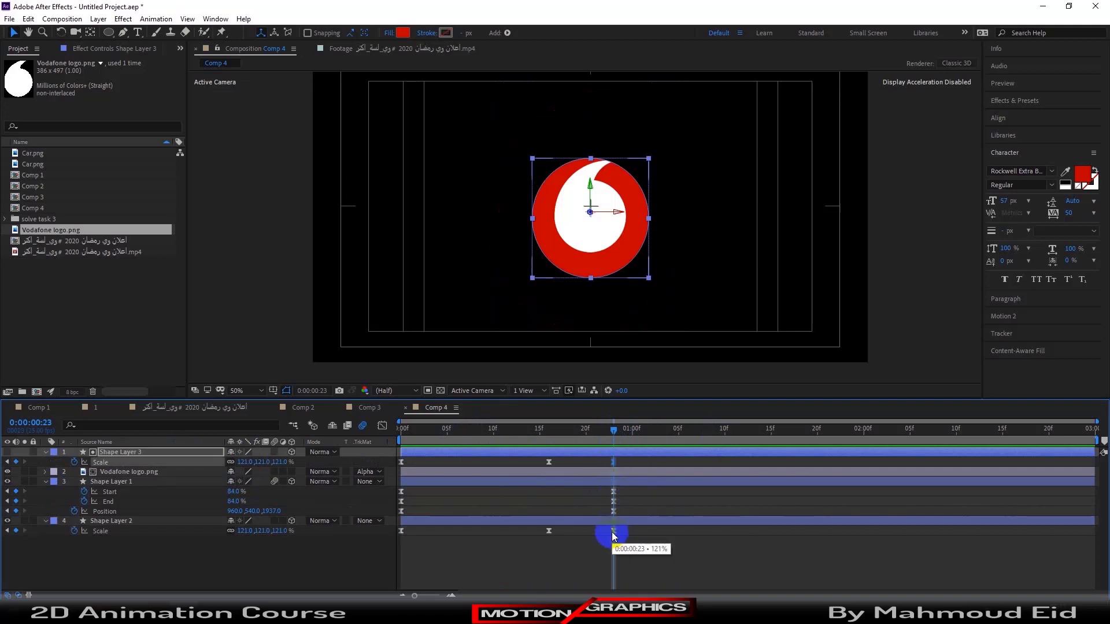
shift+click(613, 533)
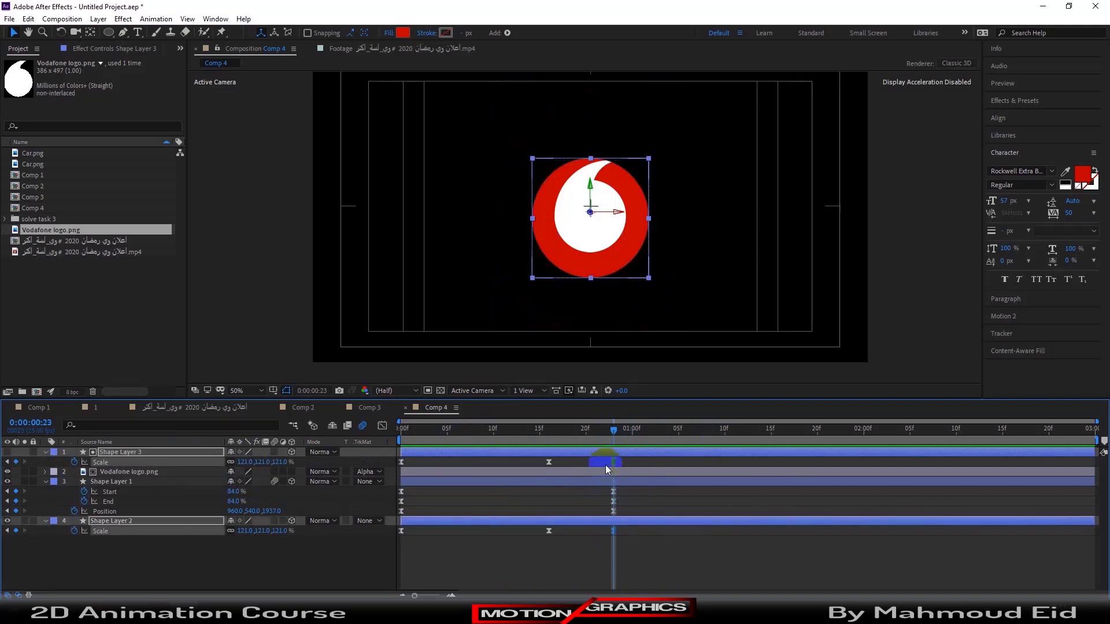
drag(643, 567, 609, 460)
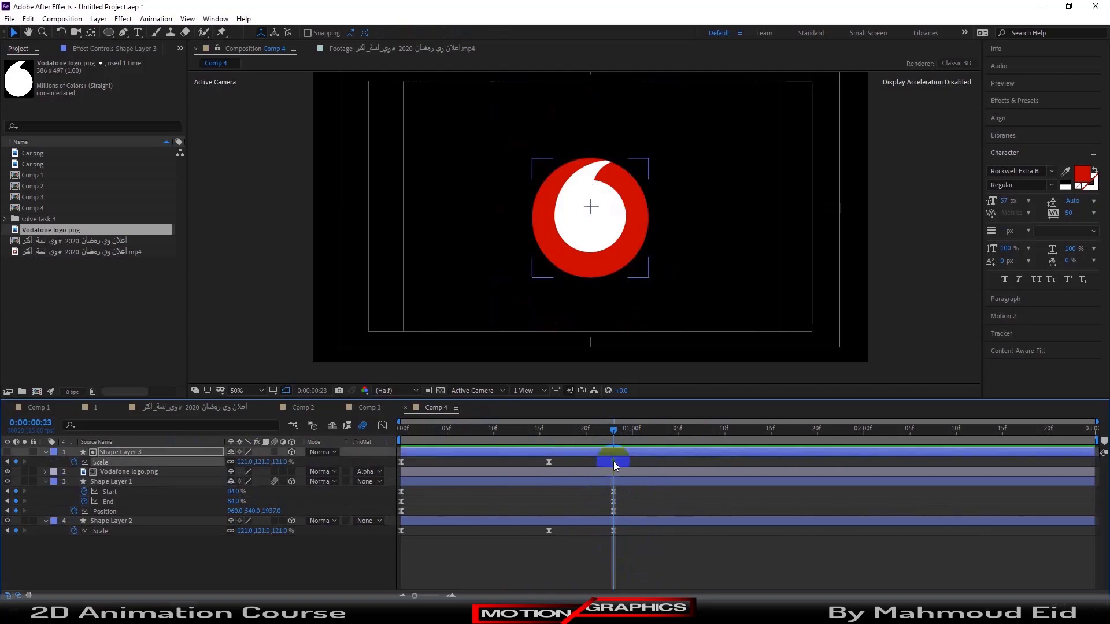
click(615, 522)
shift+click(616, 532)
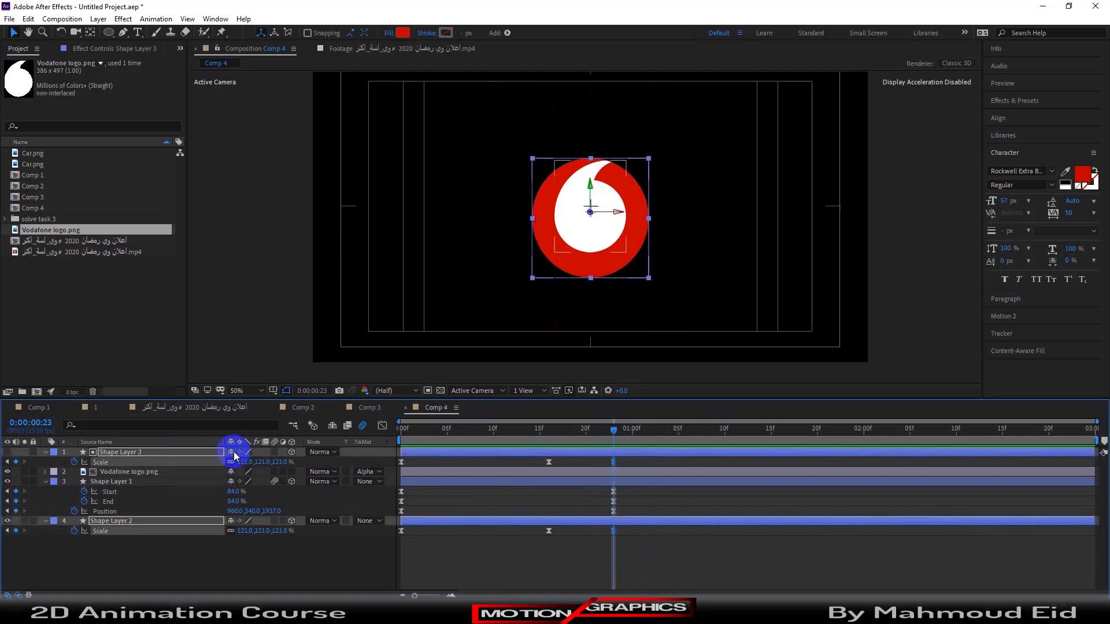
drag(281, 462, 310, 456)
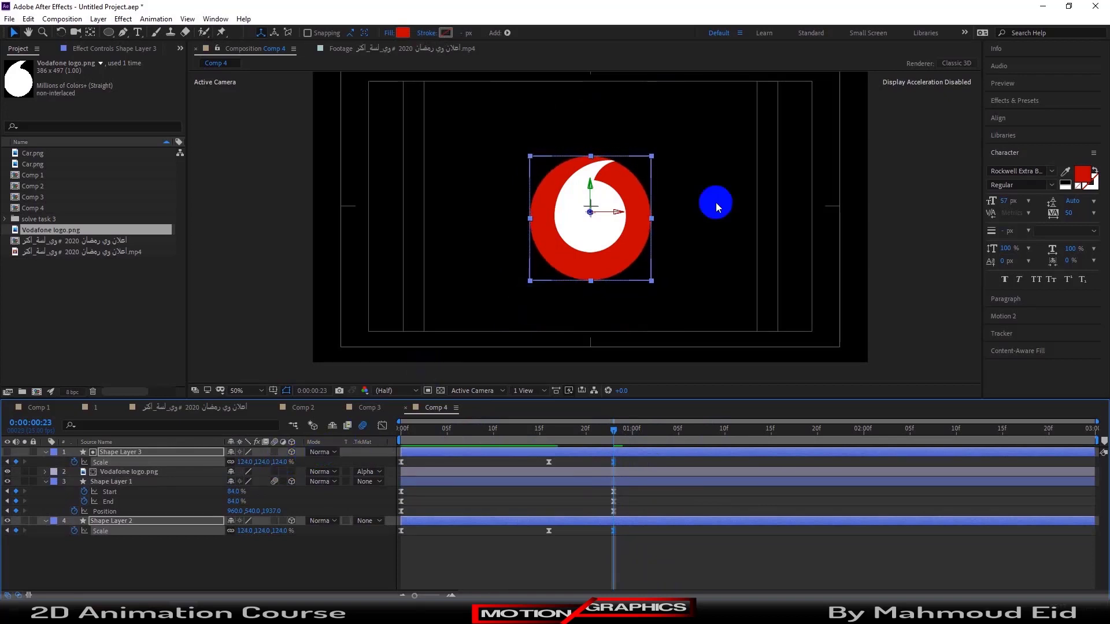
Step: Preview the animation from the start, ending on the completed logo at frame 23
click(872, 173)
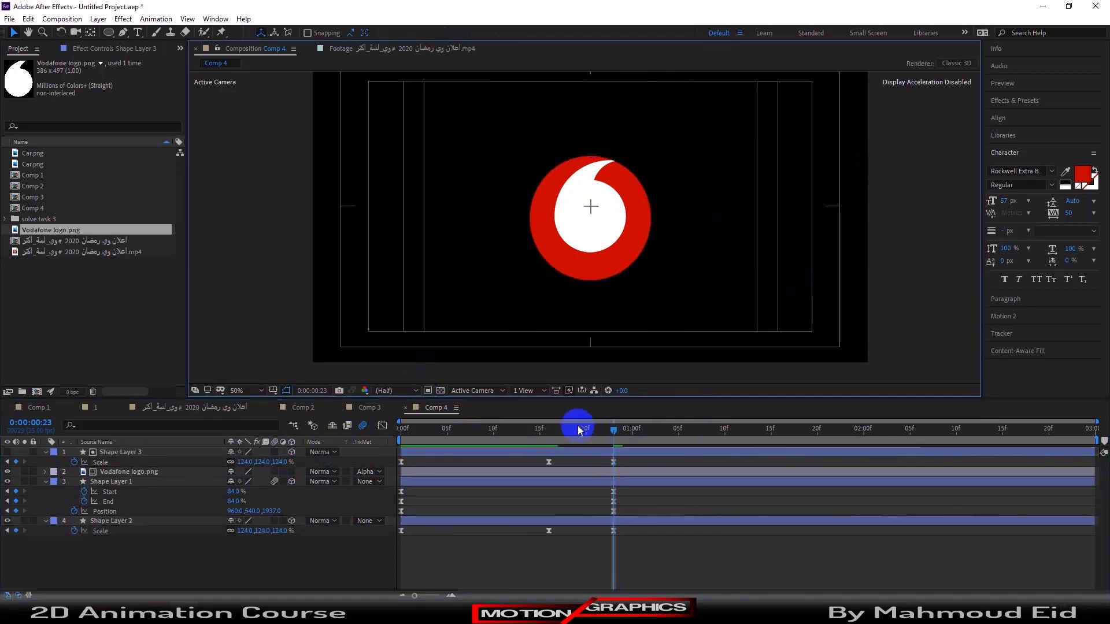
drag(539, 429, 330, 433)
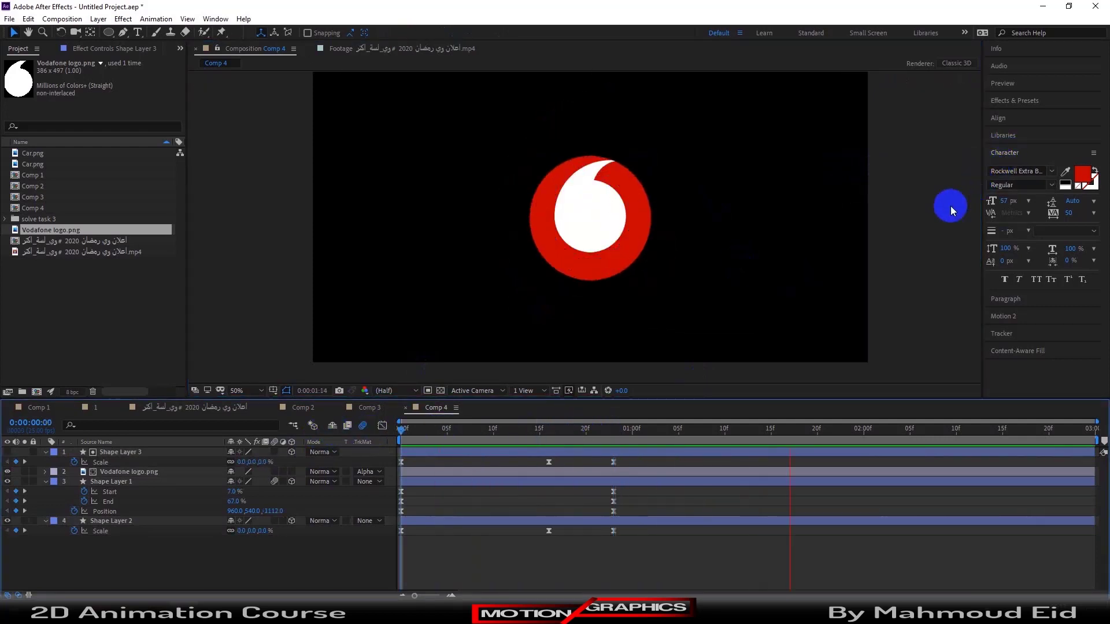
key(space)
key(space)
key(space)
key(space)
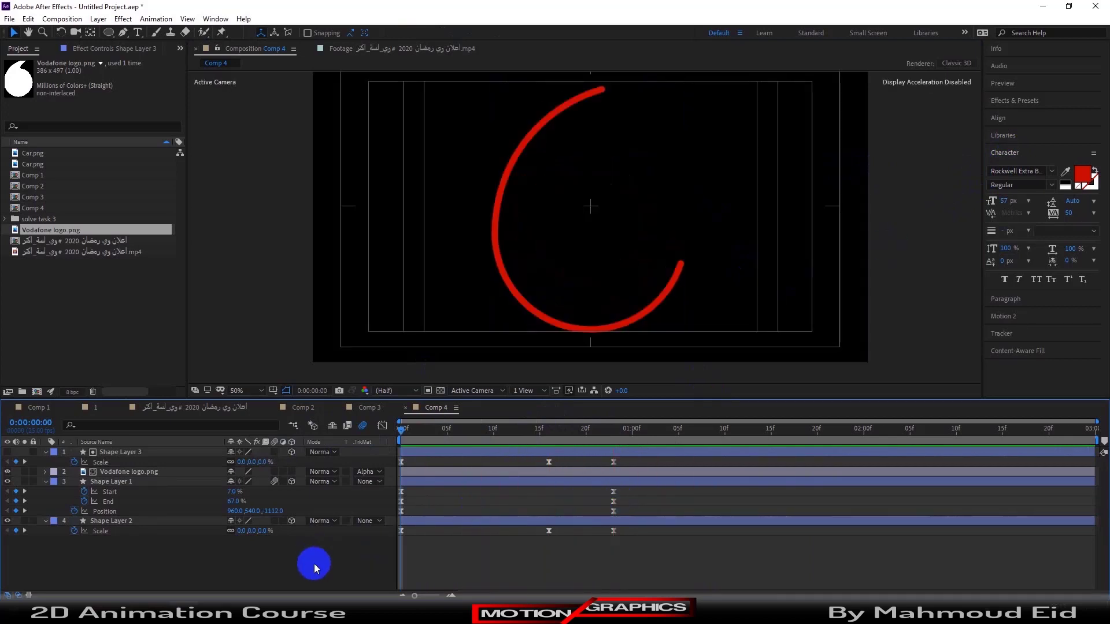
drag(587, 431, 614, 432)
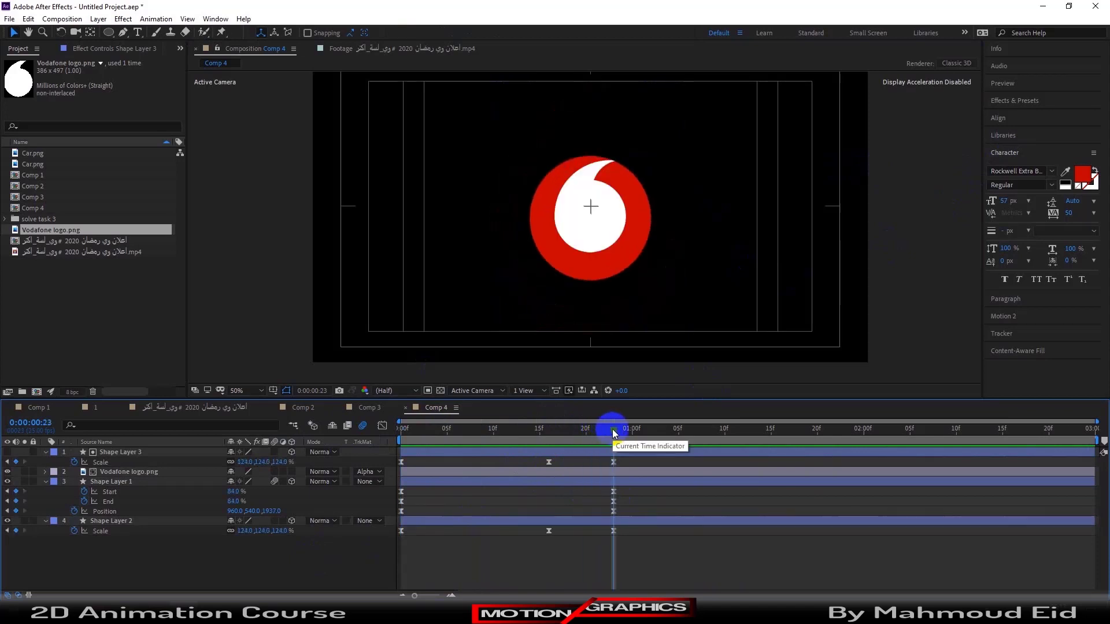
Step: Type 'vodafone' under the logo, size it to 85 px, and centre it beneath the circle
click(138, 32)
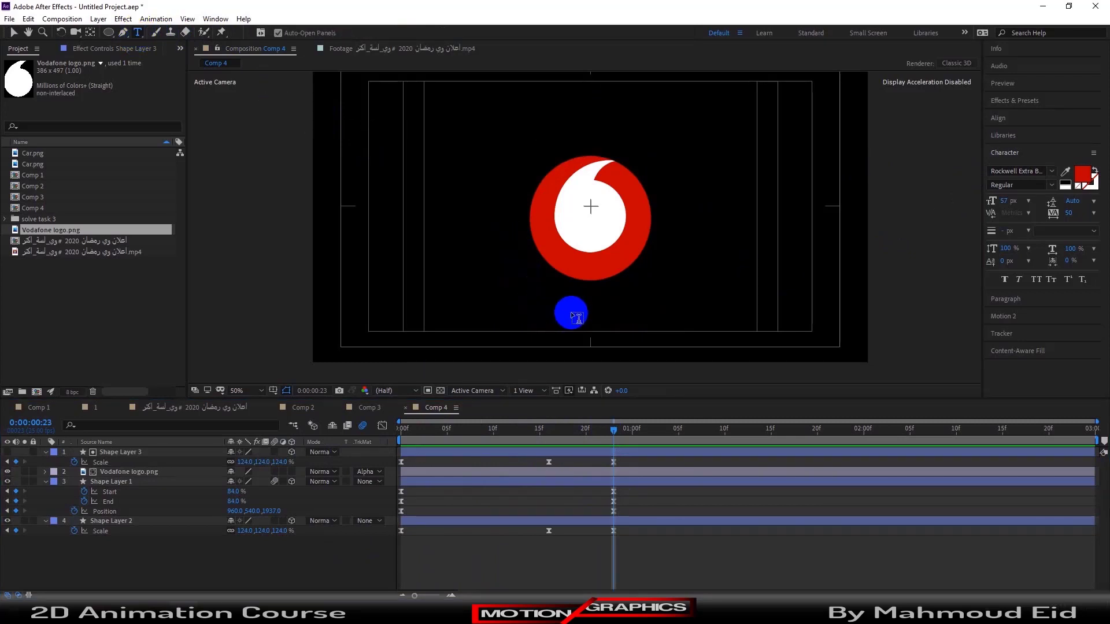
click(579, 317)
text(v)
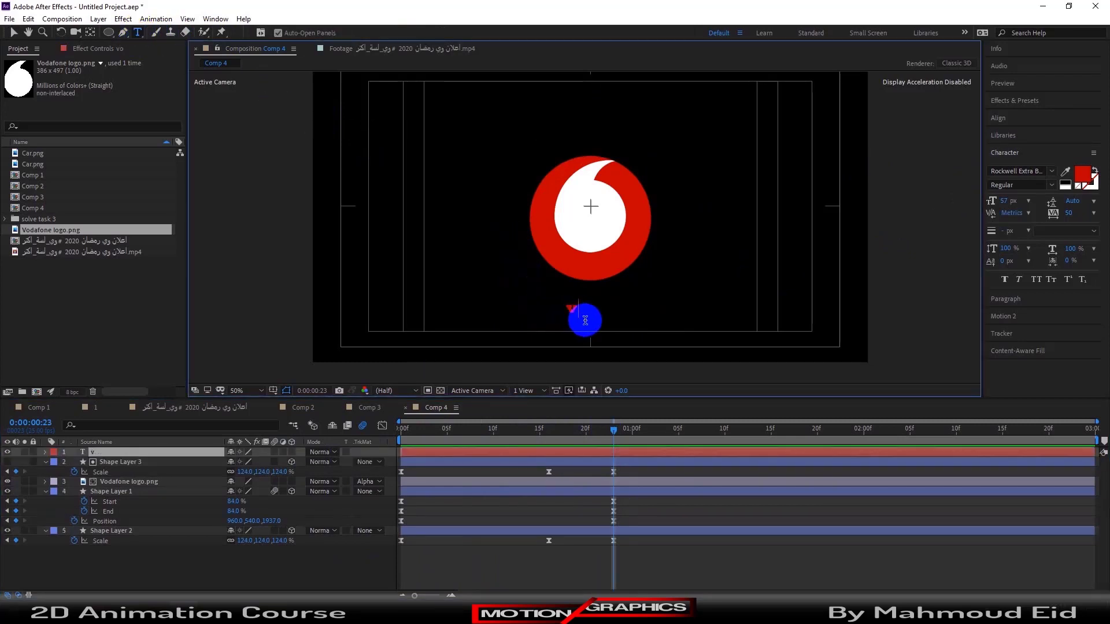
text(odafon)
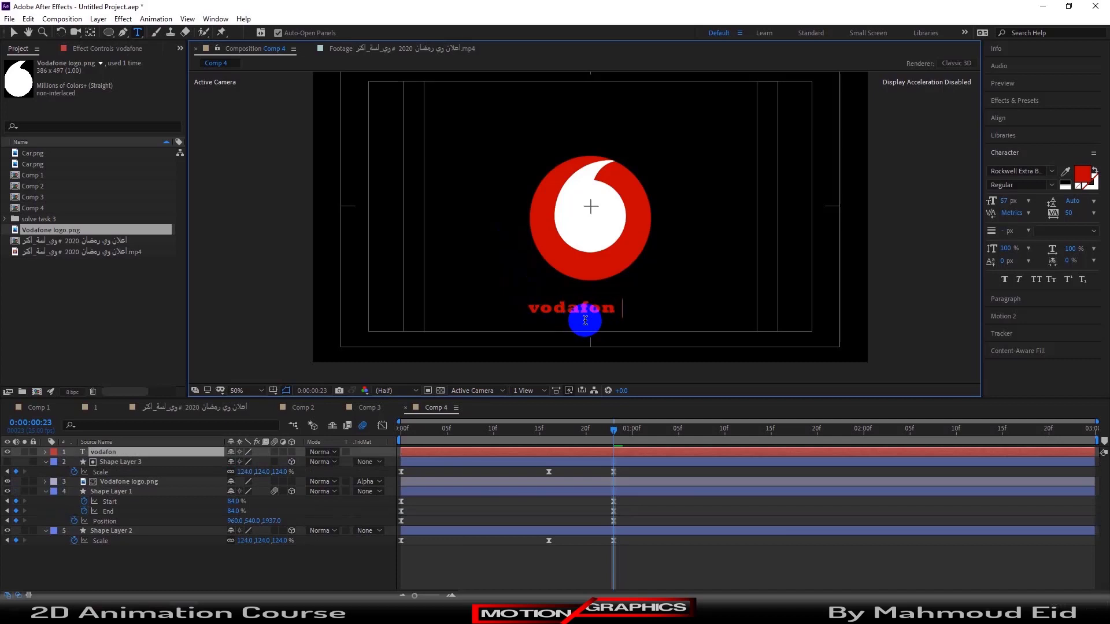
text(e)
click(14, 32)
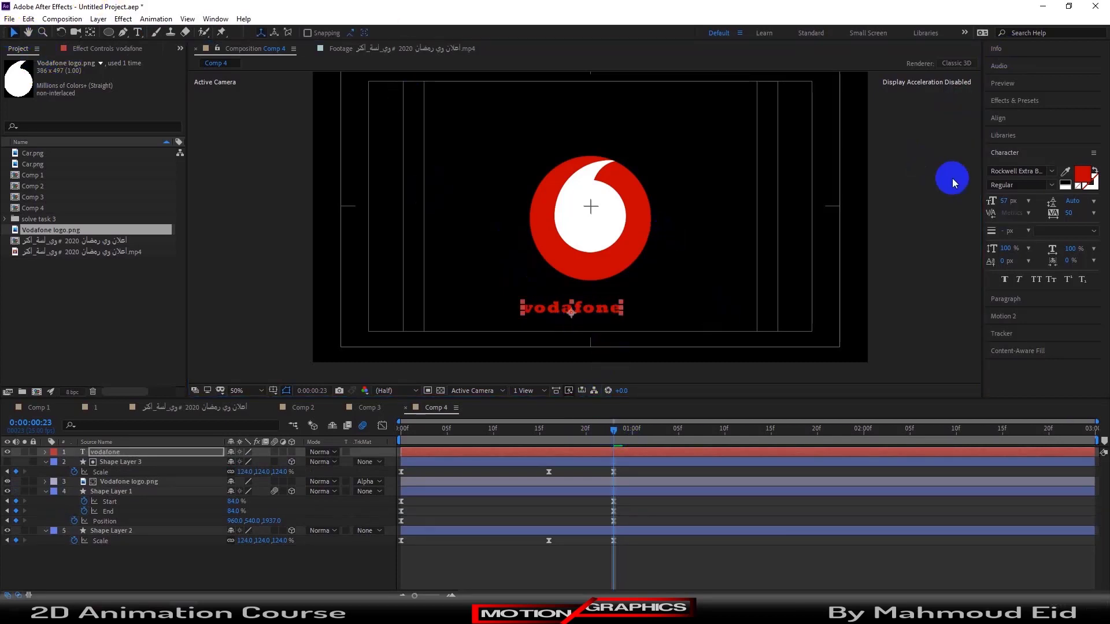
drag(1001, 203, 1022, 205)
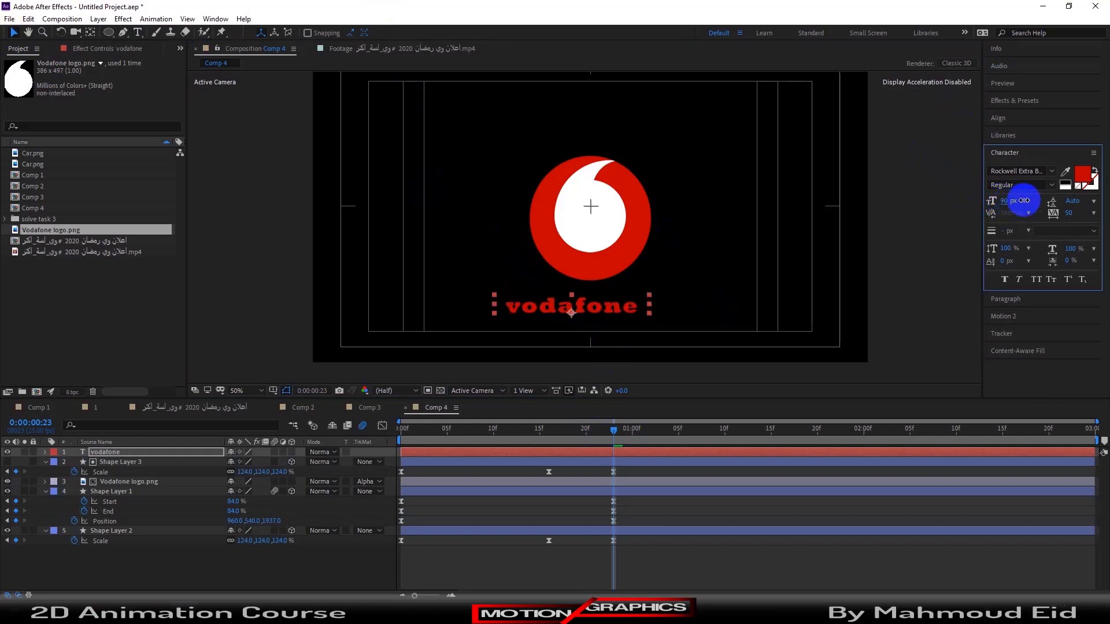
drag(574, 309, 609, 306)
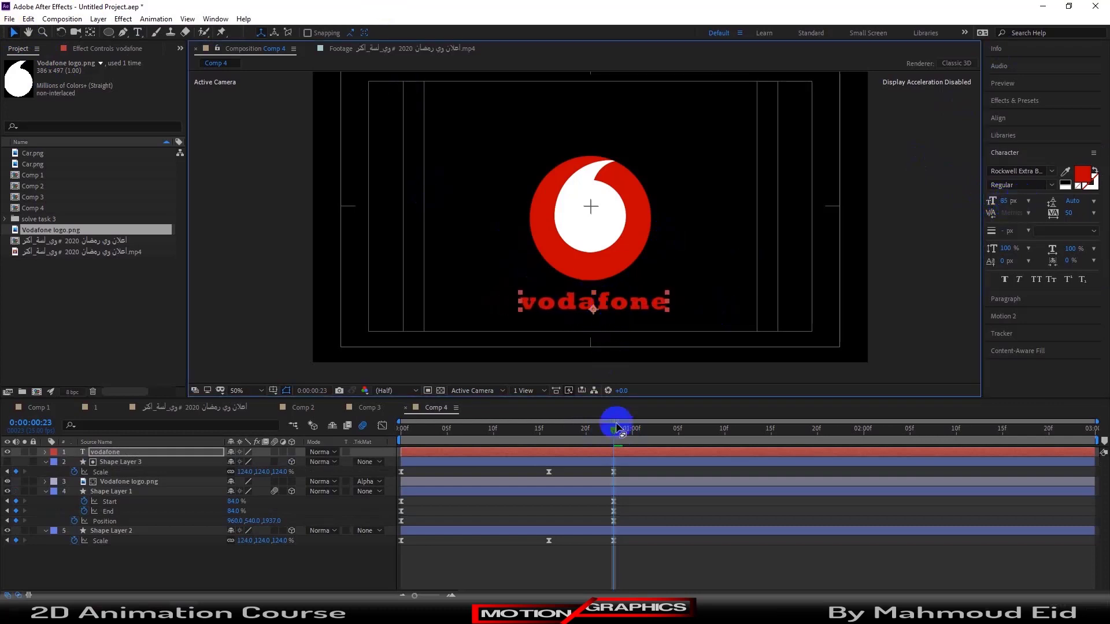
drag(616, 431, 656, 431)
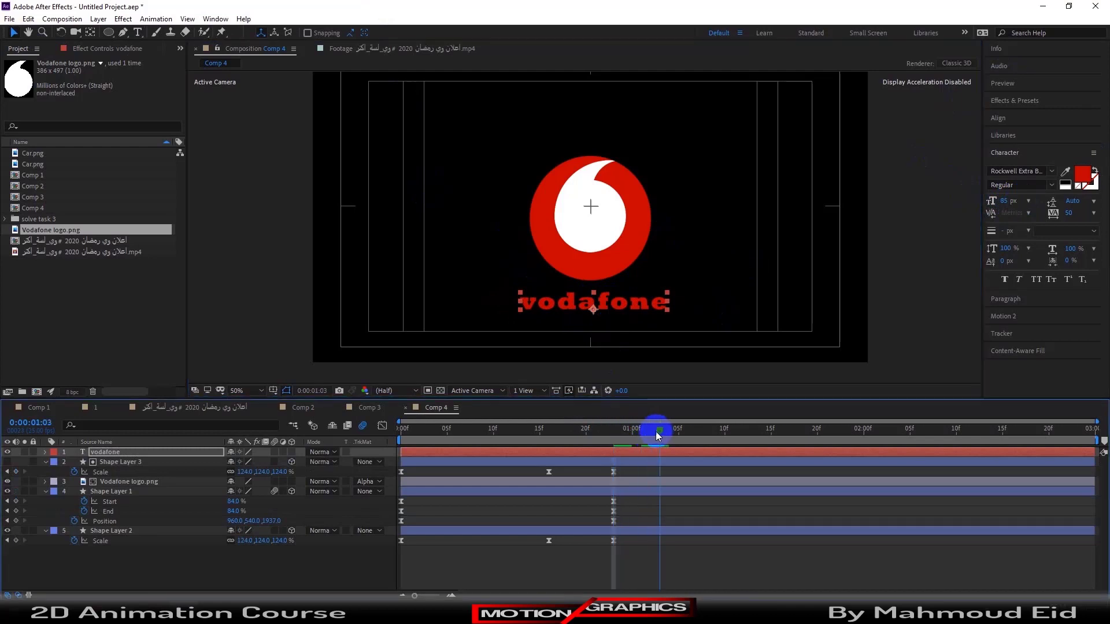
Step: Make the text 3D, keyframe Position at 1:02, and push it back in Z (-1386) at 0:17
click(292, 454)
key(p)
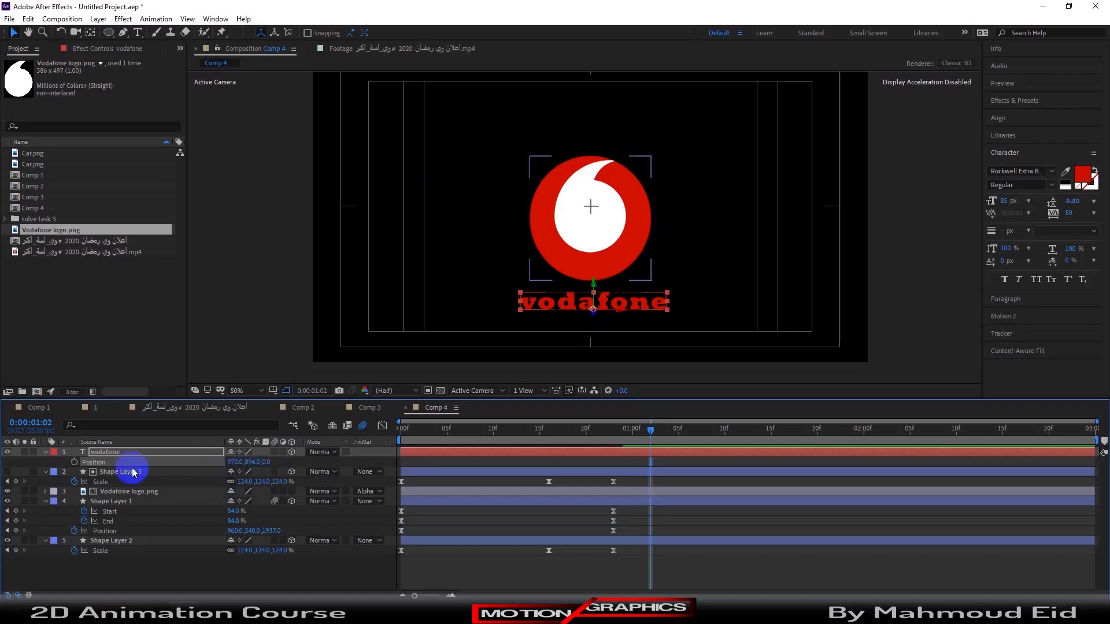
click(73, 462)
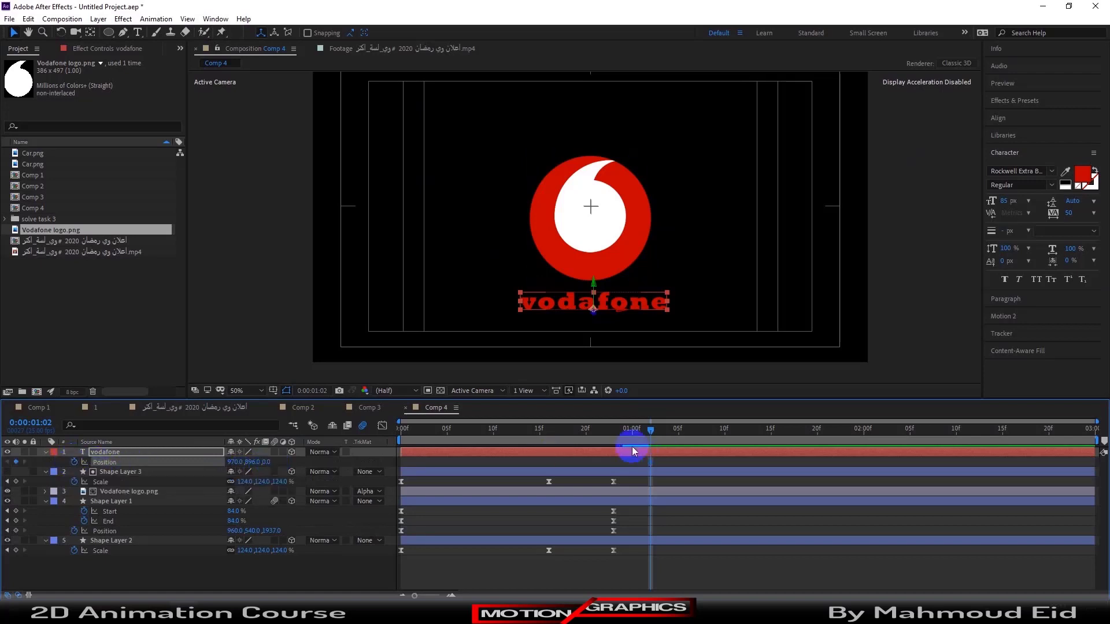
mouse_move(609, 428)
mouse_down()
mouse_move(551, 432)
mouse_move(562, 432)
mouse_up()
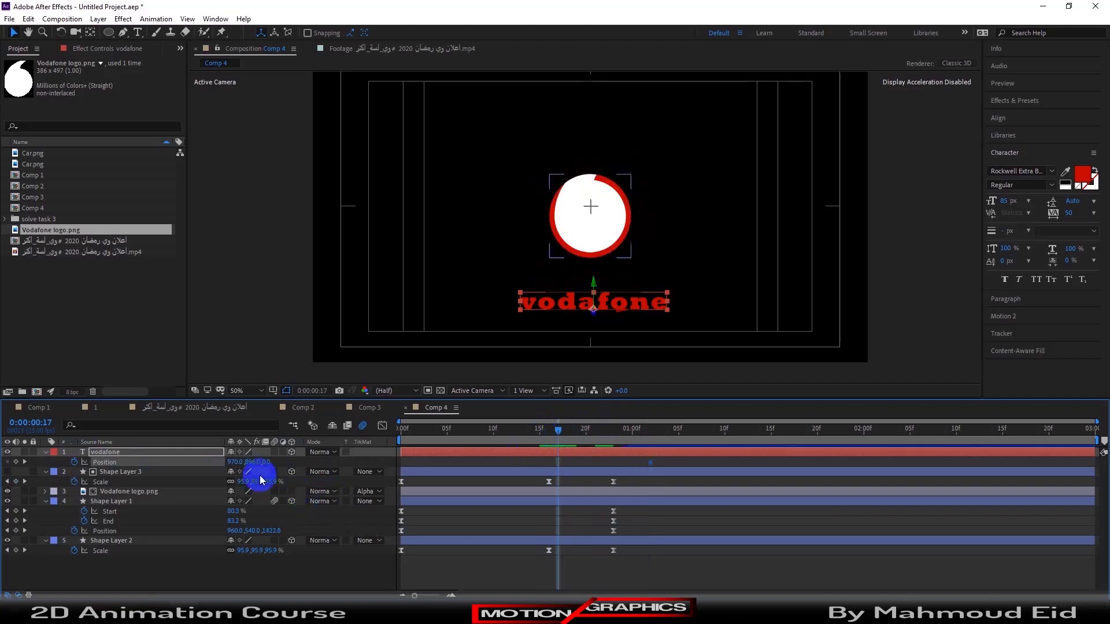
mouse_move(269, 463)
mouse_down()
mouse_move(485, 439)
mouse_move(274, 444)
mouse_up()
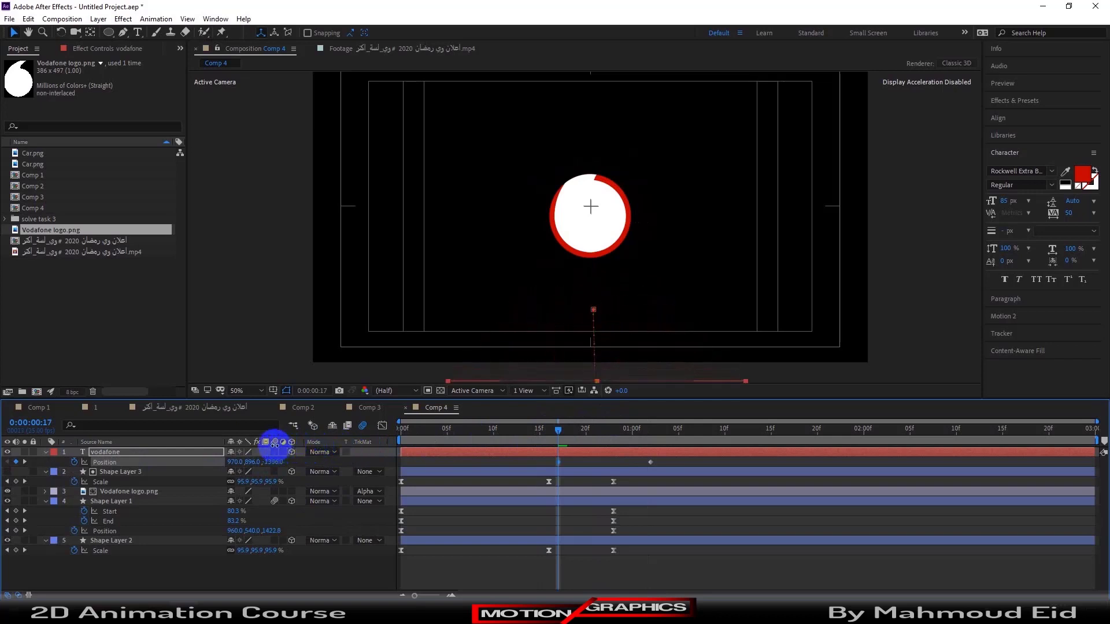
click(624, 461)
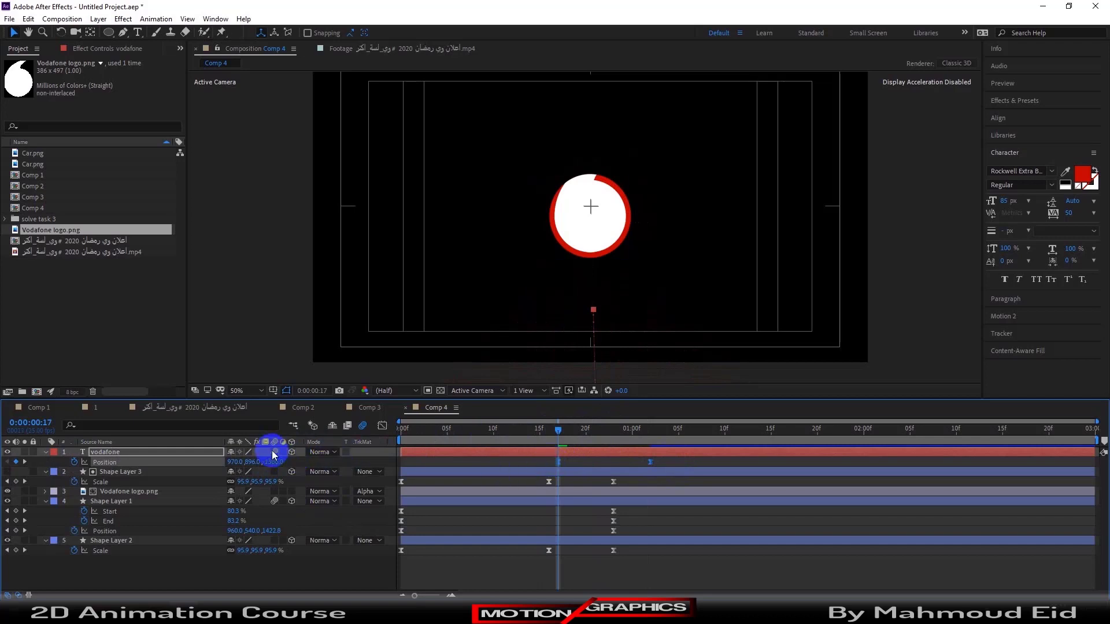
key(space)
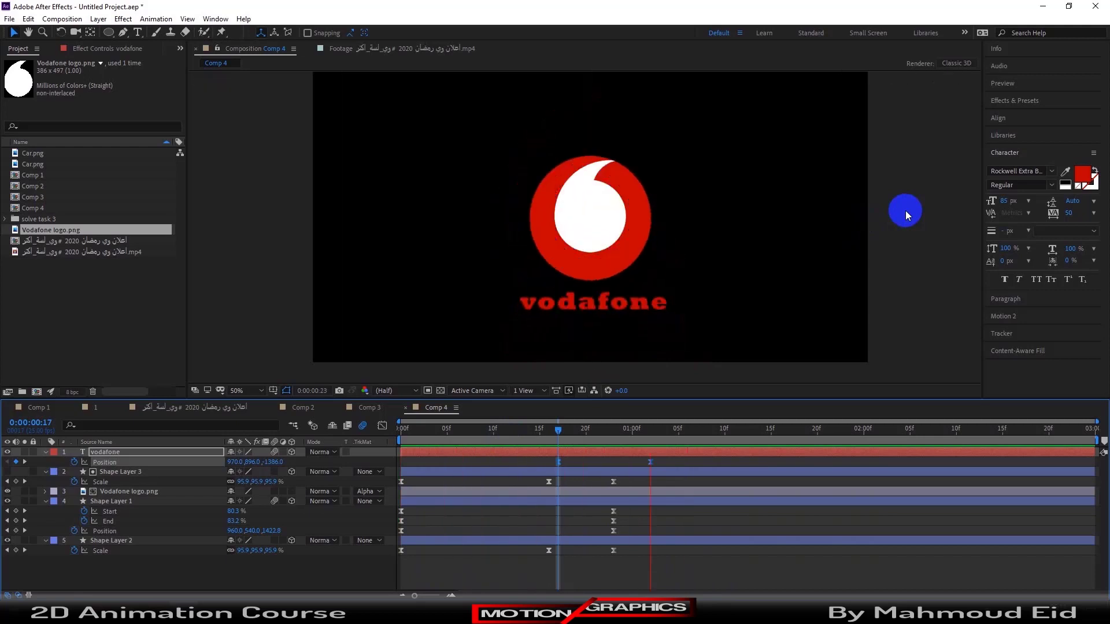
key(space)
mouse_move(435, 432)
mouse_down()
mouse_move(585, 439)
mouse_move(441, 434)
mouse_up()
click(697, 572)
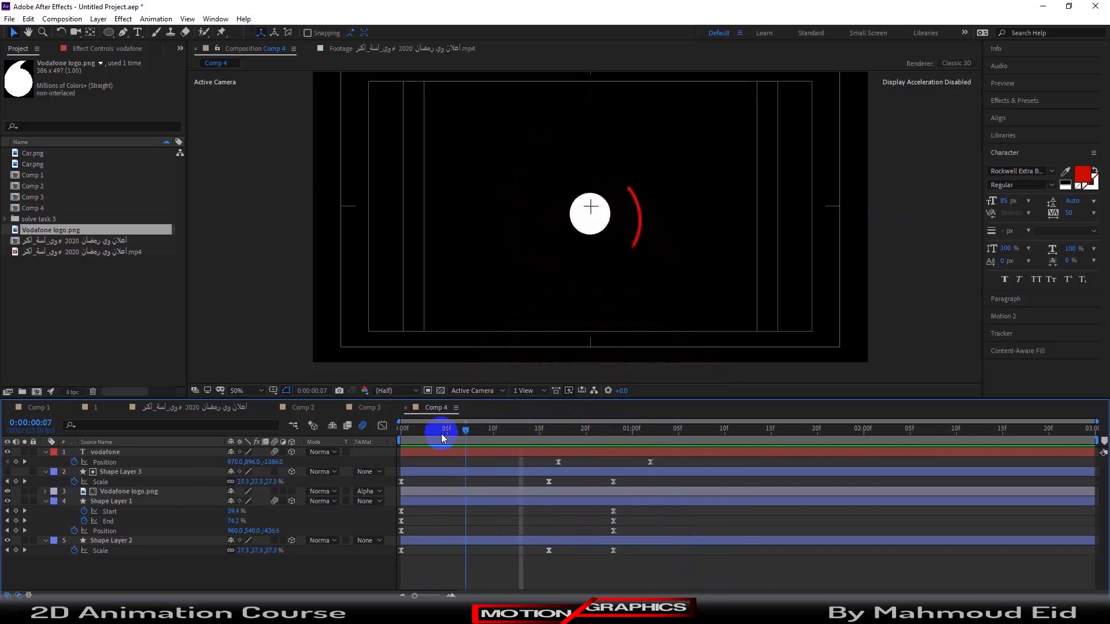
key(space)
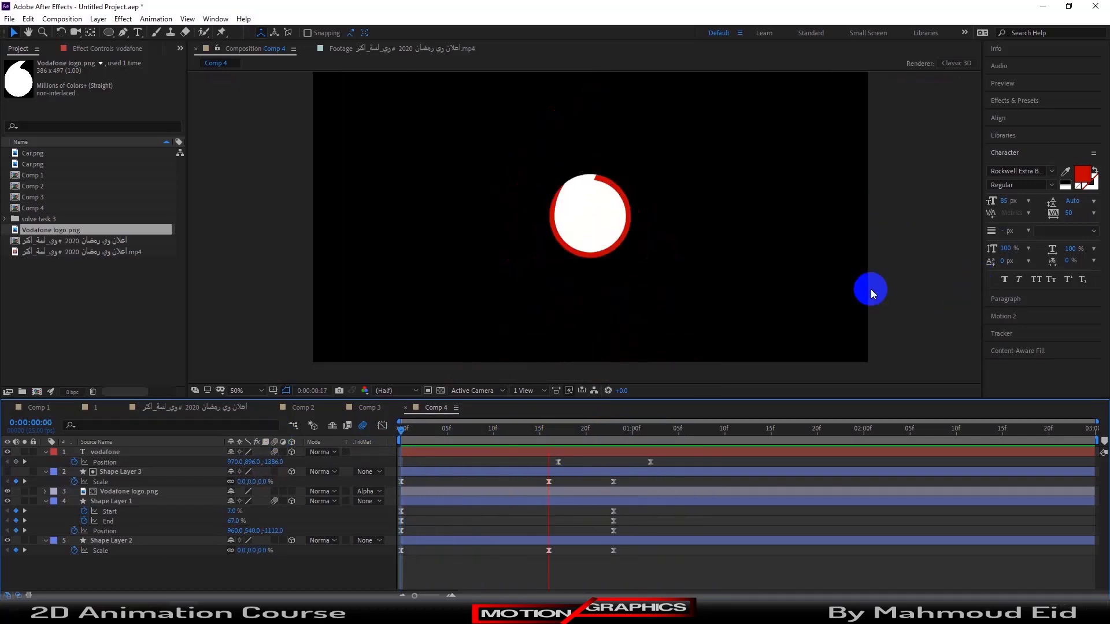
key(space)
key(space)
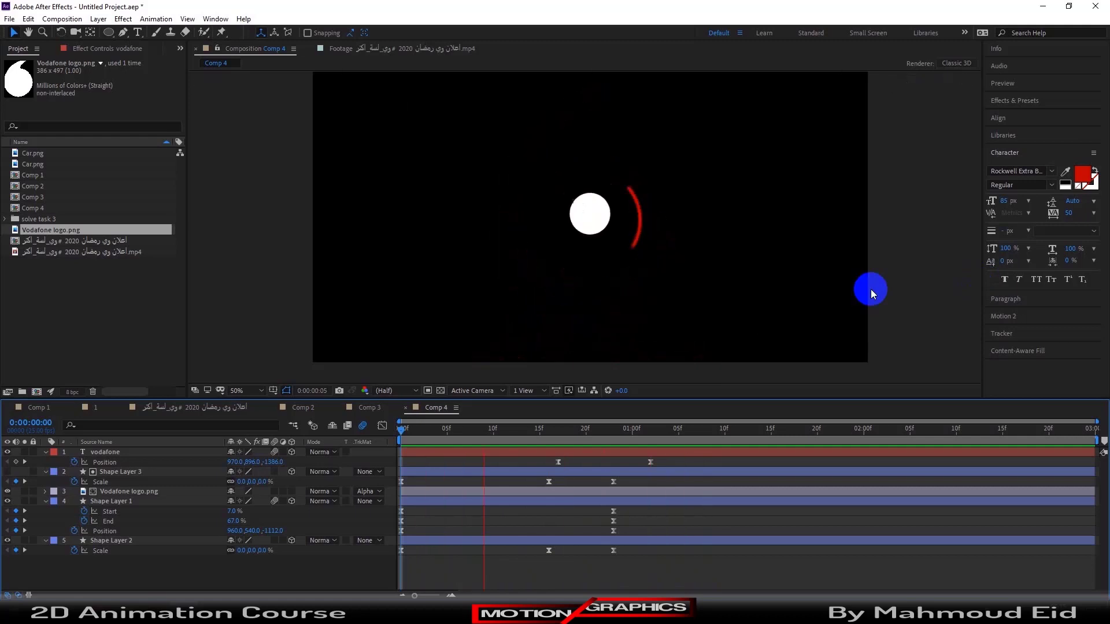
key(space)
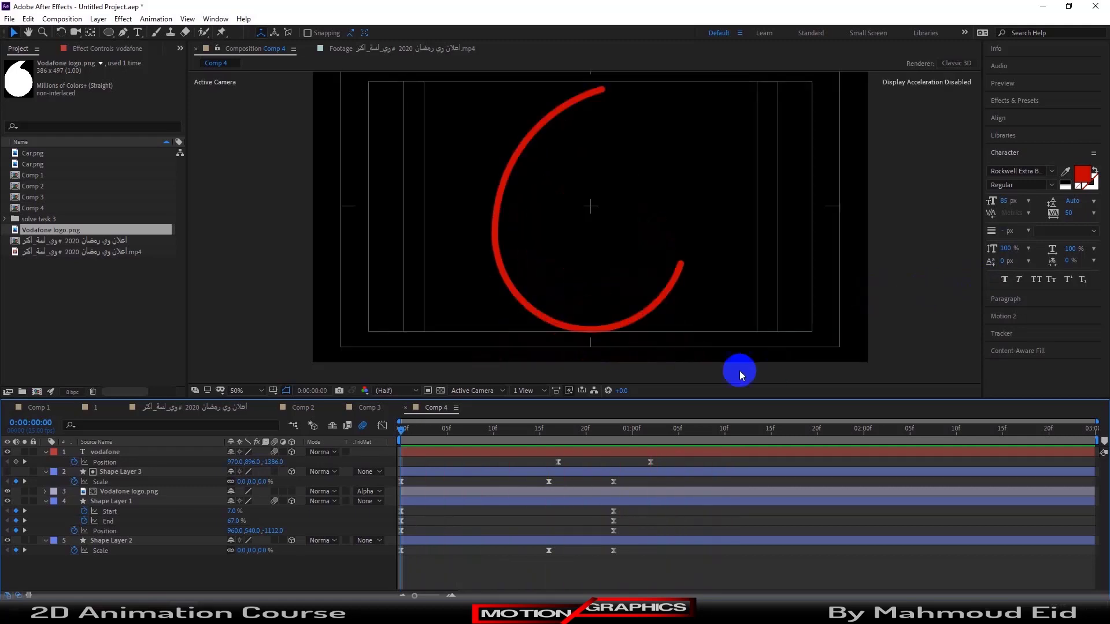
drag(523, 429, 658, 451)
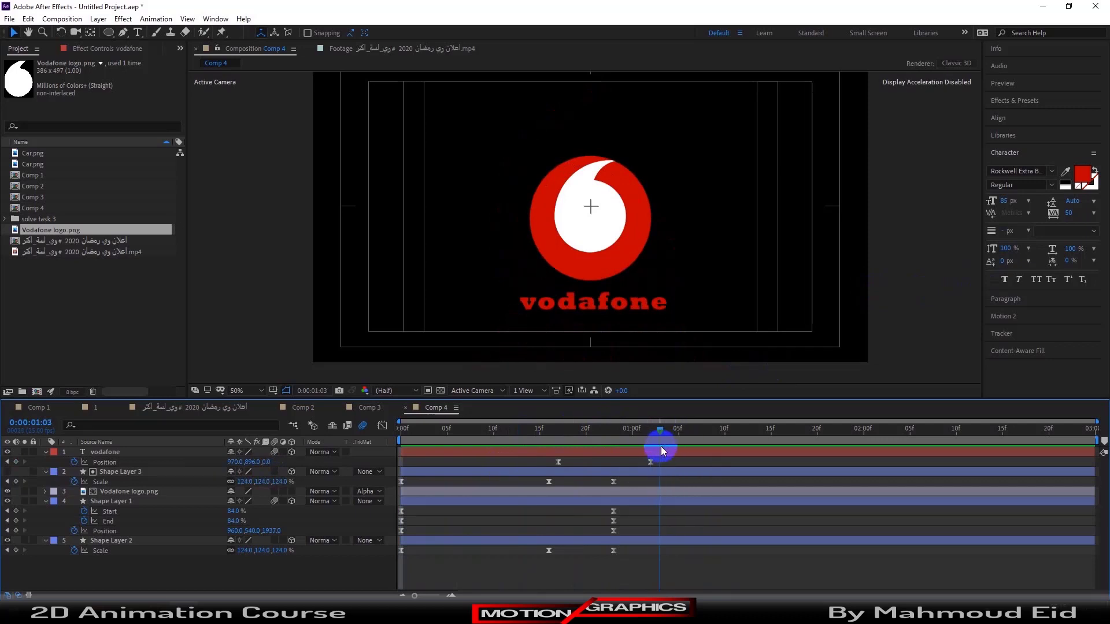
mouse_move(662, 447)
mouse_down()
mouse_move(403, 430)
mouse_move(651, 436)
mouse_up()
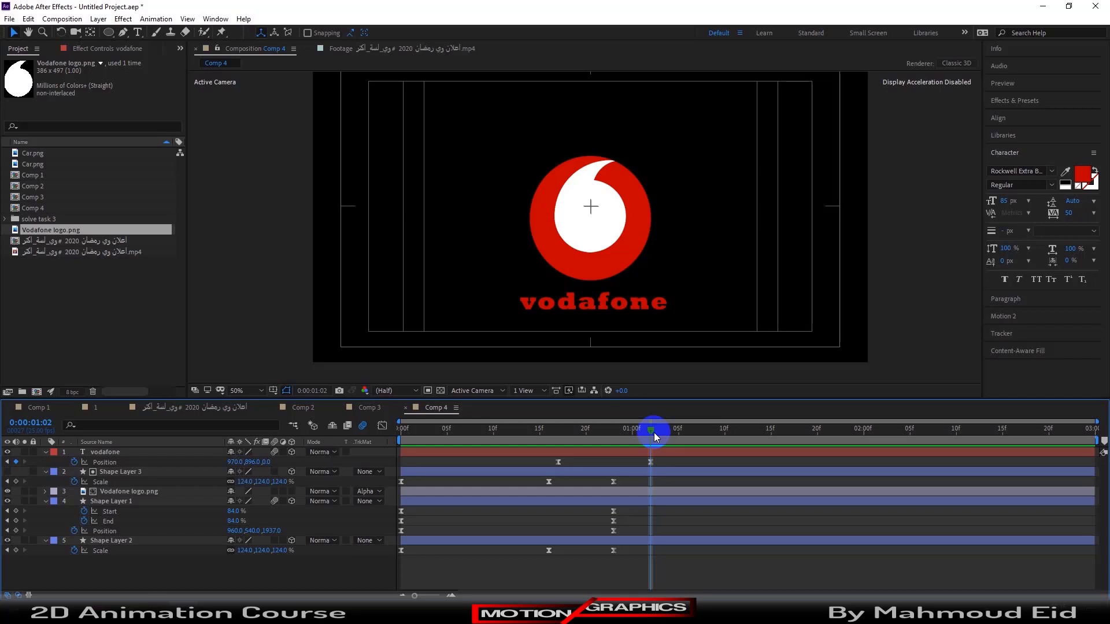
click(36, 408)
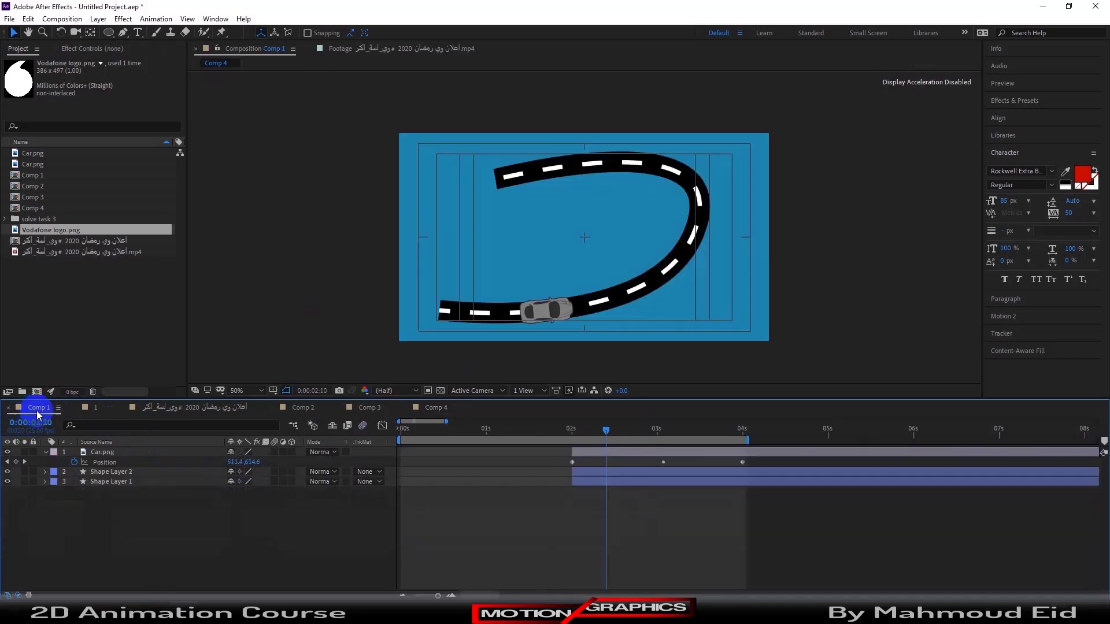
drag(602, 432, 680, 435)
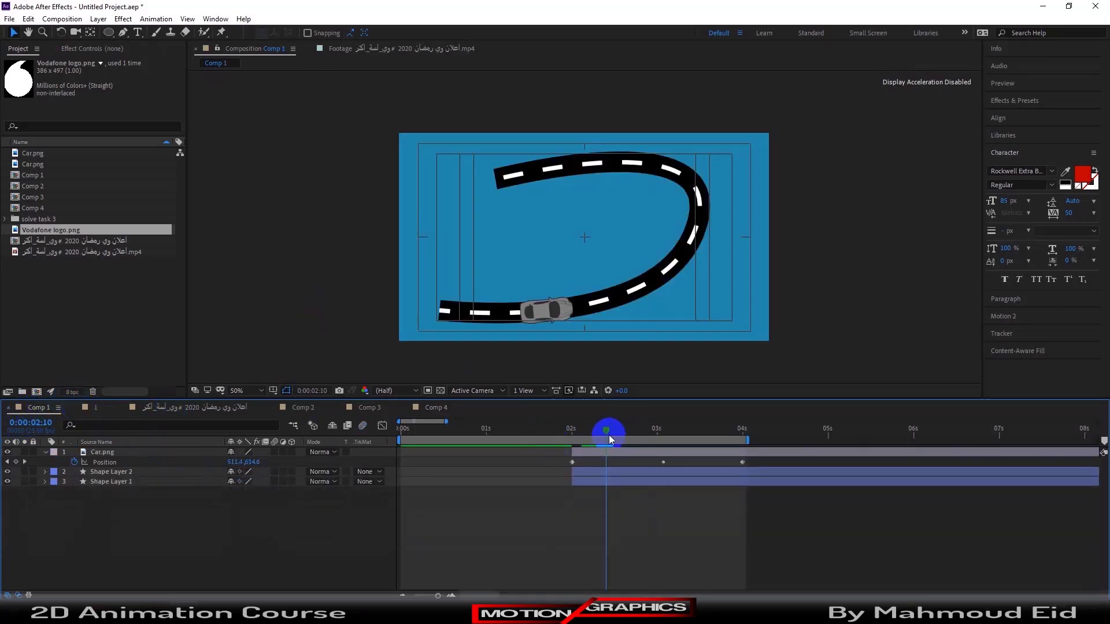
click(432, 408)
mouse_move(603, 431)
mouse_down()
mouse_move(487, 450)
mouse_move(681, 432)
mouse_up()
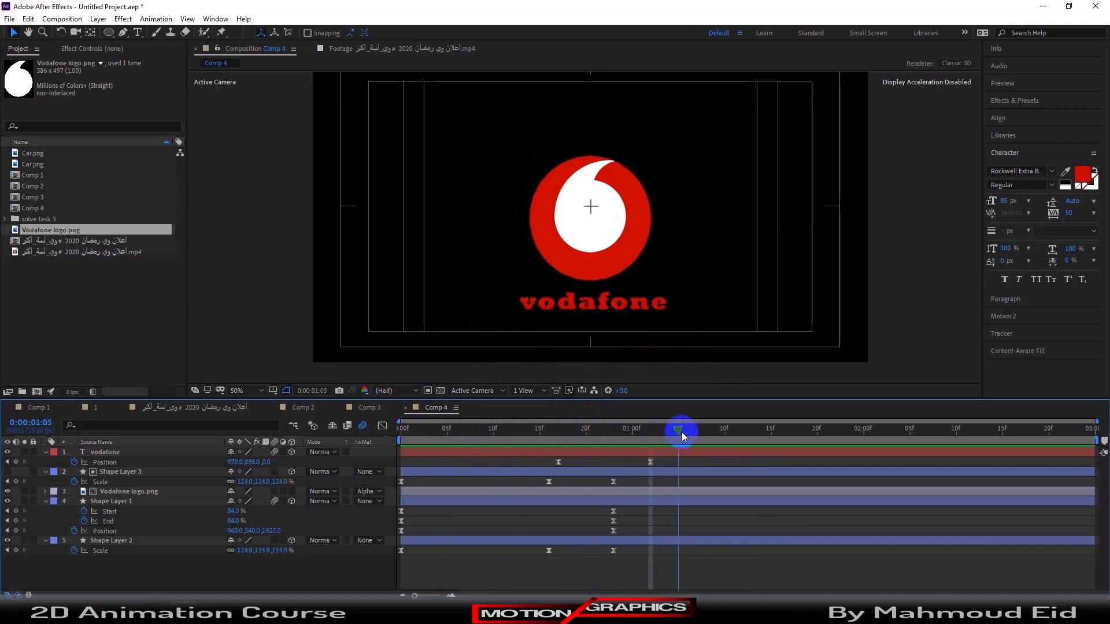